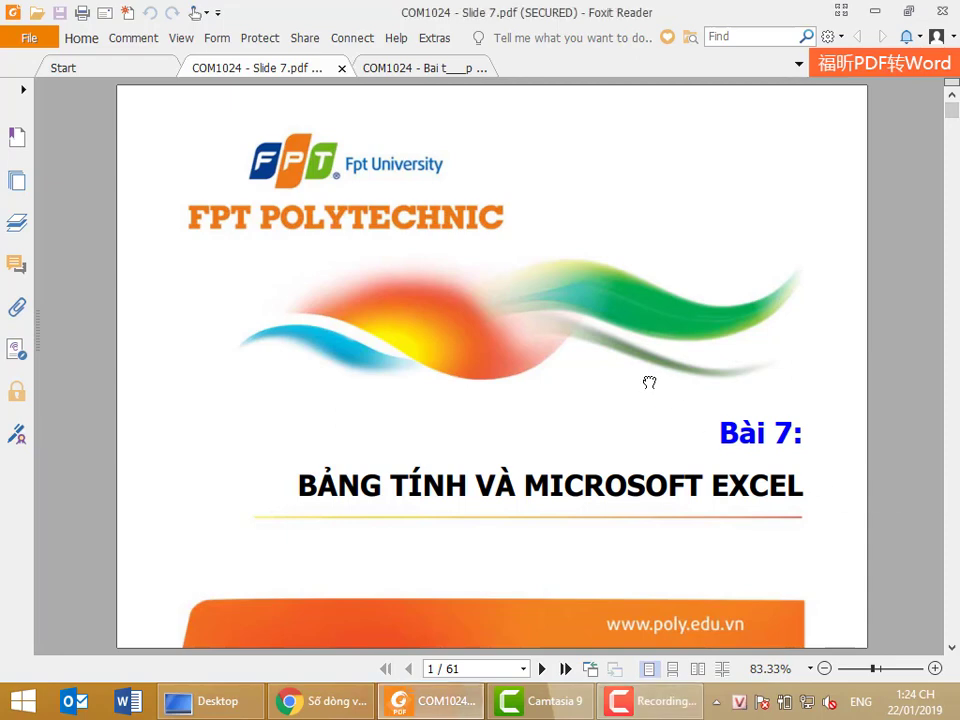
Step: Show the Bài 7 slides full screen and page forward from the title slide to slide 5
{"action": "key", "text": "F11"}
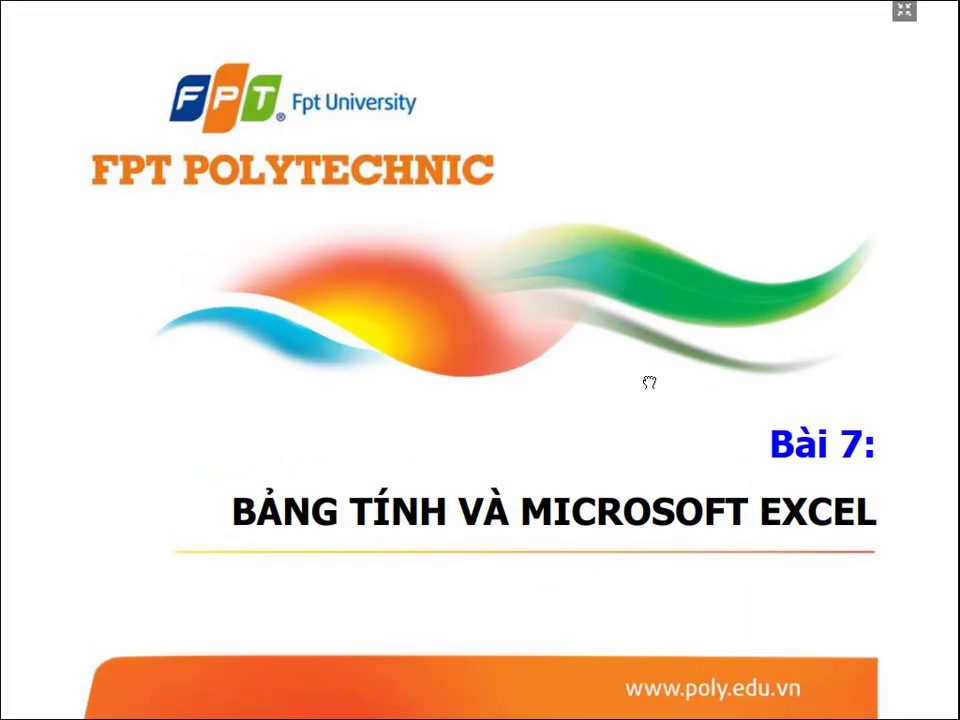
{"action": "key", "text": "Page_Down"}
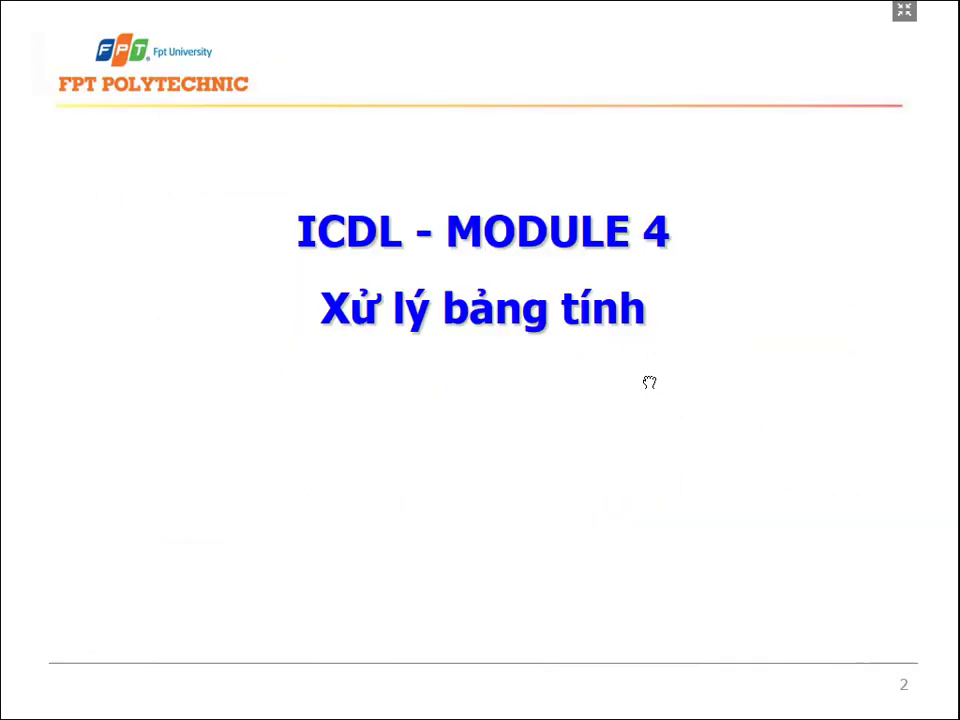
{"action": "key", "text": "Page_Down"}
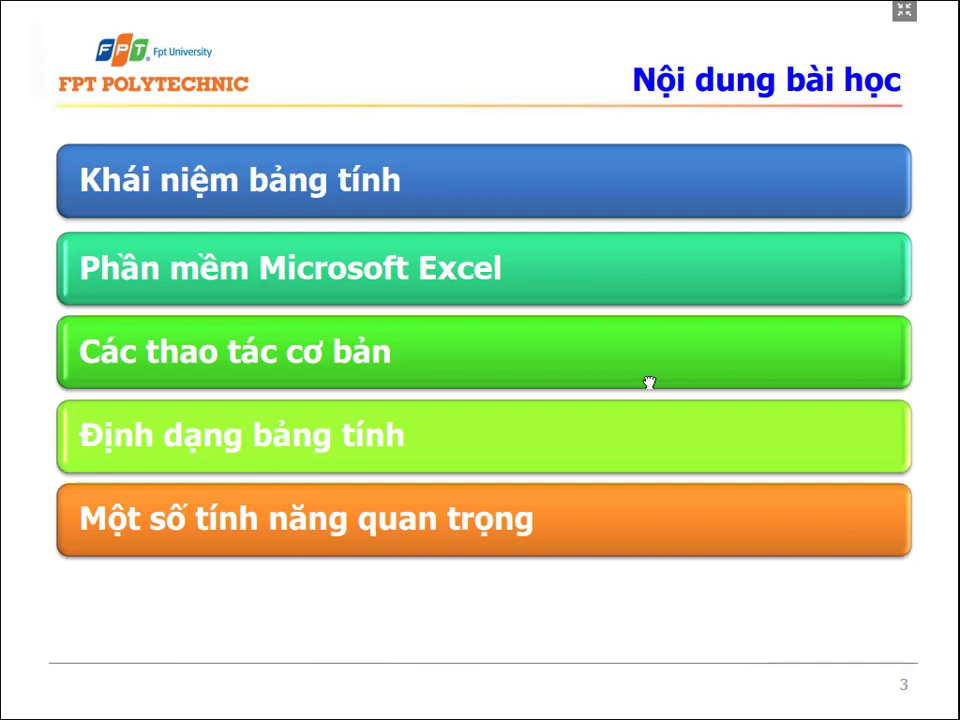
{"action": "key", "text": "Page_Down"}
{"action": "key", "text": "Page_Down"}
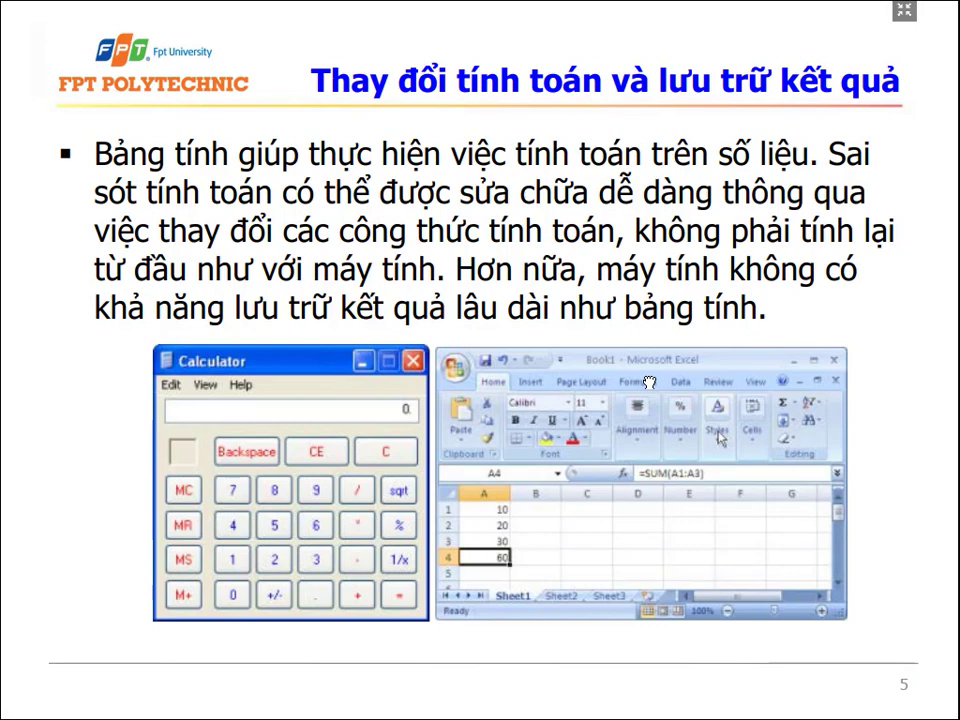
Step: Advance the slideshow past slides 6 and 7 to slide 8 on table-based storage
{"action": "left_click", "coordinate": [649, 382]}
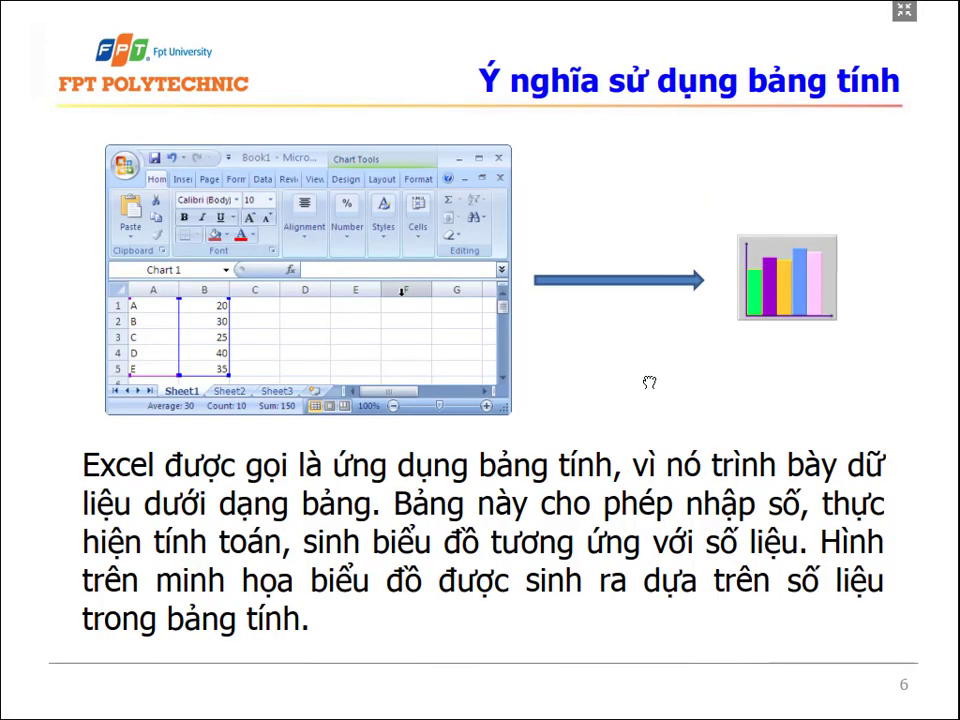
{"action": "left_click", "coordinate": [649, 382]}
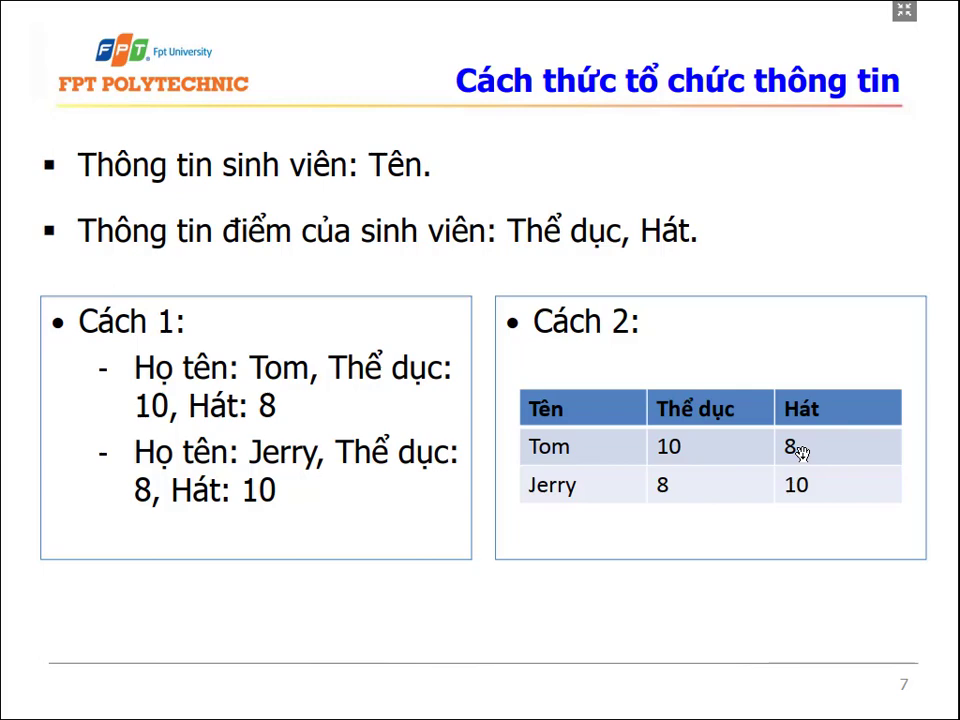
{"action": "left_click", "coordinate": [801, 452]}
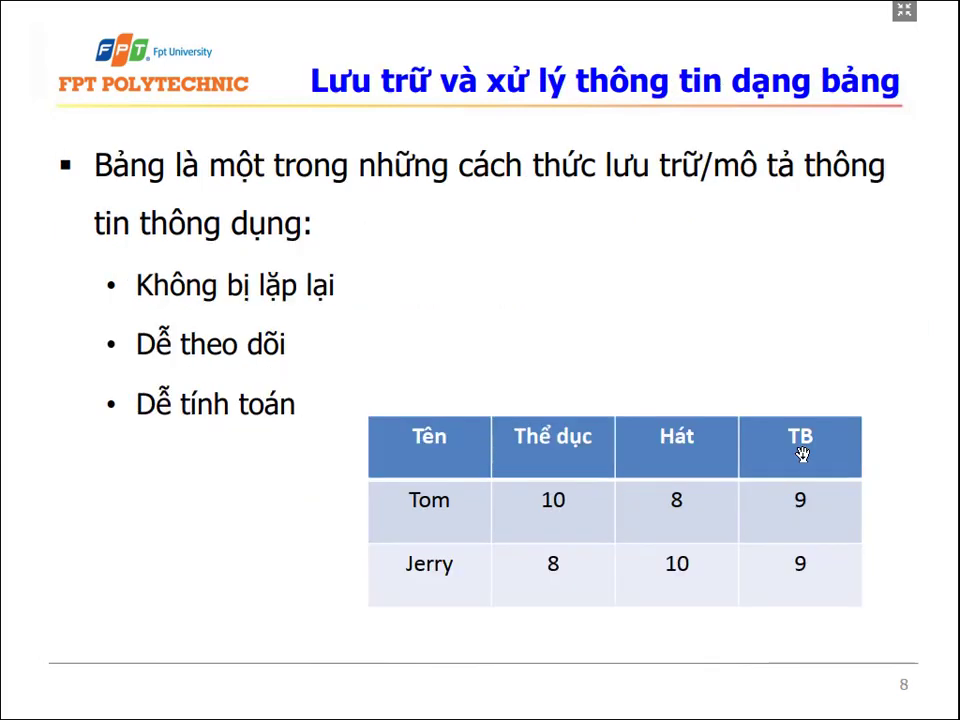
Step: Advance to slides 9 and 10 on spreadsheet applications, then leave the slideshow
{"action": "left_click", "coordinate": [801, 453]}
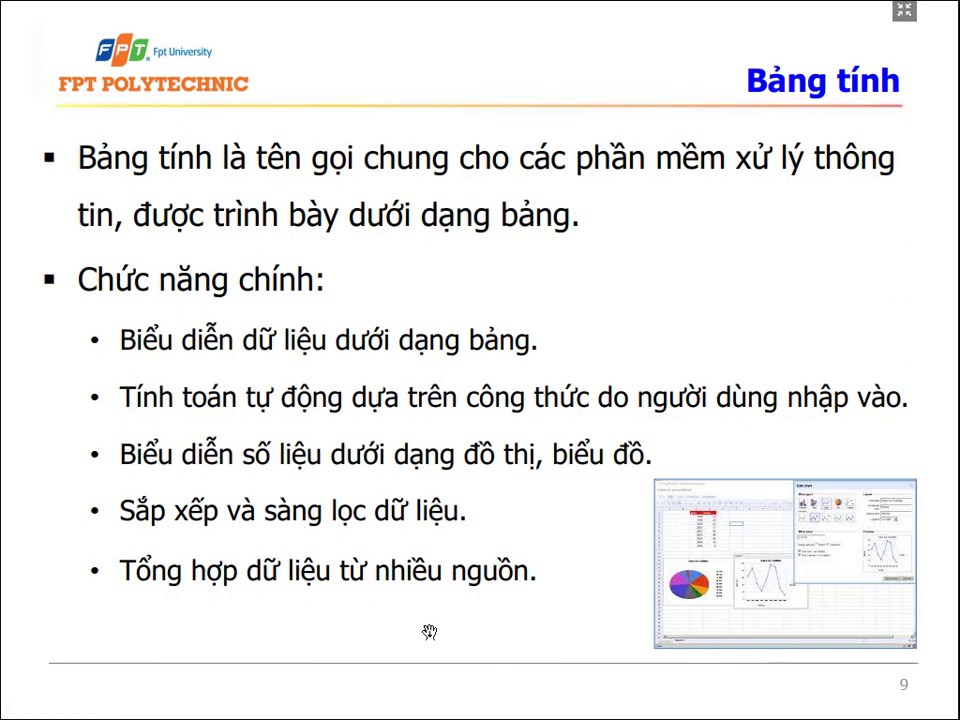
{"action": "key", "text": "Page_Down"}
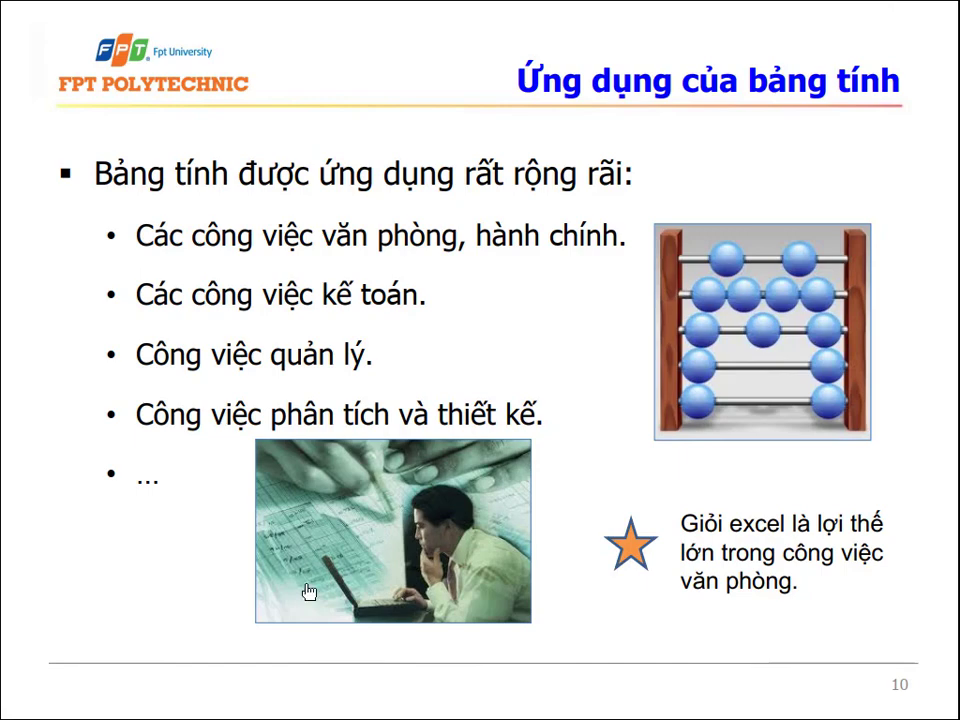
{"action": "key", "text": "alt+Tab"}
Step: Bring Chrome forward and load the Lich Lam Viec spreadsheet from bookmarks in a new tab
{"action": "left_click", "coordinate": [322, 716]}
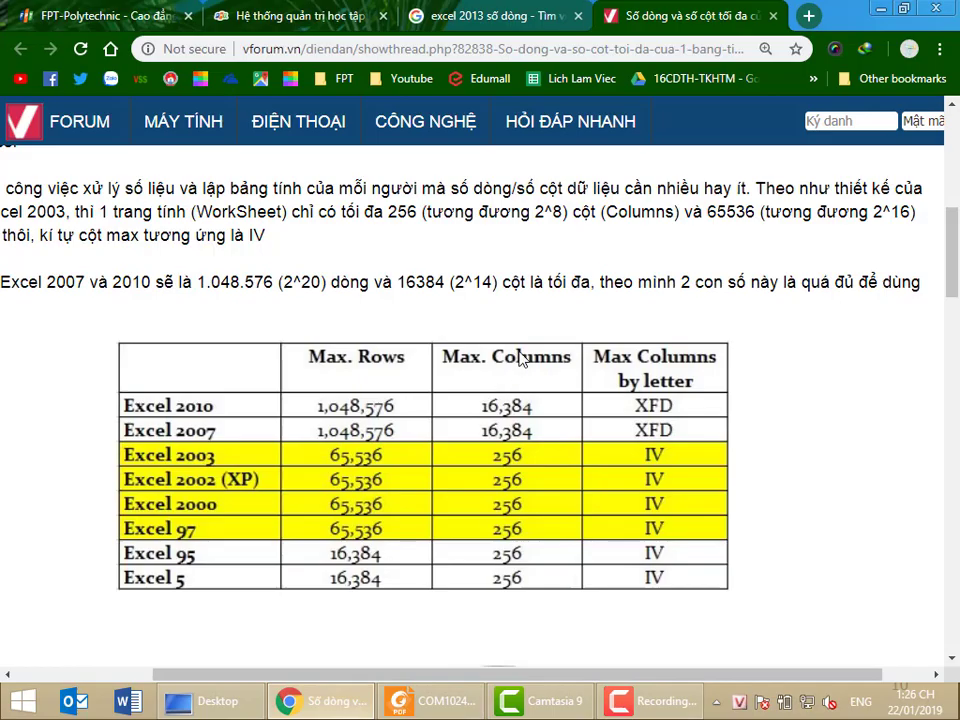
{"action": "left_click", "coordinate": [810, 16]}
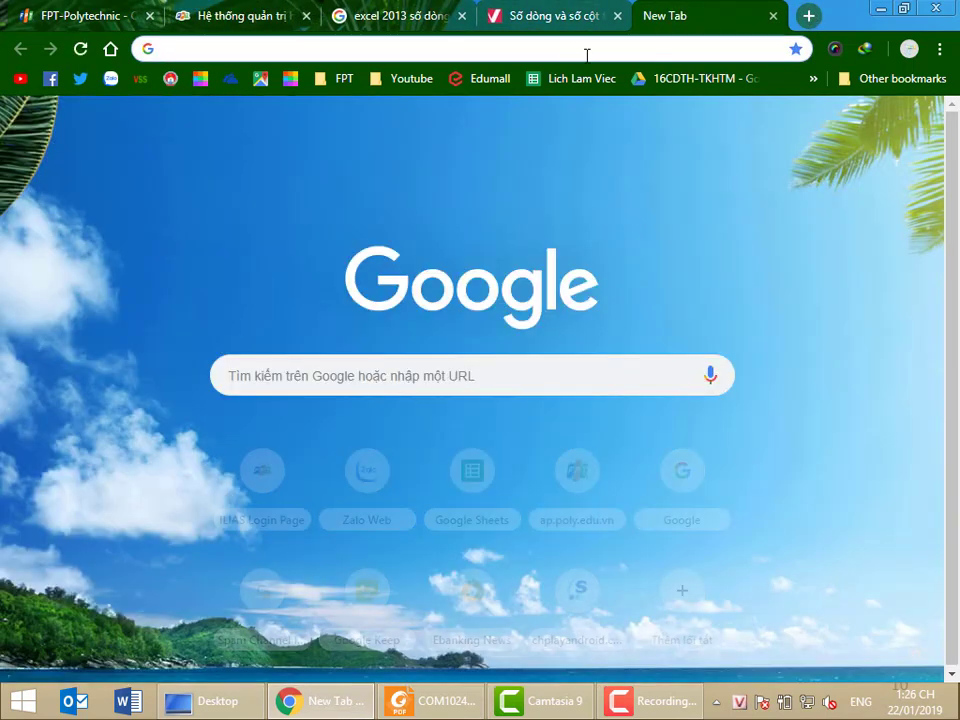
{"action": "left_click", "coordinate": [549, 82]}
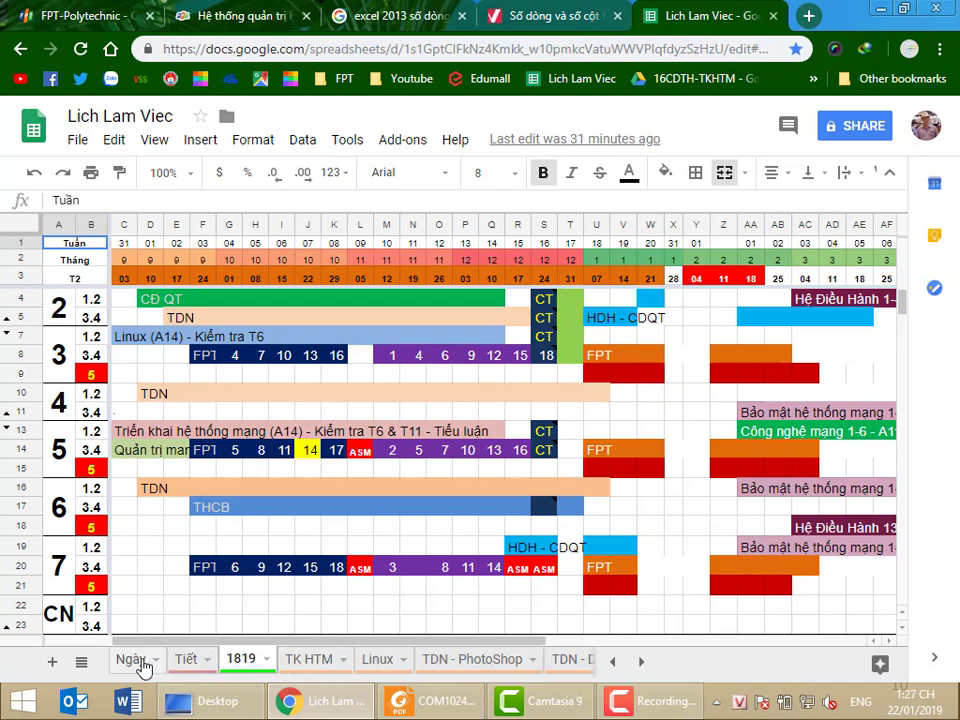
Step: View the Ngày, Tiết and TK HTM sheets, checking cells B7 and C7, ending on Linux
{"action": "left_click", "coordinate": [143, 665]}
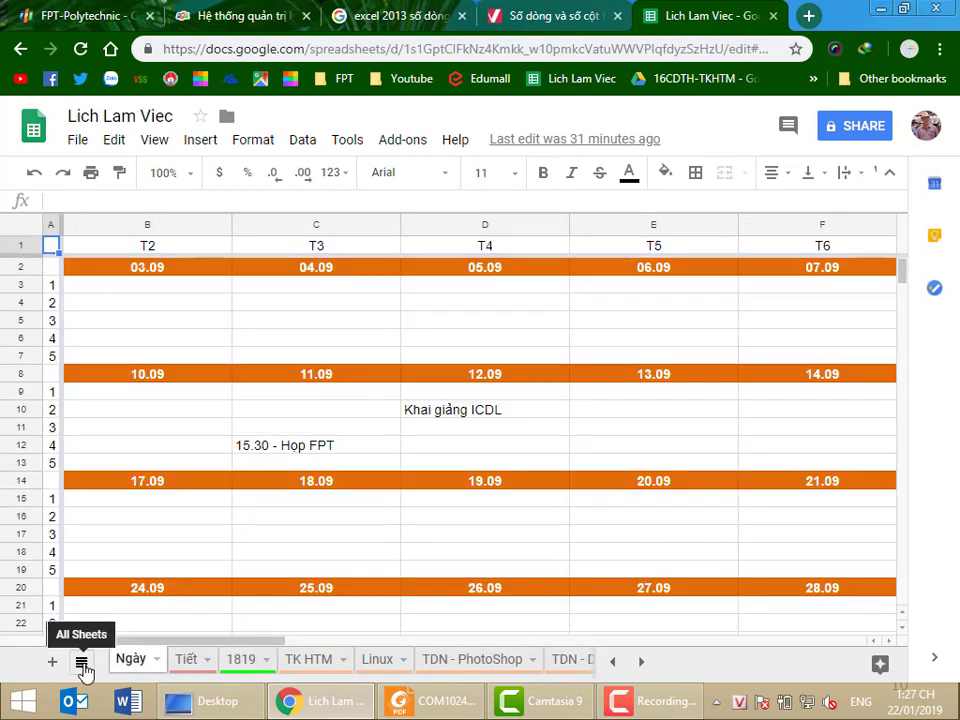
{"action": "left_click", "coordinate": [82, 663]}
{"action": "left_click", "coordinate": [115, 437]}
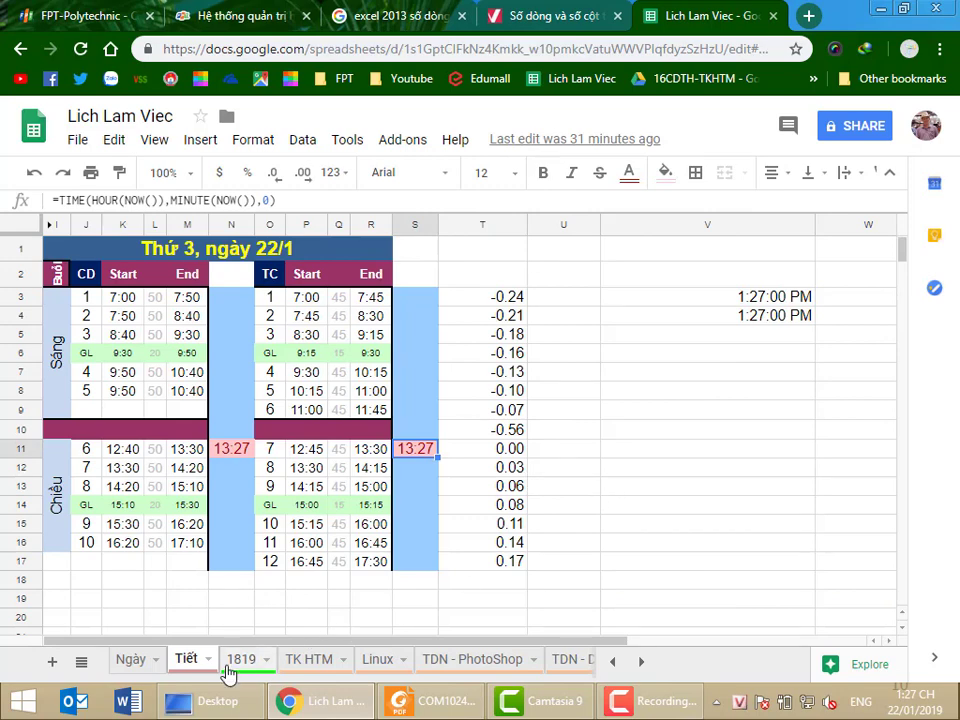
{"action": "left_click", "coordinate": [326, 670]}
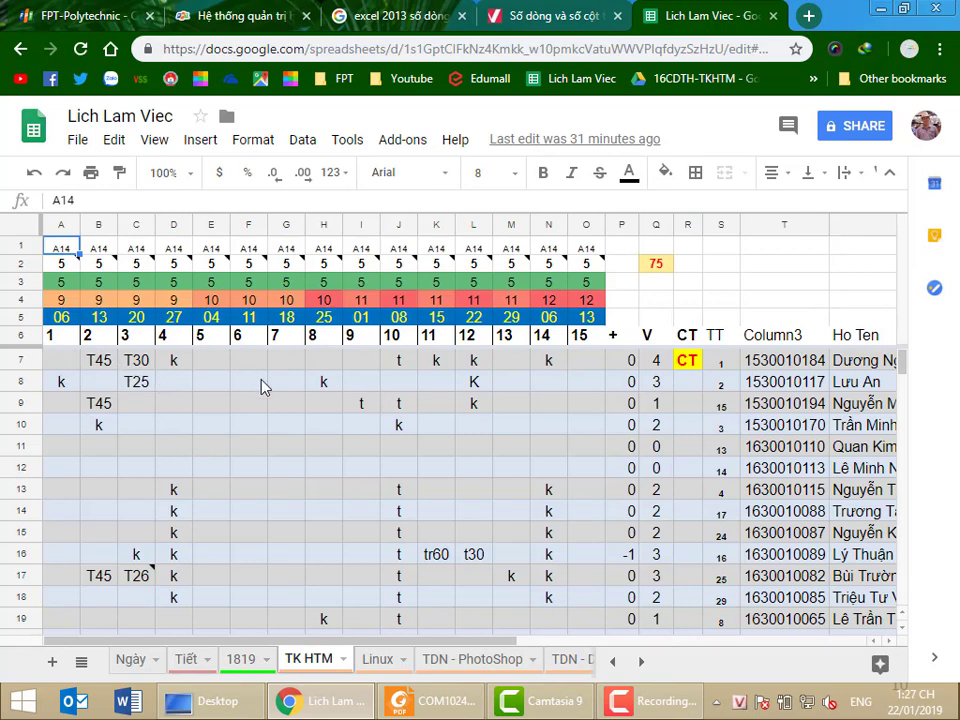
{"action": "left_click", "coordinate": [106, 362]}
{"action": "left_click", "coordinate": [137, 362]}
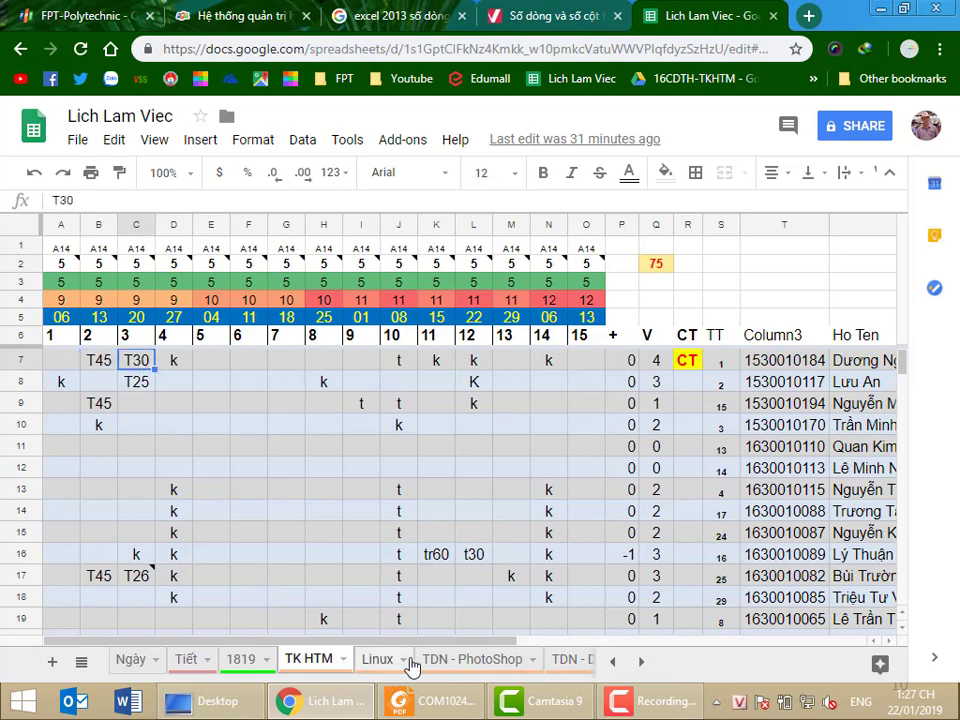
{"action": "left_click", "coordinate": [379, 662]}
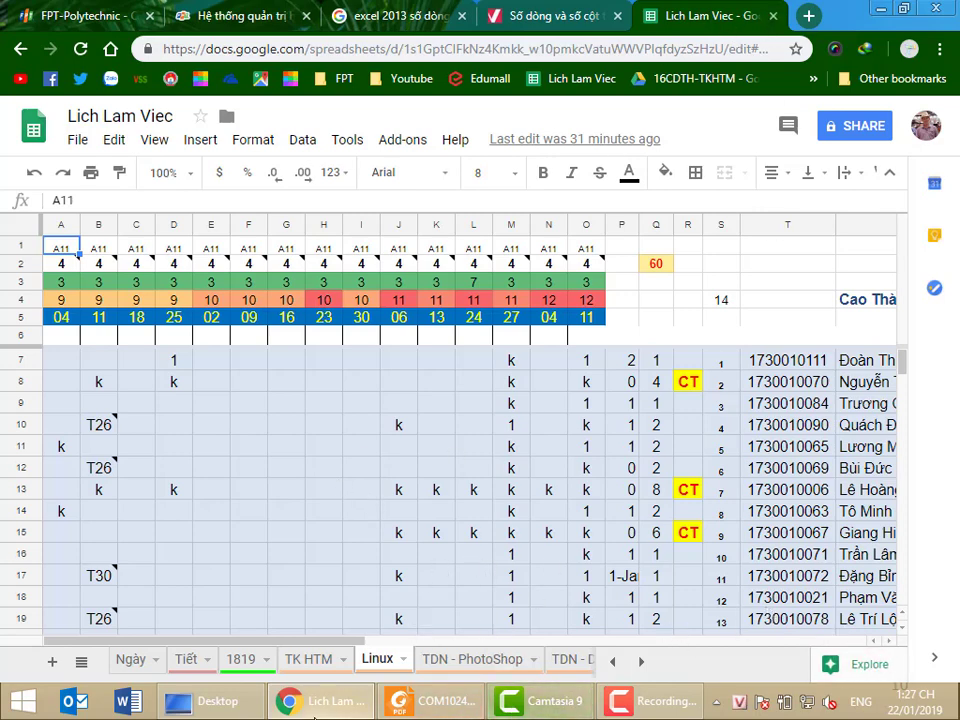
{"action": "mouse_move", "coordinate": [664, 706]}
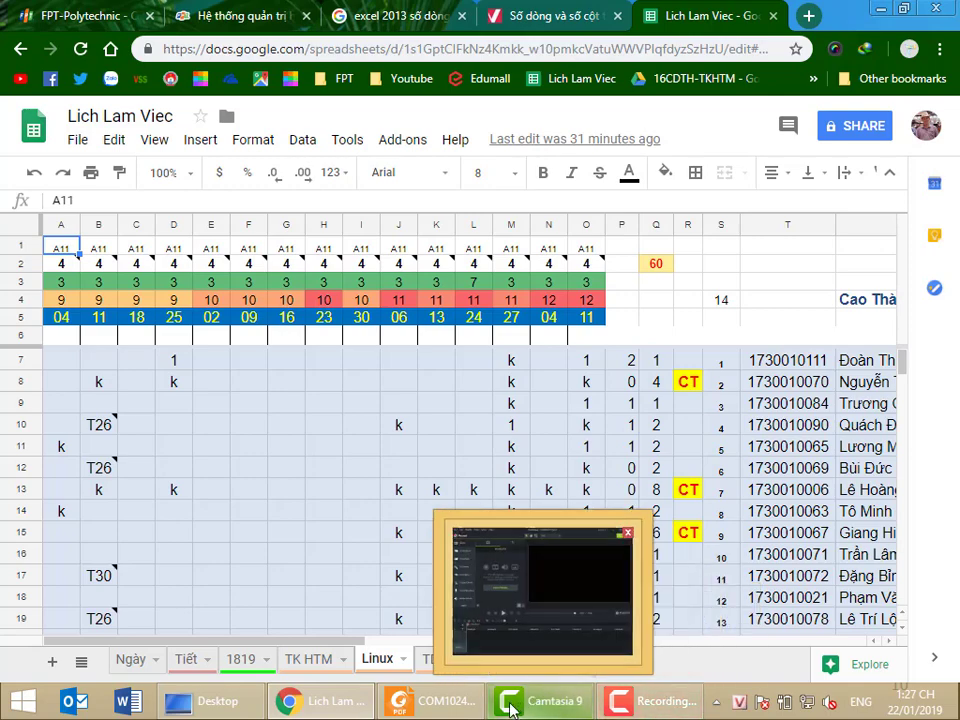
Step: Return to the Foxit slideshow and advance through slides 11 and 12 to slide 13
{"action": "left_click", "coordinate": [432, 703]}
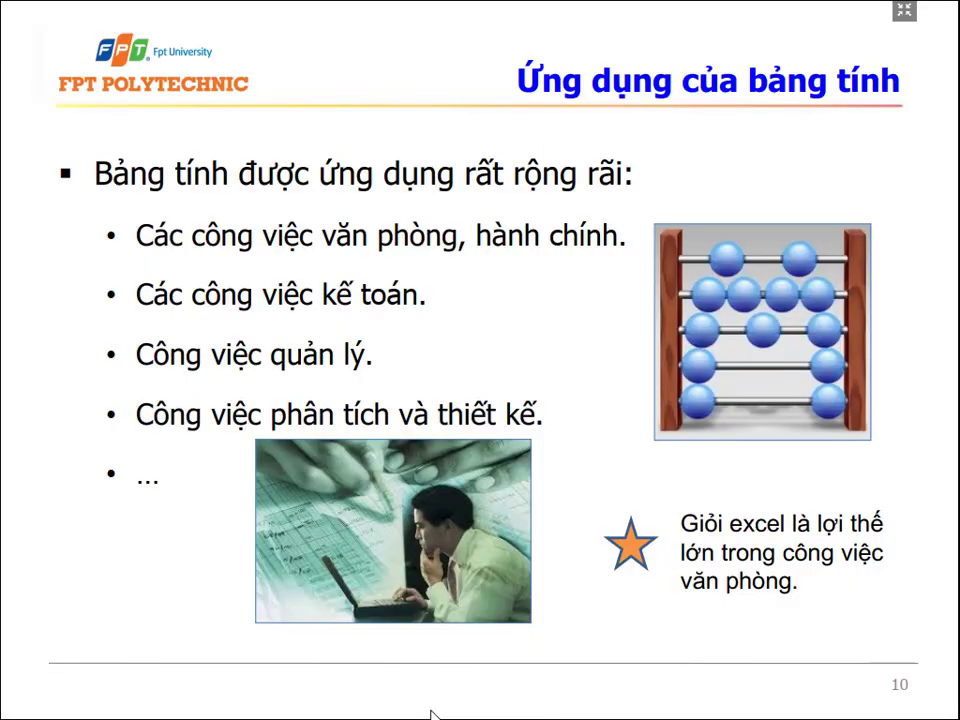
{"action": "left_click", "coordinate": [460, 474]}
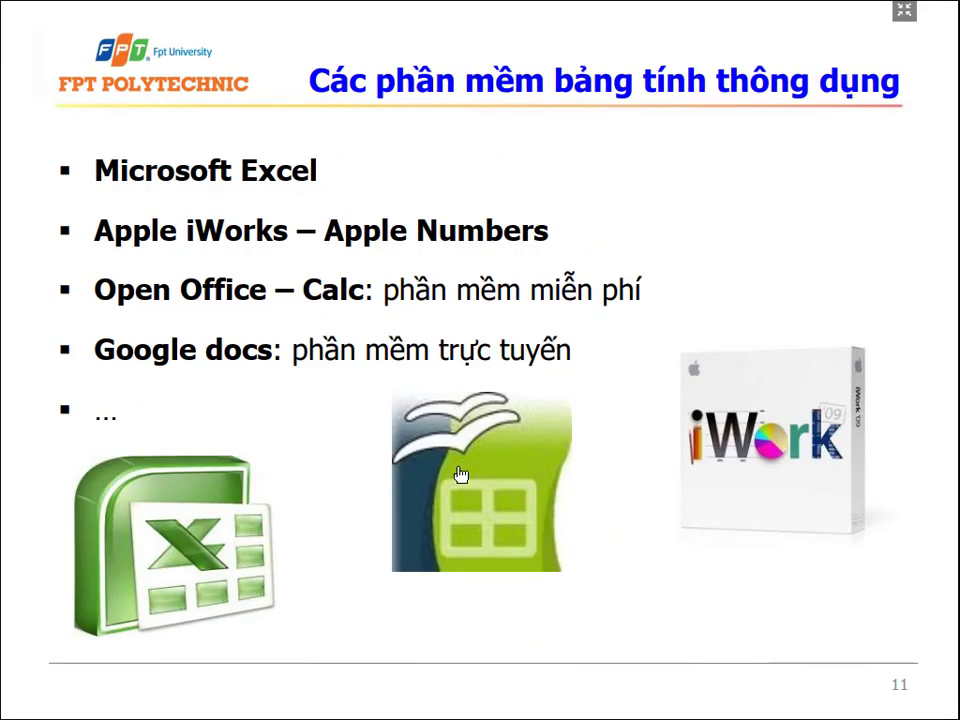
{"action": "left_click", "coordinate": [459, 474]}
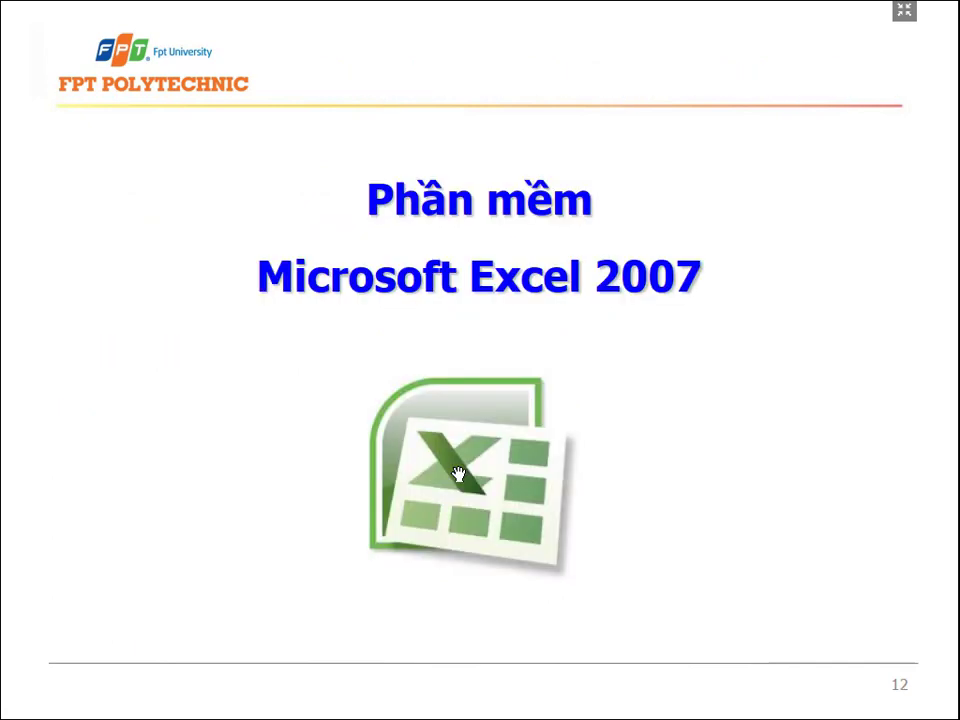
{"action": "left_click", "coordinate": [458, 474]}
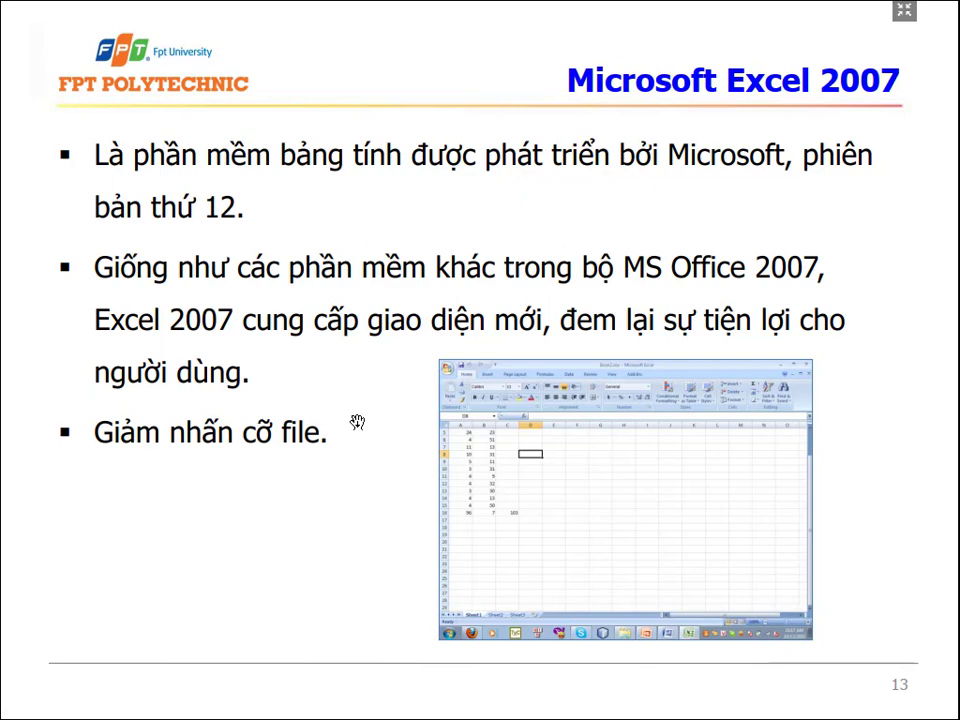
Step: Advance to slide 14, the labelled Excel 2007 workspace diagram
{"action": "left_click", "coordinate": [357, 422]}
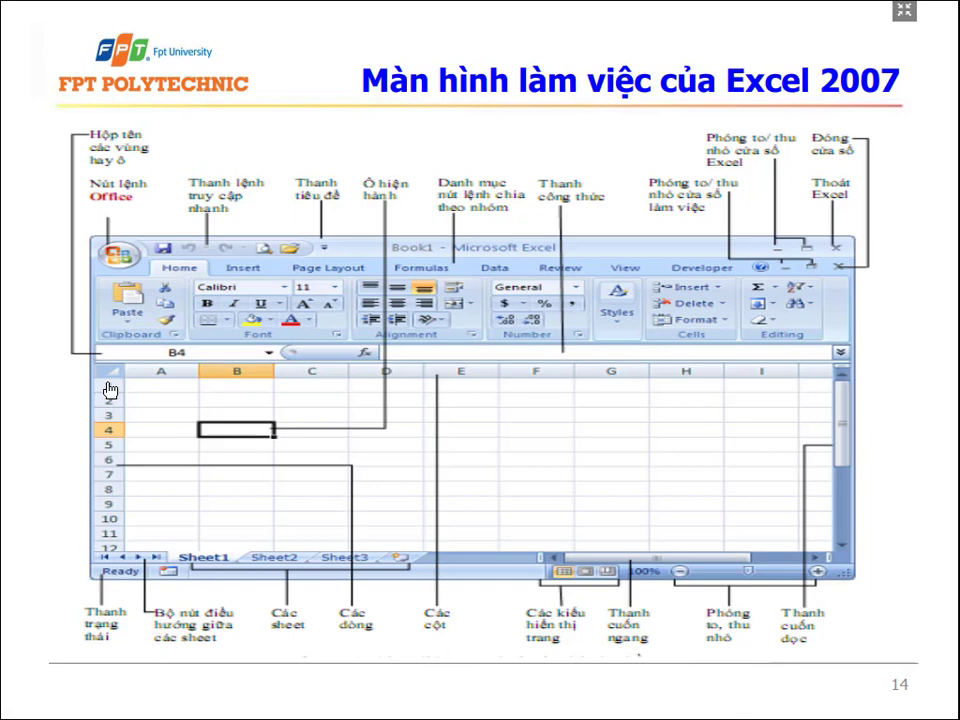
Step: Launch Word 2013 from the Start screen with a new blank document
{"action": "key", "text": "super"}
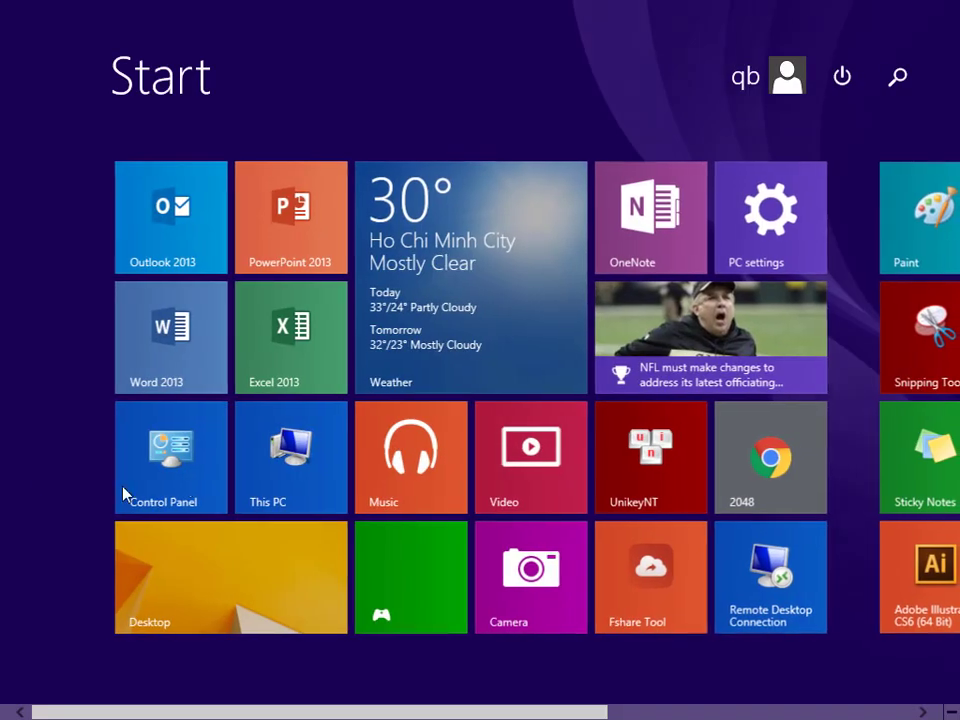
{"action": "left_click", "coordinate": [193, 356]}
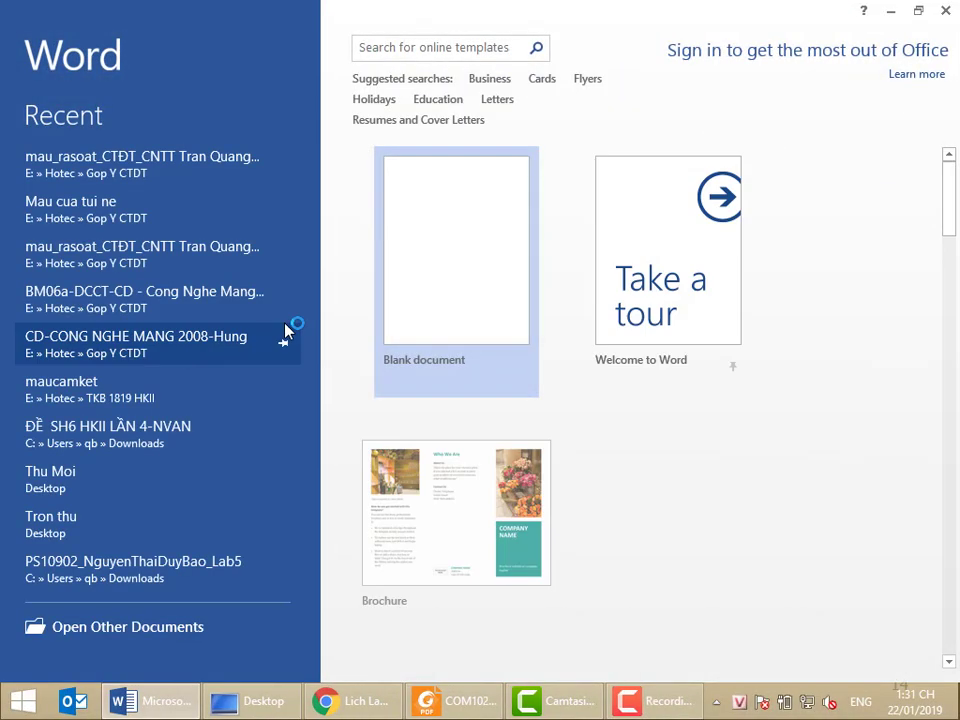
{"action": "left_click", "coordinate": [422, 257]}
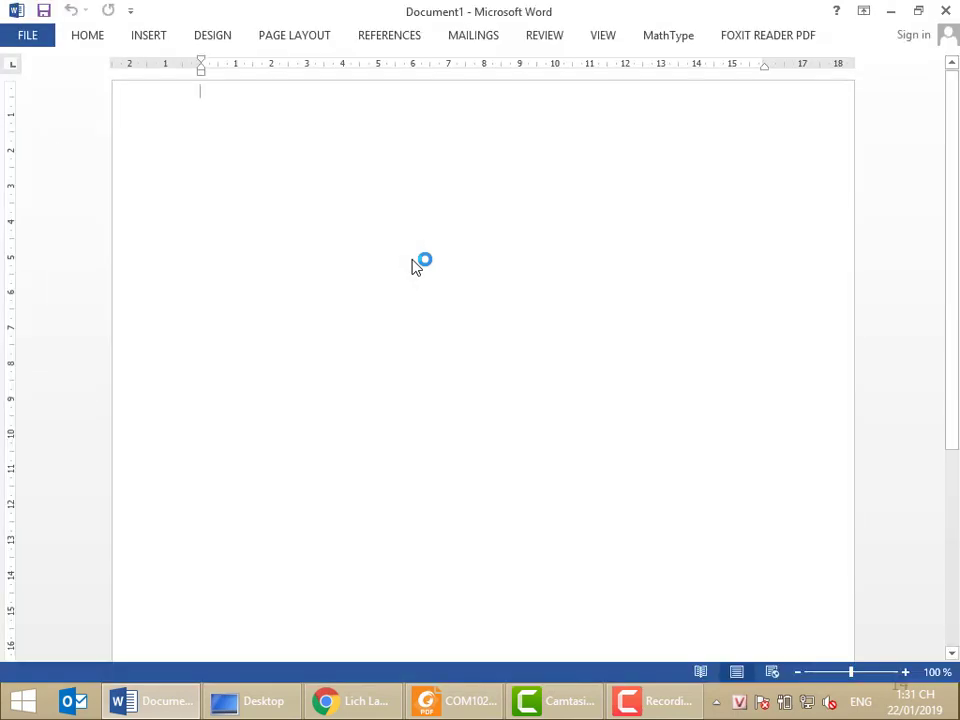
Step: Insert page breaks with Ctrl+Enter until the document has five blank pages, then return to page 1
{"action": "scroll", "coordinate": [407, 300], "scroll_direction": "down", "scroll_amount": 7, "text": "ctrl"}
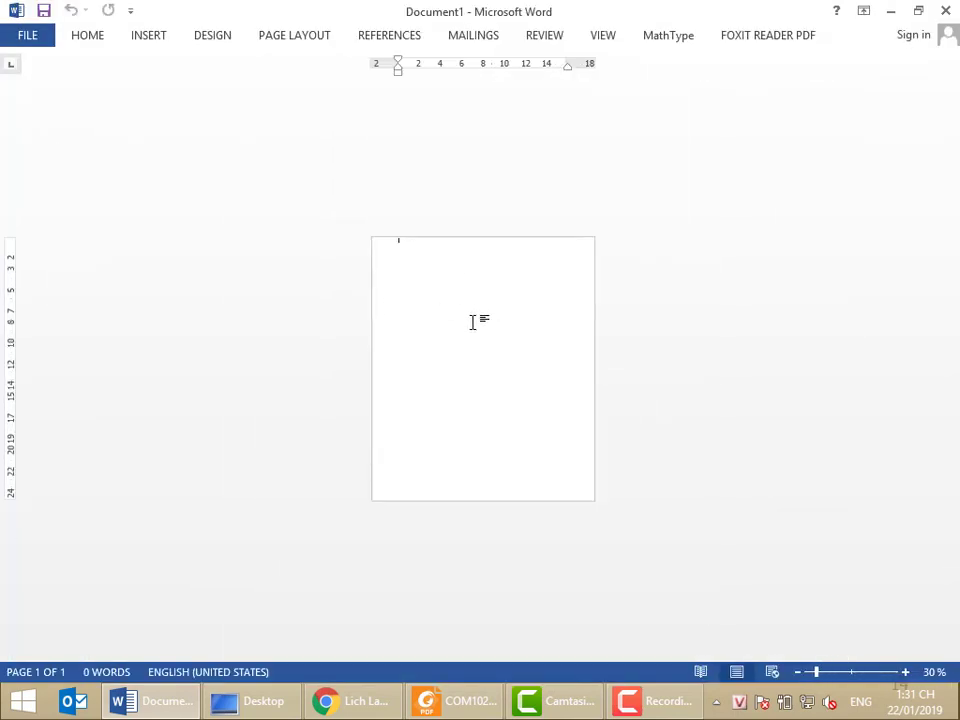
{"action": "key", "text": "ctrl+Return"}
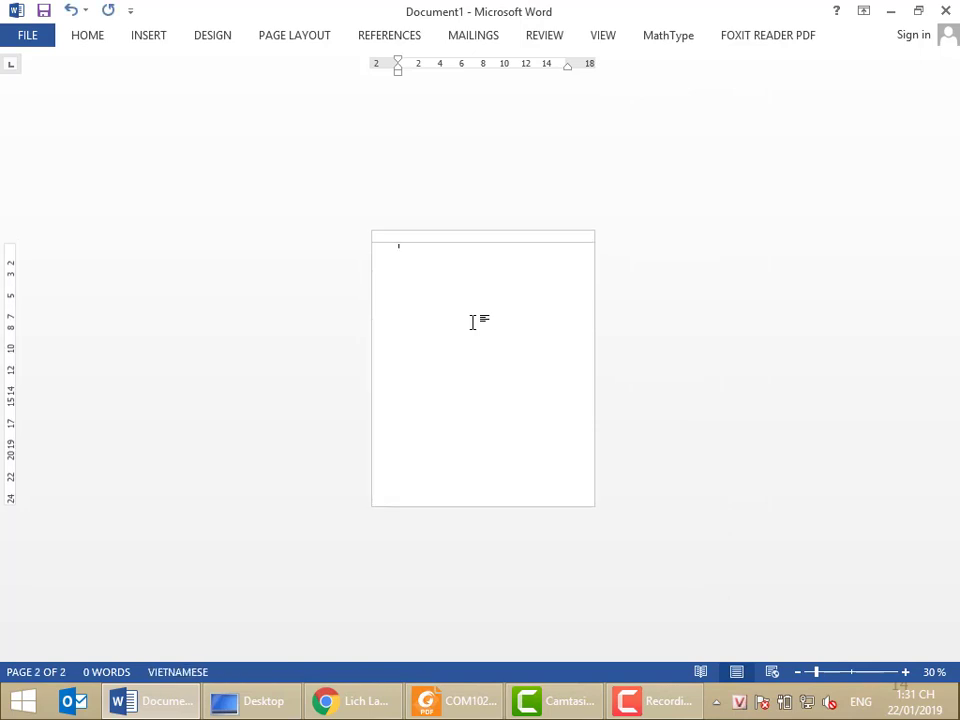
{"action": "key", "text": "ctrl+z"}
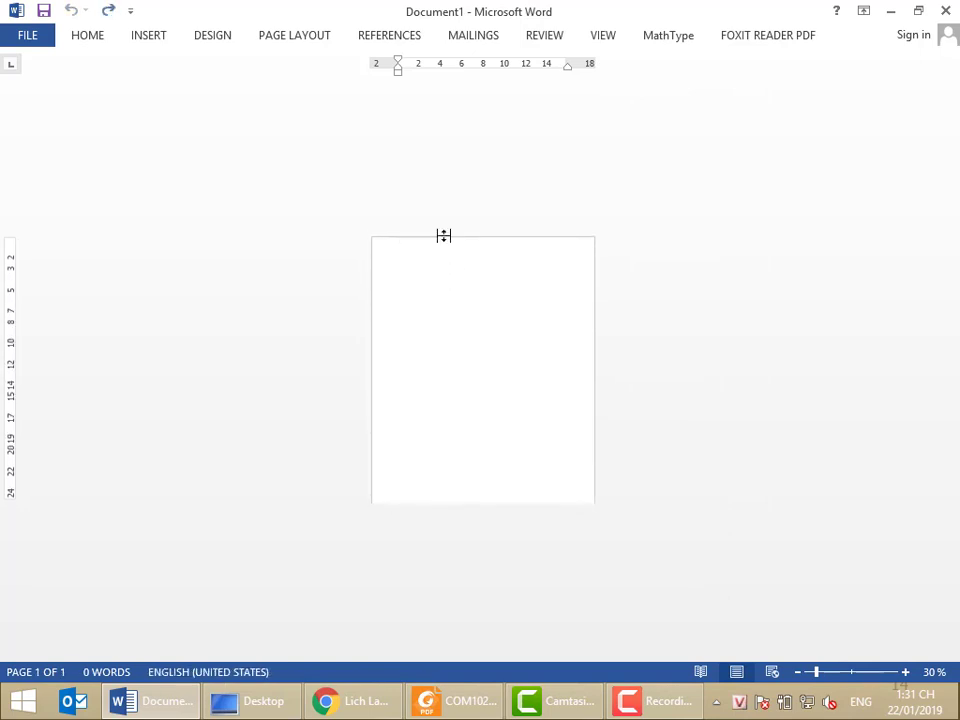
{"action": "scroll", "coordinate": [478, 411], "scroll_direction": "down", "scroll_amount": 1}
{"action": "key", "text": "ctrl+Return"}
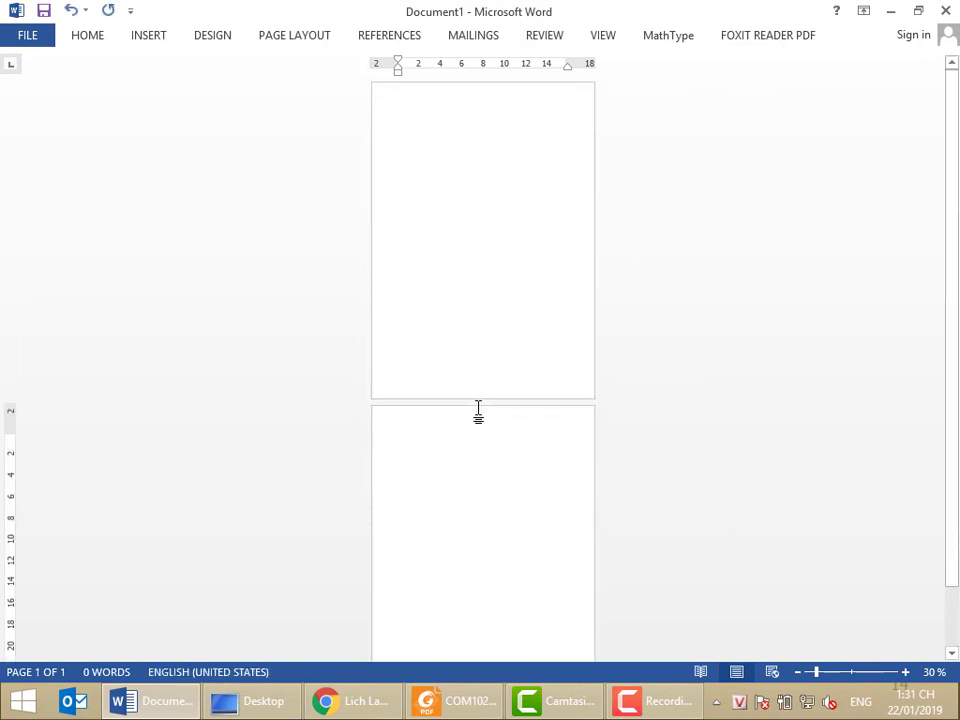
{"action": "scroll", "coordinate": [392, 373], "scroll_direction": "down", "scroll_amount": 1}
{"action": "scroll", "coordinate": [393, 372], "scroll_direction": "down", "scroll_amount": 1}
{"action": "key", "text": "ctrl+Return"}
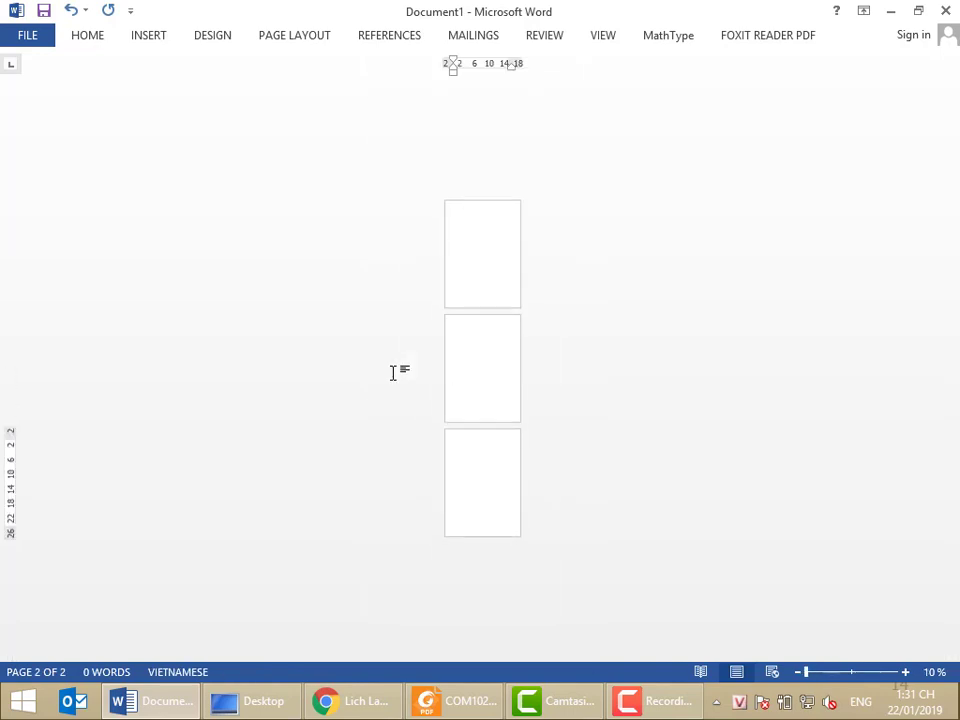
{"action": "key", "text": "ctrl+Return"}
{"action": "key", "text": "ctrl+Return"}
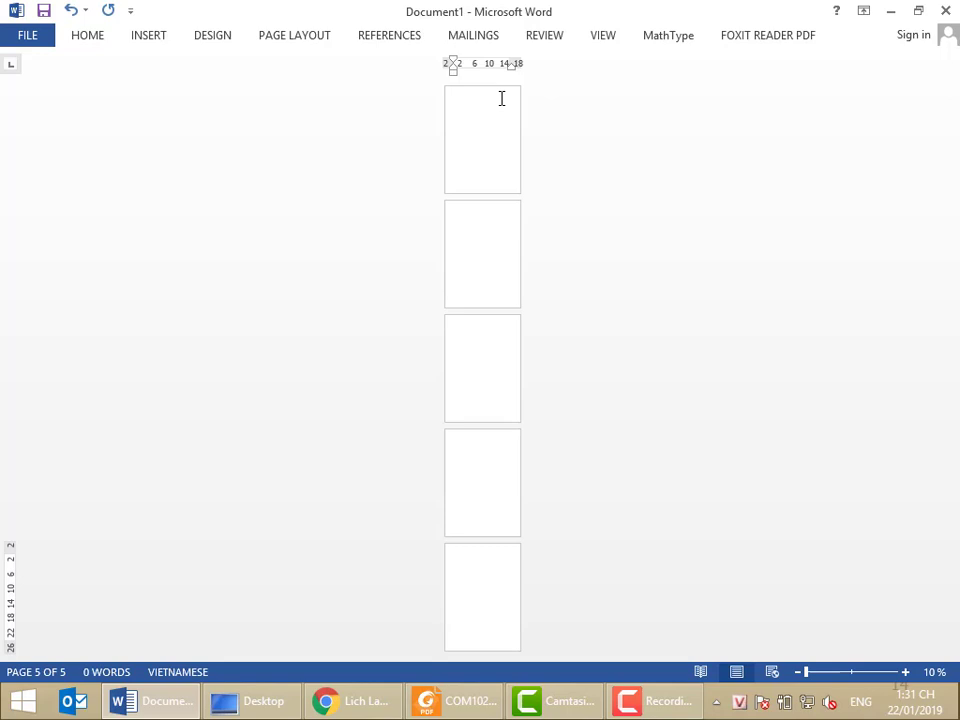
{"action": "left_click", "coordinate": [502, 98]}
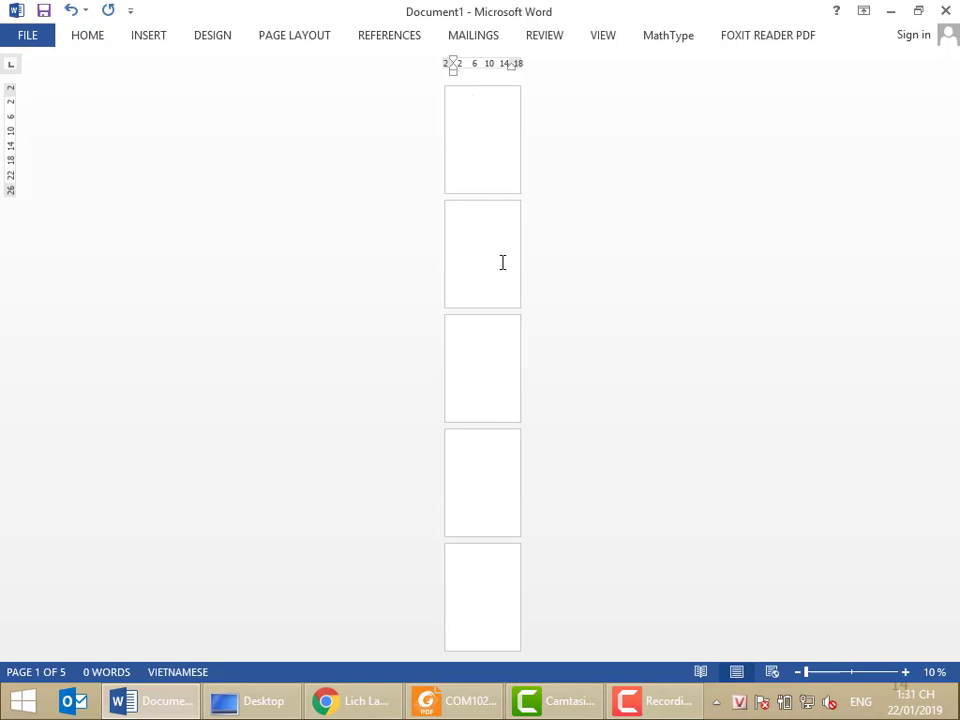
Step: Launch Excel 2013 from the Start screen and create a blank workbook
{"action": "left_click", "coordinate": [26, 700]}
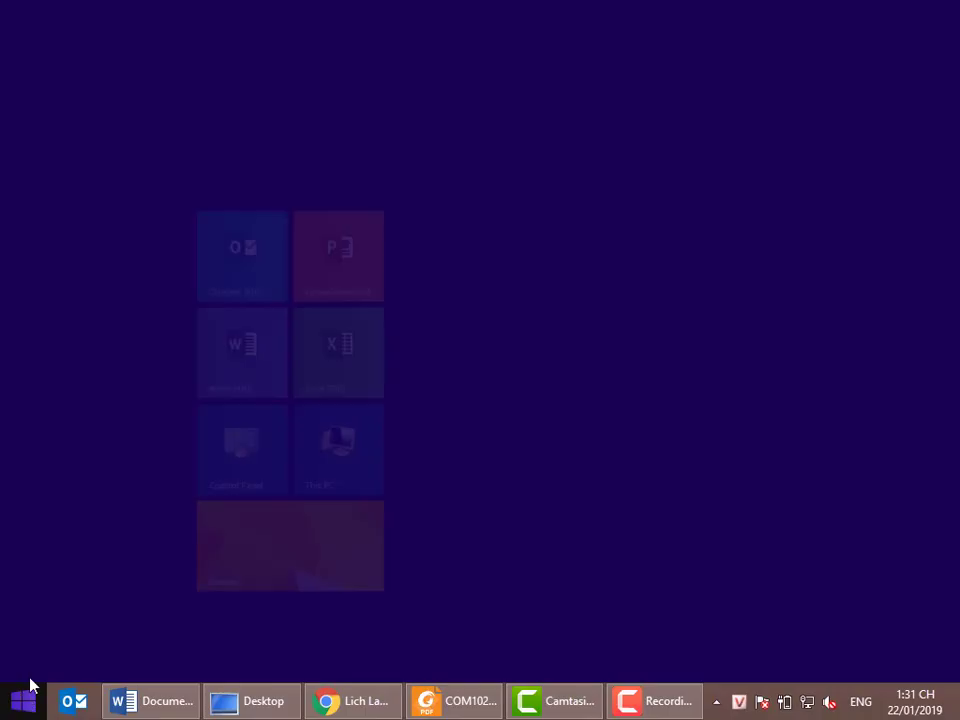
{"action": "left_click", "coordinate": [146, 354]}
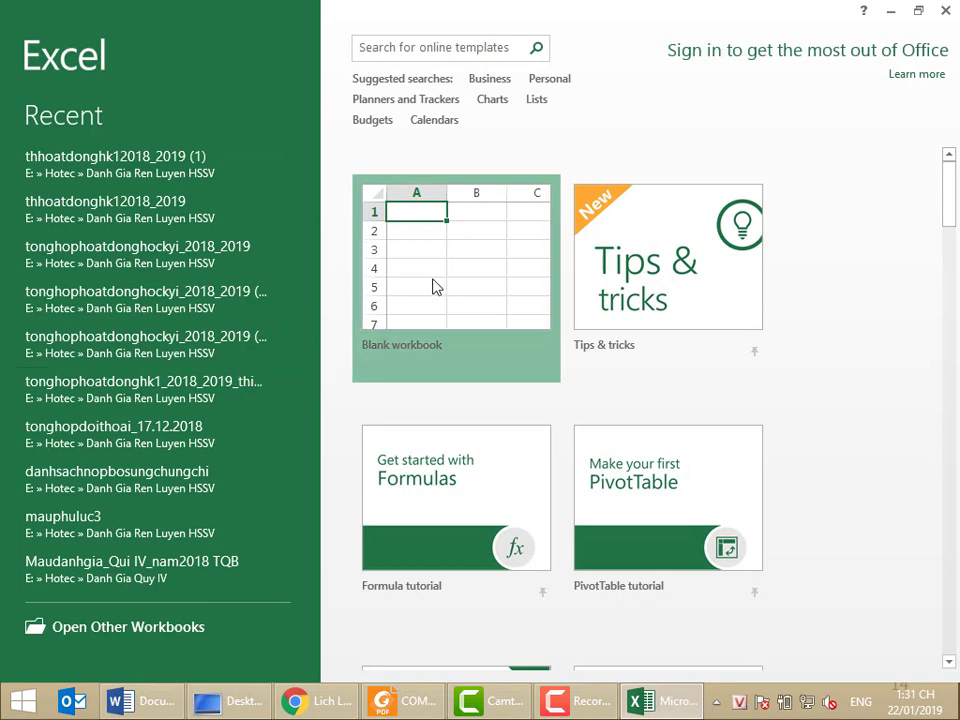
{"action": "left_click", "coordinate": [435, 287]}
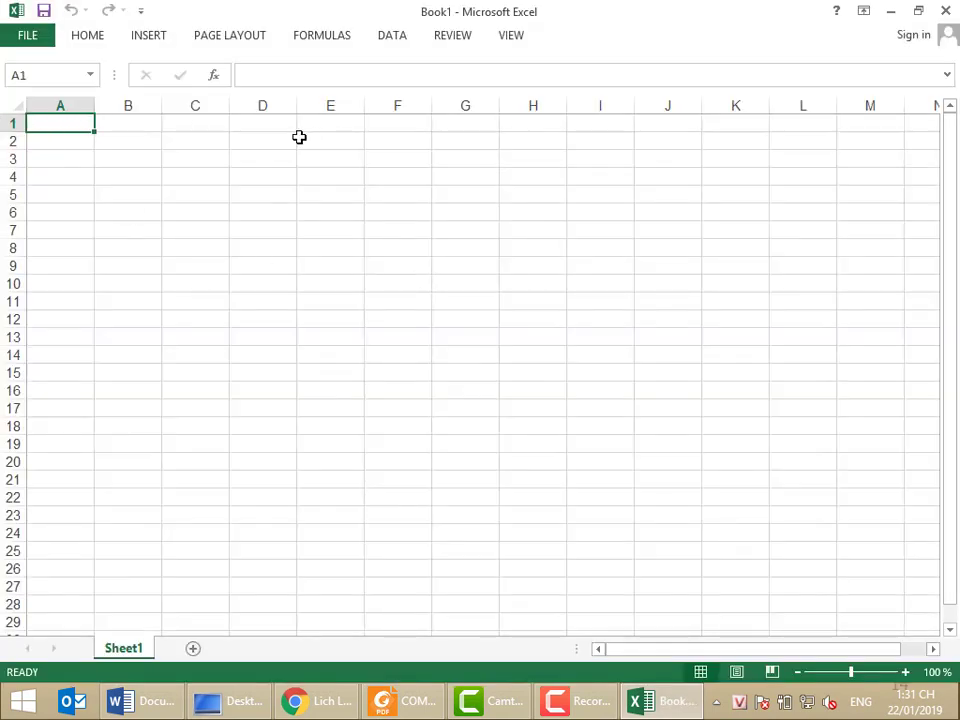
Step: Select columns A through G, then deselect them by picking cell L26
{"action": "left_click_drag", "start_coordinate": [71, 101], "coordinate": [866, 101]}
{"action": "left_click", "coordinate": [779, 561]}
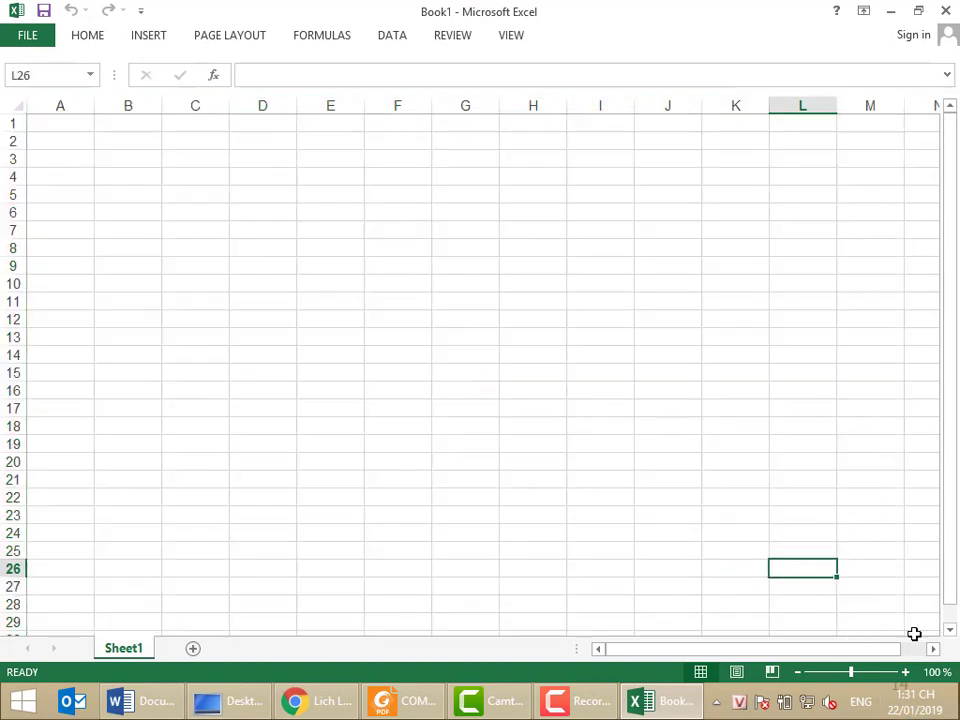
{"action": "left_click", "coordinate": [933, 649]}
Step: Scroll out to cell BX20 and down to BZ132, then switch back to Chrome
{"action": "left_click_drag", "start_coordinate": [940, 650], "coordinate": [940, 650]}
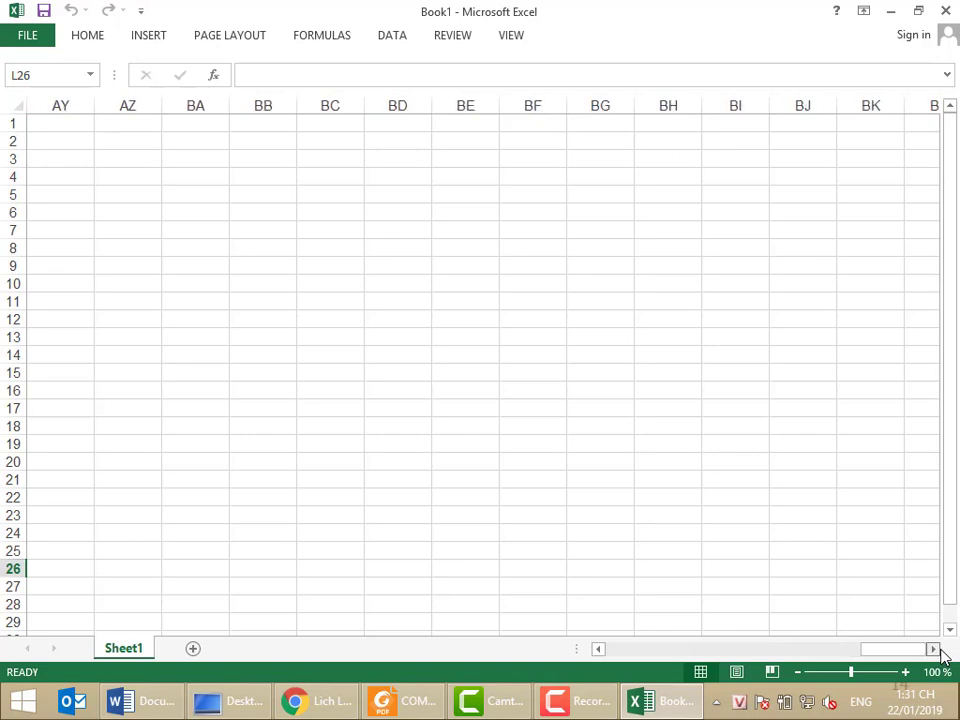
{"action": "left_click", "coordinate": [405, 463]}
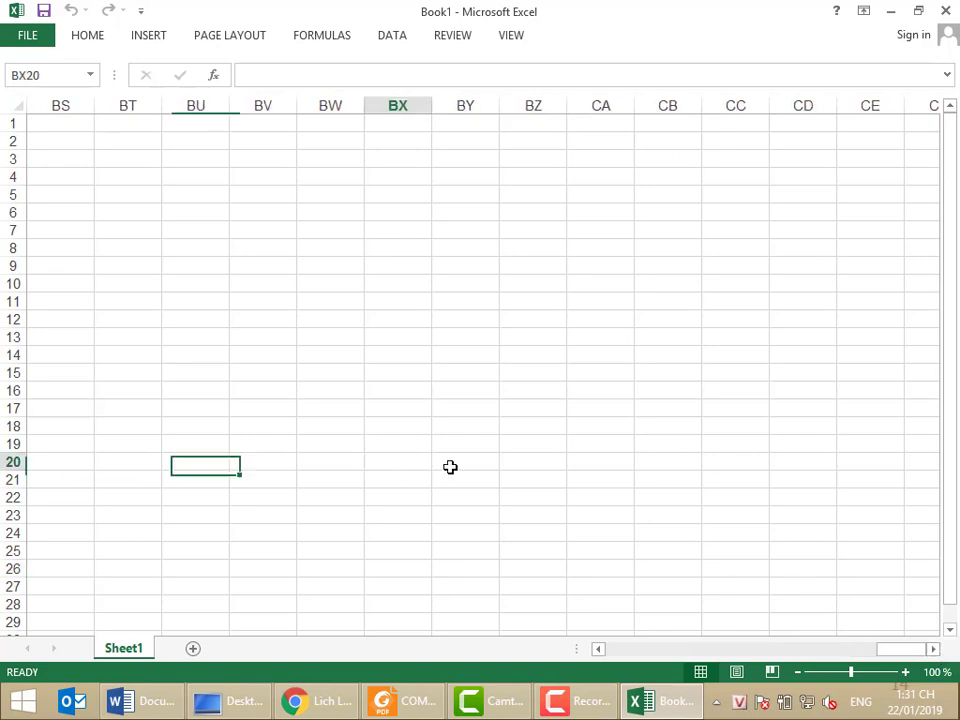
{"action": "left_click", "coordinate": [950, 630]}
{"action": "left_click_drag", "start_coordinate": [951, 634], "coordinate": [951, 634]}
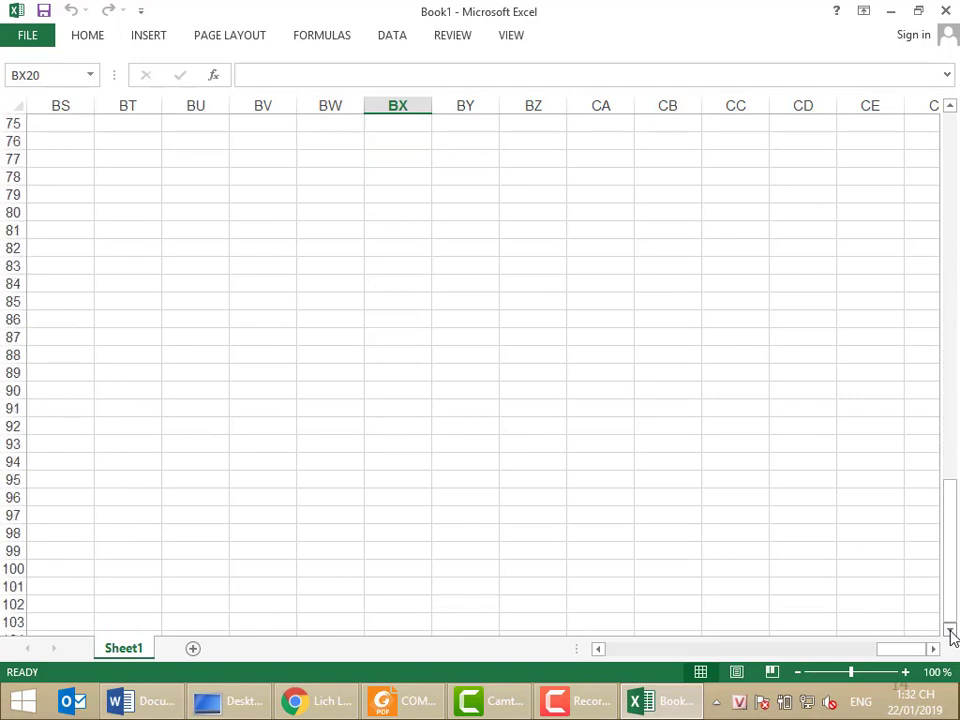
{"action": "left_click_drag", "start_coordinate": [951, 634], "coordinate": [951, 634]}
{"action": "left_click", "coordinate": [564, 555]}
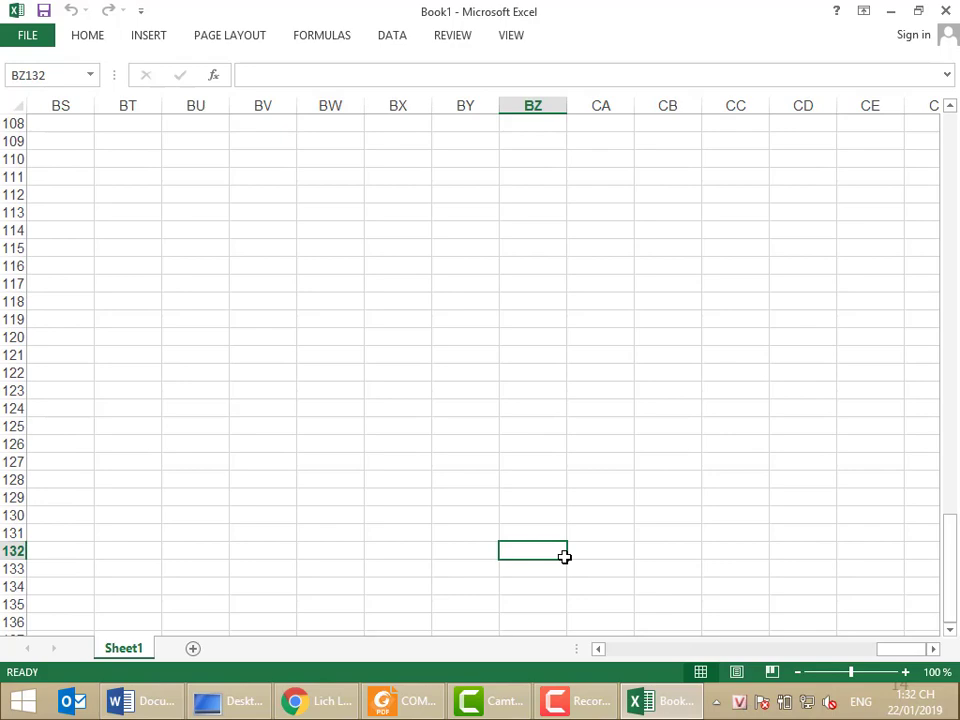
{"action": "left_click", "coordinate": [310, 700]}
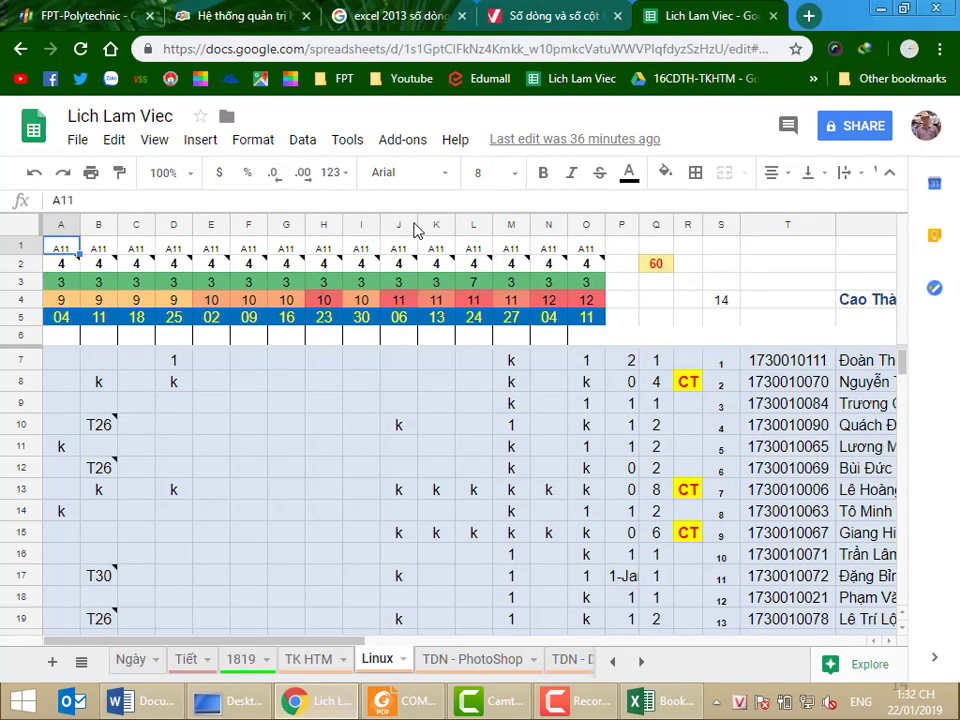
Step: Show the forum page on Excel's row and column limits, highlight the 256-column limit, and return to Excel
{"action": "left_click", "coordinate": [527, 16]}
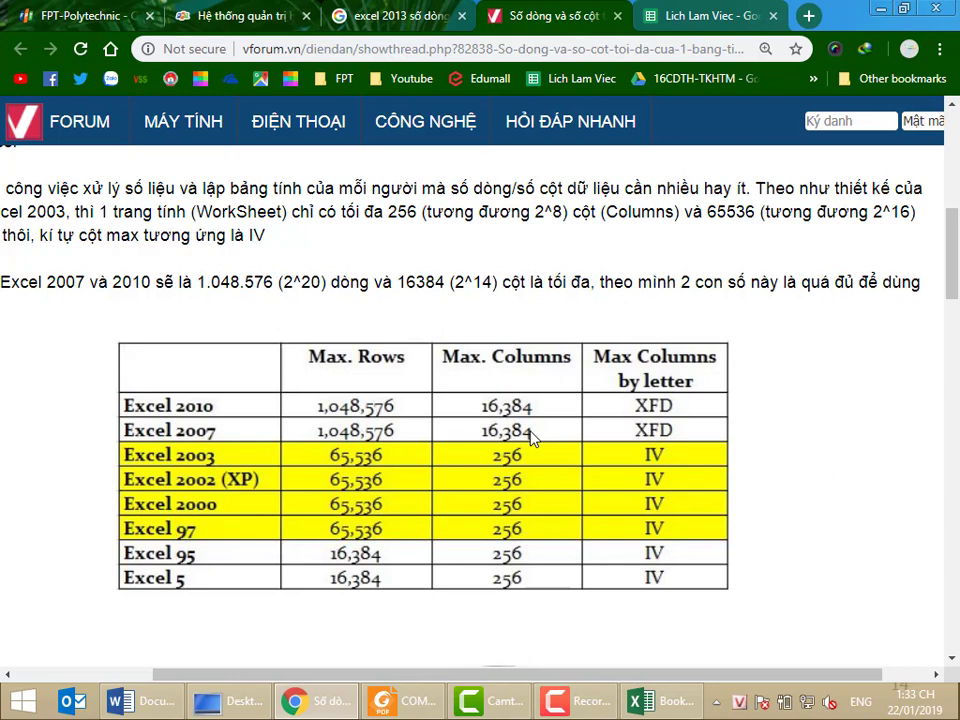
{"action": "double_click", "coordinate": [404, 211]}
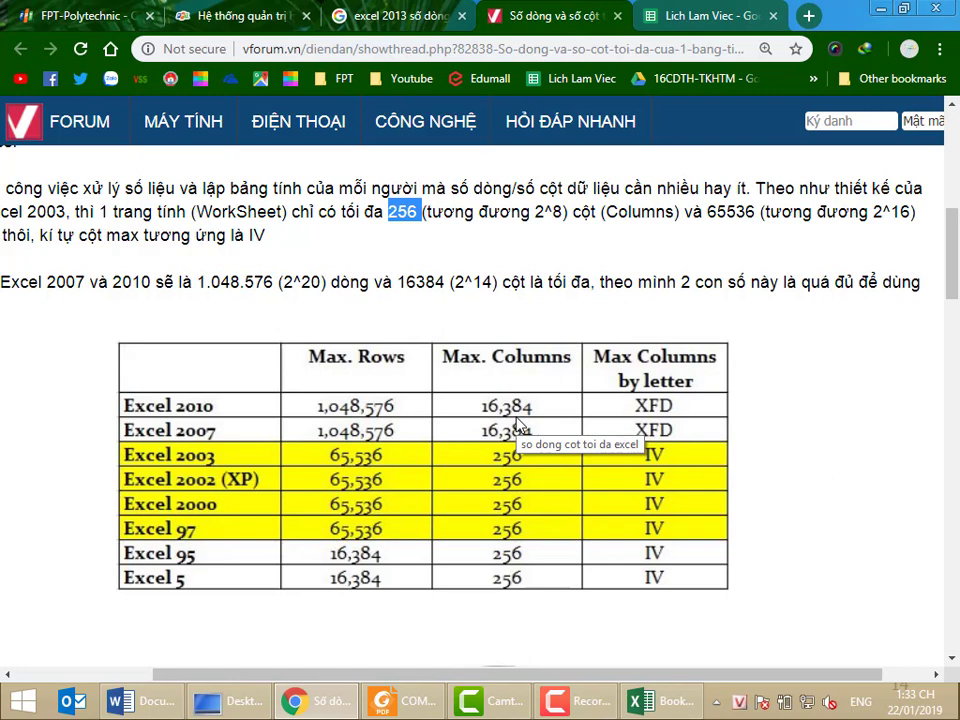
{"action": "left_click", "coordinate": [660, 701]}
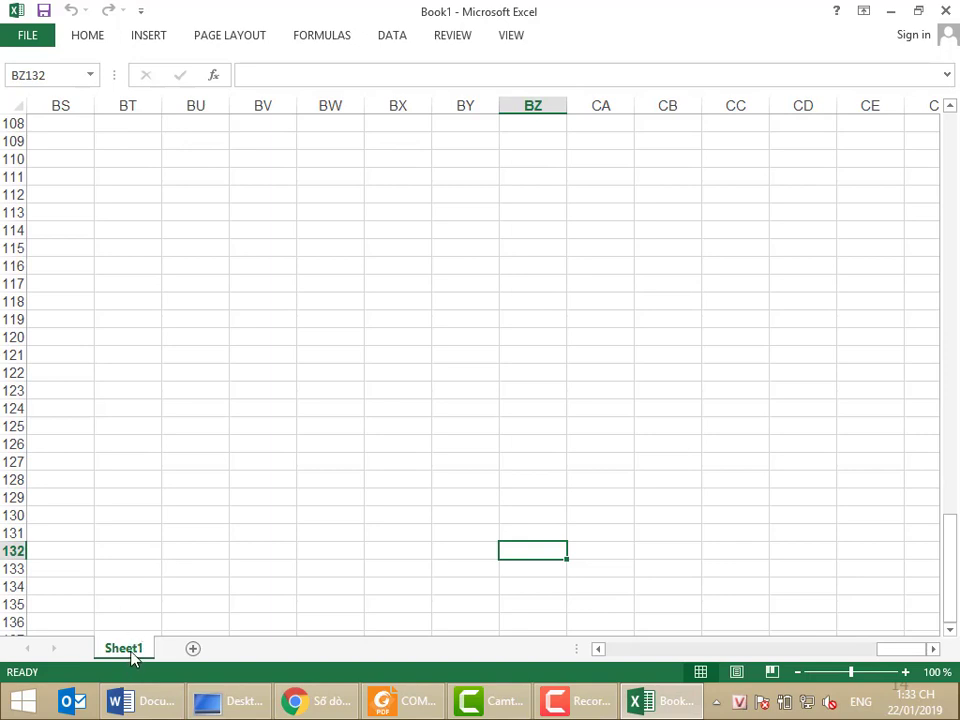
Step: Add Sheet2 and Sheet3, then go back to Sheet1 with the view returned to cell A1
{"action": "left_click", "coordinate": [197, 649]}
{"action": "left_click", "coordinate": [254, 649]}
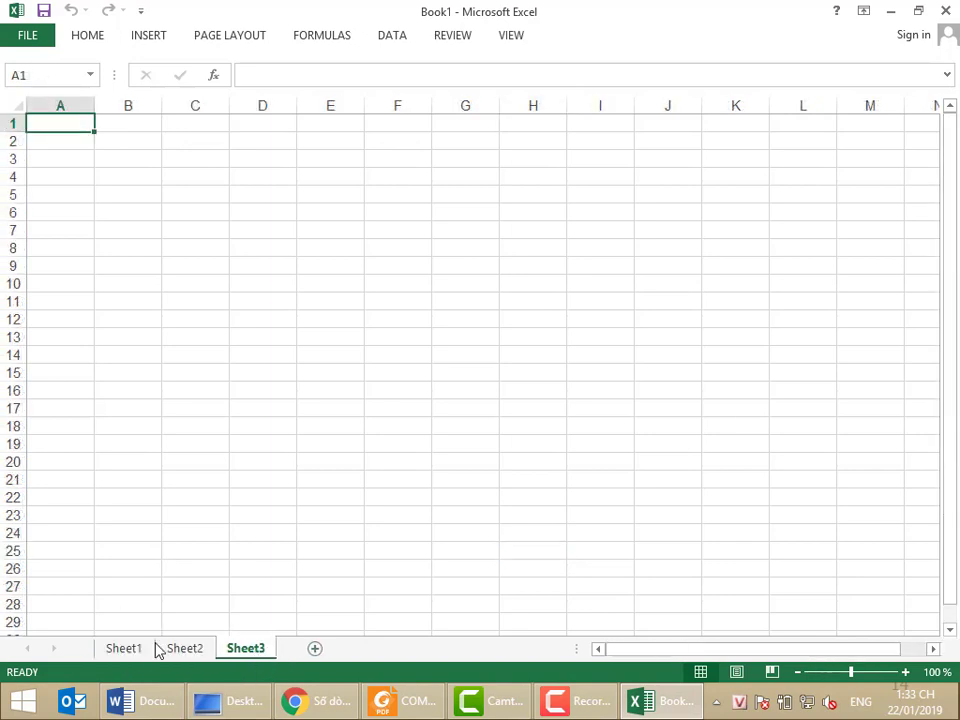
{"action": "left_click", "coordinate": [115, 649]}
{"action": "scroll", "coordinate": [199, 570], "scroll_direction": "up", "scroll_amount": 4}
{"action": "scroll", "coordinate": [180, 550], "scroll_direction": "up", "scroll_amount": 6}
{"action": "scroll", "coordinate": [165, 538], "scroll_direction": "up", "scroll_amount": 4}
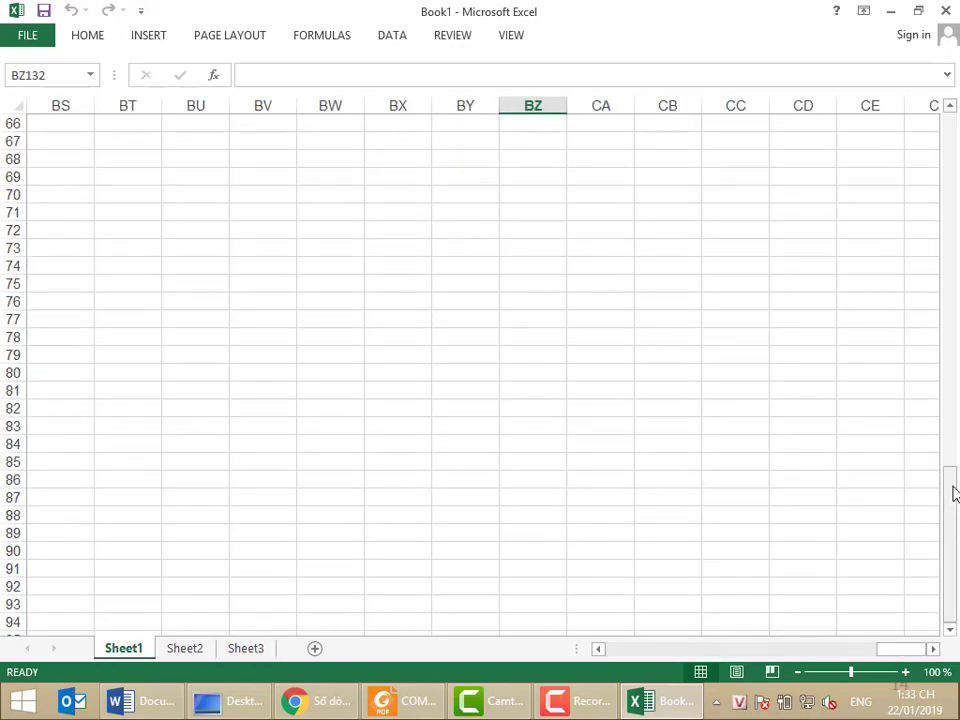
{"action": "left_click_drag", "start_coordinate": [952, 478], "coordinate": [950, 114]}
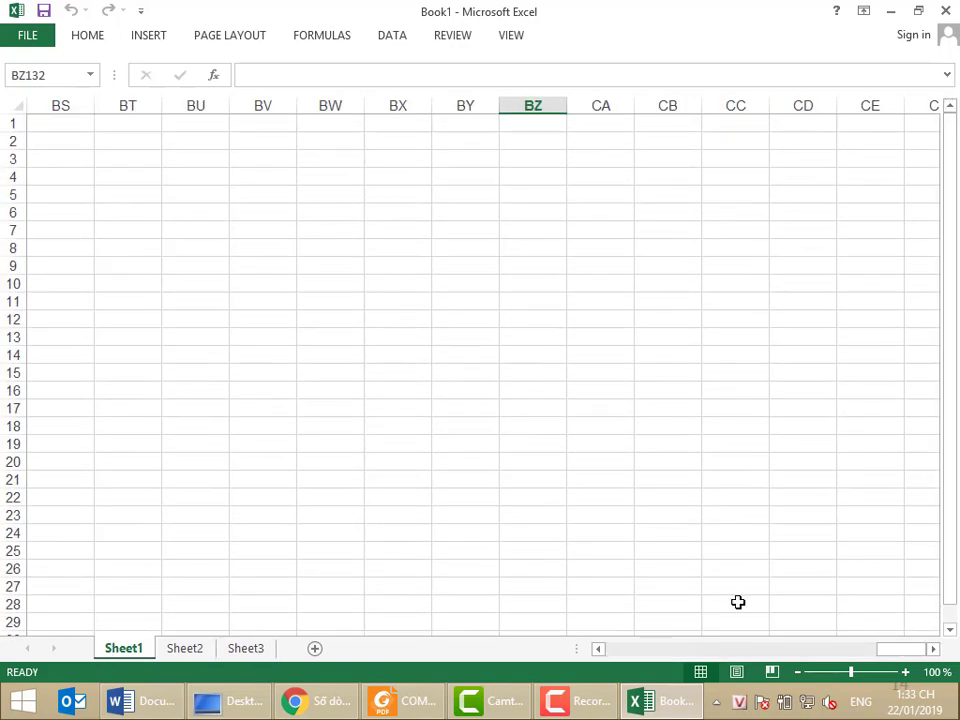
{"action": "left_click", "coordinate": [852, 650]}
{"action": "left_click_drag", "start_coordinate": [852, 660], "coordinate": [623, 668]}
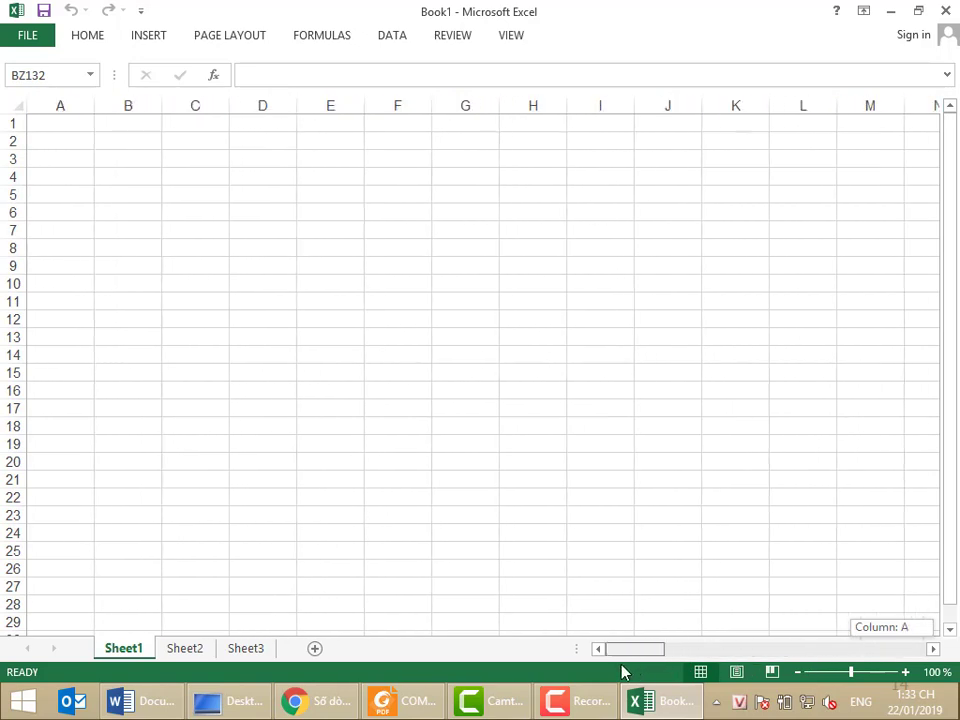
Step: Enter 'du lieu sheet 1' in cell A1 and autofit column A to the text
{"action": "left_click", "coordinate": [49, 122]}
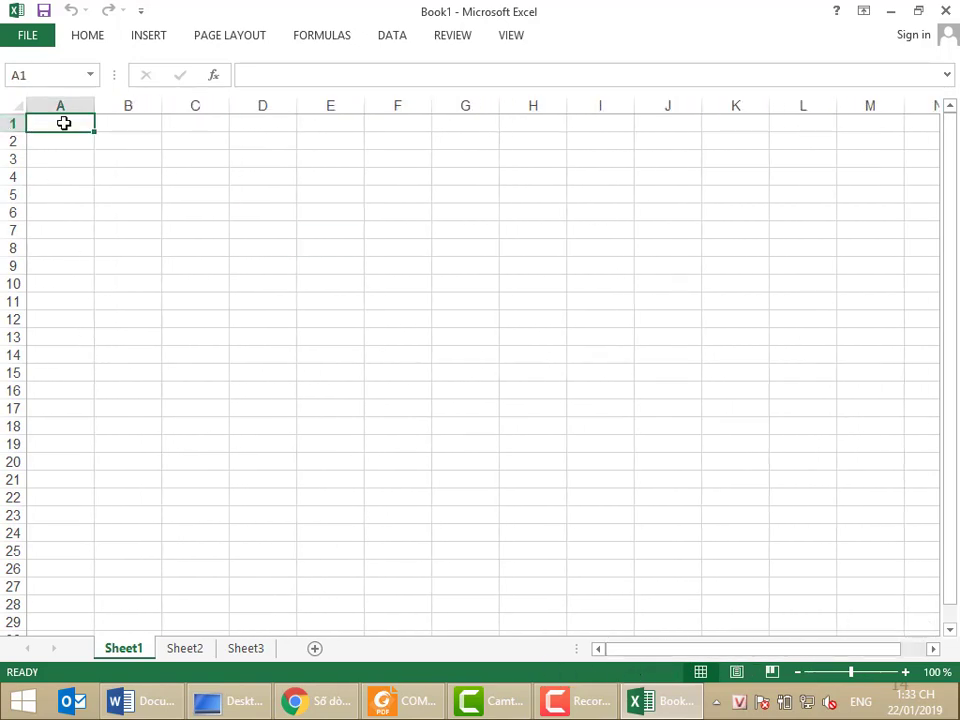
{"action": "type", "text": "du"}
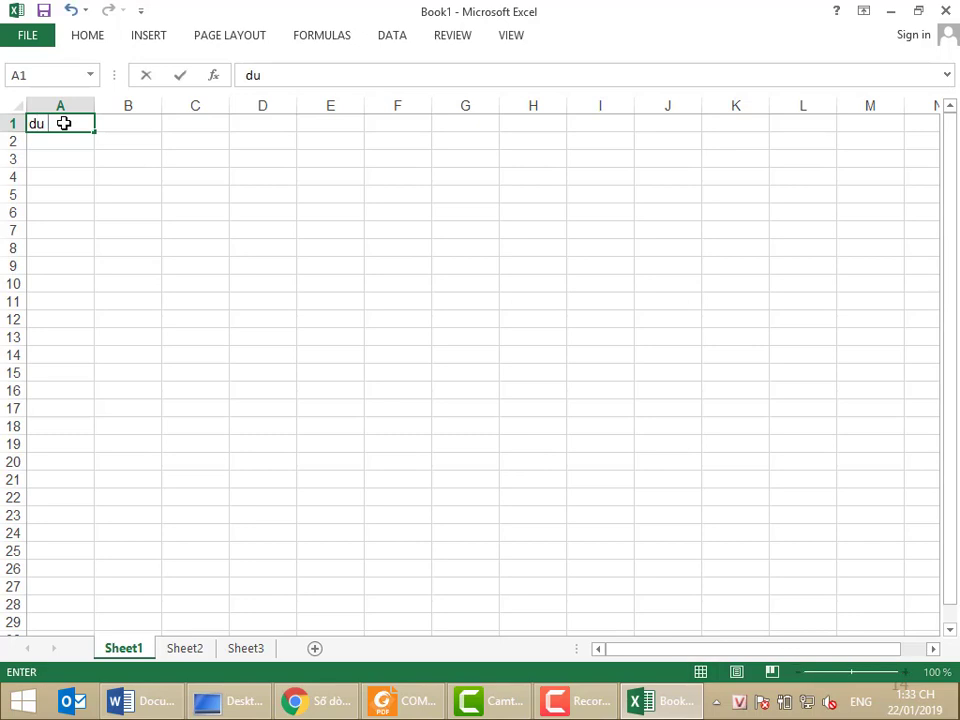
{"action": "type", "text": " lieu"}
{"action": "type", "text": " sh"}
{"action": "type", "text": "eet "}
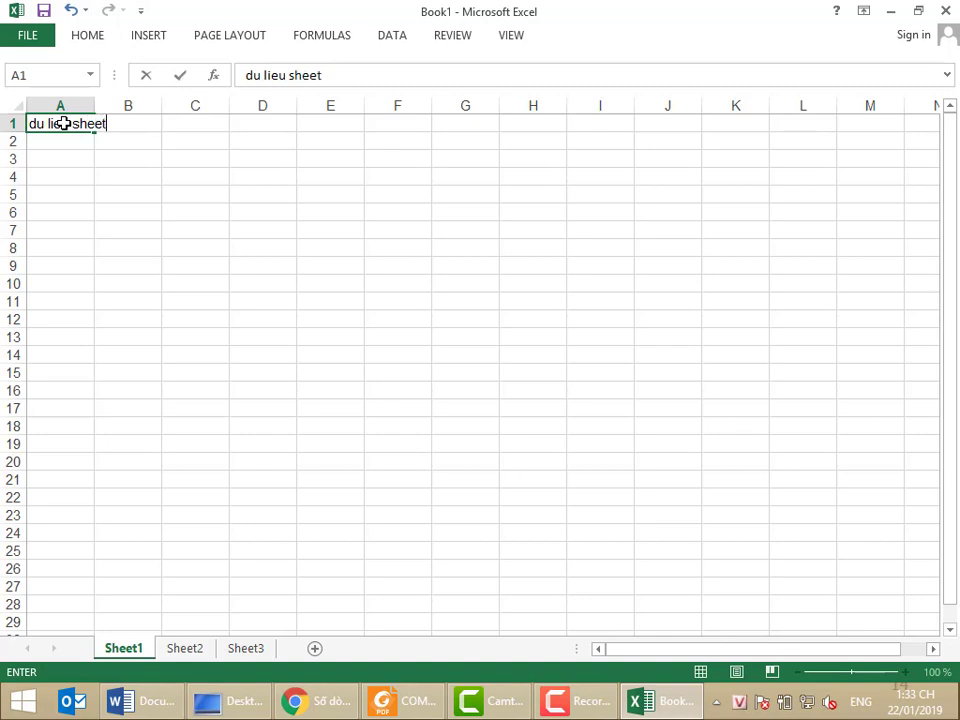
{"action": "type", "text": "1"}
{"action": "key", "text": "Return"}
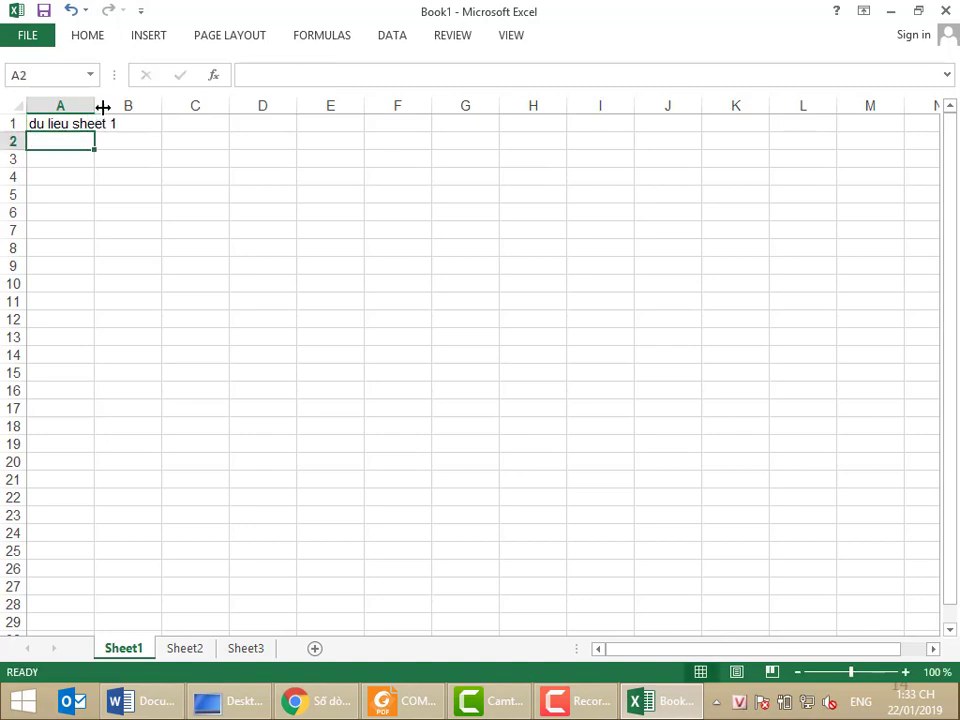
{"action": "double_click", "coordinate": [94, 105]}
{"action": "left_click", "coordinate": [101, 126]}
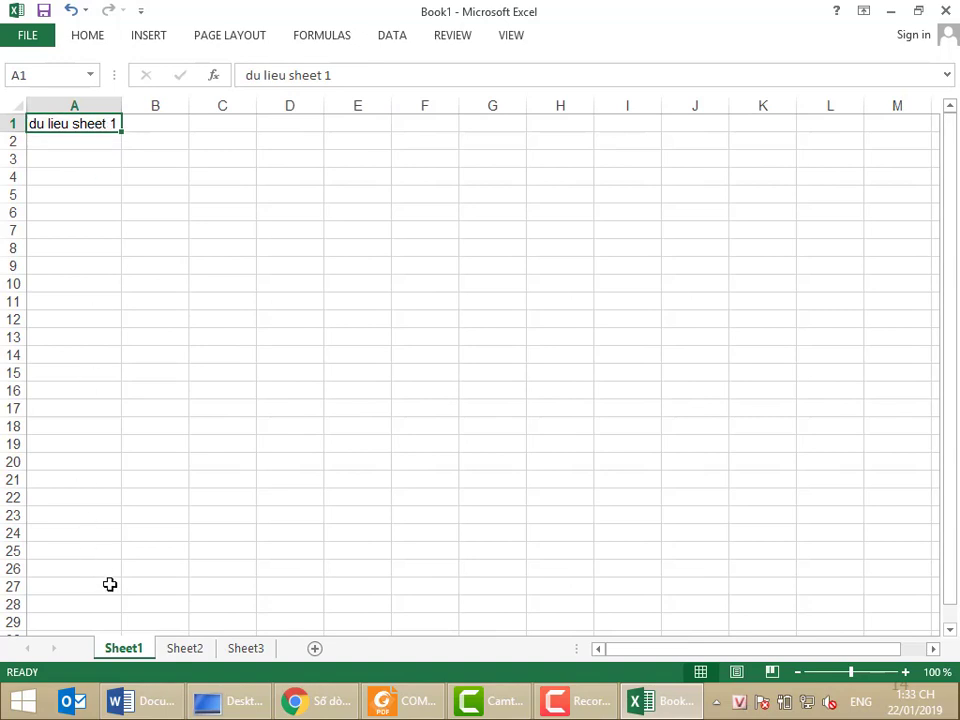
Step: Flip between Sheet1, Sheet2 and Sheet3, then bring the lecture slides to the front
{"action": "left_click", "coordinate": [190, 651]}
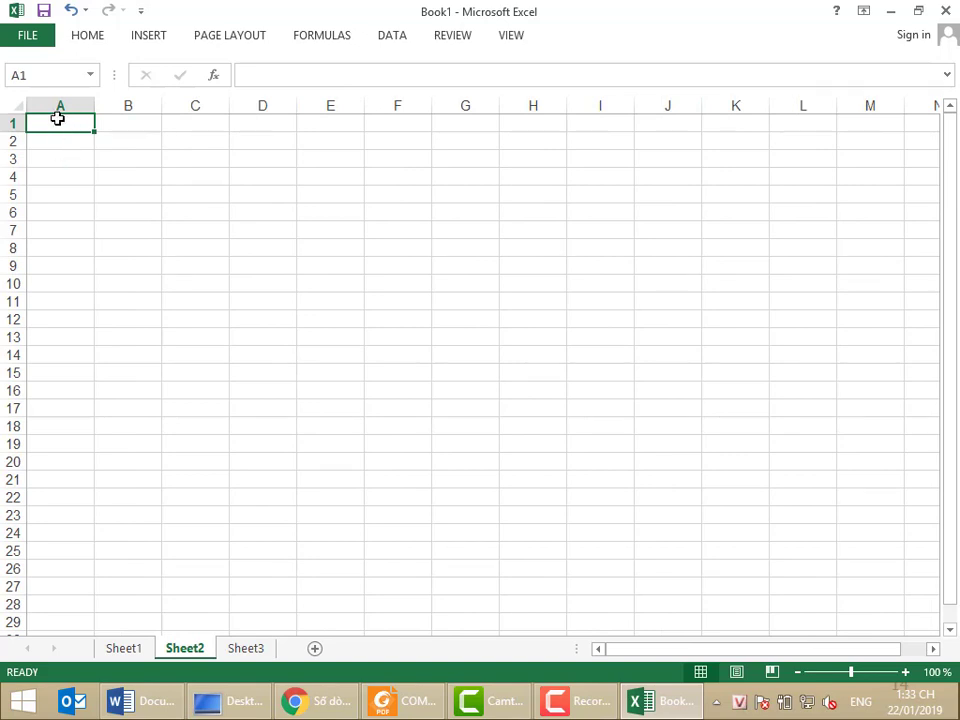
{"action": "left_click", "coordinate": [122, 648]}
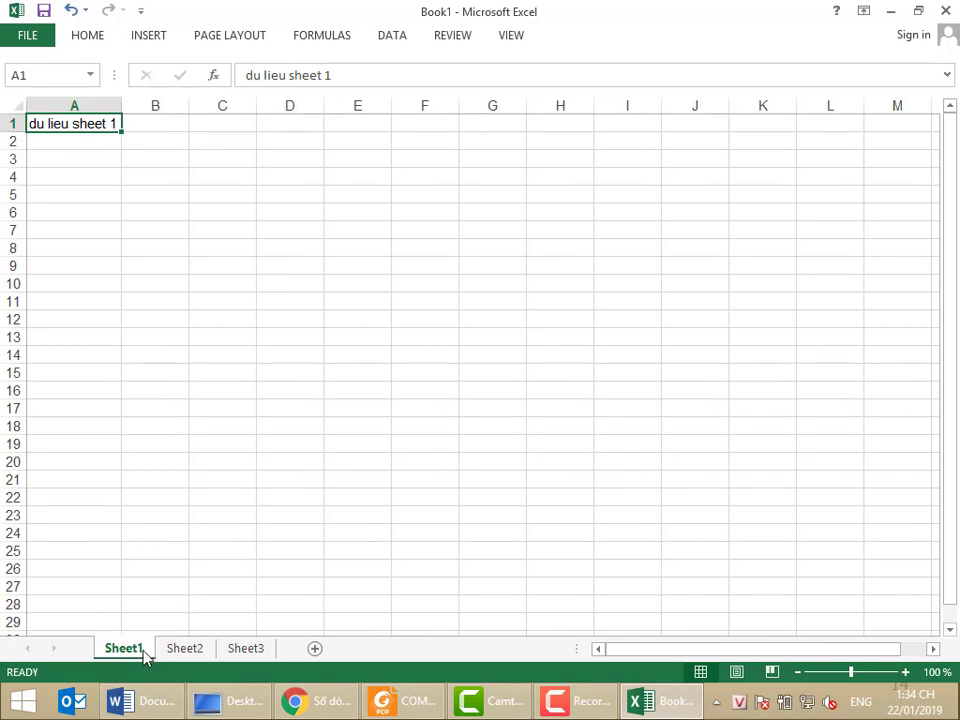
{"action": "left_click", "coordinate": [186, 650]}
{"action": "left_click", "coordinate": [240, 650]}
{"action": "left_click", "coordinate": [185, 650]}
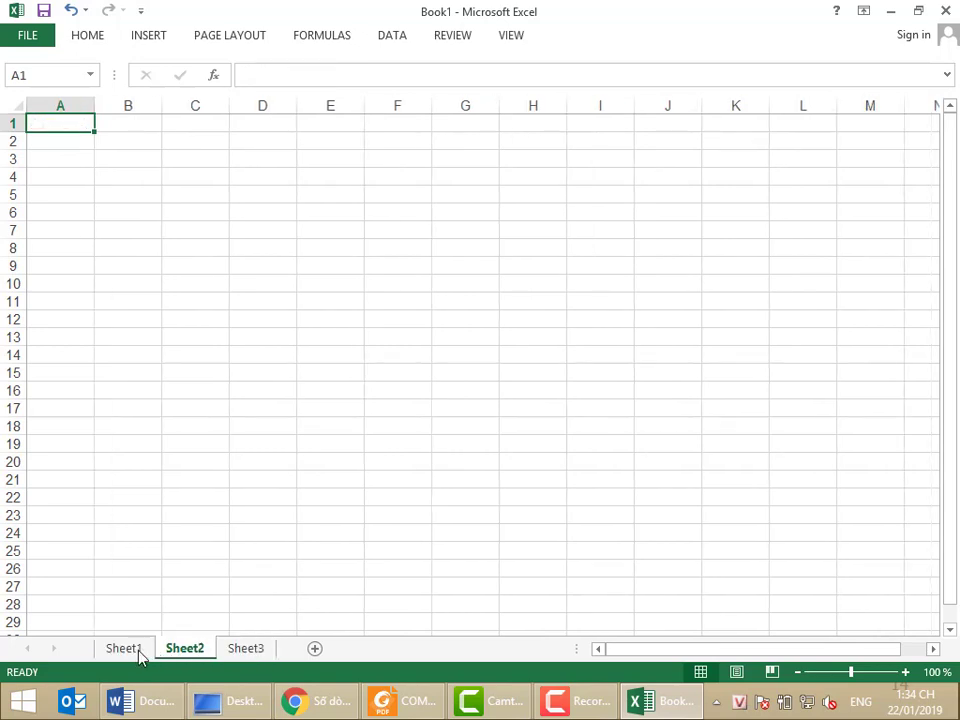
{"action": "left_click", "coordinate": [140, 650]}
{"action": "left_click", "coordinate": [212, 652]}
{"action": "left_click", "coordinate": [232, 652]}
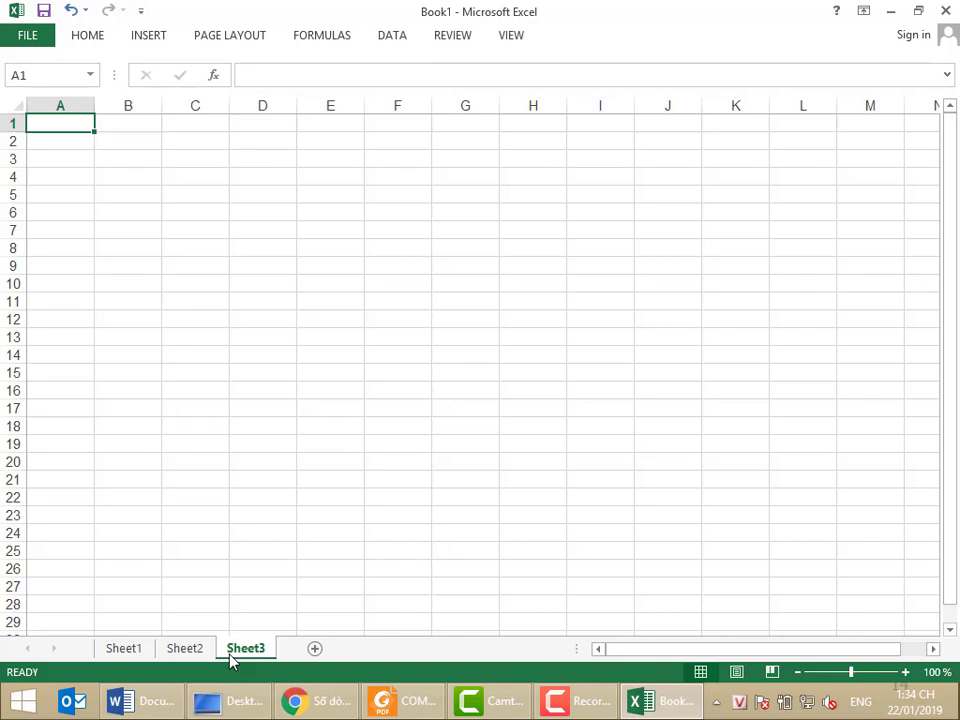
{"action": "left_click", "coordinate": [390, 706]}
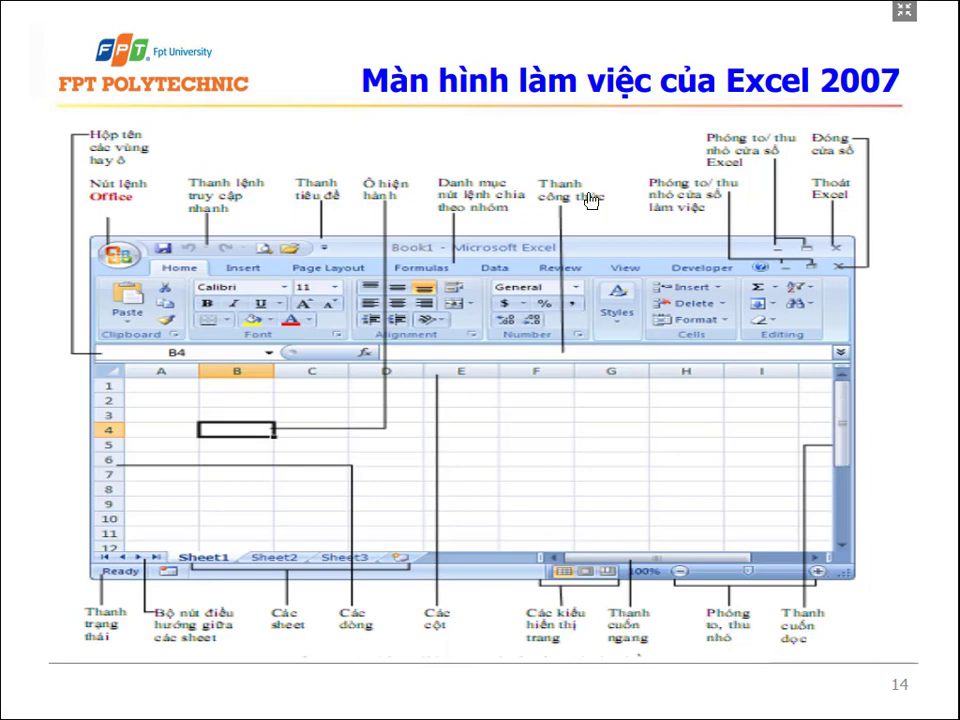
Step: Advance the slides to slide 17 on working with worksheets, then return to Excel's Sheet2
{"action": "left_click", "coordinate": [581, 399]}
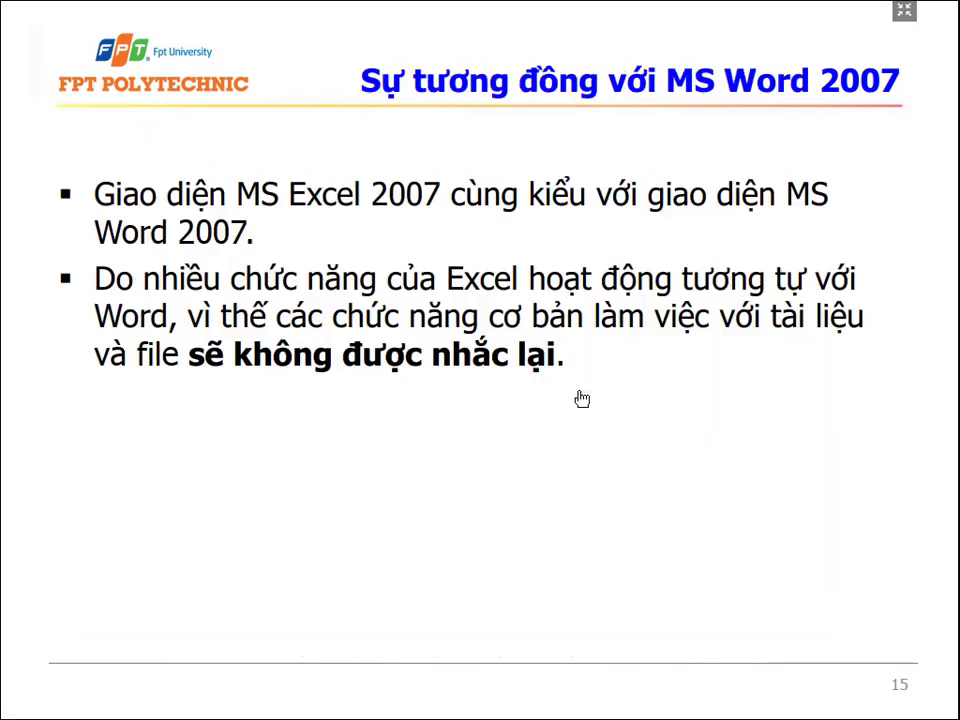
{"action": "left_click", "coordinate": [581, 399]}
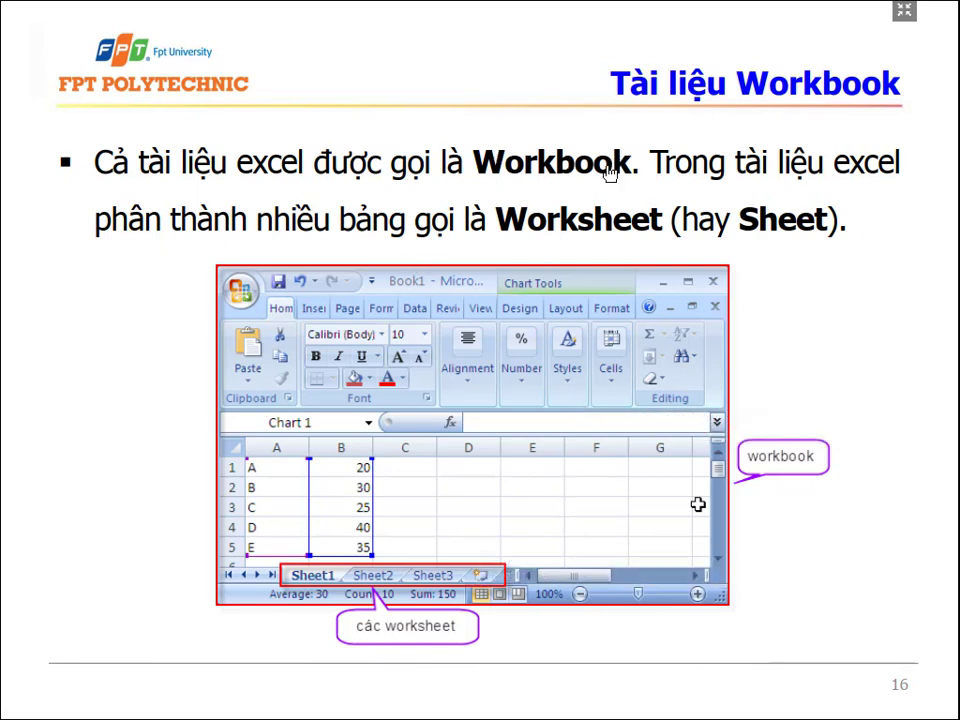
{"action": "left_click", "coordinate": [544, 452]}
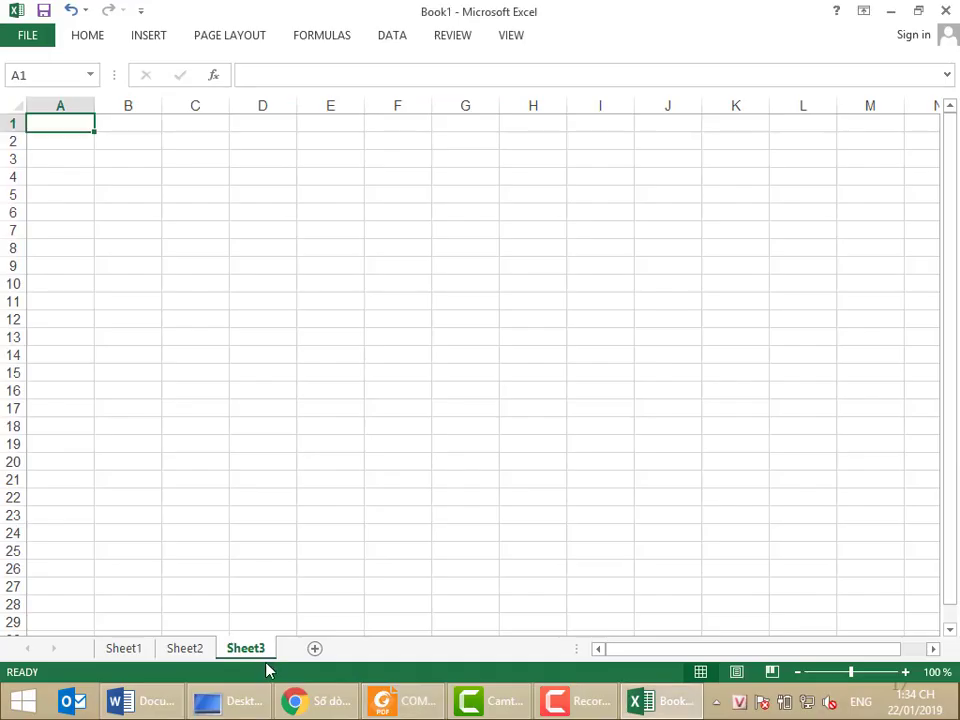
{"action": "left_click", "coordinate": [184, 650]}
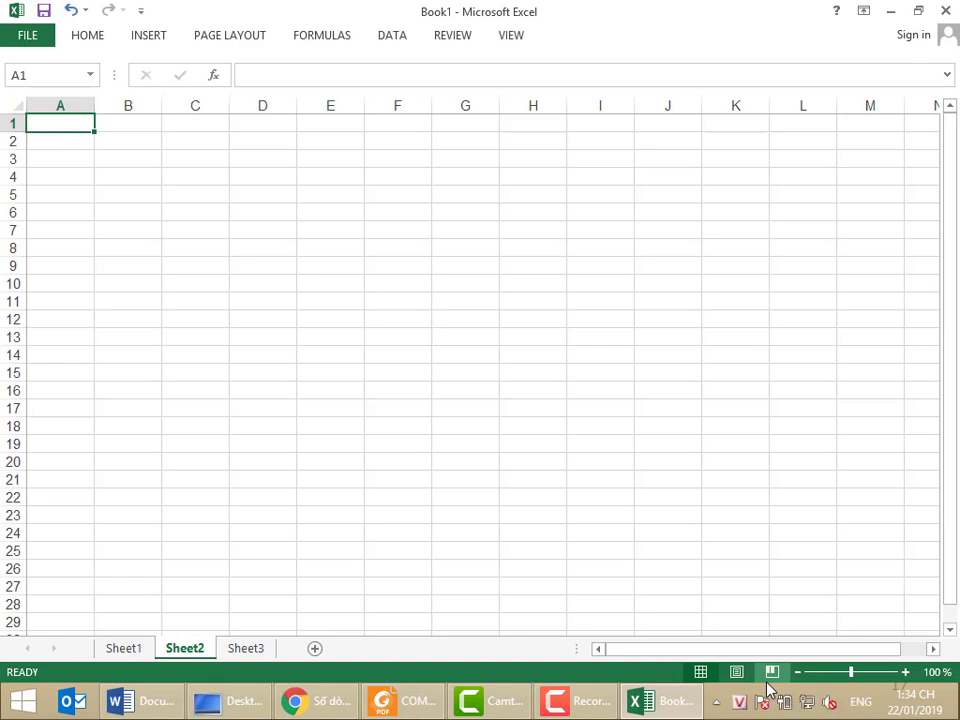
Step: Cycle through Sheet1, Sheet2 and Sheet3 with Ctrl+Page Up/Page Down, ending on Sheet1
{"action": "key", "text": "ctrl+Page_Up"}
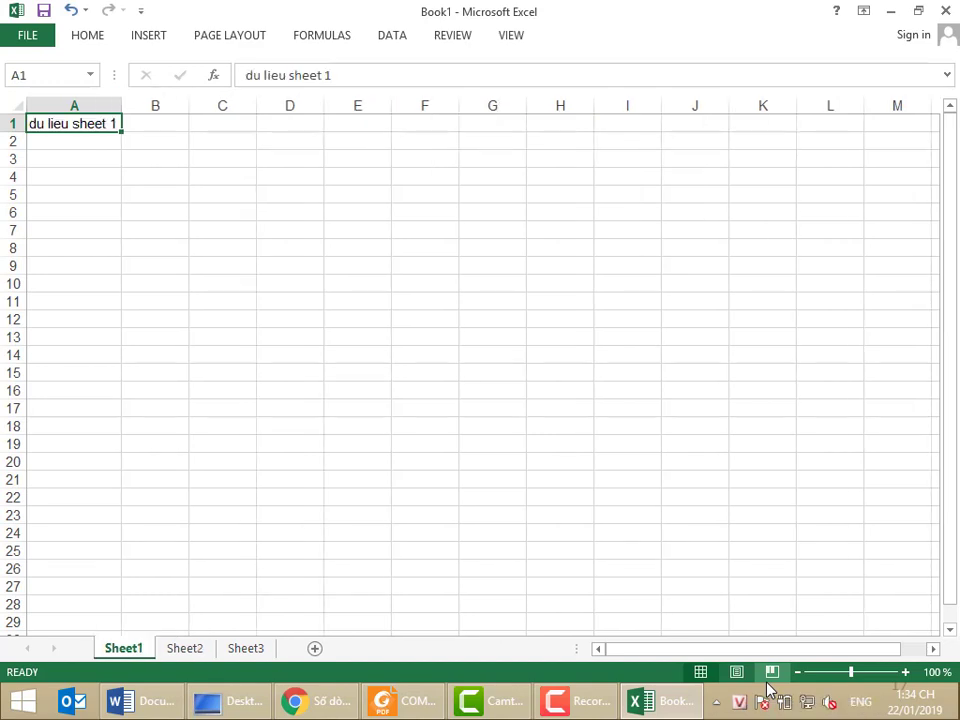
{"action": "key", "text": "ctrl+Page_Down"}
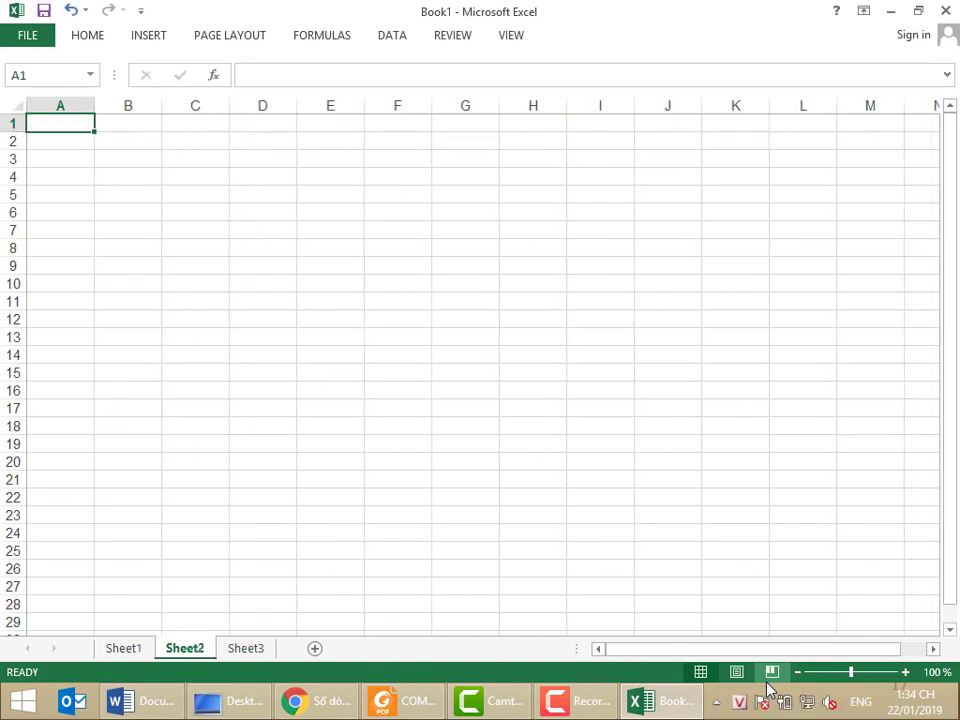
{"action": "key", "text": "ctrl+Page_Down"}
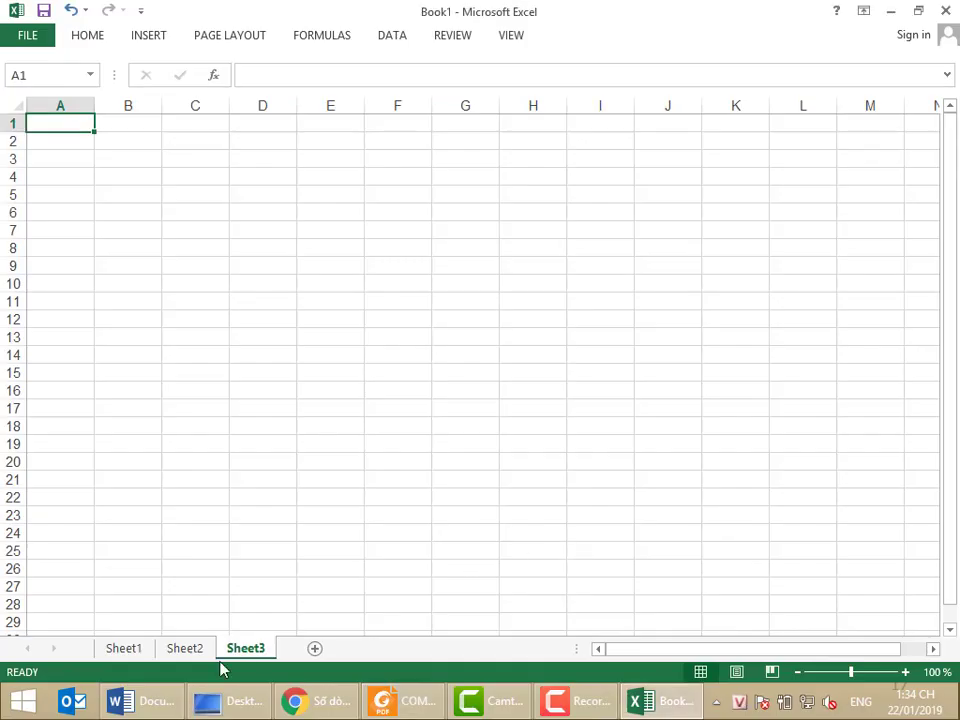
{"action": "left_click", "coordinate": [128, 648]}
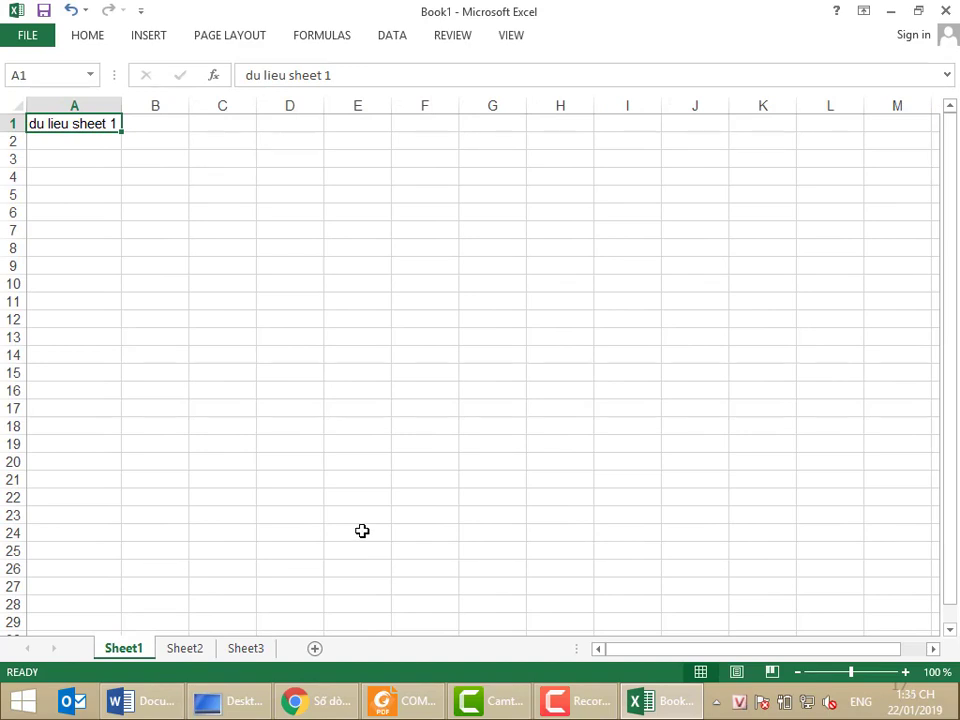
Step: Overwrite cell A1 with the title 'Bảng Lương Tháng 1', then start renaming the Sheet1 tab
{"action": "type", "text": "Baảng L"}
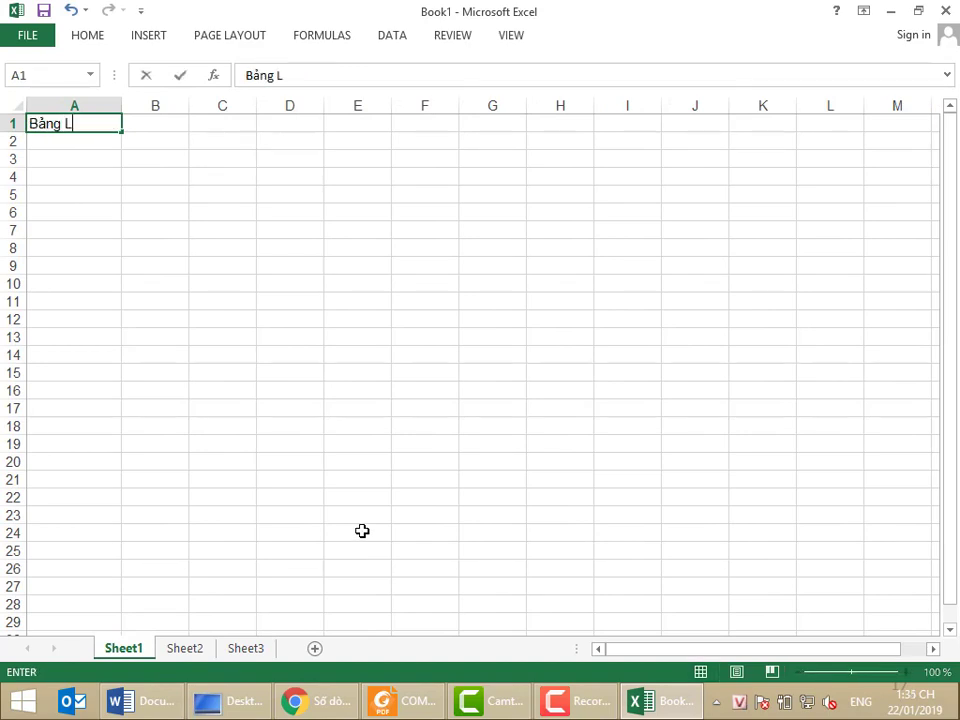
{"action": "type", "text": "uongw "}
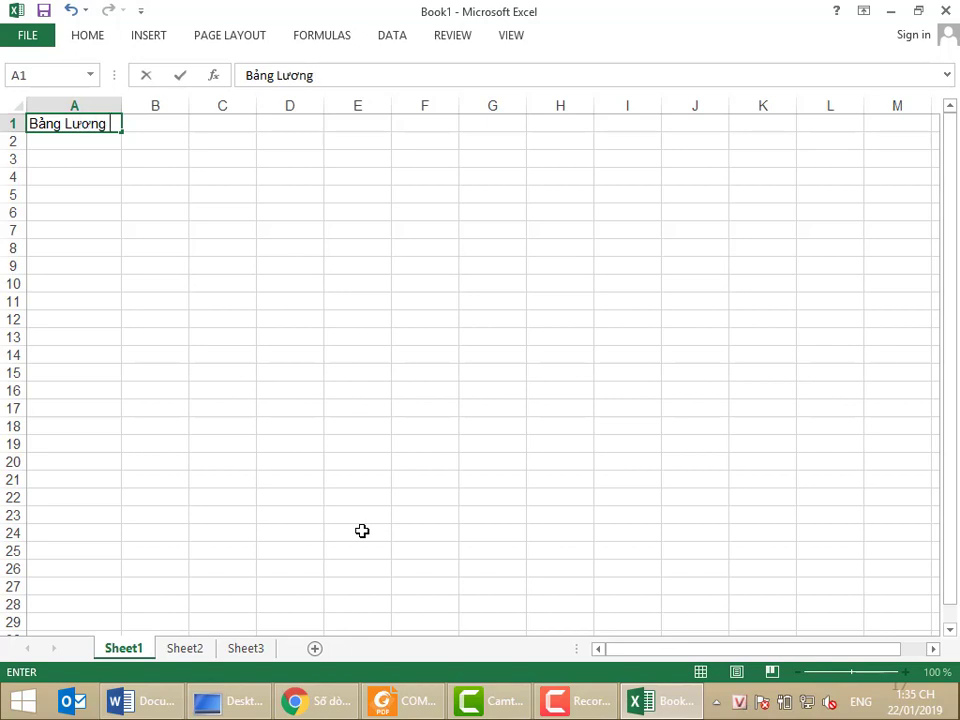
{"action": "type", "text": "Thas"}
{"action": "type", "text": "ng 1"}
{"action": "key", "text": "Return"}
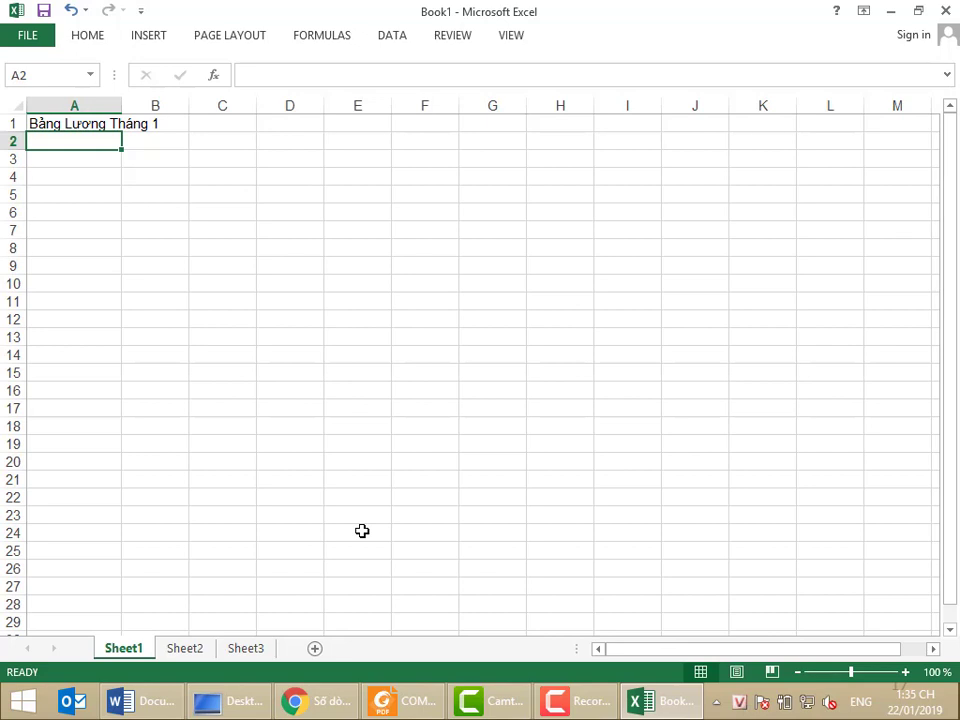
{"action": "double_click", "coordinate": [124, 648]}
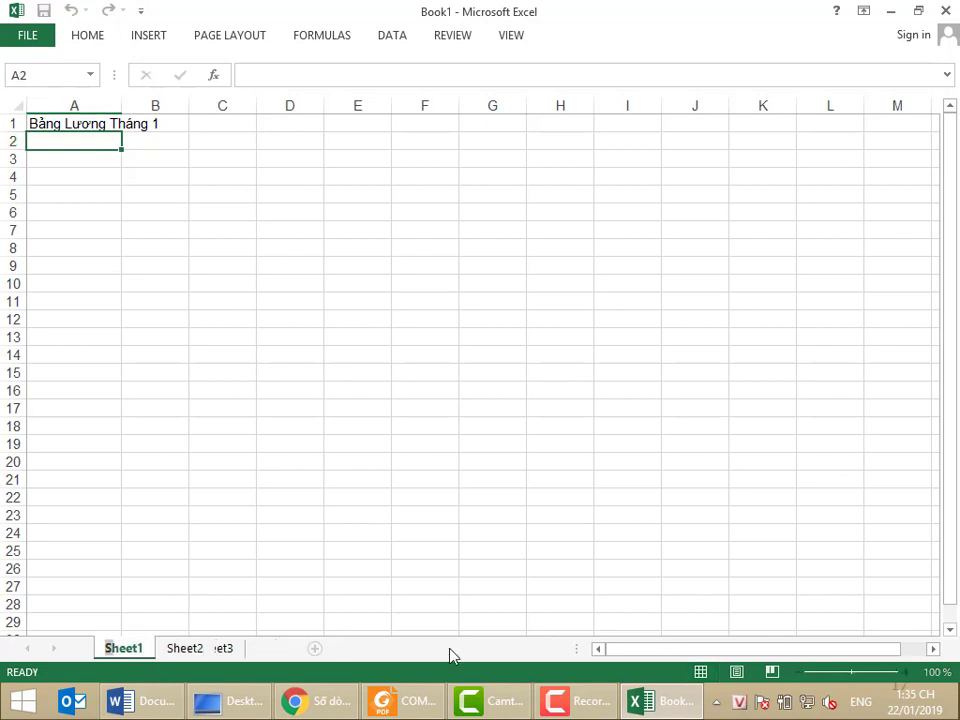
Step: Rename Sheet1 to 'Tháng 1' and Sheet2 to 'Tháng 2', then start saving the workbook
{"action": "type", "text": "Thang s"}
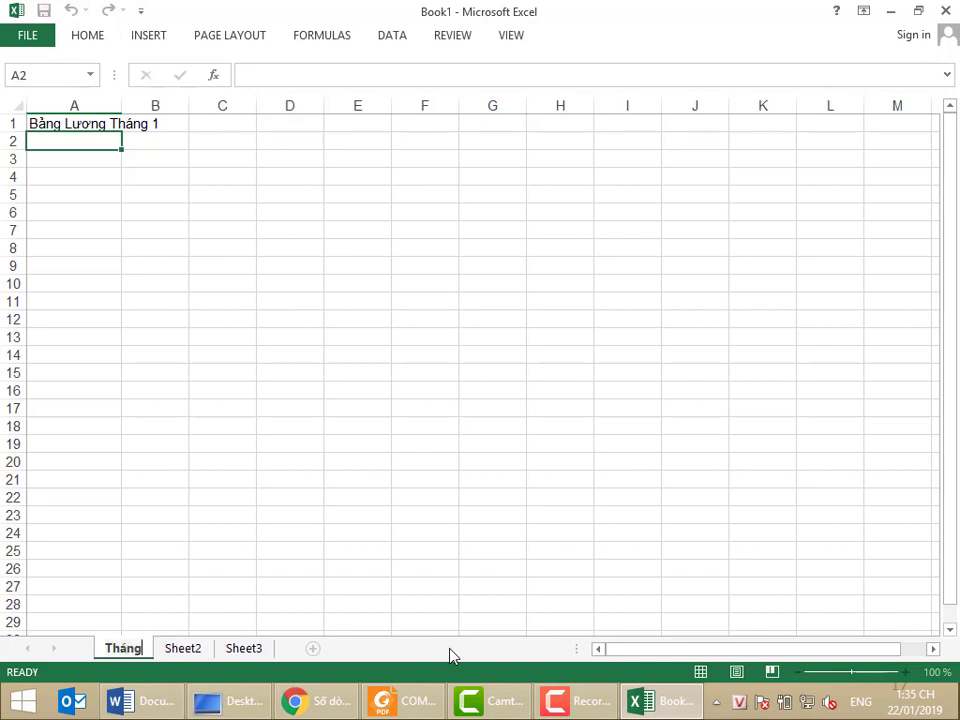
{"action": "type", "text": " 1"}
{"action": "key", "text": "Return"}
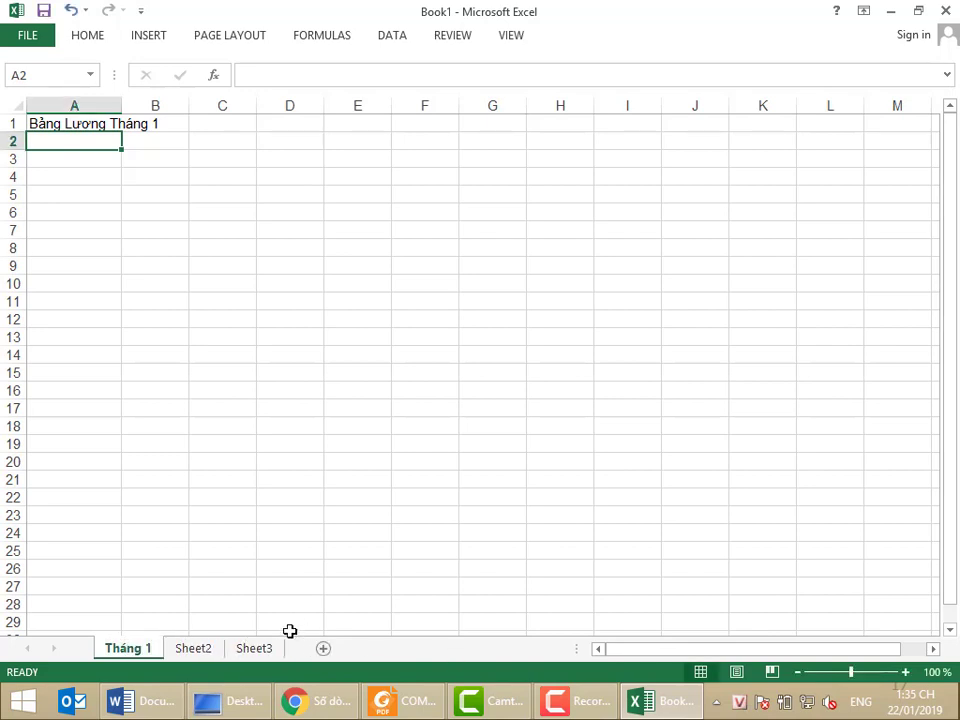
{"action": "left_click", "coordinate": [187, 652]}
{"action": "right_click", "coordinate": [186, 652]}
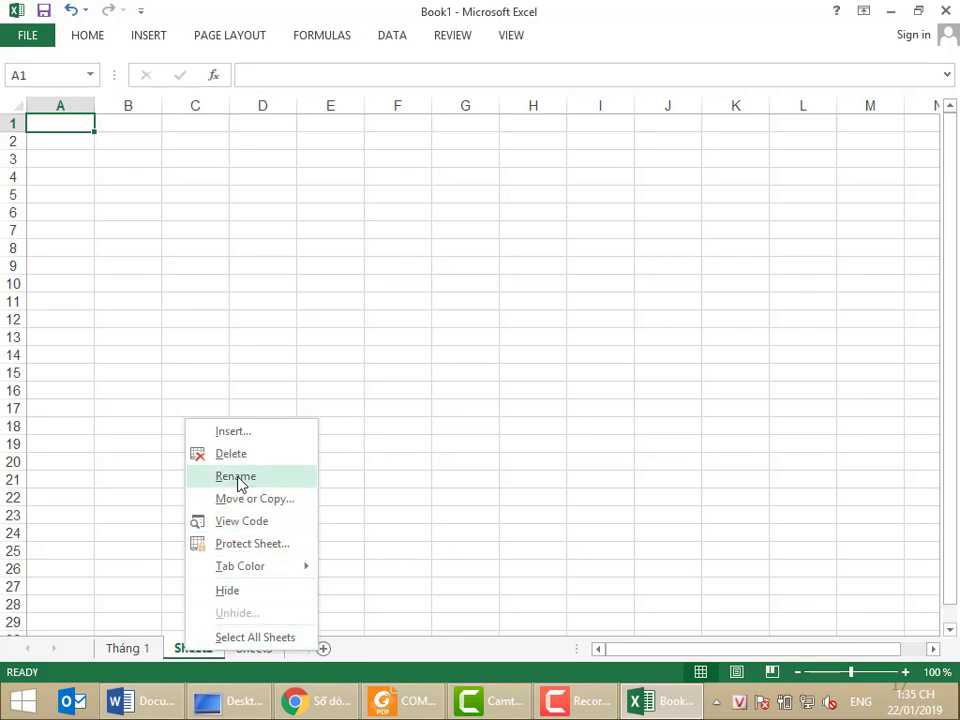
{"action": "left_click", "coordinate": [185, 652]}
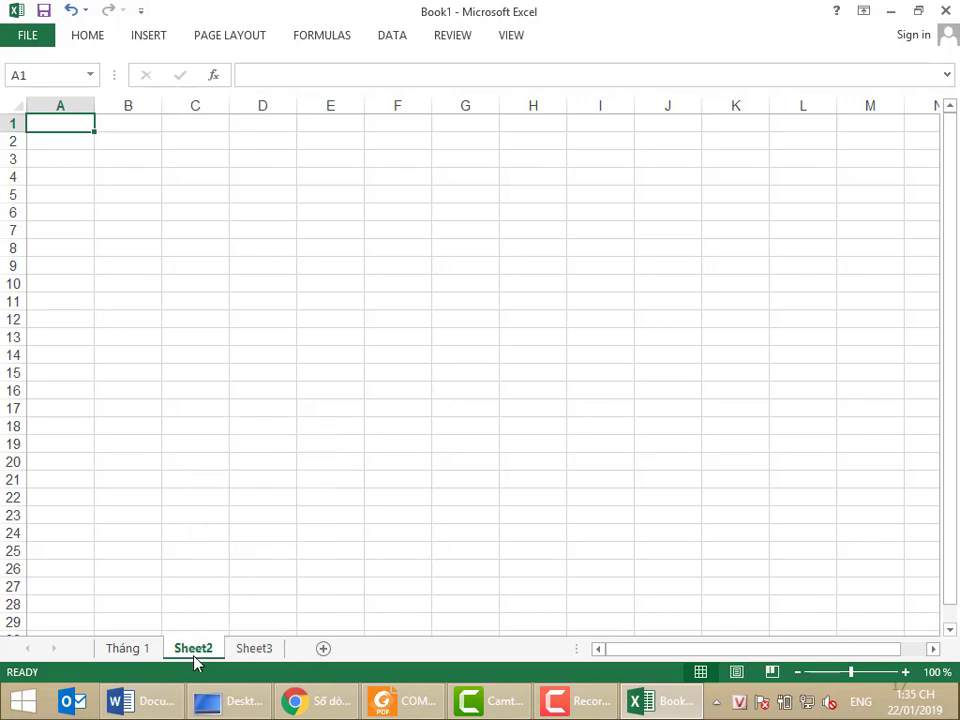
{"action": "double_click", "coordinate": [193, 651]}
{"action": "type", "text": "Thá"}
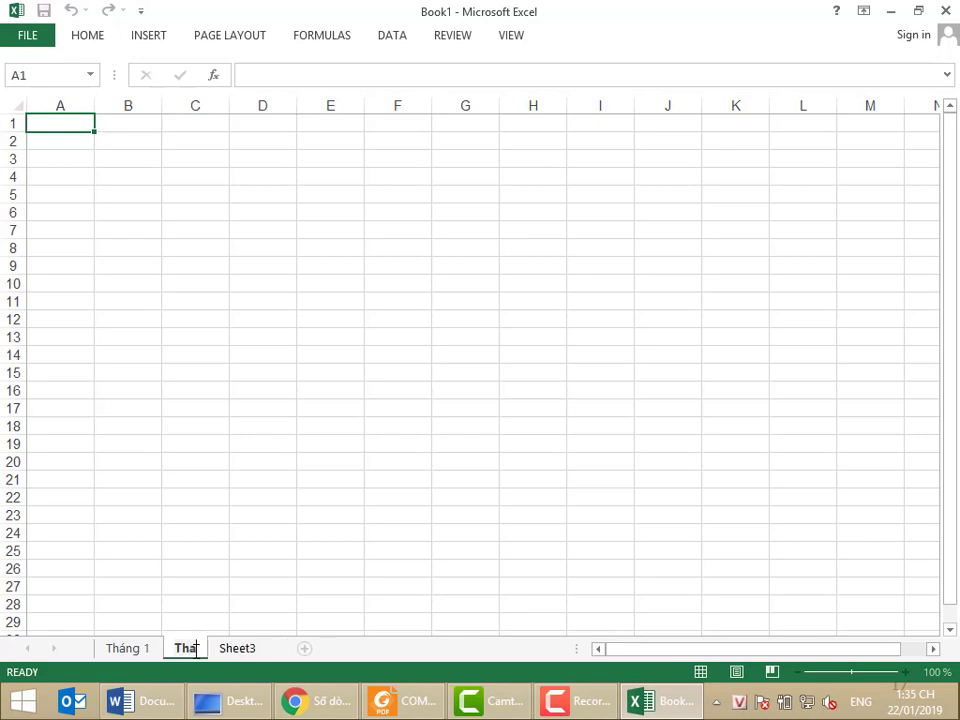
{"action": "type", "text": "ng 2"}
{"action": "key", "text": "Return"}
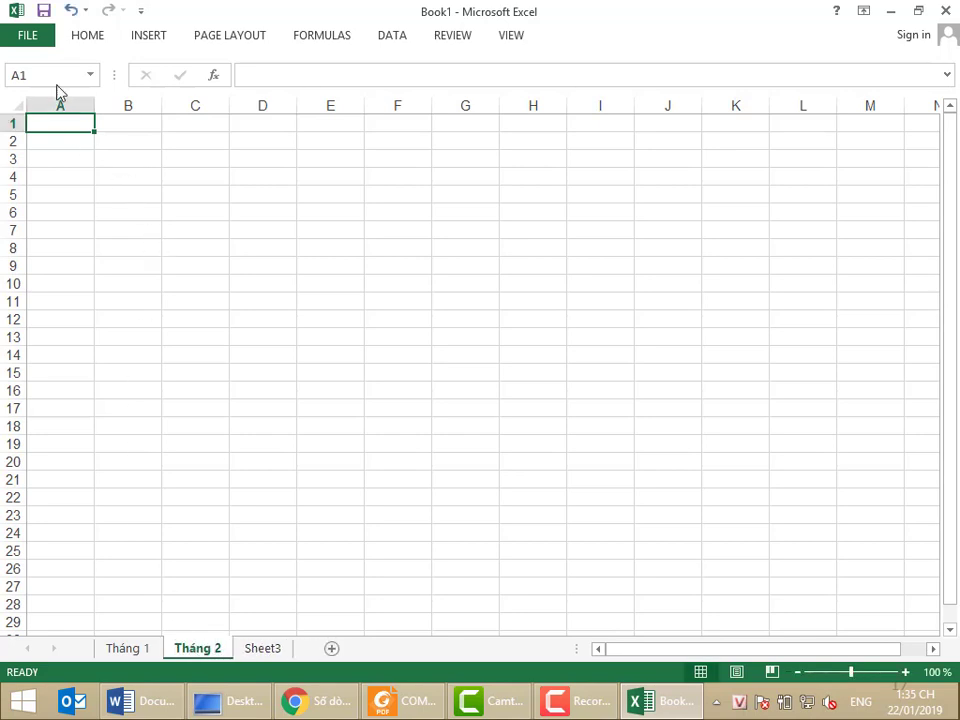
{"action": "left_click", "coordinate": [44, 11]}
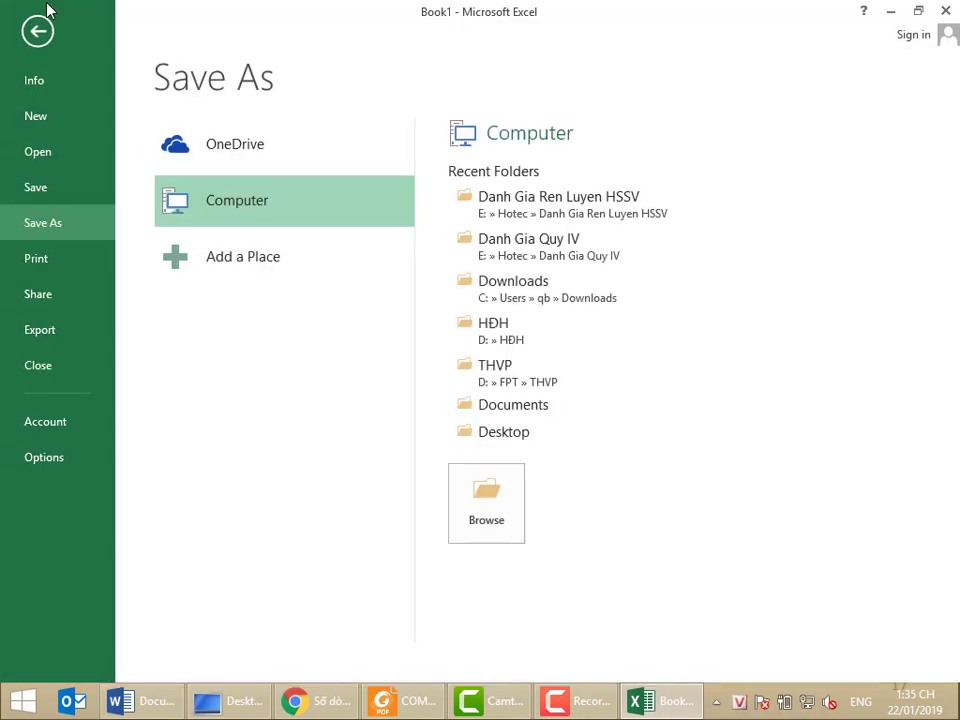
Step: Save the workbook to the Desktop with the file name 'Bang Luong 2019'
{"action": "left_click", "coordinate": [500, 432]}
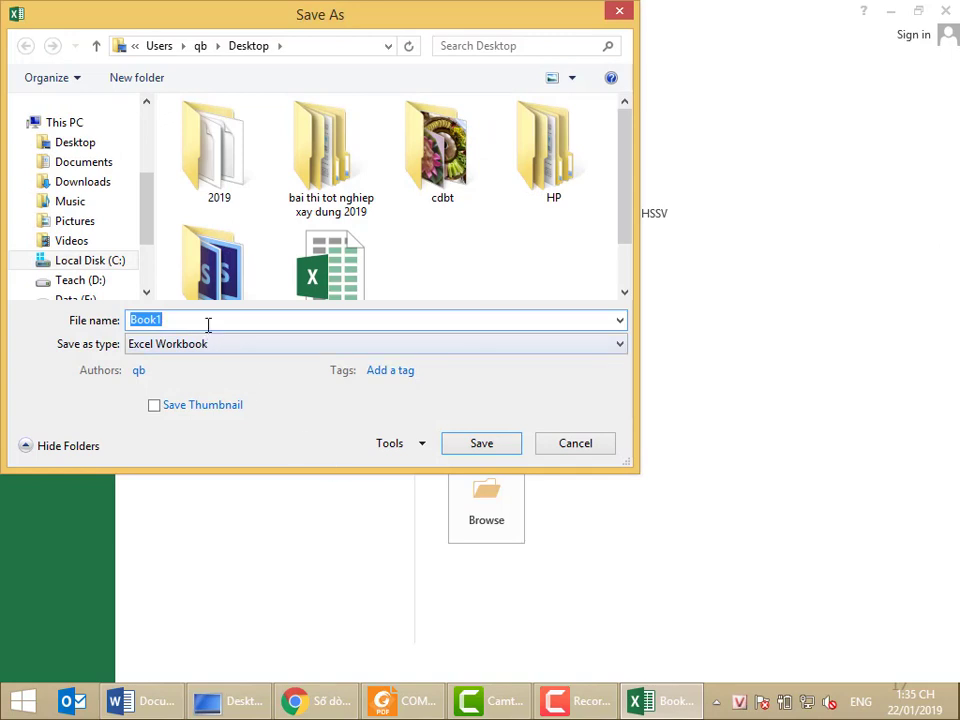
{"action": "type", "text": "Bang"}
{"action": "type", "text": " Luong 1"}
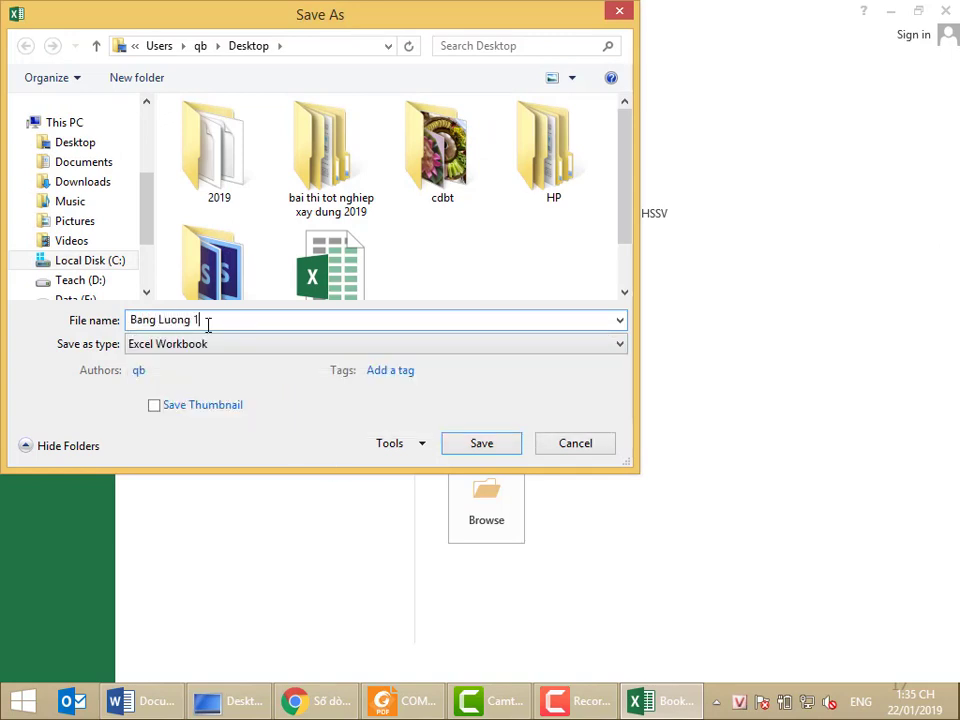
{"action": "key", "text": "BackSpace"}
{"action": "type", "text": "2"}
{"action": "type", "text": "019"}
{"action": "left_click", "coordinate": [514, 446]}
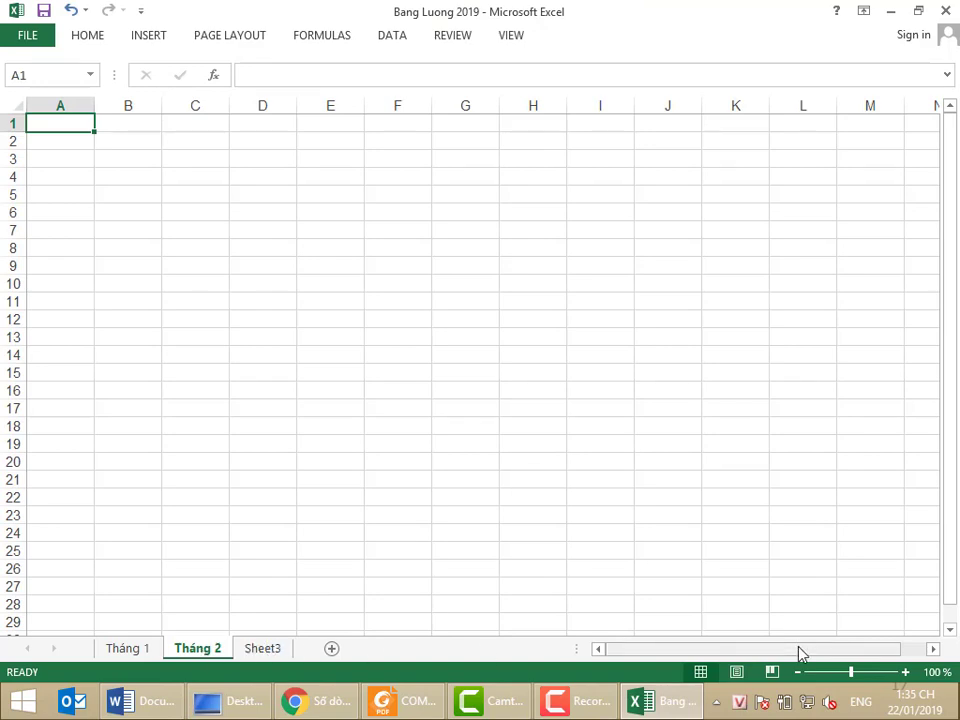
Step: Return to the lecture slides and advance from slide 17 to slide 21
{"action": "left_click", "coordinate": [695, 702]}
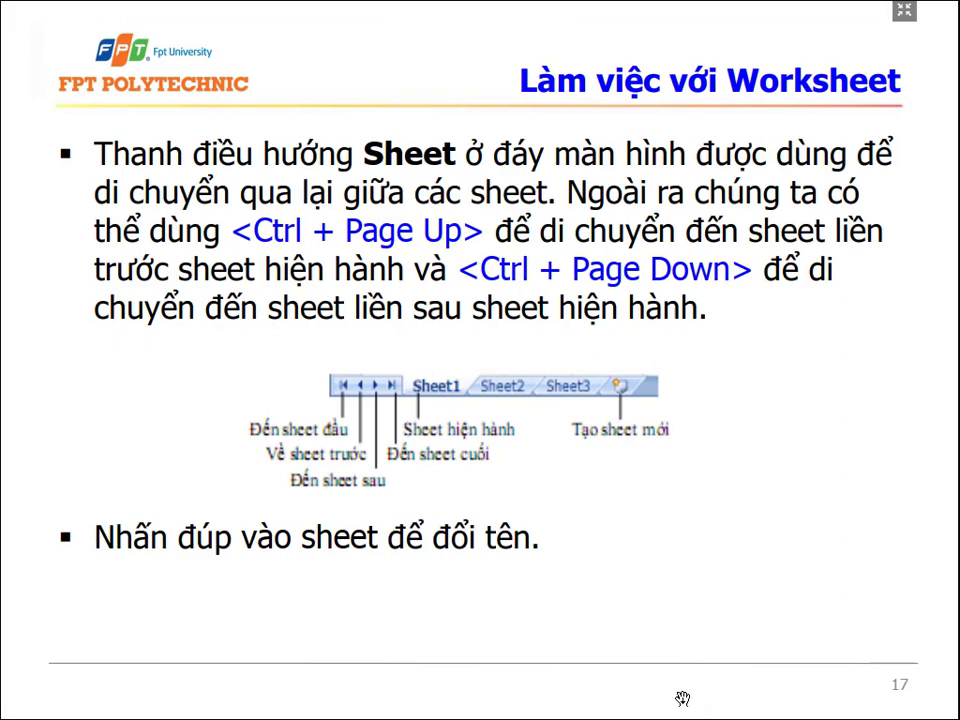
{"action": "left_click", "coordinate": [633, 553]}
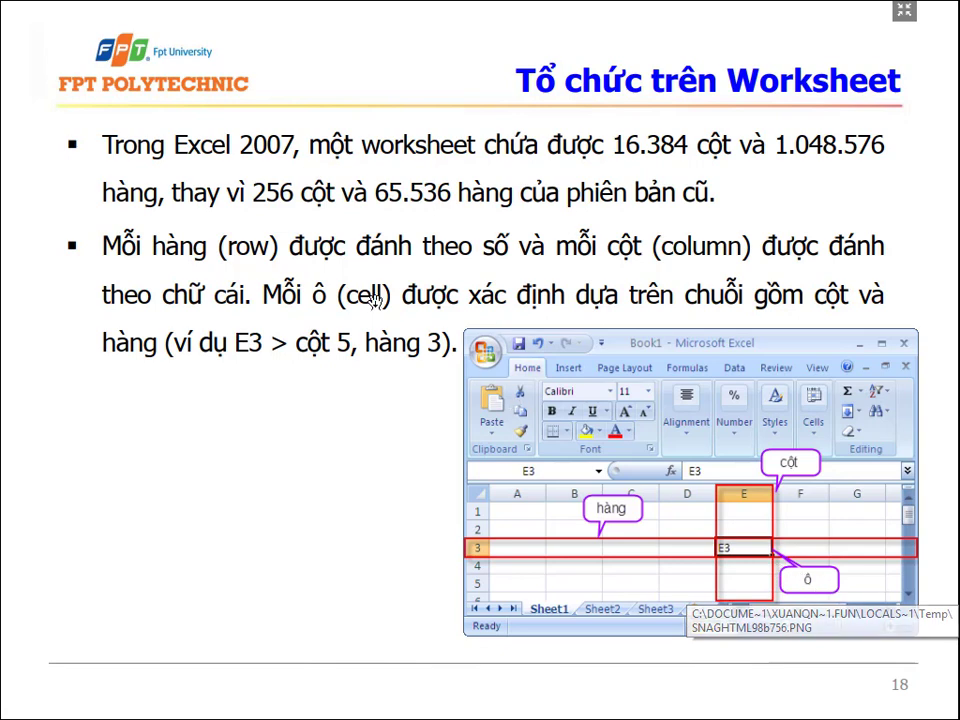
{"action": "scroll", "coordinate": [364, 308], "scroll_direction": "down", "scroll_amount": 1}
{"action": "scroll", "coordinate": [364, 308], "scroll_direction": "up", "scroll_amount": 1}
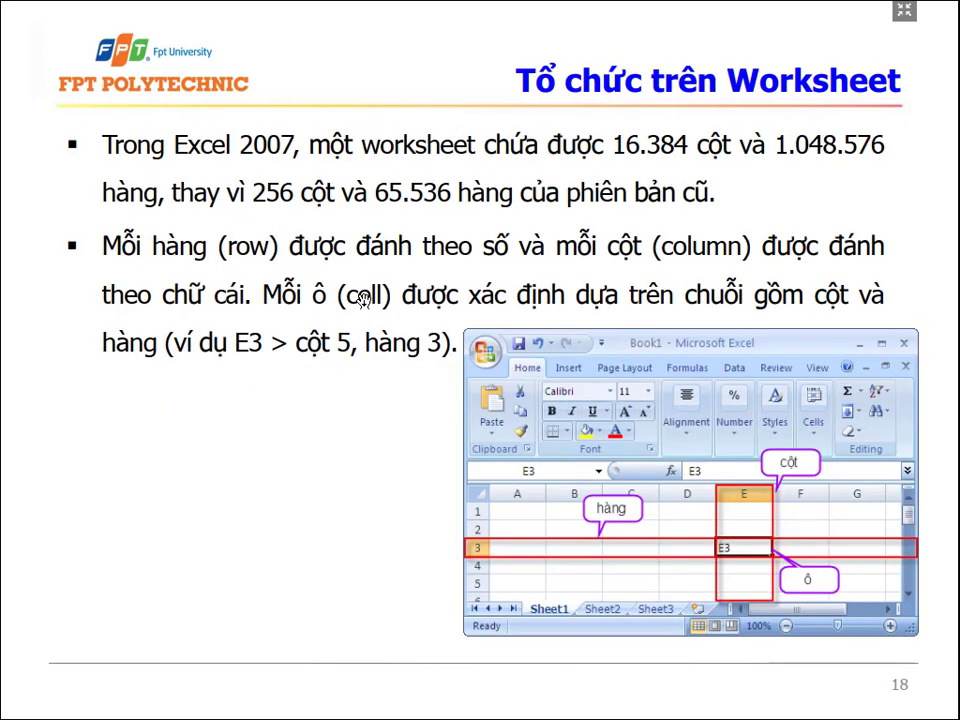
{"action": "double_click", "coordinate": [360, 295]}
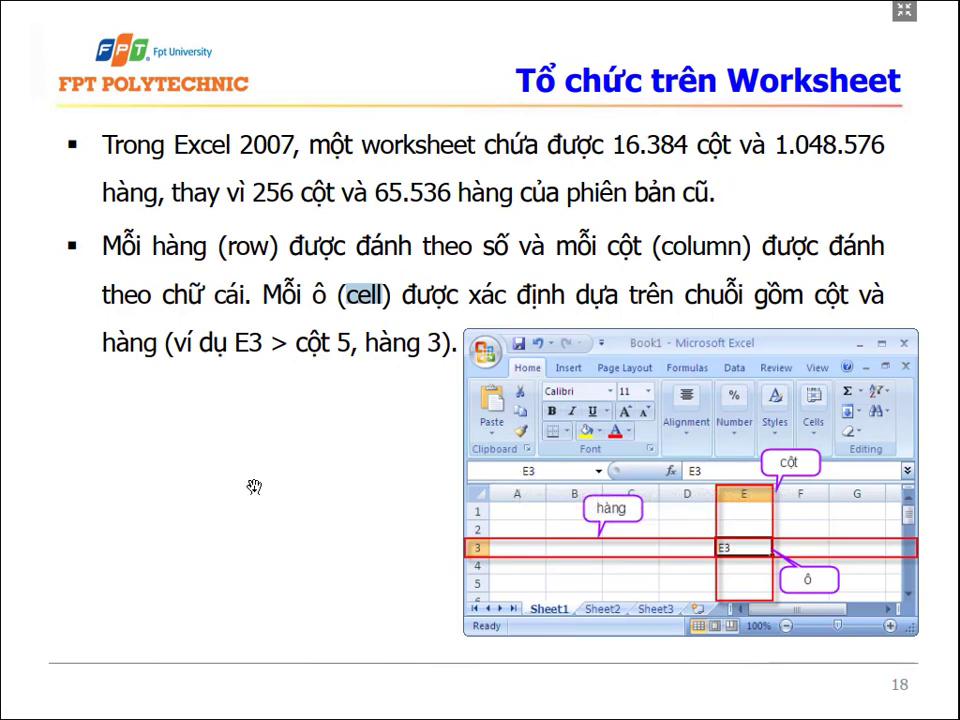
{"action": "key", "text": "Page_Down"}
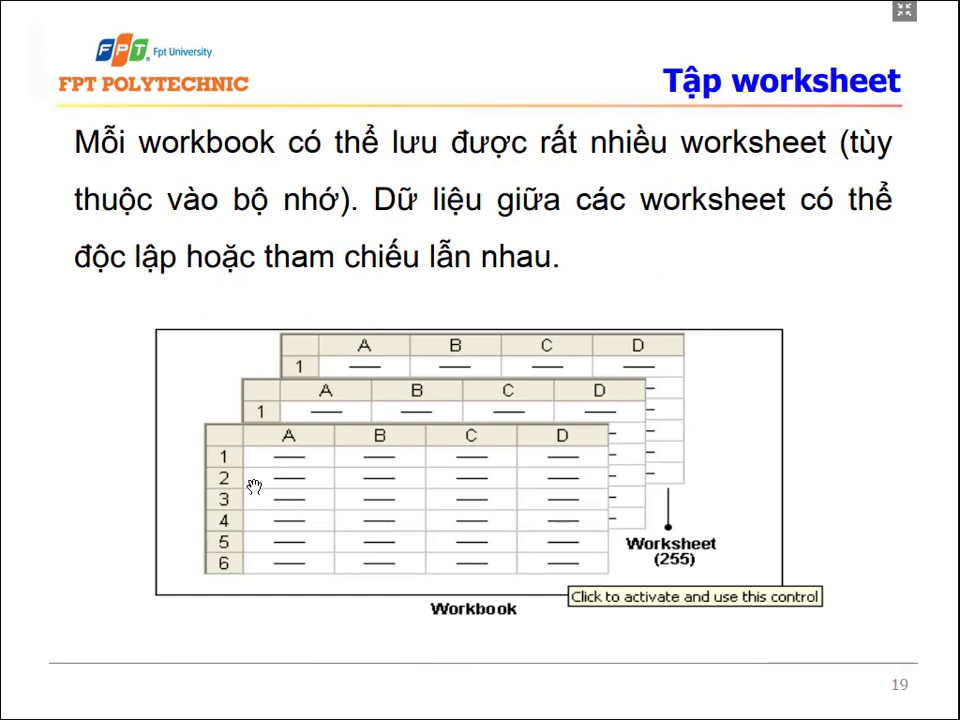
{"action": "key", "text": "Page_Down"}
{"action": "key", "text": "Page_Down"}
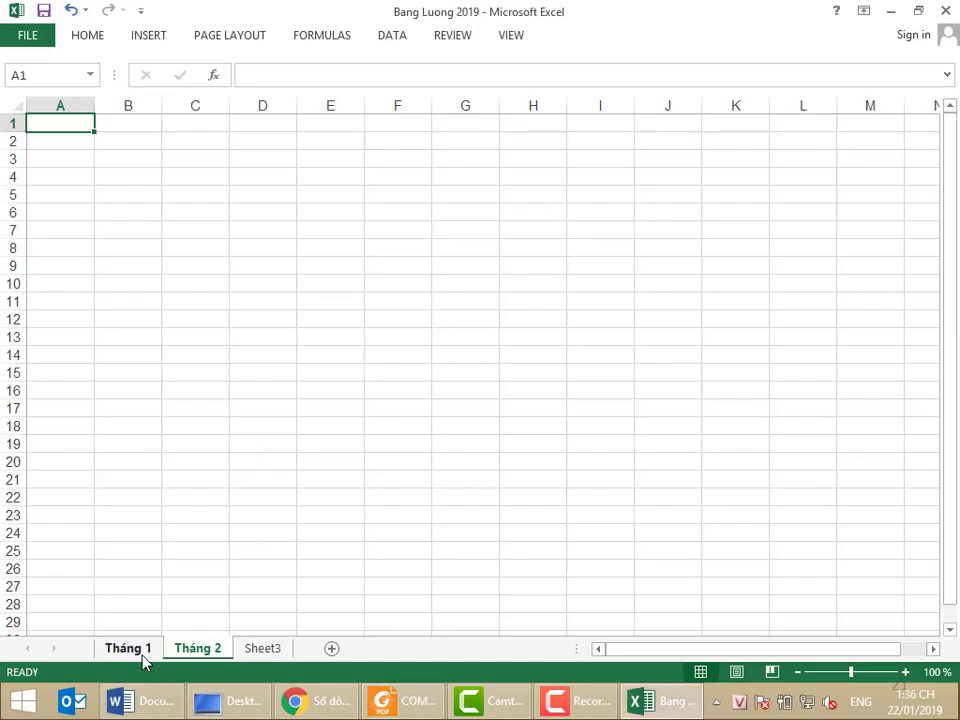
Step: On the Tháng 1 sheet, select cells A3, C3 and E5, then click into the Name Box
{"action": "left_click", "coordinate": [140, 654]}
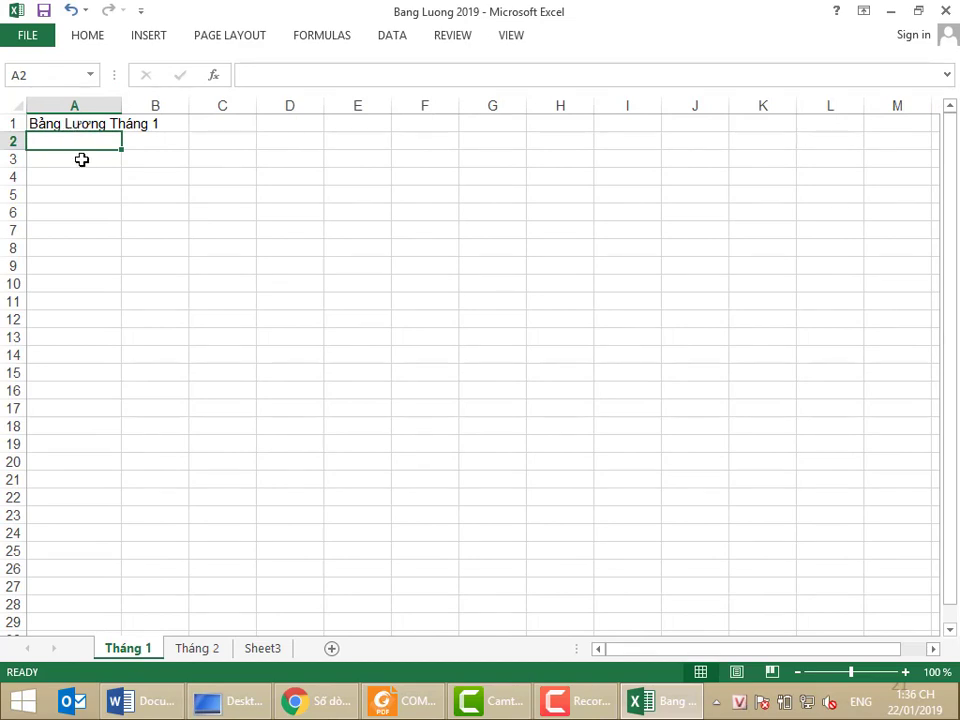
{"action": "left_click", "coordinate": [82, 160]}
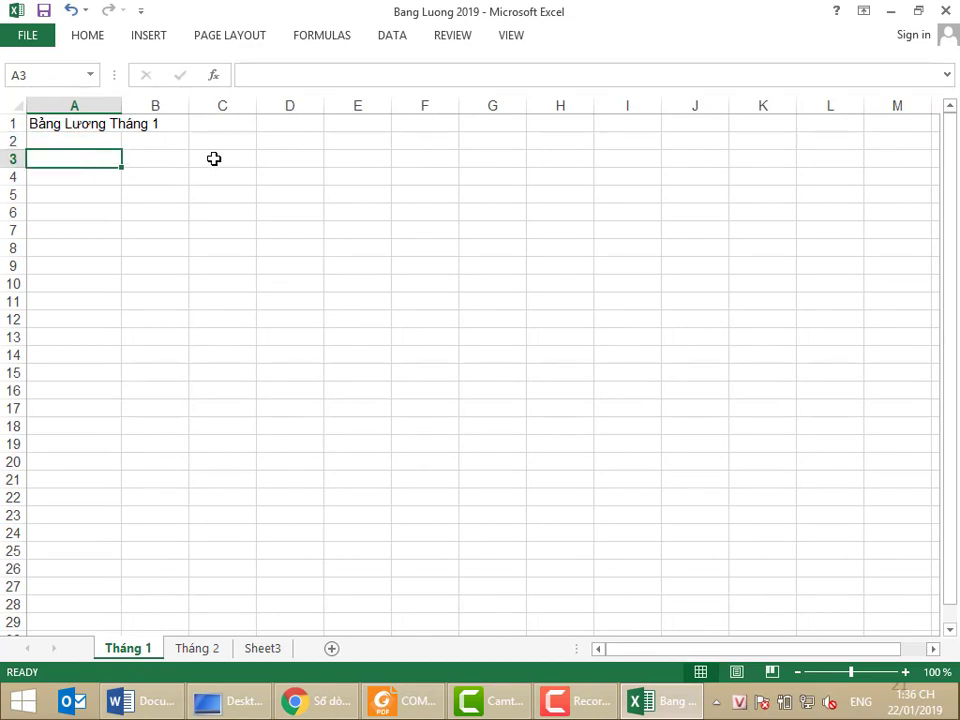
{"action": "left_click", "coordinate": [210, 159]}
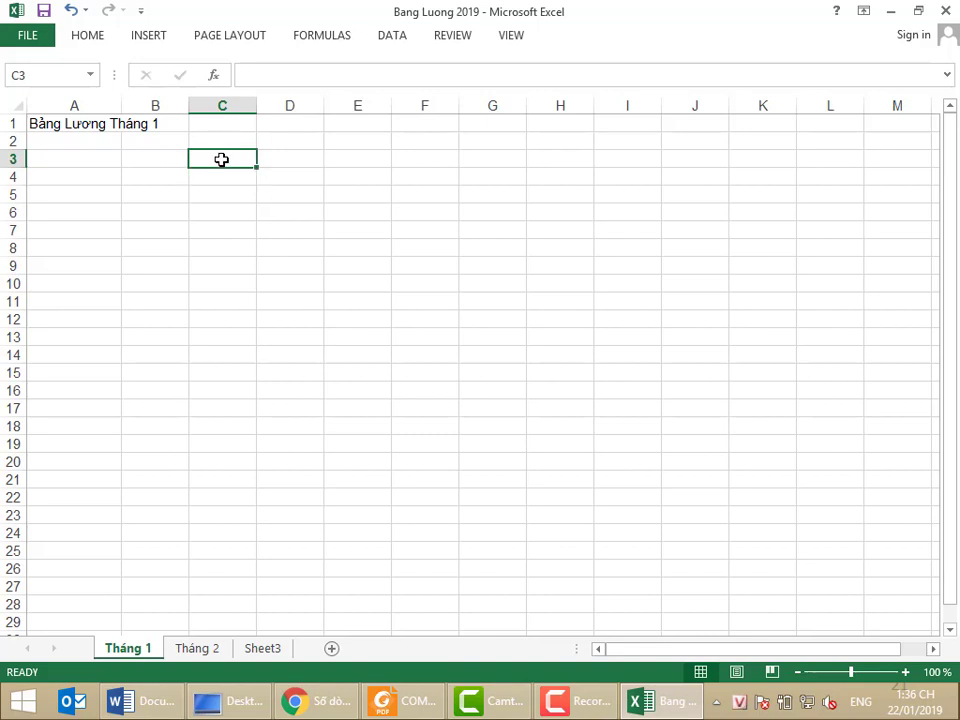
{"action": "left_click", "coordinate": [42, 74]}
{"action": "left_click", "coordinate": [371, 194]}
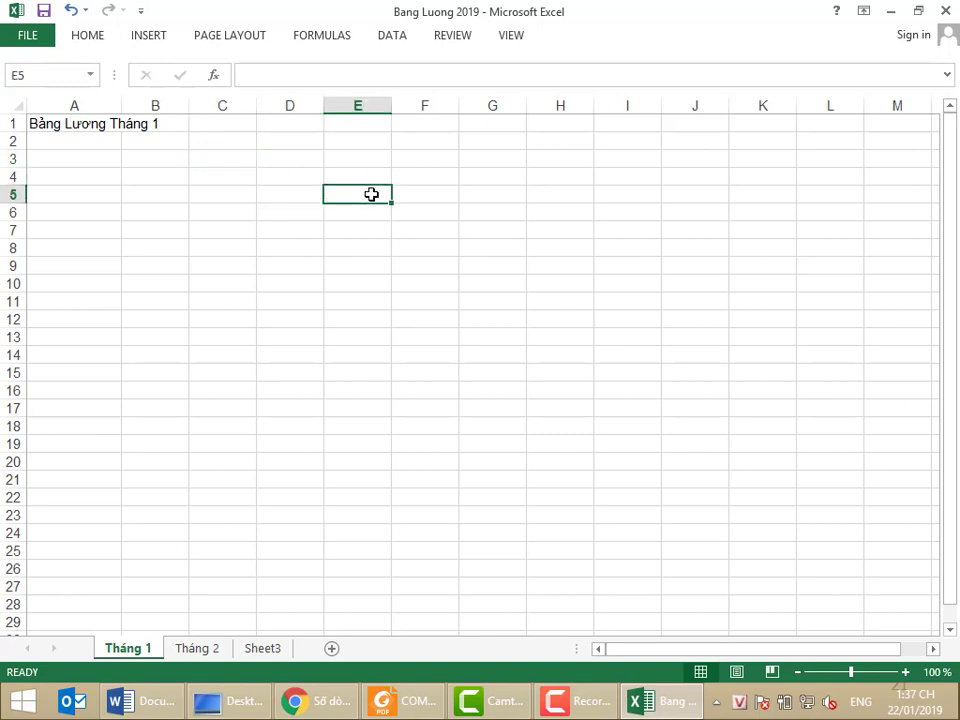
{"action": "left_click", "coordinate": [41, 74]}
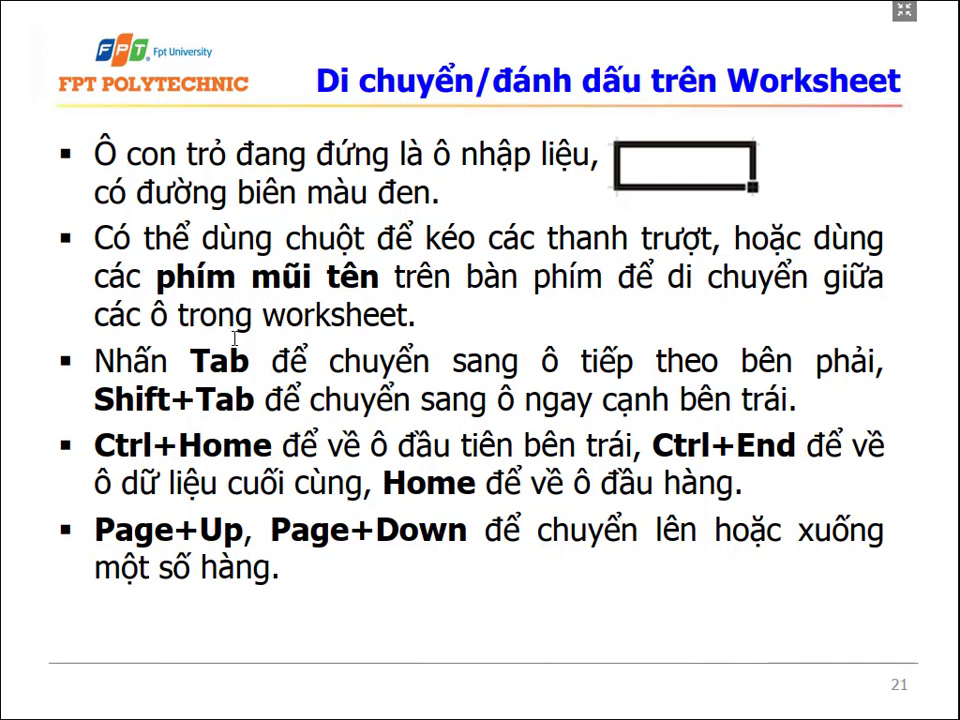
Step: Advance the lecture to slide 22 on editing worksheet data, then switch back to the Excel workbook
{"action": "left_click", "coordinate": [752, 497]}
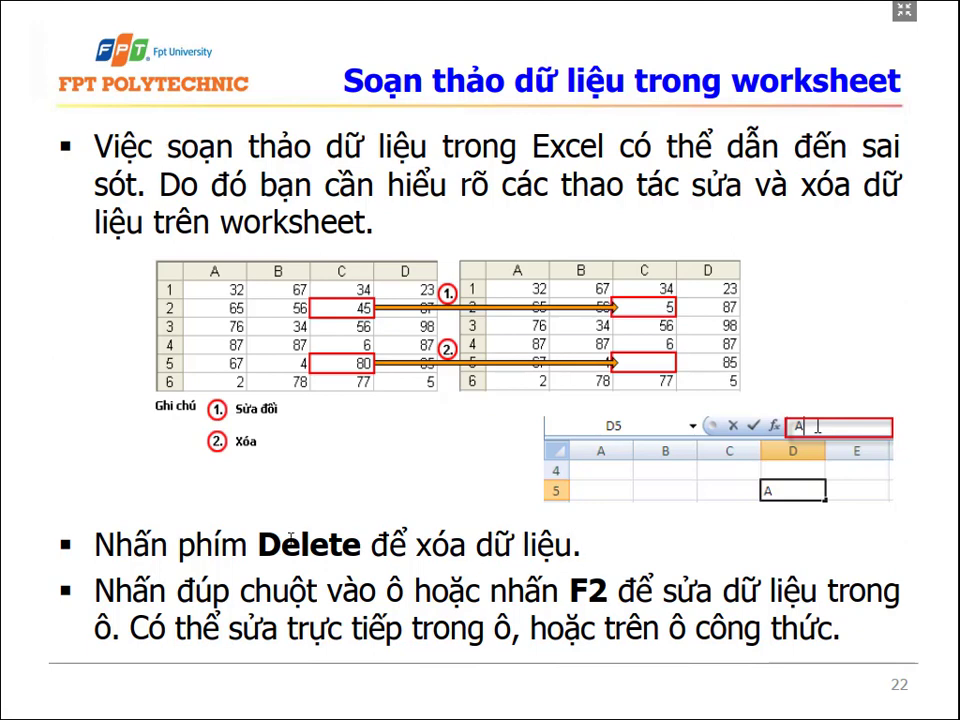
{"action": "key", "text": "alt+Tab"}
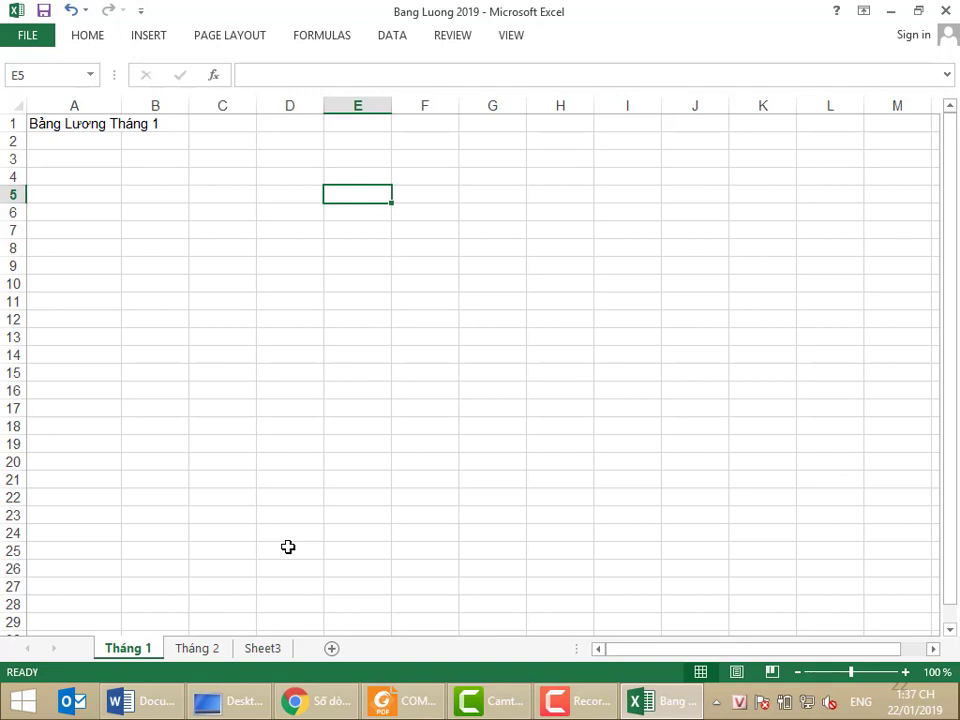
Step: Enter a person's full name in E5 and widen column E to about 19.38 so it fits
{"action": "type", "text": "Tran"}
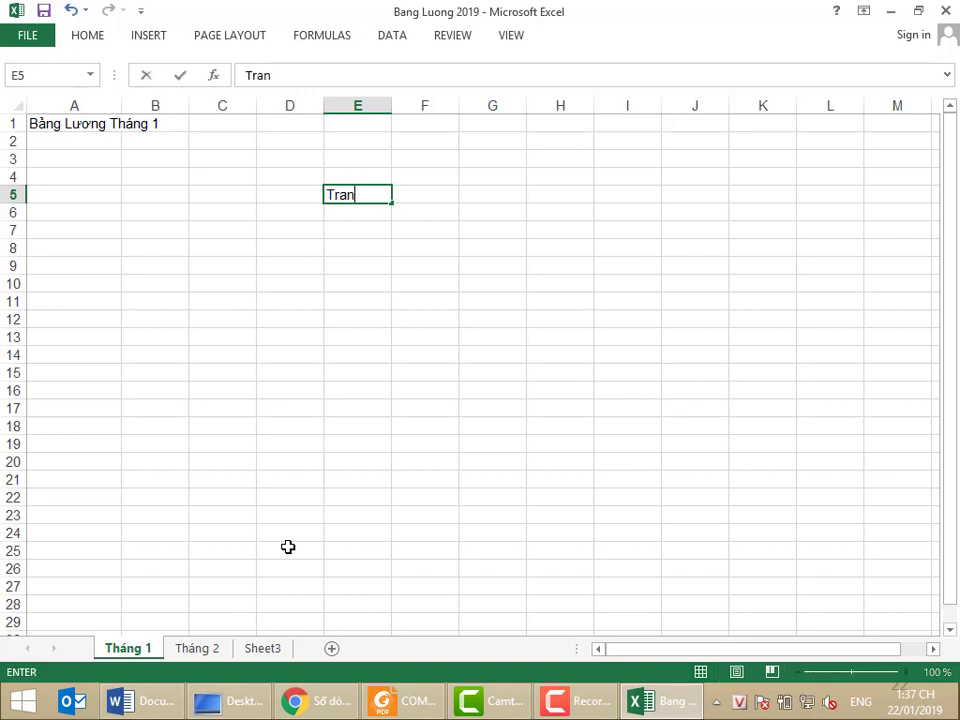
{"action": "type", "text": " Quang Binh"}
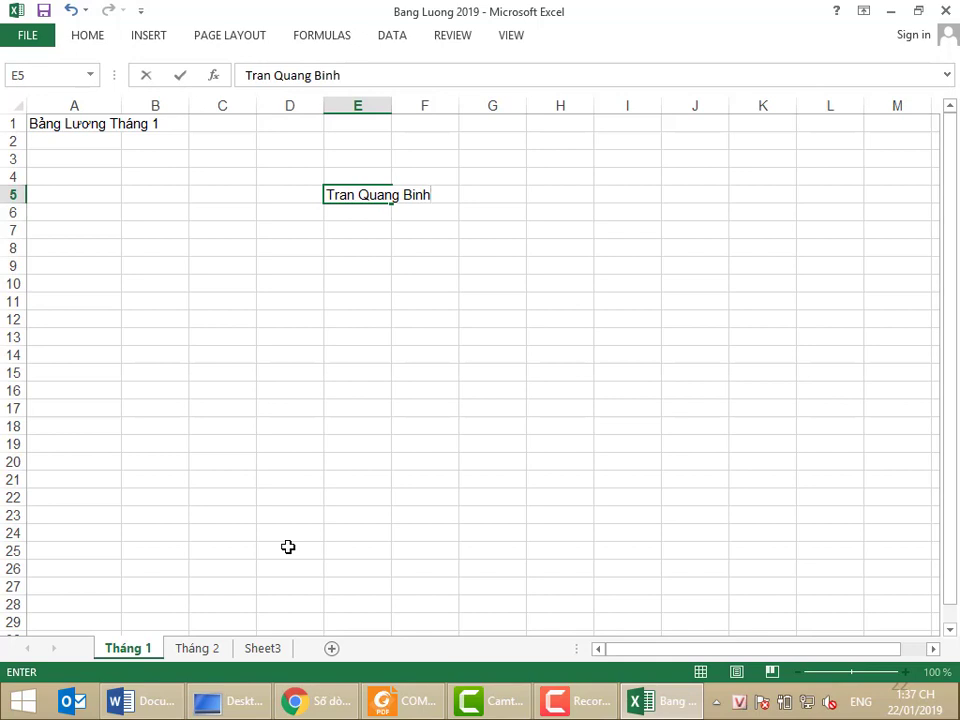
{"action": "key", "text": "Return"}
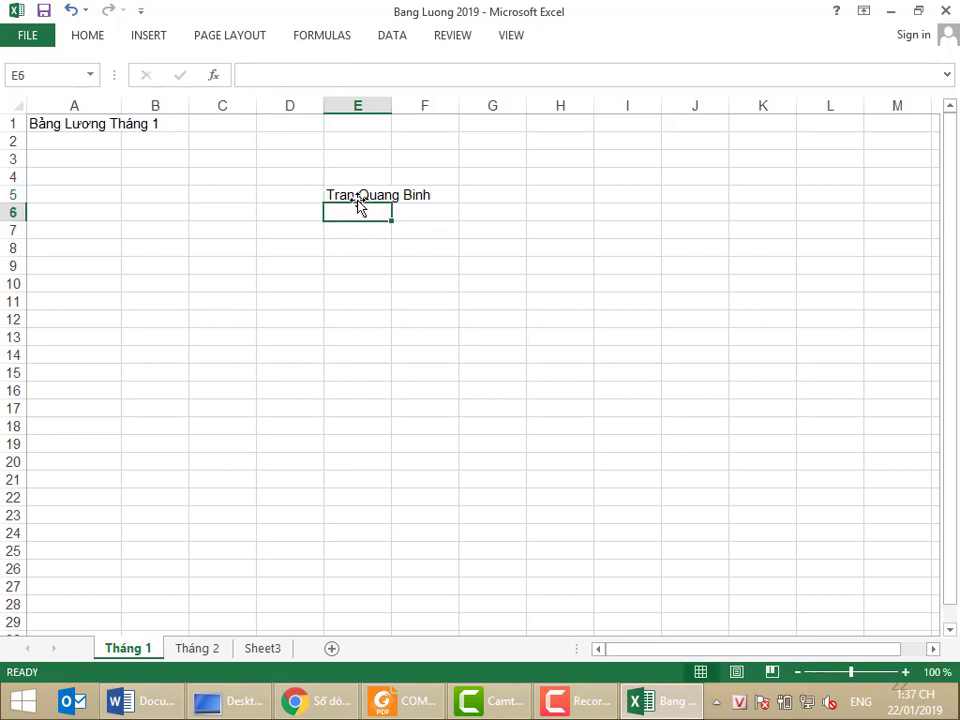
{"action": "left_click", "coordinate": [355, 194]}
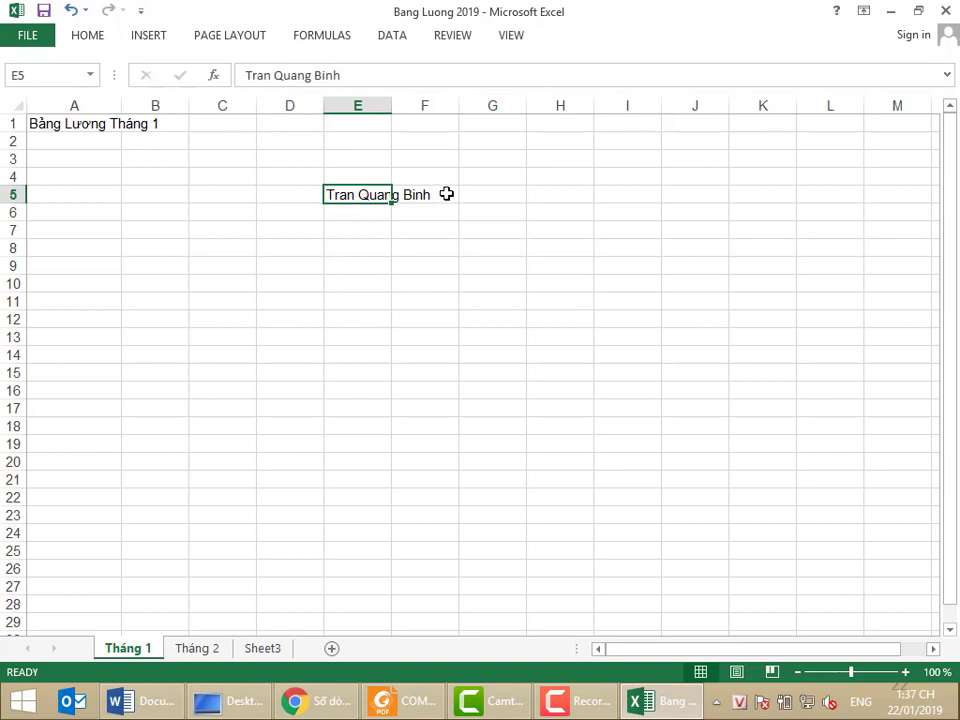
{"action": "double_click", "coordinate": [390, 99]}
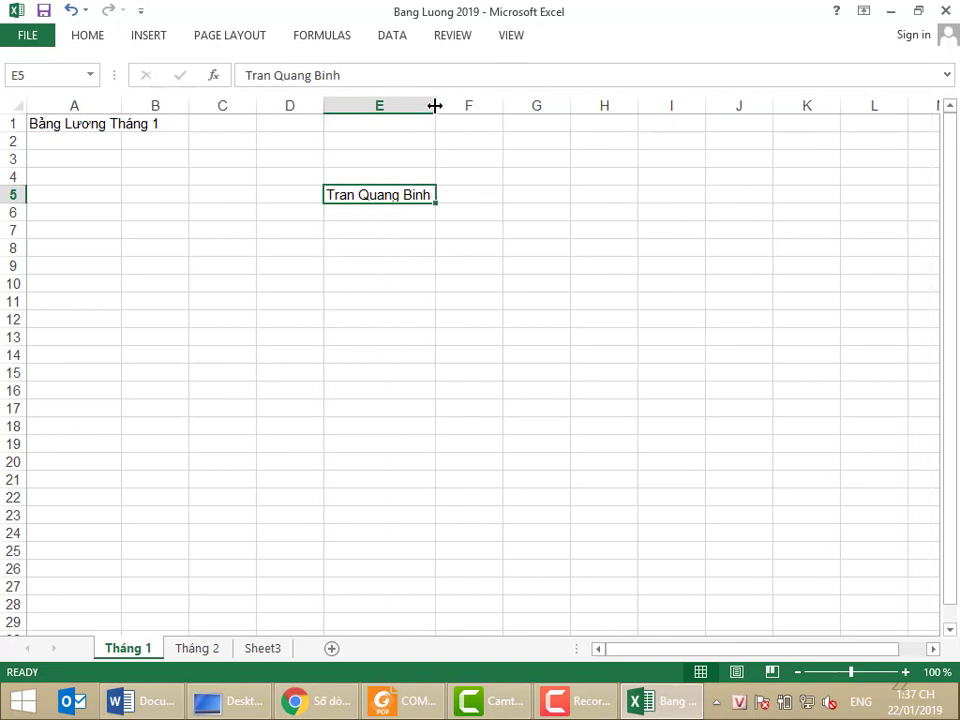
{"action": "left_click_drag", "start_coordinate": [435, 105], "coordinate": [473, 108]}
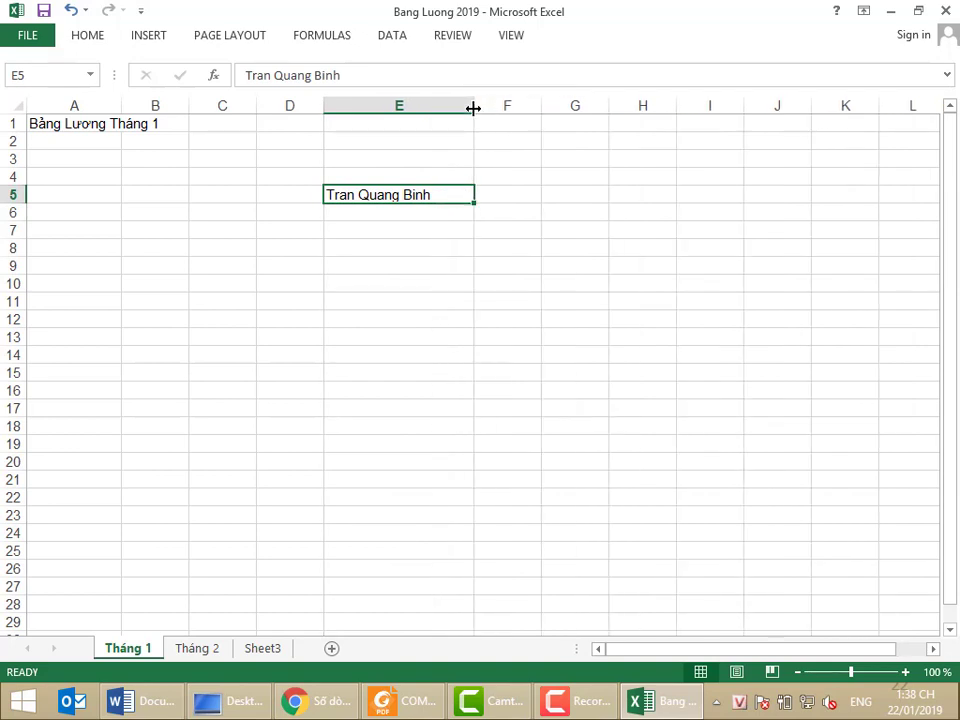
{"action": "left_click", "coordinate": [440, 248]}
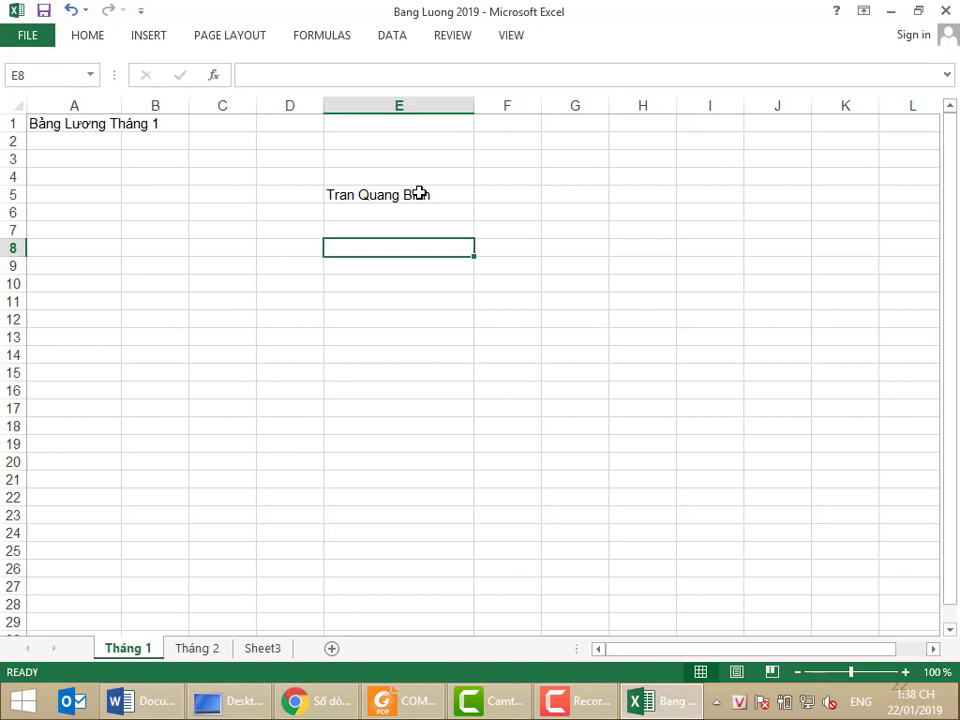
{"action": "left_click", "coordinate": [419, 193]}
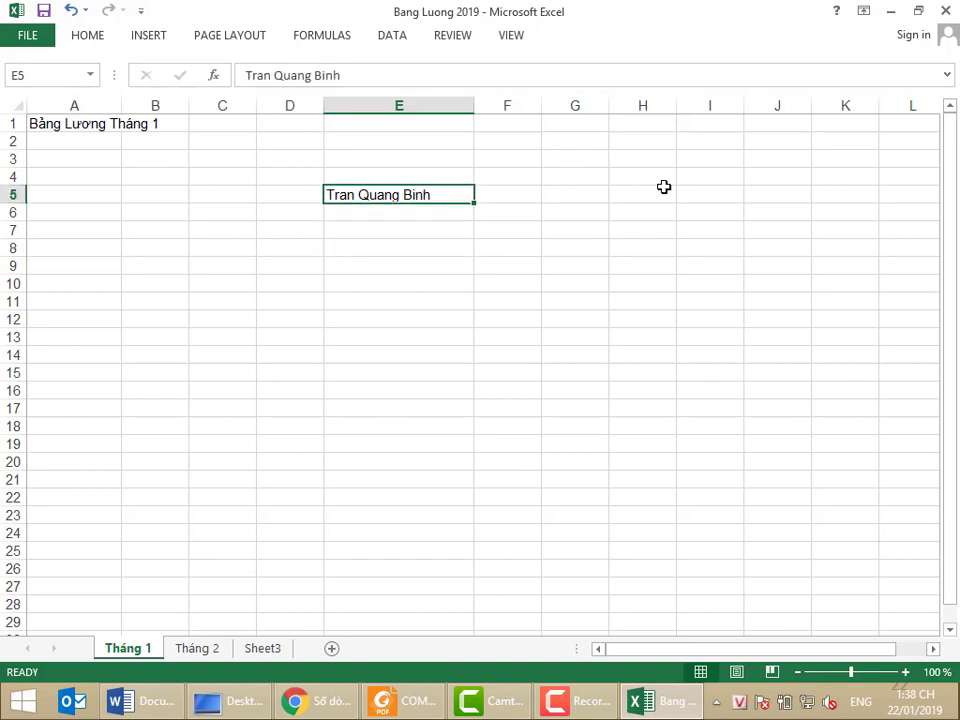
{"action": "key", "text": "Delete"}
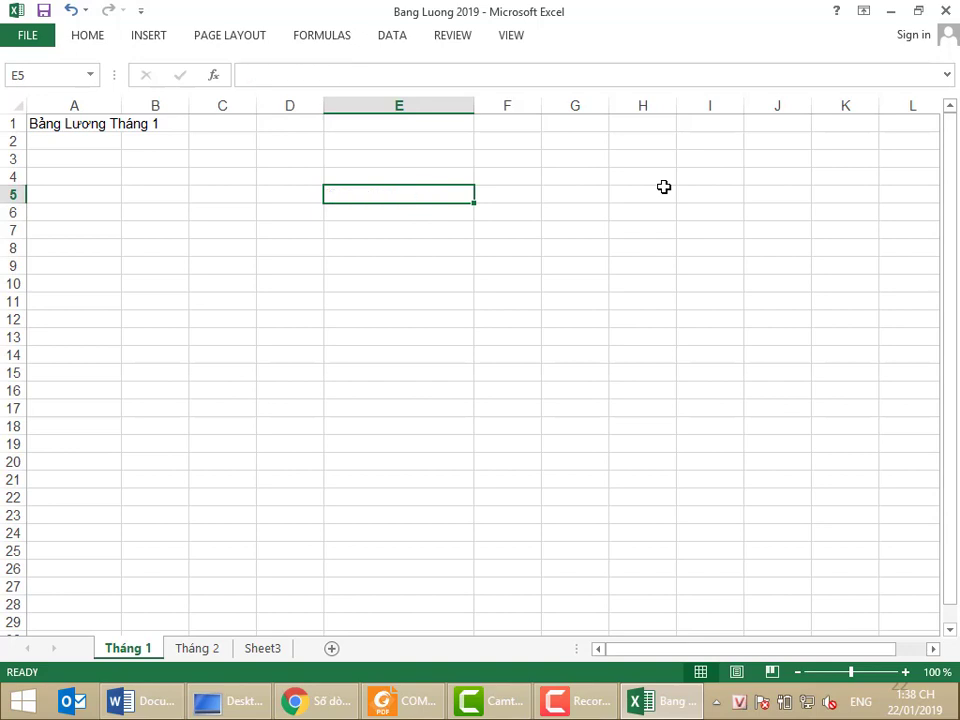
{"action": "key", "text": "ctrl+z"}
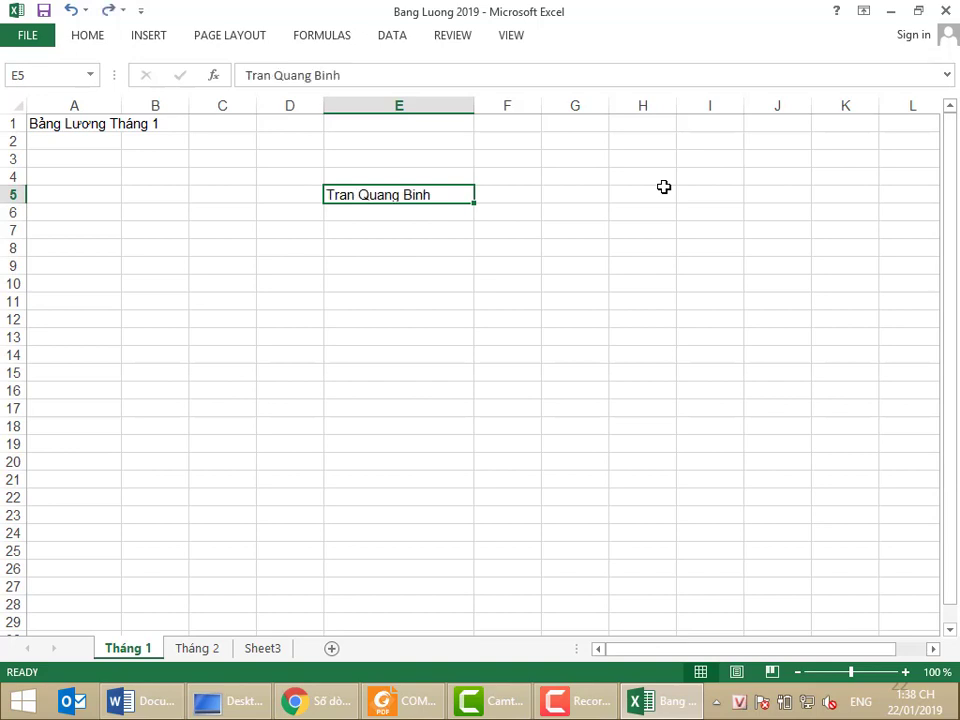
{"action": "double_click", "coordinate": [458, 195]}
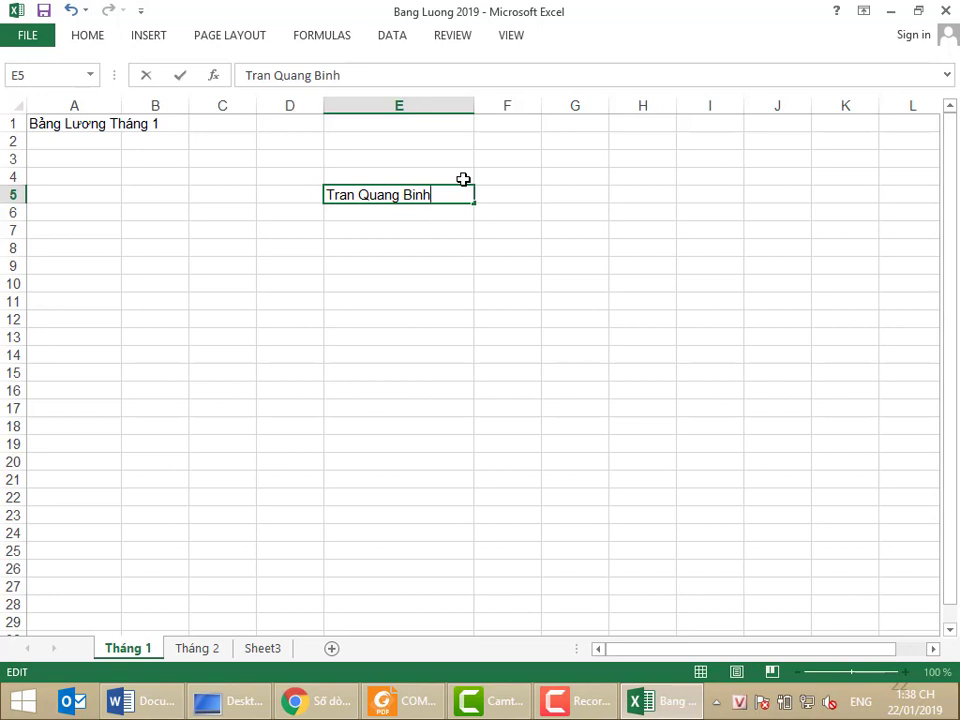
{"action": "left_click", "coordinate": [405, 195]}
{"action": "key", "text": "Delete"}
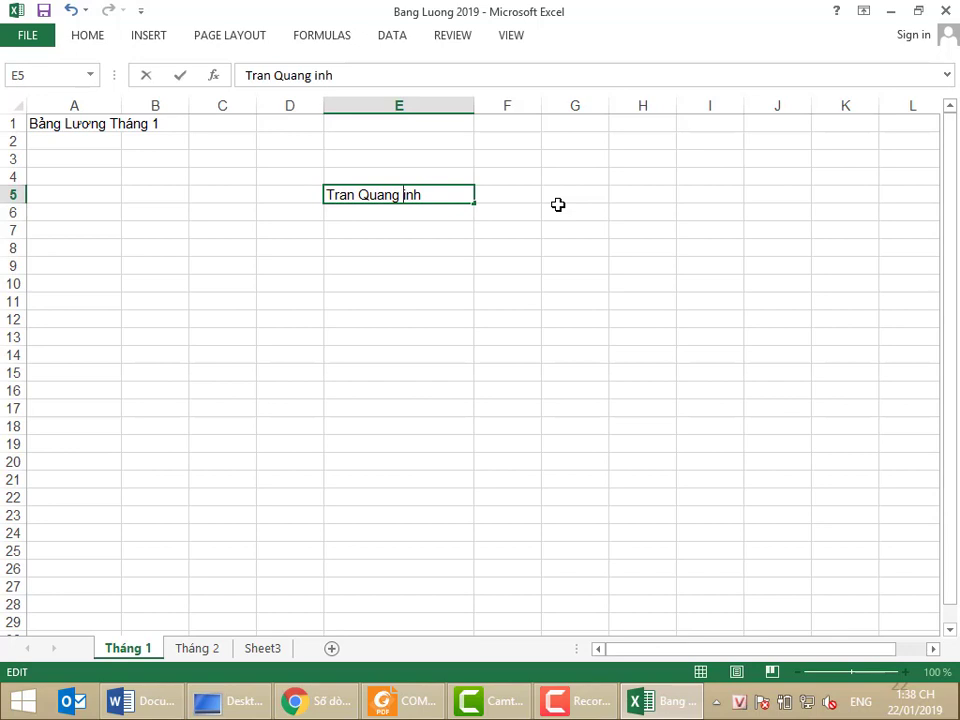
{"action": "key", "text": "BackSpace"}
{"action": "type", "text": "B"}
{"action": "key", "text": "ctrl+Return"}
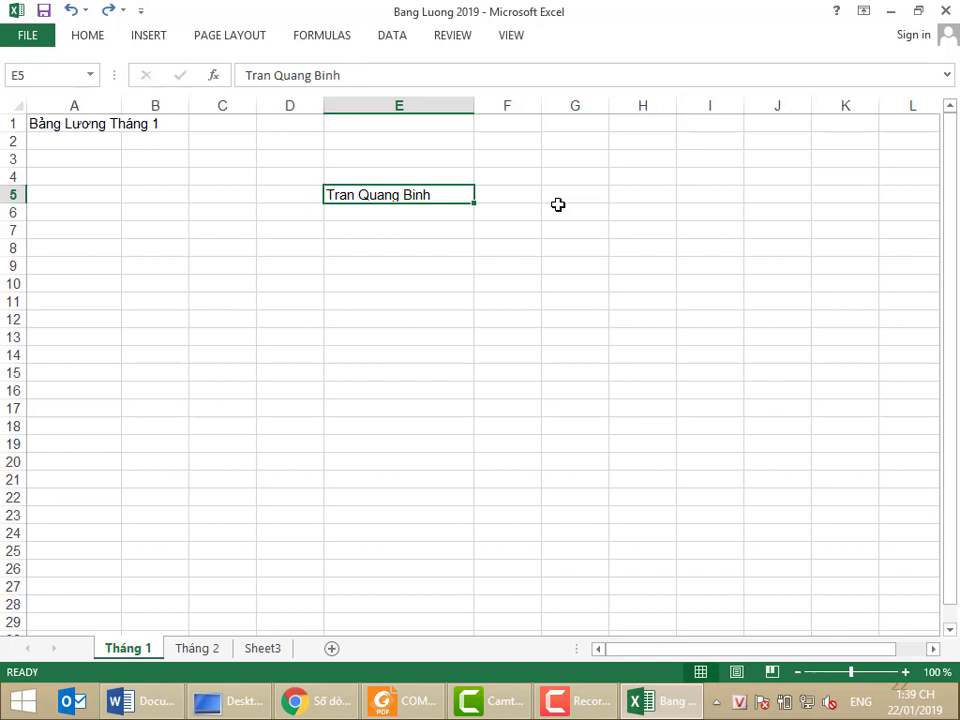
Step: Clear E5, undo the deletion, then edit the name in place and confirm it
{"action": "key", "text": "Delete"}
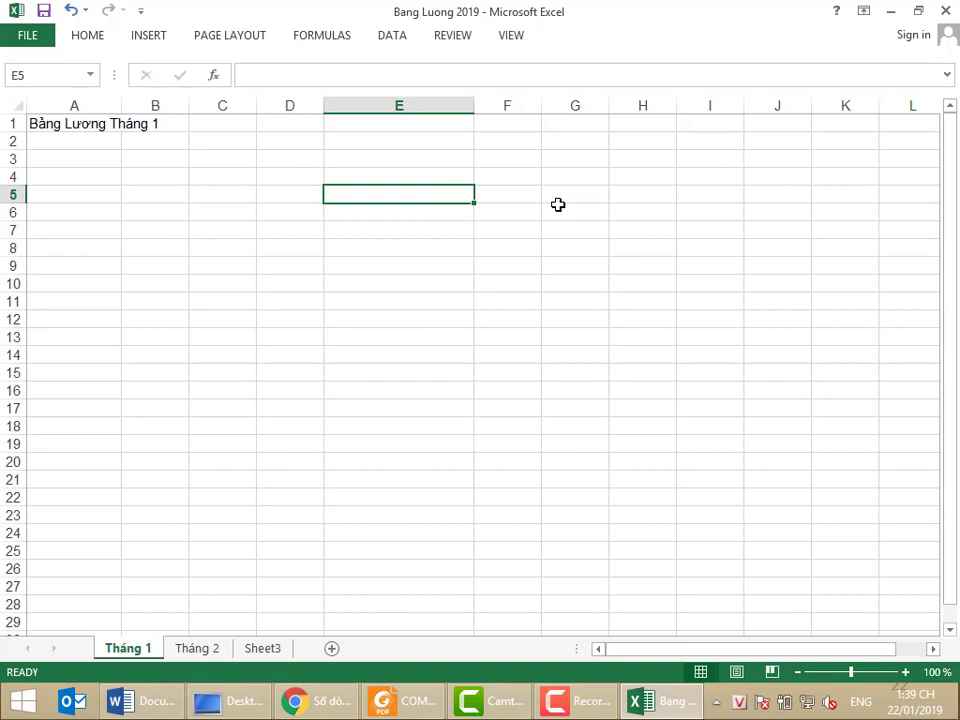
{"action": "key", "text": "ctrl+z"}
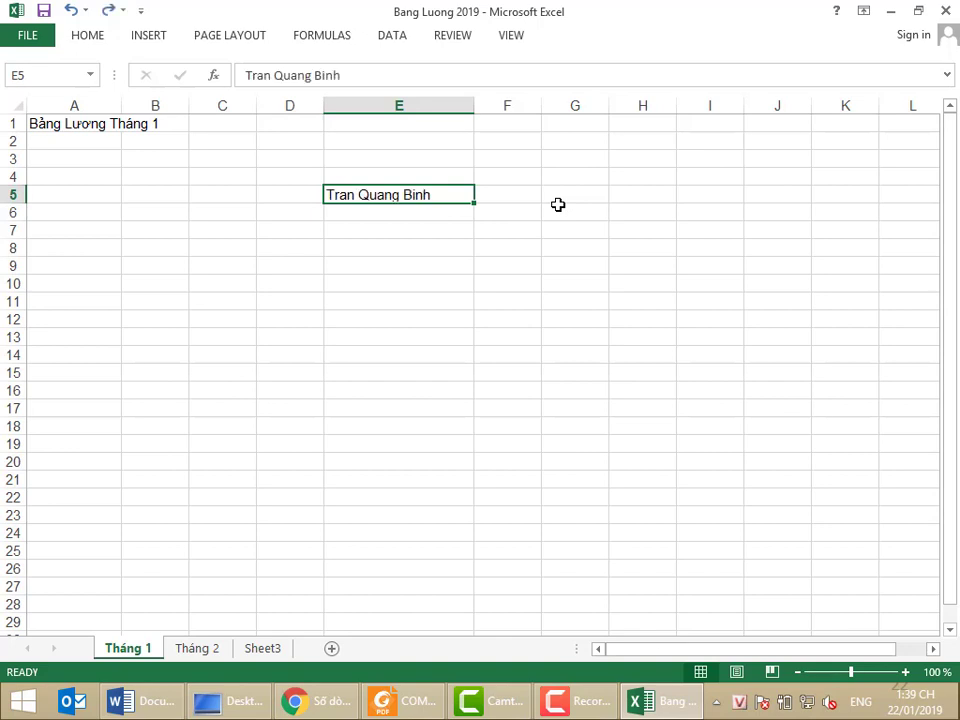
{"action": "double_click", "coordinate": [425, 195]}
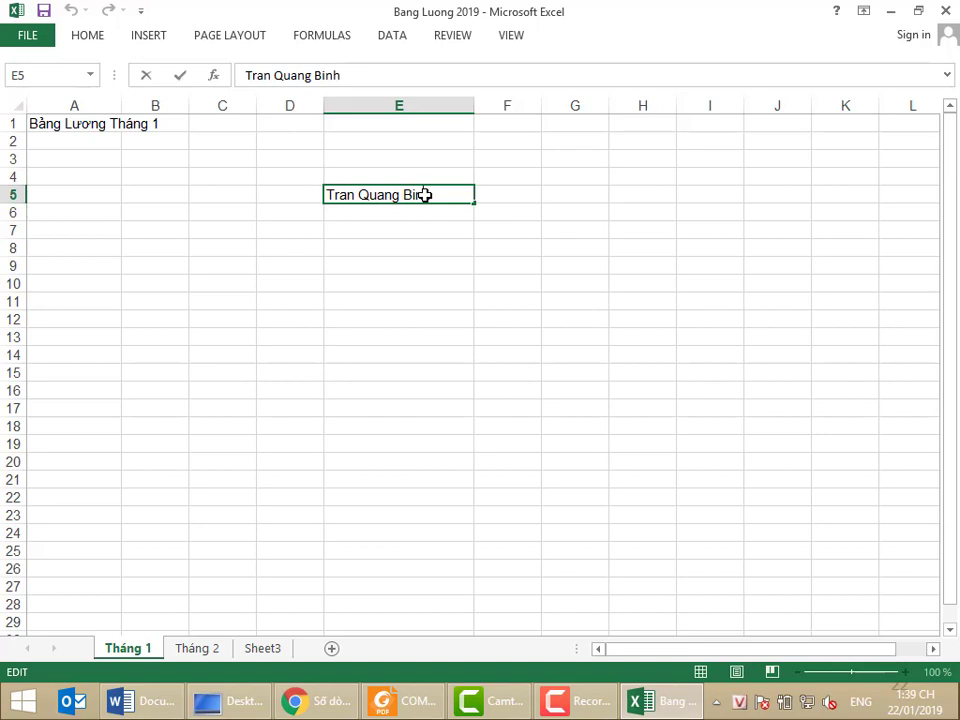
{"action": "key", "text": "Left"}
{"action": "key", "text": "Left"}
{"action": "key", "text": "Left"}
{"action": "key", "text": "Left"}
{"action": "key", "text": "Left"}
{"action": "key", "text": "Left"}
{"action": "key", "text": "Left"}
{"action": "key", "text": "Left"}
{"action": "key", "text": "Left"}
{"action": "key", "text": "Left"}
{"action": "key", "text": "Left"}
{"action": "key", "text": "Left"}
{"action": "key", "text": "Return"}
{"action": "key", "text": "Return"}
{"action": "key", "text": "Up"}
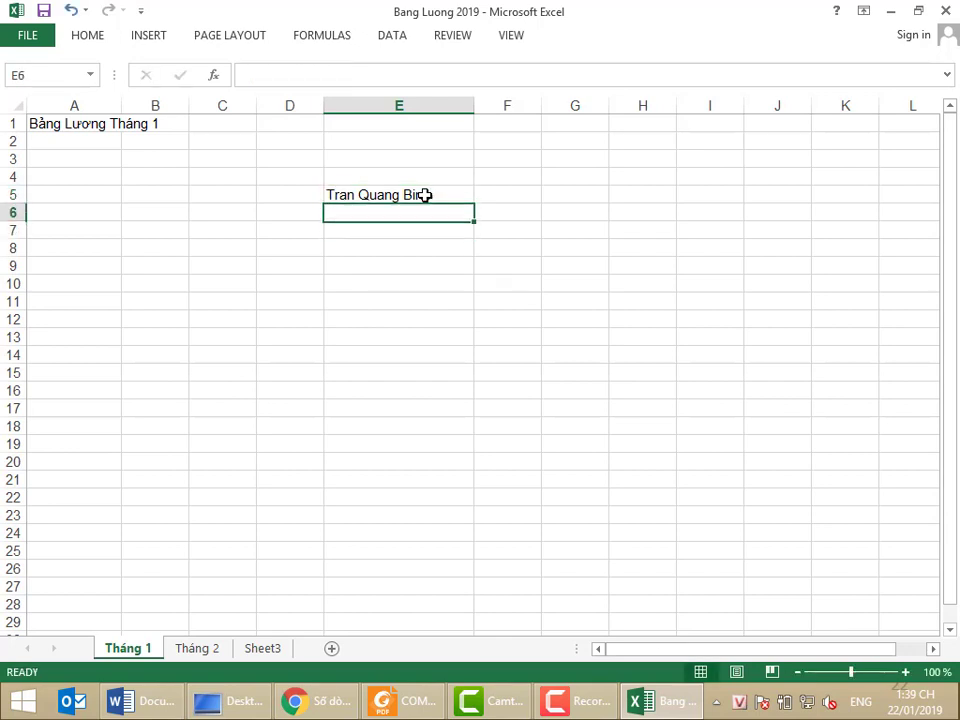
Step: Overwrite E5 with 6546, then undo to bring back the name
{"action": "left_click", "coordinate": [425, 195]}
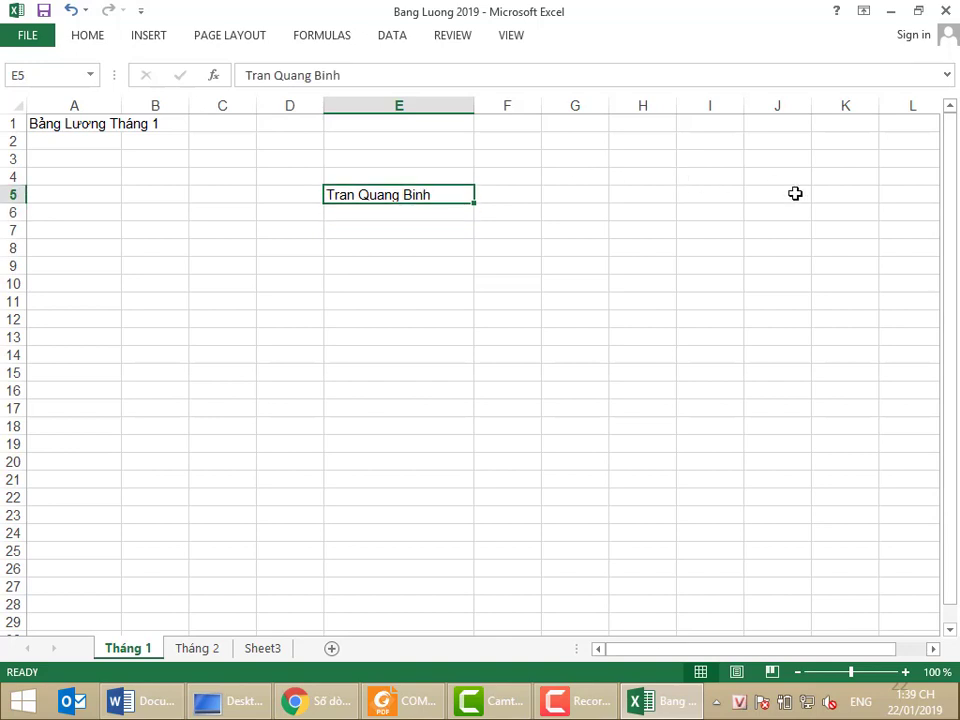
{"action": "type", "text": "6546"}
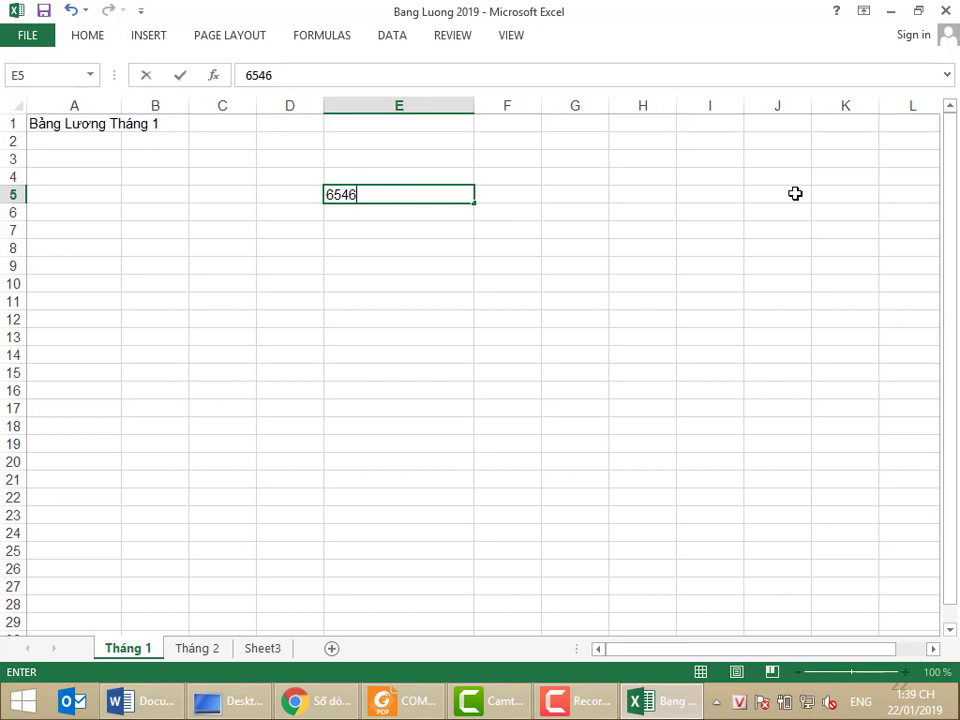
{"action": "key", "text": "ctrl+Return"}
{"action": "key", "text": "ctrl+z"}
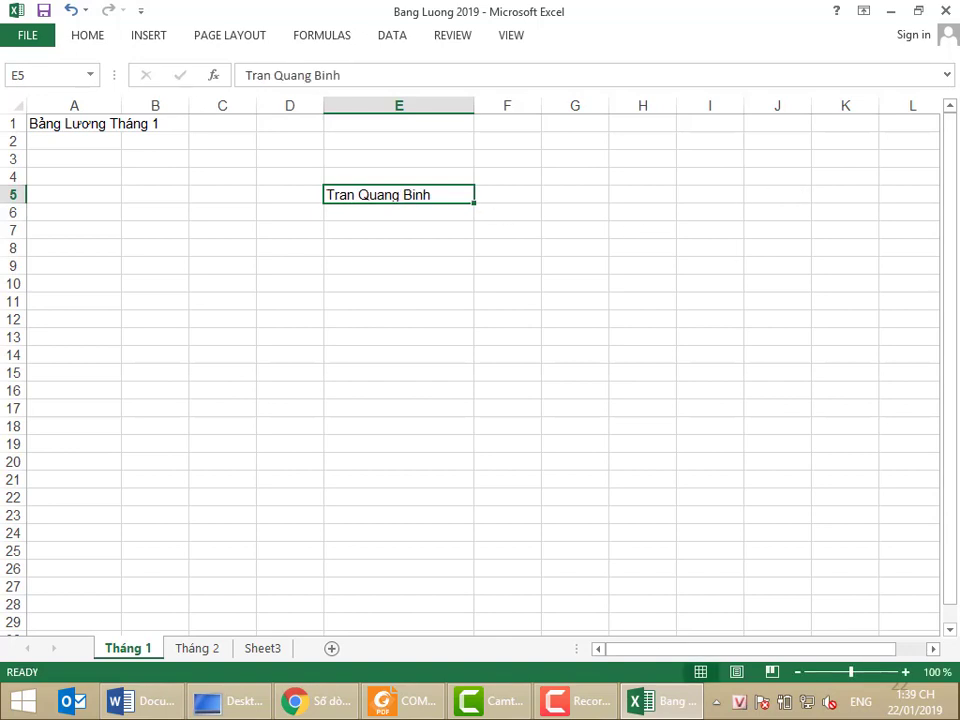
Step: Retype the full name in E5 without diacritics and touch it up in edit mode
{"action": "type", "text": "T"}
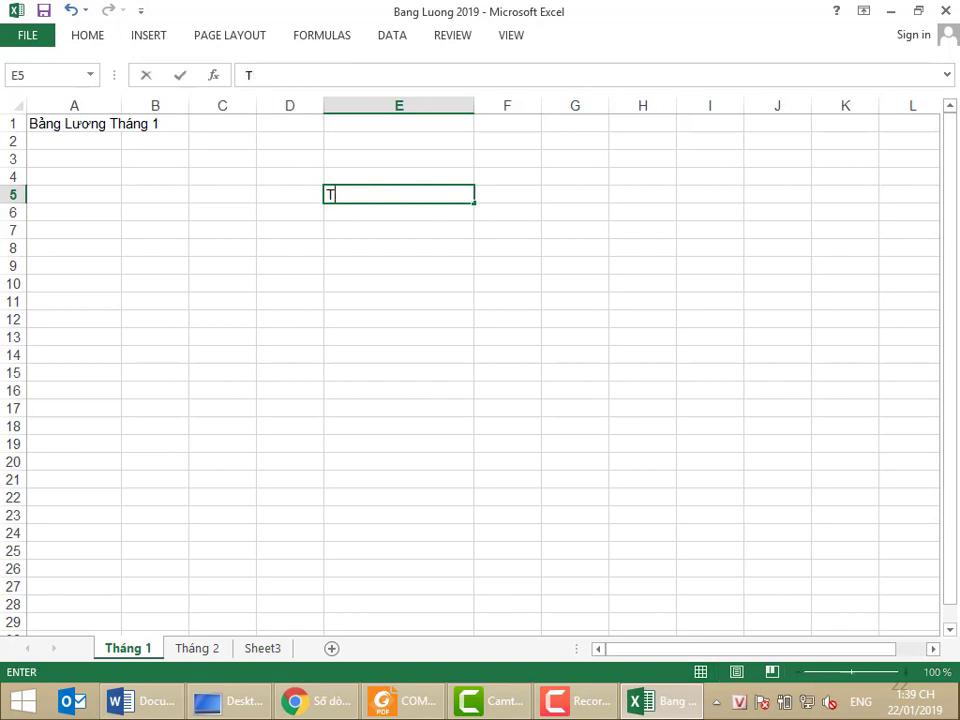
{"action": "type", "text": "raafb"}
{"action": "key", "text": "BackSpace"}
{"action": "type", "text": "n Quang Bi"}
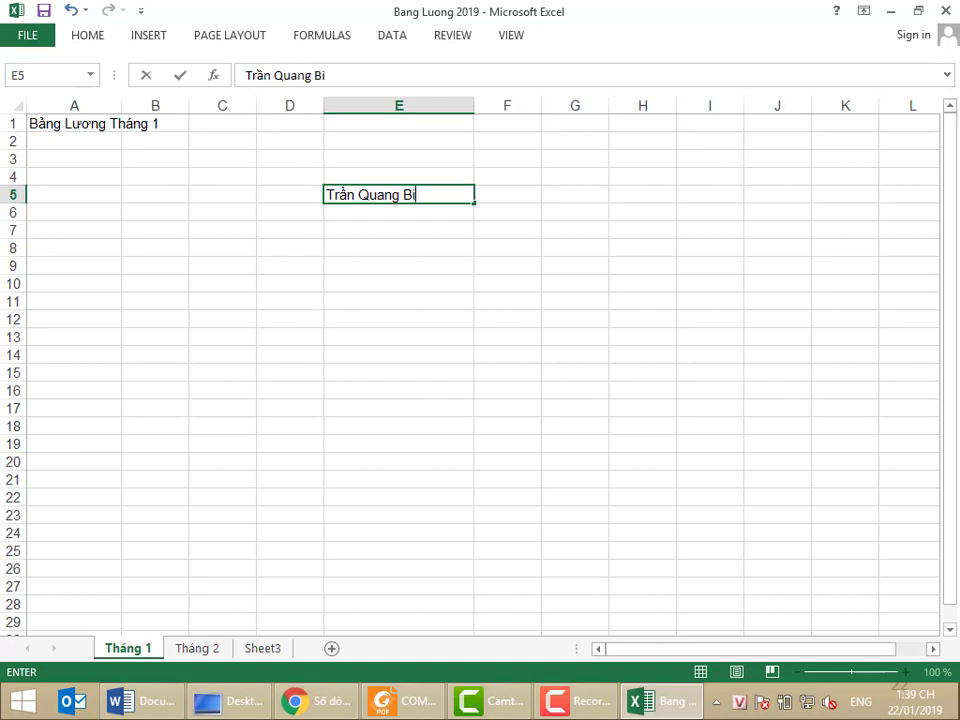
{"action": "type", "text": "nh"}
{"action": "key", "text": "Return"}
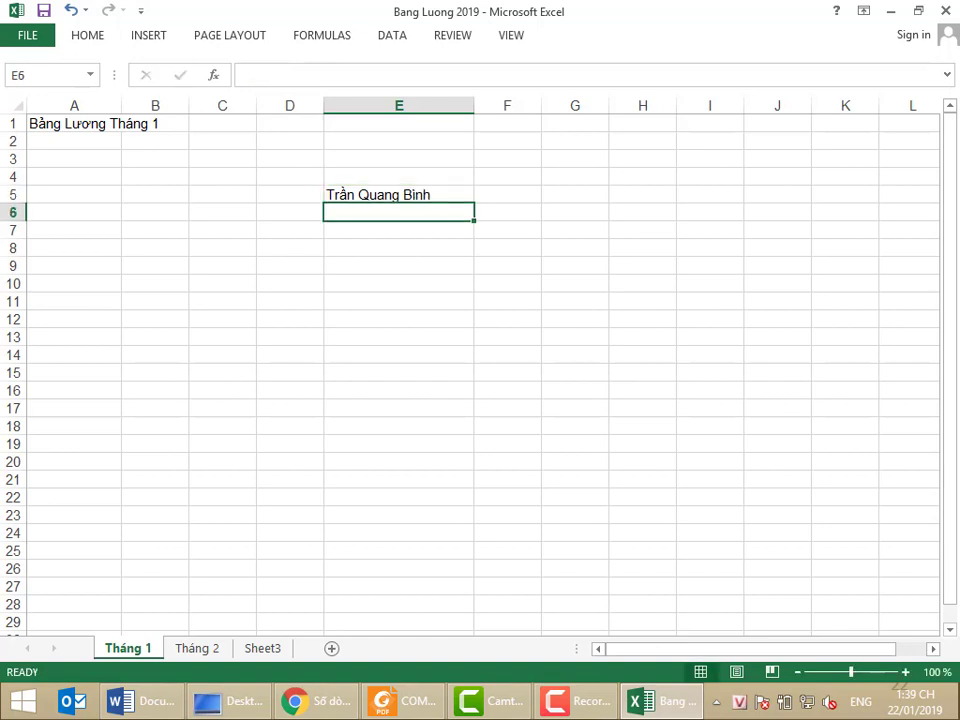
{"action": "left_click", "coordinate": [398, 194]}
{"action": "key", "text": "F2"}
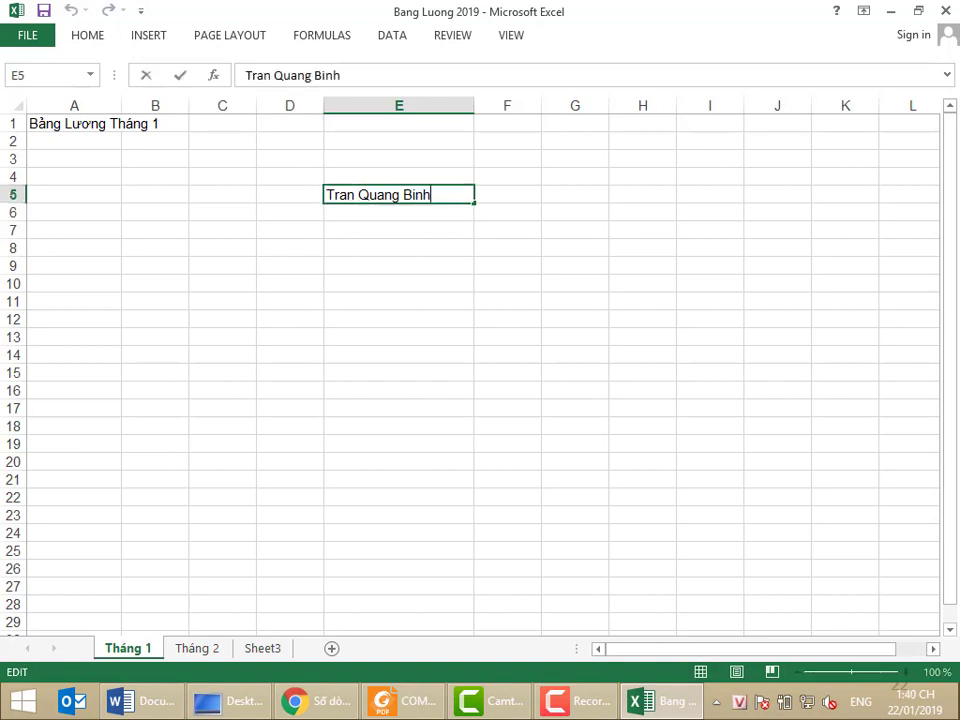
{"action": "key", "text": "Left"}
{"action": "key", "text": "Left"}
{"action": "key", "text": "Left"}
{"action": "key", "text": "Right"}
{"action": "key", "text": "Return"}
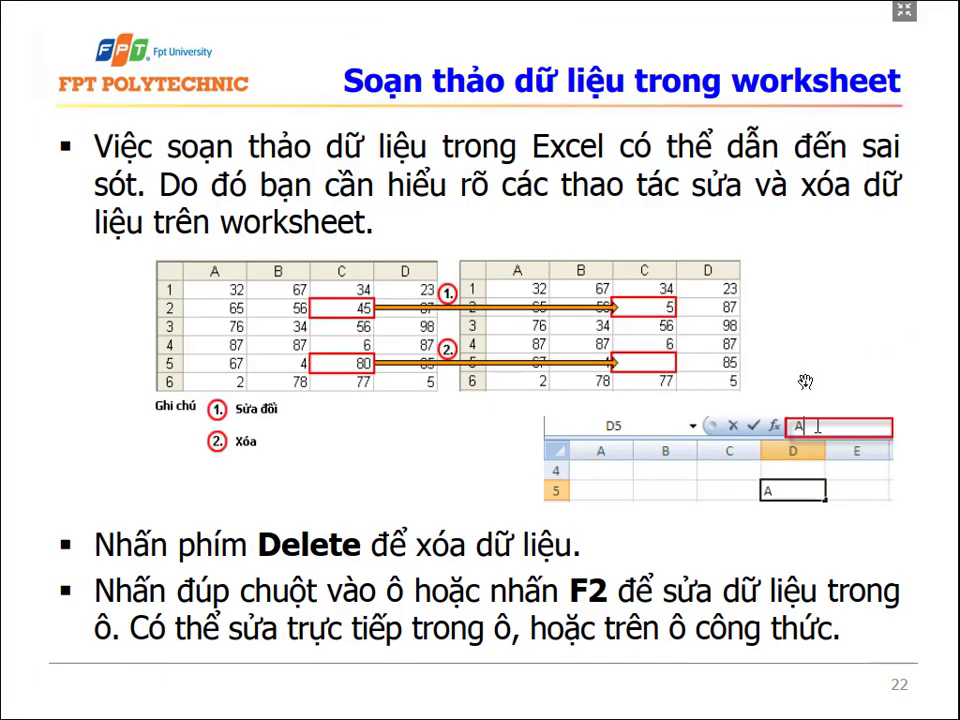
Step: Advance to slide 23 on cell data types, then switch back to the salary workbook
{"action": "left_click", "coordinate": [750, 439]}
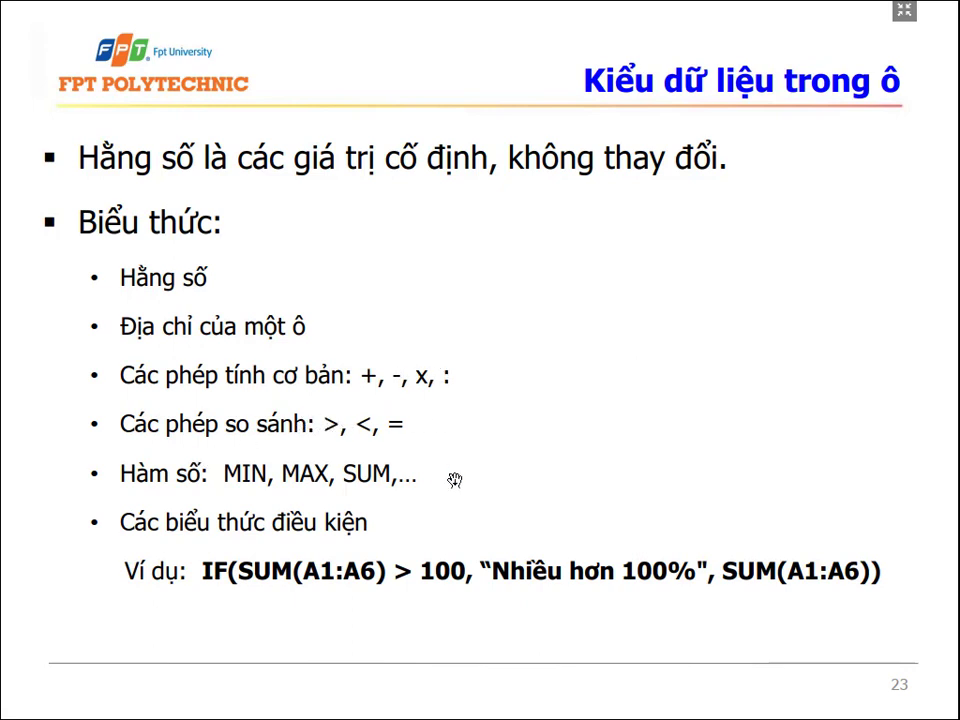
{"action": "key", "text": "alt+Tab"}
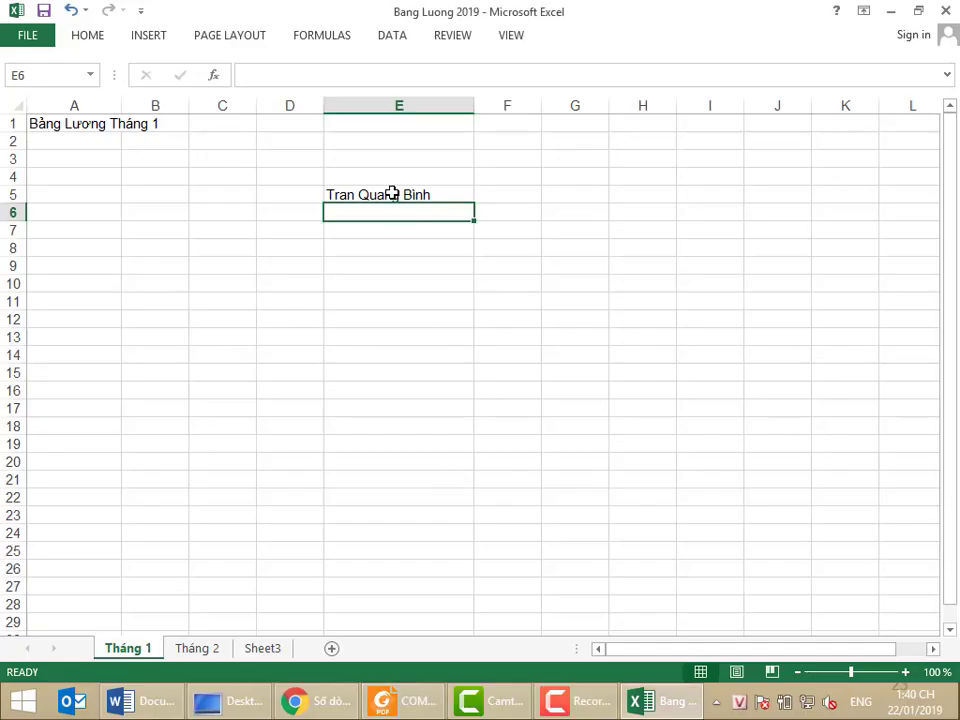
Step: Clear the sample name from E5 and enter headers STT and Ho Ten in A2:B2
{"action": "left_click", "coordinate": [356, 192]}
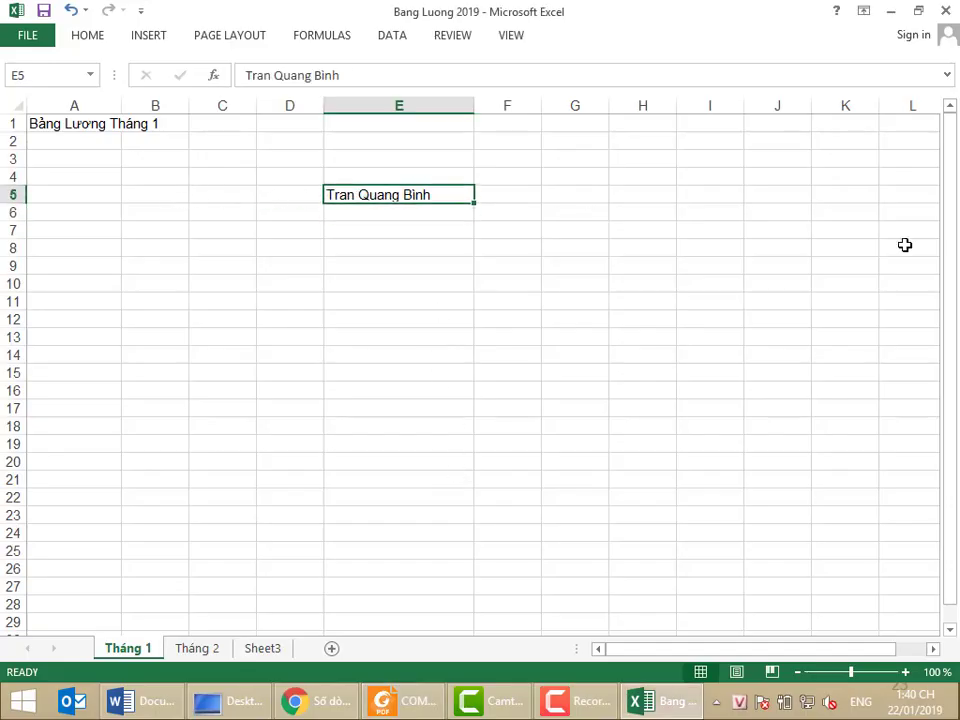
{"action": "key", "text": "Delete"}
{"action": "left_click", "coordinate": [90, 143]}
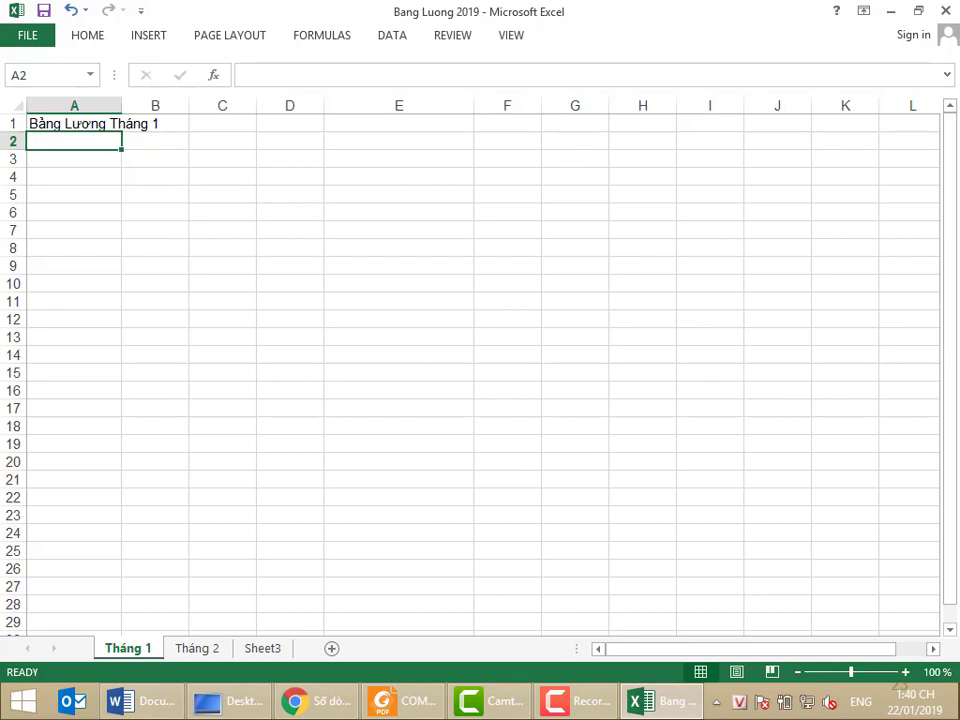
{"action": "type", "text": "STT"}
{"action": "key", "text": "Tab"}
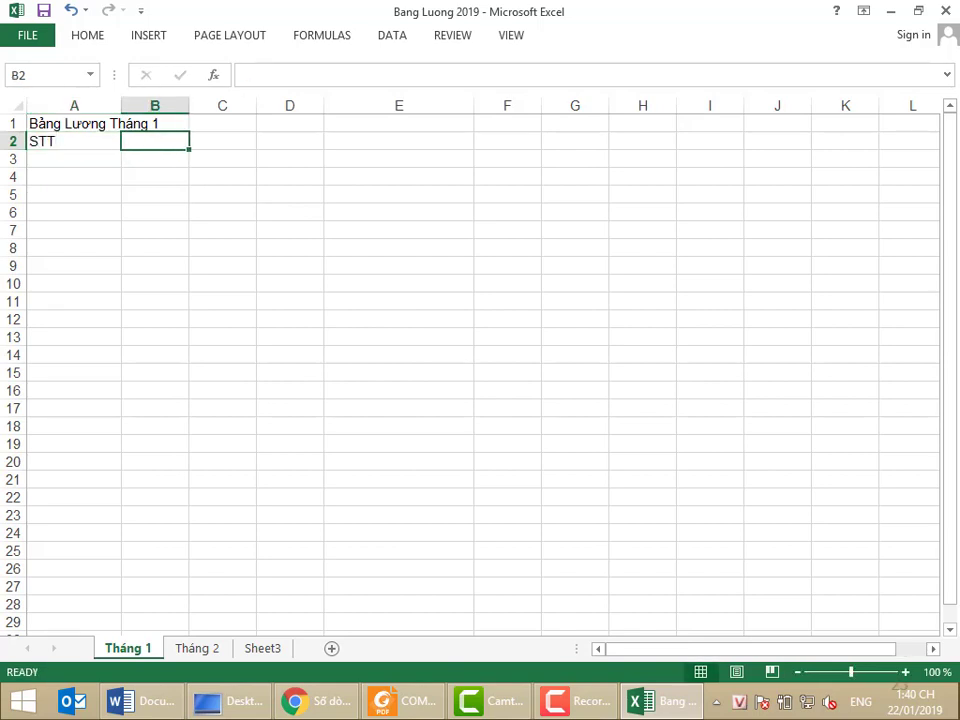
{"action": "type", "text": "Ho Ten"}
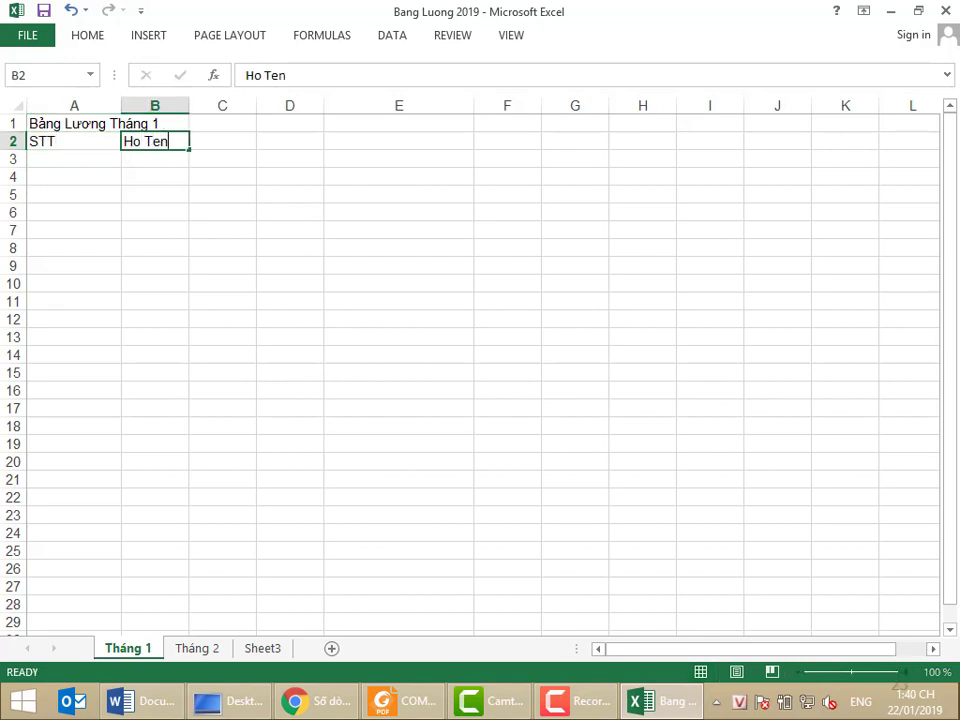
{"action": "key", "text": "Tab"}
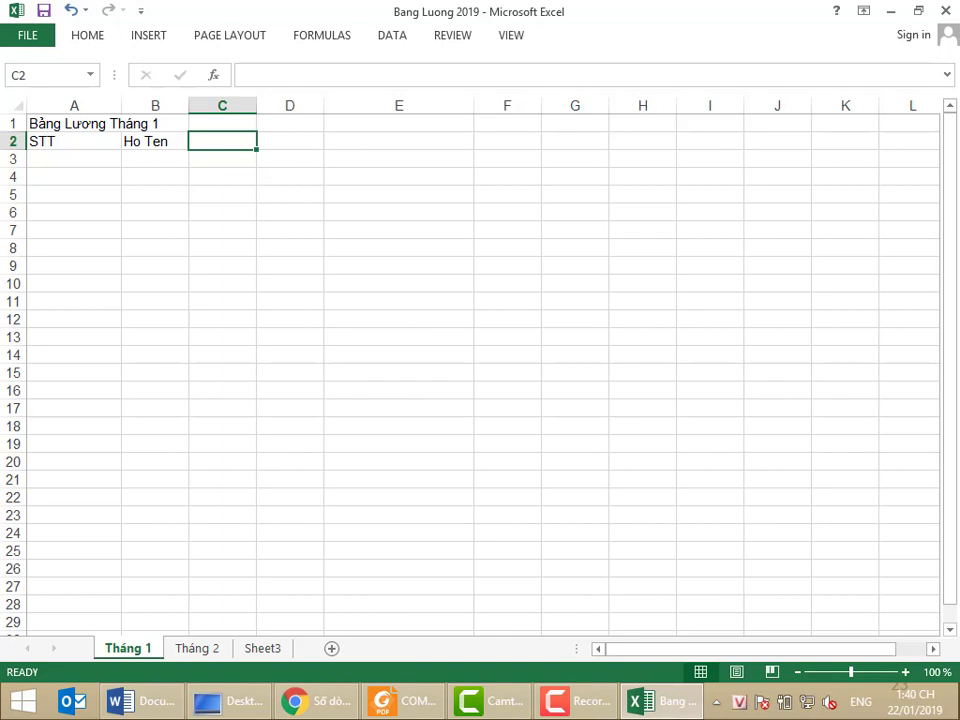
Step: Enter Ngày Công in C2 and Hệ Số in D2, replacing an initial LCB
{"action": "type", "text": "Ngay "}
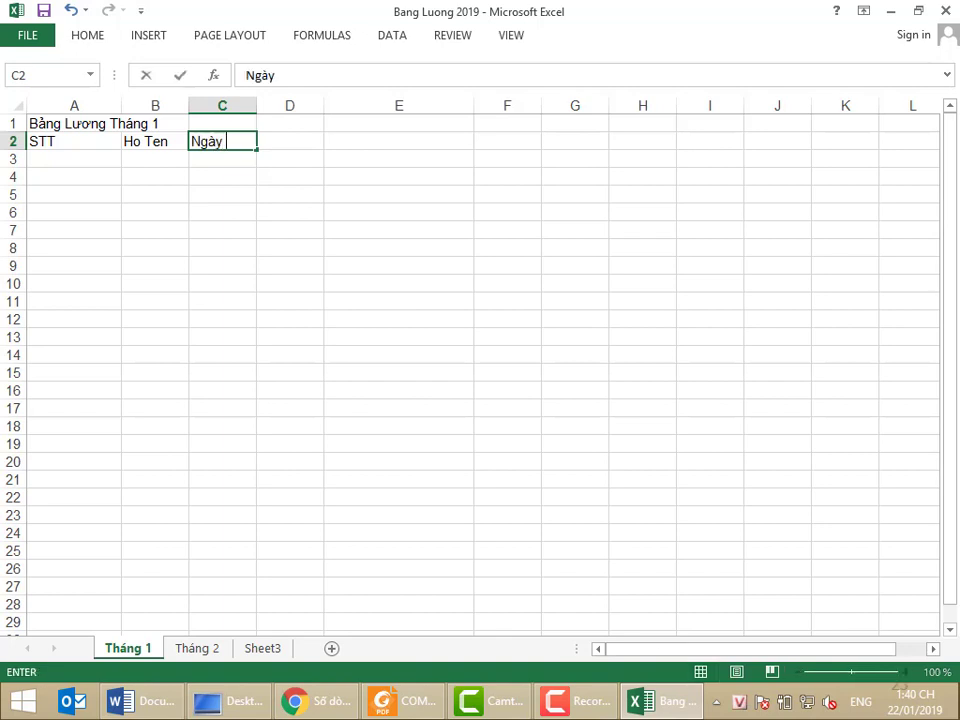
{"action": "type", "text": "Congi"}
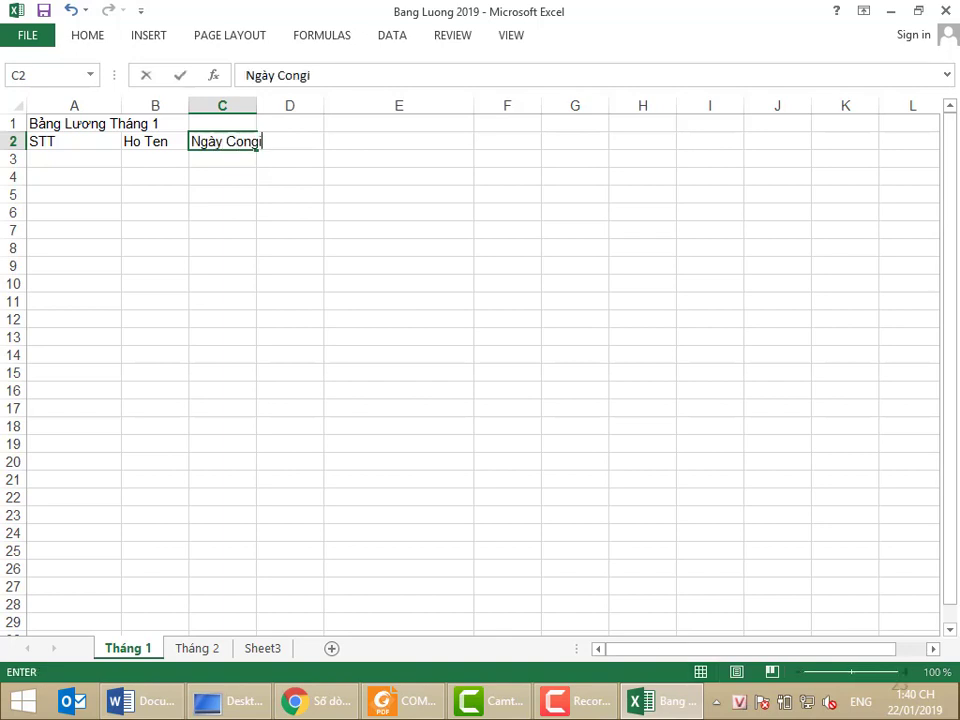
{"action": "key", "text": "BackSpace"}
{"action": "type", "text": "o"}
{"action": "key", "text": "Tab"}
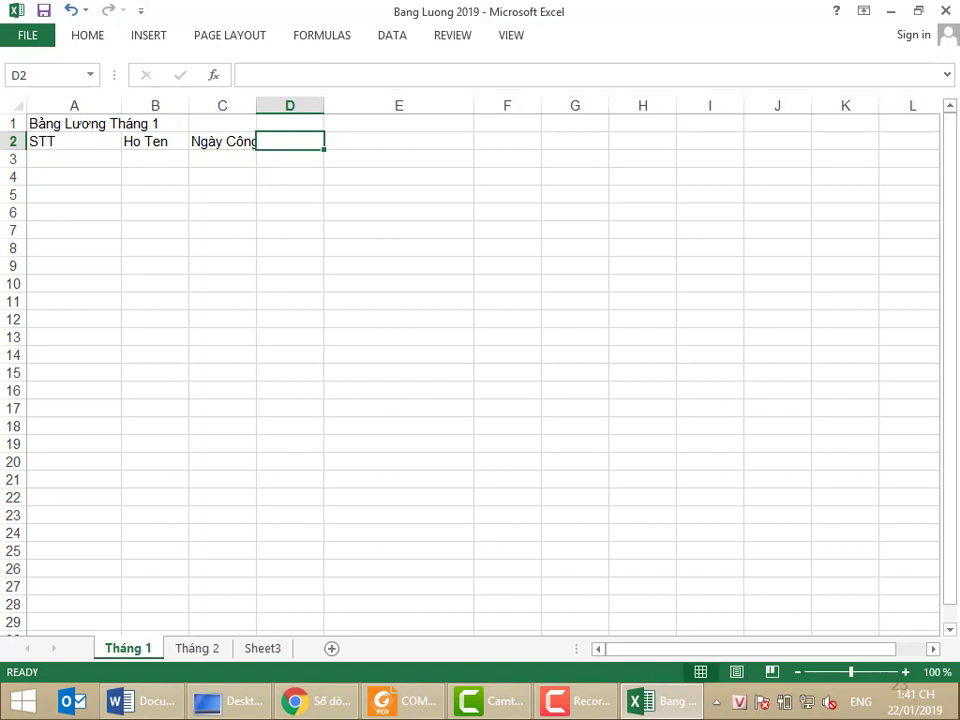
{"action": "type", "text": "LCB"}
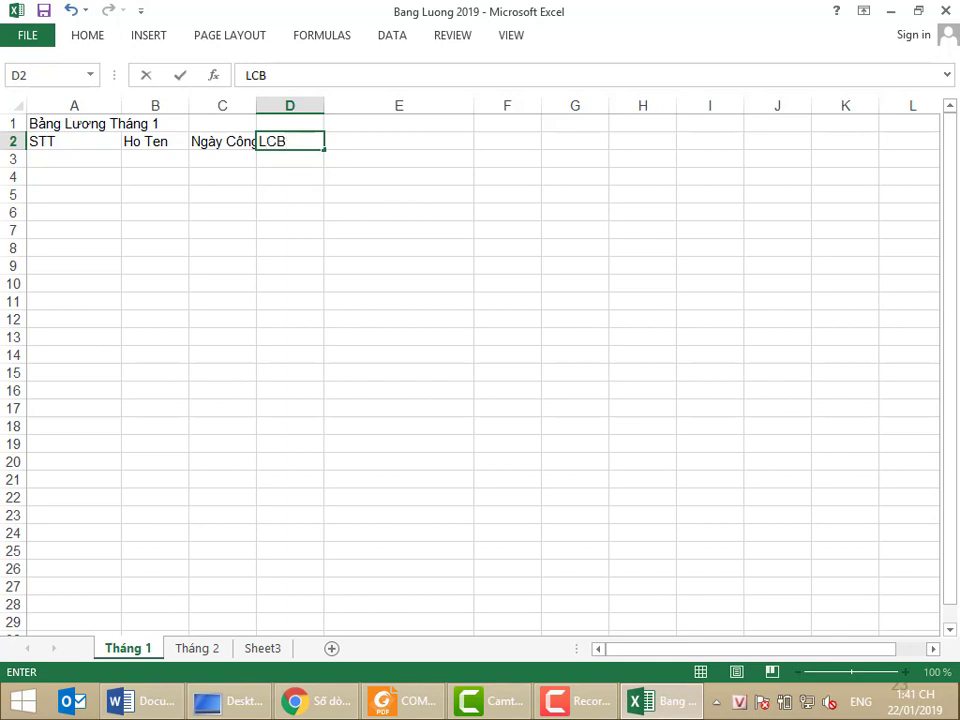
{"action": "key", "text": "Return"}
{"action": "left_click", "coordinate": [289, 141]}
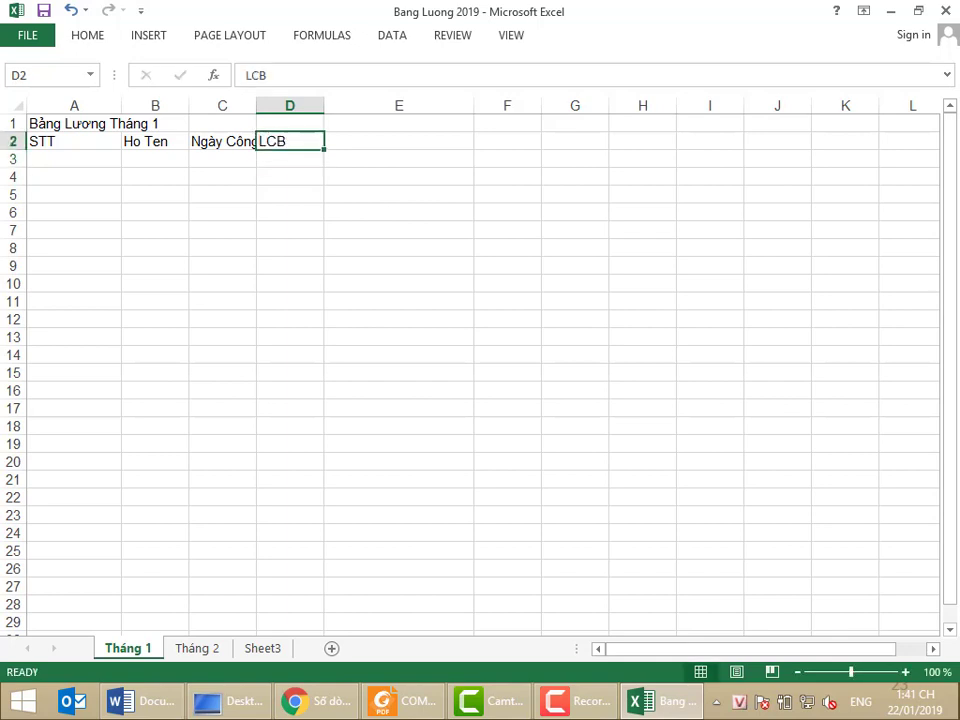
{"action": "type", "text": "Hệ S"}
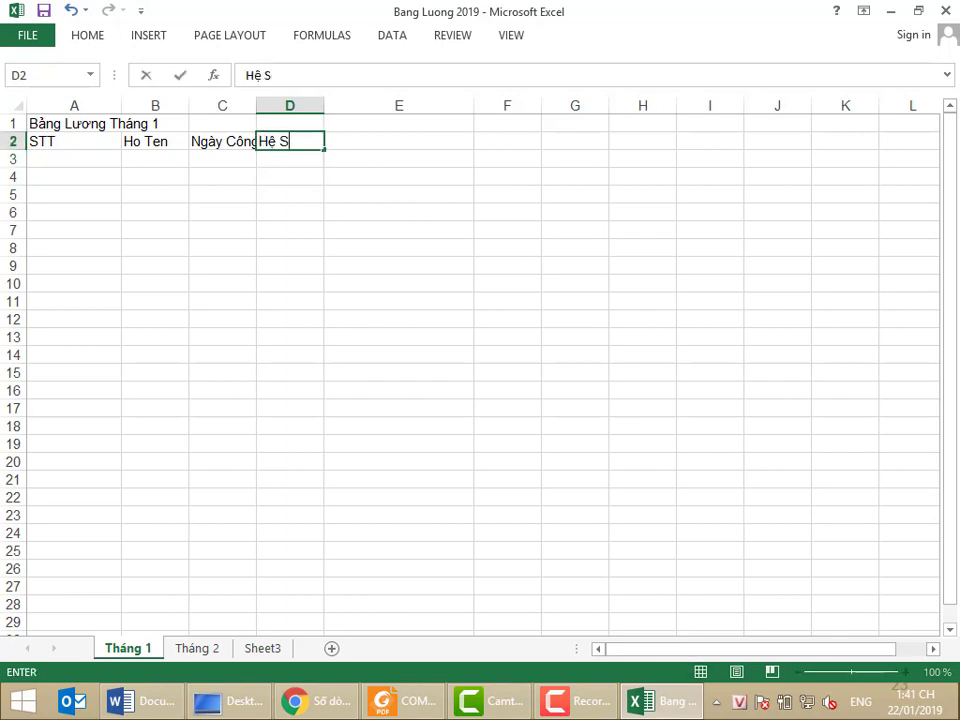
{"action": "type", "text": "ố"}
{"action": "key", "text": "Return"}
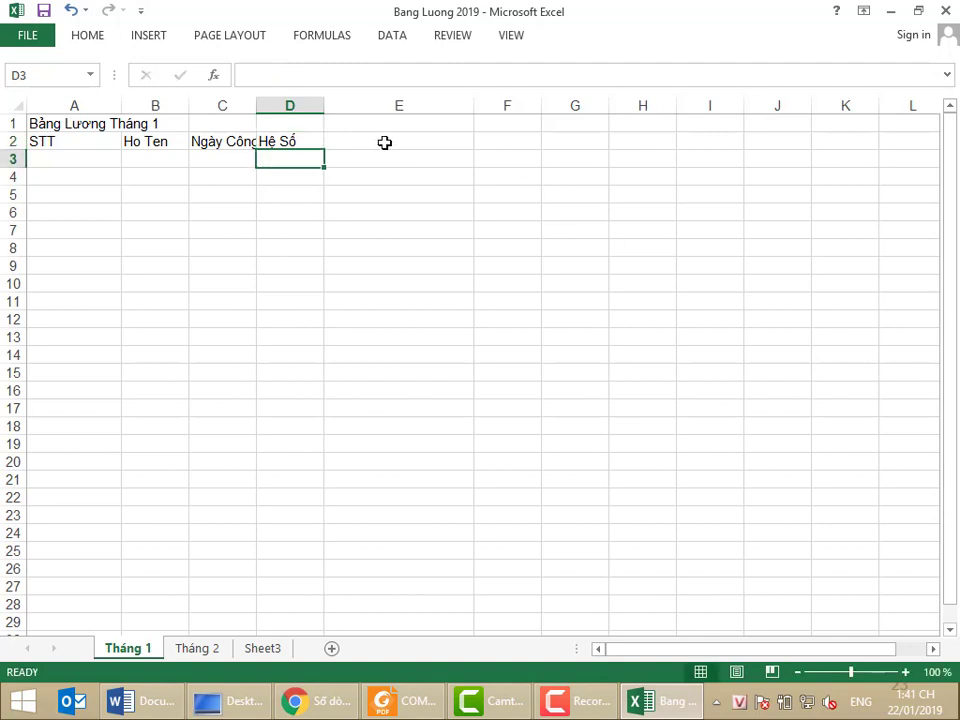
Step: Fit columns A–D to their headers and number rows 1, 2, 3 in A3:A5
{"action": "left_click_drag", "start_coordinate": [255, 101], "coordinate": [279, 101]}
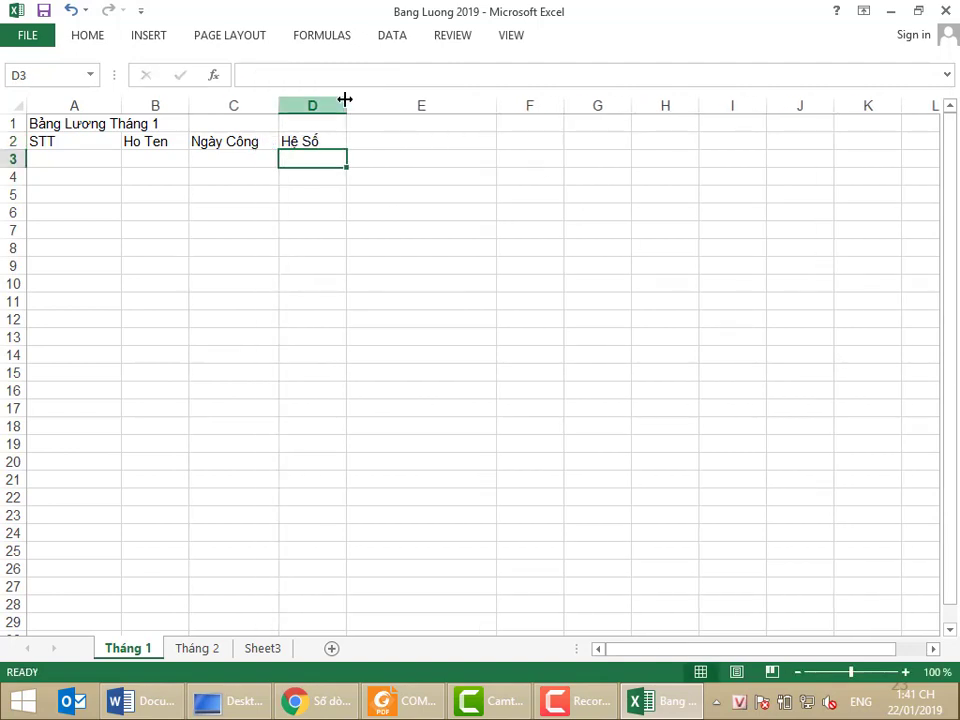
{"action": "left_click_drag", "start_coordinate": [345, 100], "coordinate": [357, 100]}
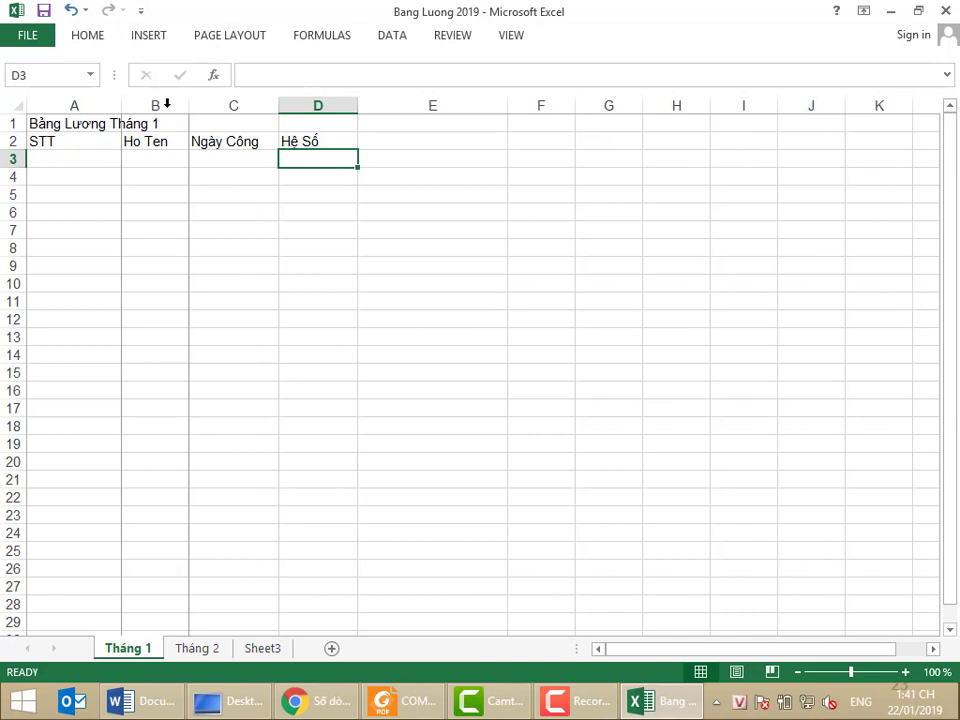
{"action": "mouse_move", "coordinate": [121, 103]}
{"action": "left_mouse_down"}
{"action": "mouse_move", "coordinate": [167, 103]}
{"action": "mouse_move", "coordinate": [53, 117]}
{"action": "mouse_move", "coordinate": [66, 114]}
{"action": "left_mouse_up"}
{"action": "left_click_drag", "start_coordinate": [137, 109], "coordinate": [194, 110]}
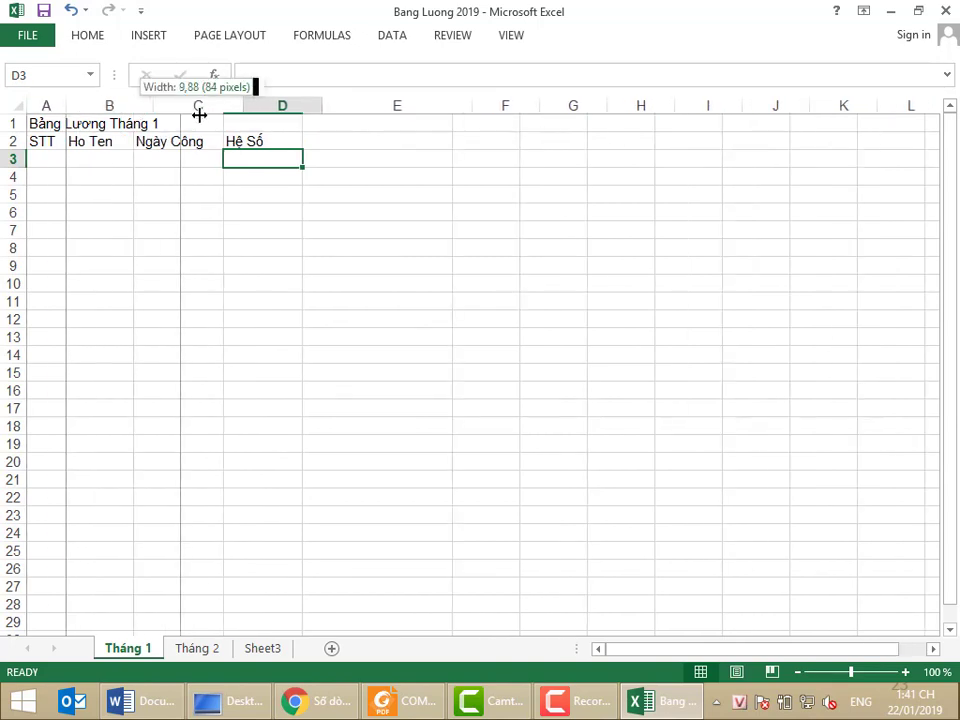
{"action": "left_click", "coordinate": [58, 157]}
{"action": "type", "text": "1"}
{"action": "key", "text": "Return"}
{"action": "type", "text": "2"}
{"action": "key", "text": "Return"}
{"action": "type", "text": "3"}
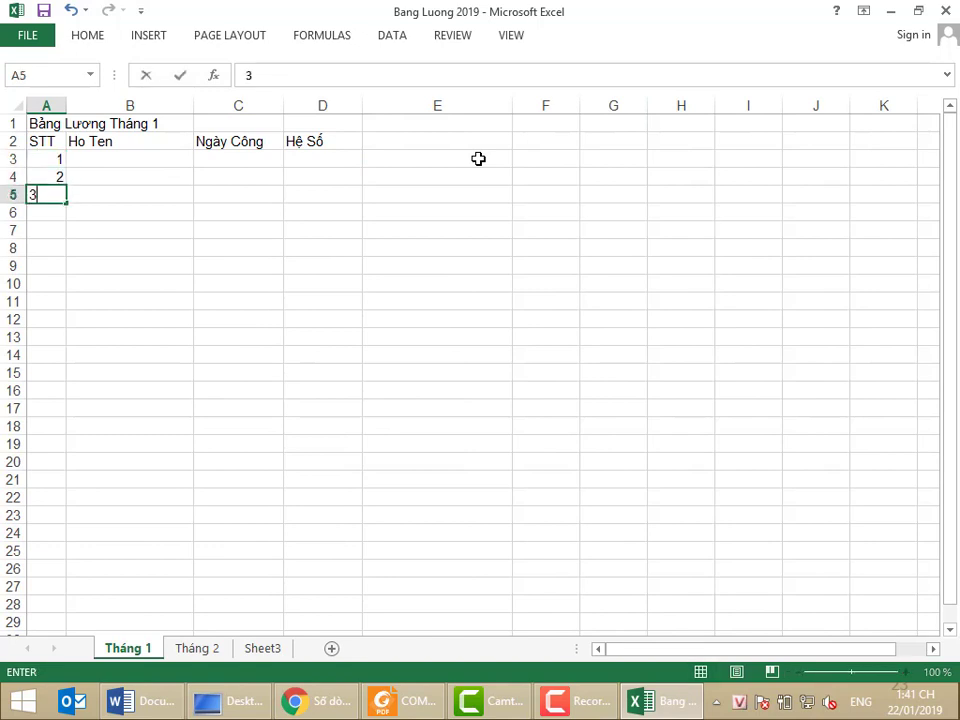
{"action": "key", "text": "Up"}
{"action": "key", "text": "Up"}
Step: Enter three sample employee names in B3:B5
{"action": "key", "text": "Right"}
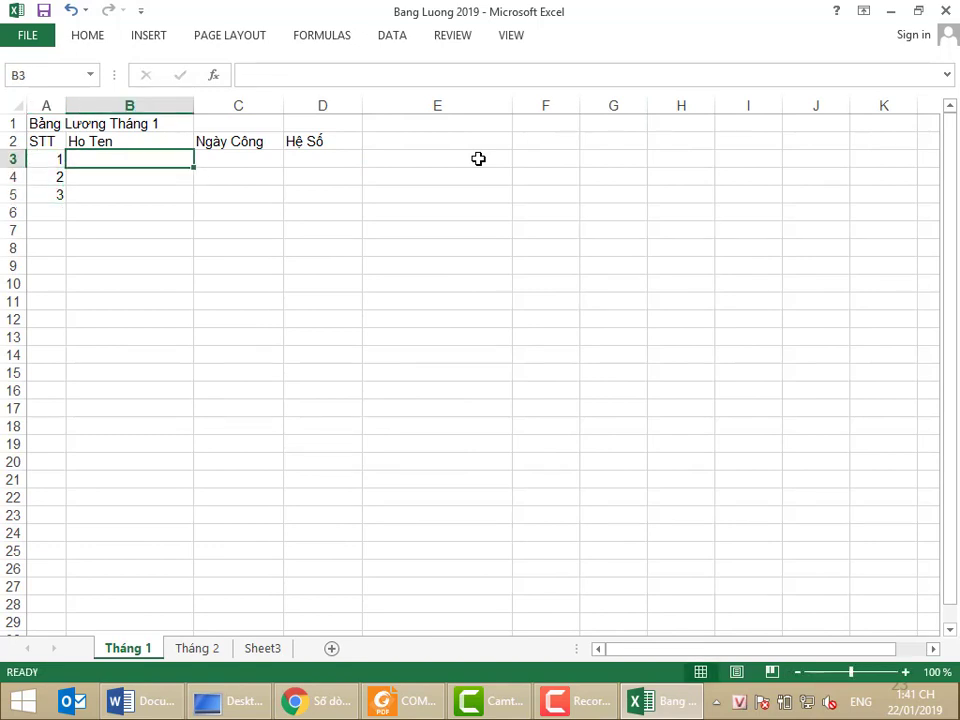
{"action": "type", "text": "A"}
{"action": "key", "text": "shift+Down"}
{"action": "key", "text": "Down"}
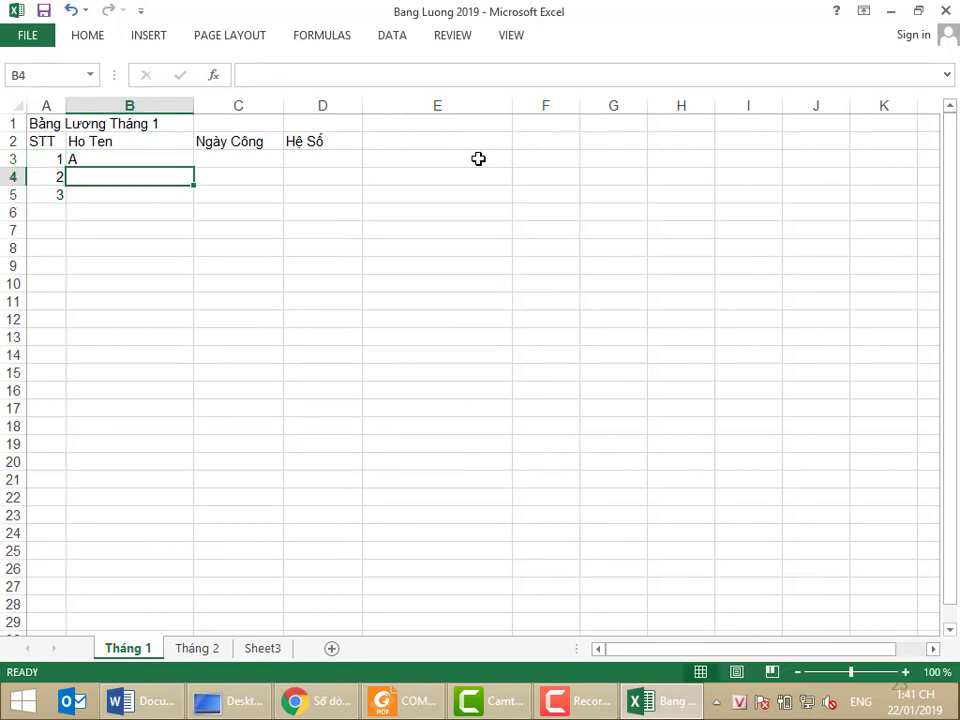
{"action": "key", "text": "Up"}
{"action": "type", "text": "Nguyen "}
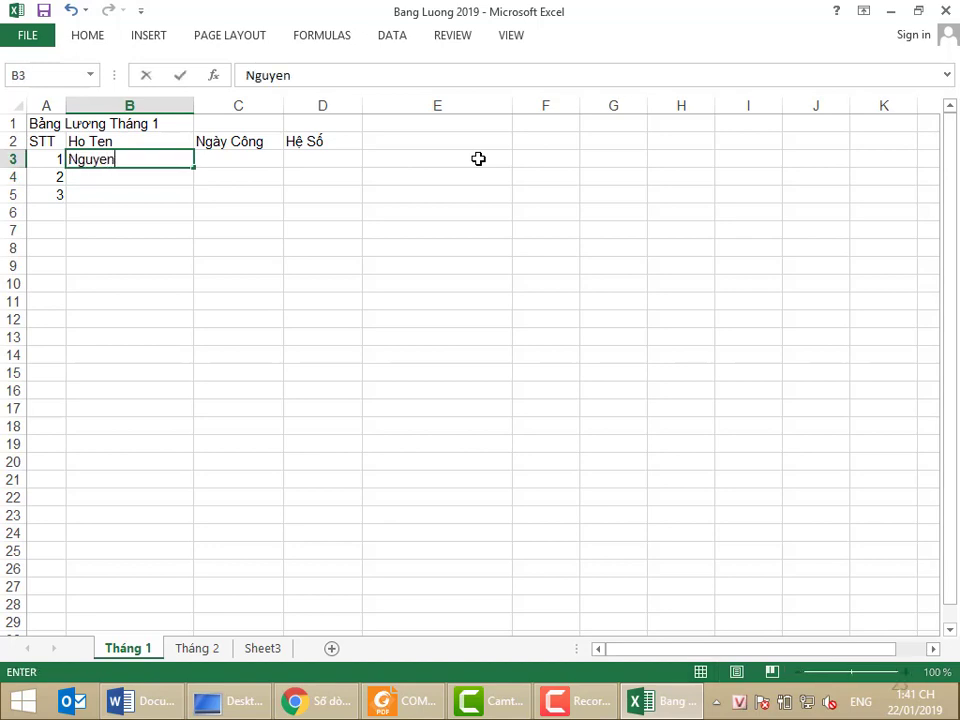
{"action": "type", "text": "A"}
{"action": "key", "text": "Return"}
{"action": "type", "text": "T"}
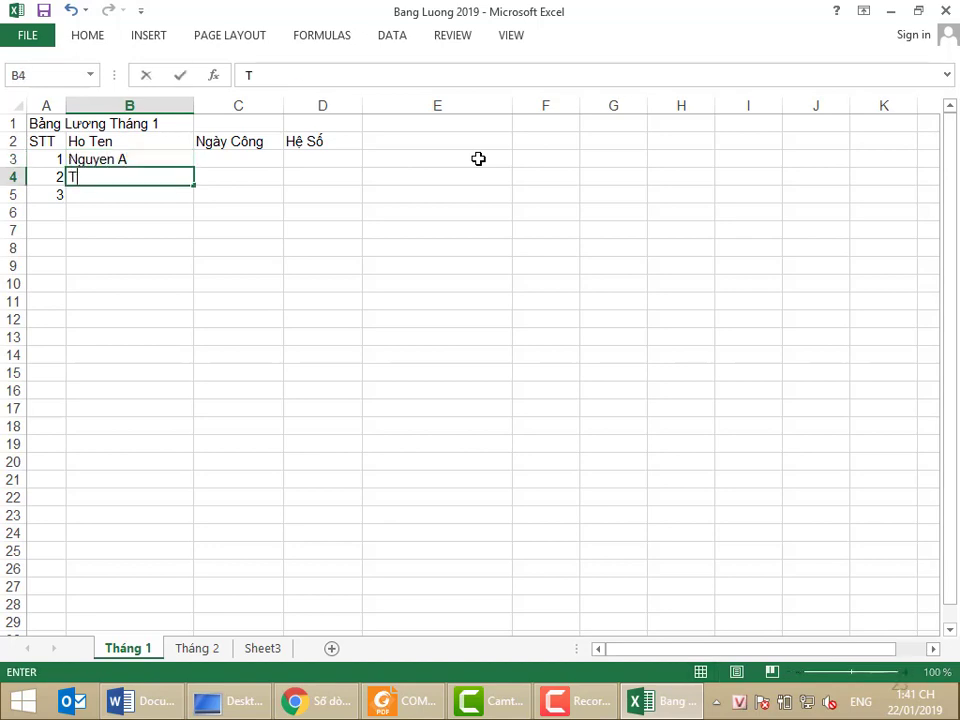
{"action": "type", "text": "ran B"}
{"action": "key", "text": "Return"}
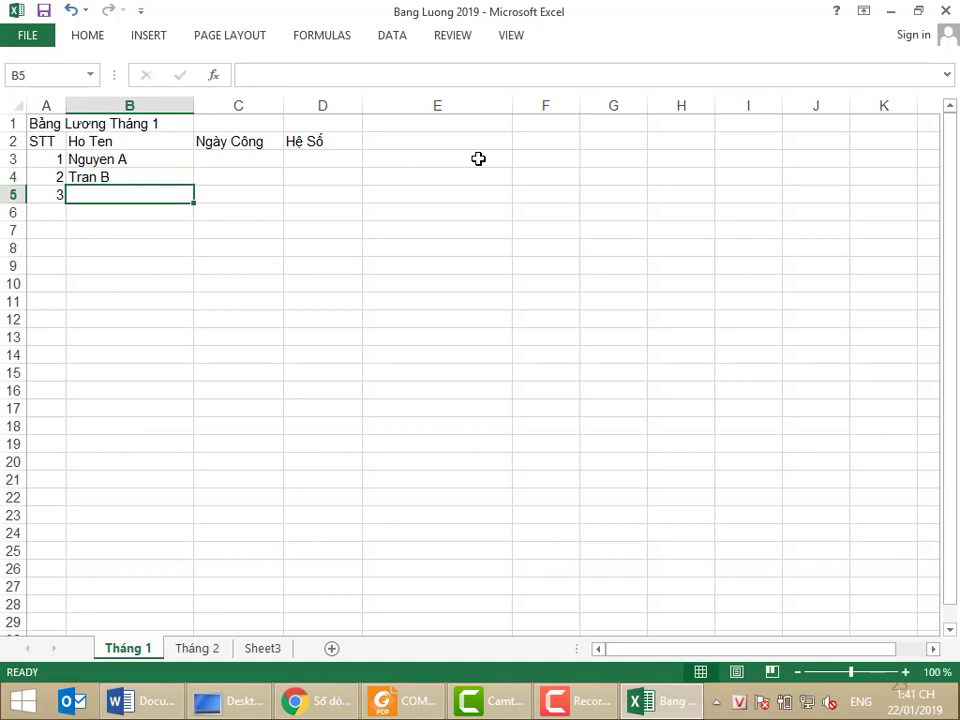
{"action": "type", "text": "Vu"}
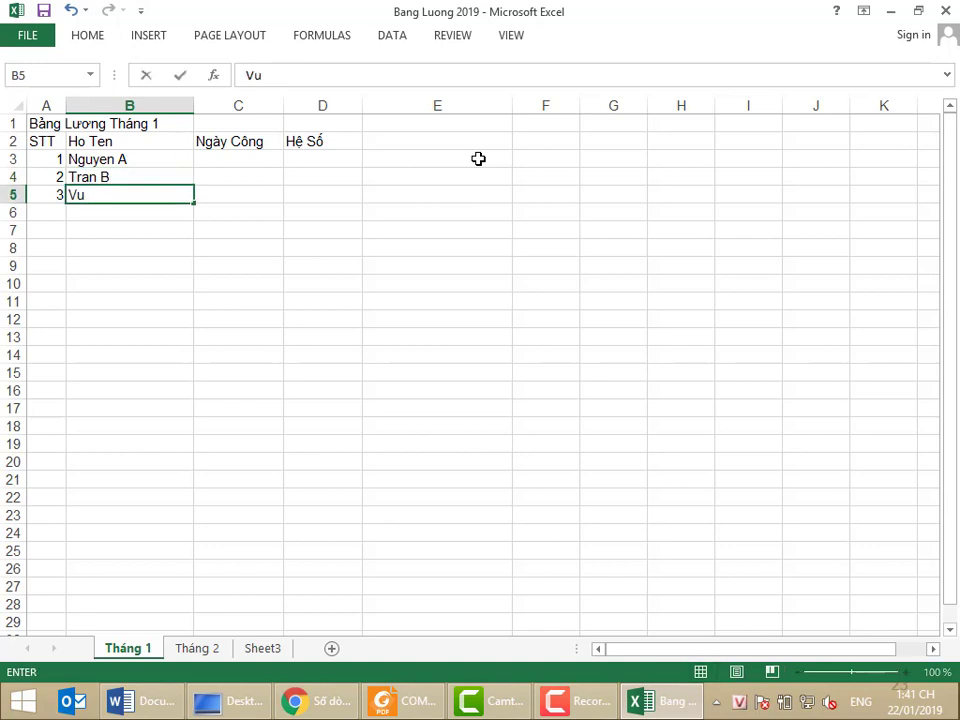
{"action": "type", "text": " C"}
{"action": "key", "text": "Tab"}
Step: Enter working days 23, 12 and 24 in C3:C5
{"action": "key", "text": "Up"}
{"action": "key", "text": "Up"}
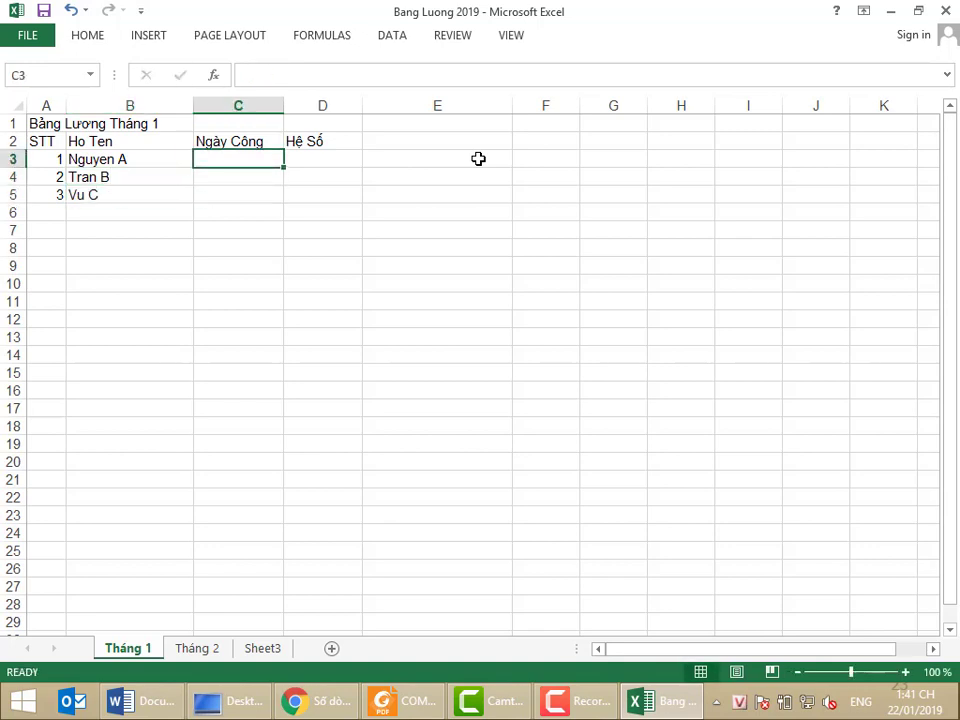
{"action": "type", "text": "23"}
{"action": "key", "text": "Return"}
{"action": "type", "text": "12"}
{"action": "key", "text": "Return"}
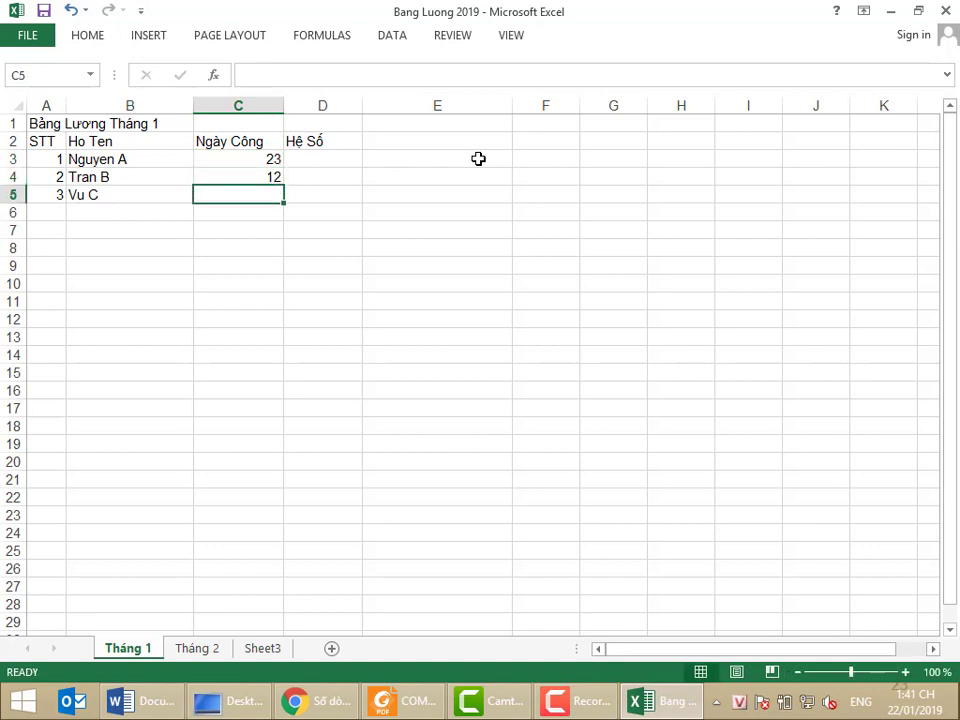
{"action": "type", "text": "24"}
{"action": "key", "text": "Tab"}
Step: Enter Hệ Số values 3, 2 and 4 in D3:D5
{"action": "key", "text": "Up"}
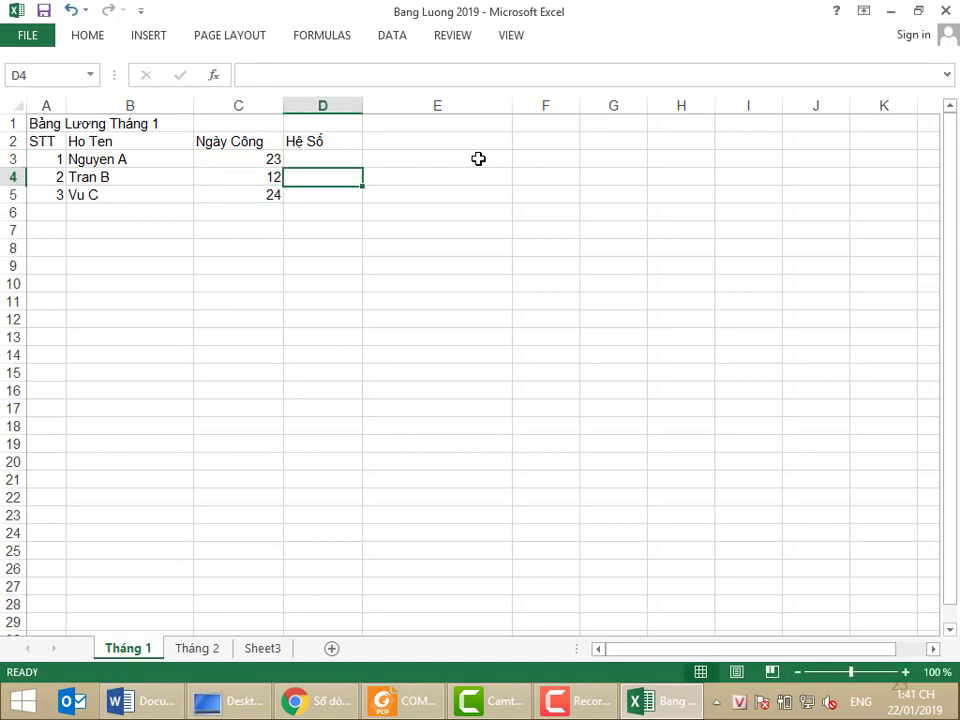
{"action": "key", "text": "Up"}
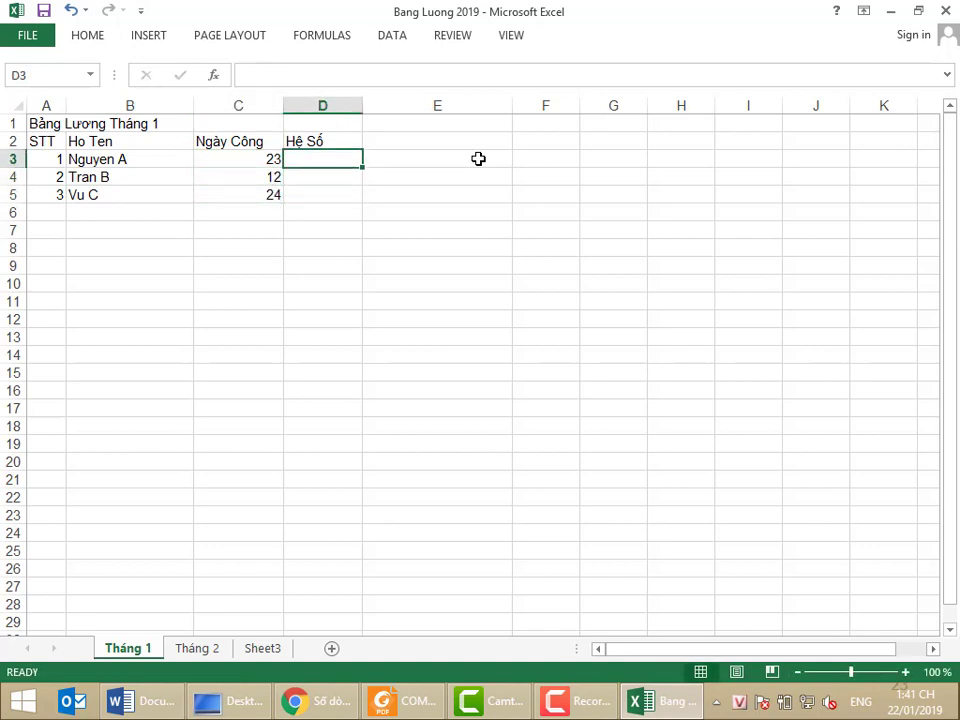
{"action": "type", "text": "3"}
{"action": "key", "text": "Return"}
{"action": "type", "text": "2"}
{"action": "key", "text": "Return"}
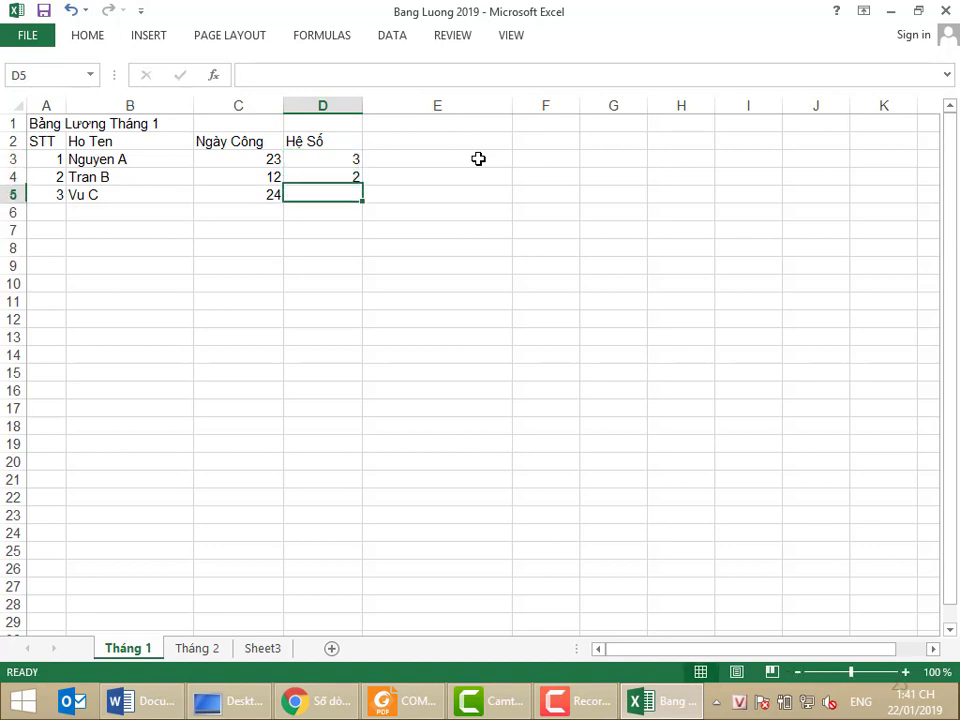
{"action": "type", "text": "4"}
{"action": "key", "text": "Up"}
{"action": "key", "text": "Up"}
Step: Label E1 as LCB/ngày and put the base rate 200000 in F1
{"action": "key", "text": "Up"}
{"action": "key", "text": "Right"}
{"action": "key", "text": "Up"}
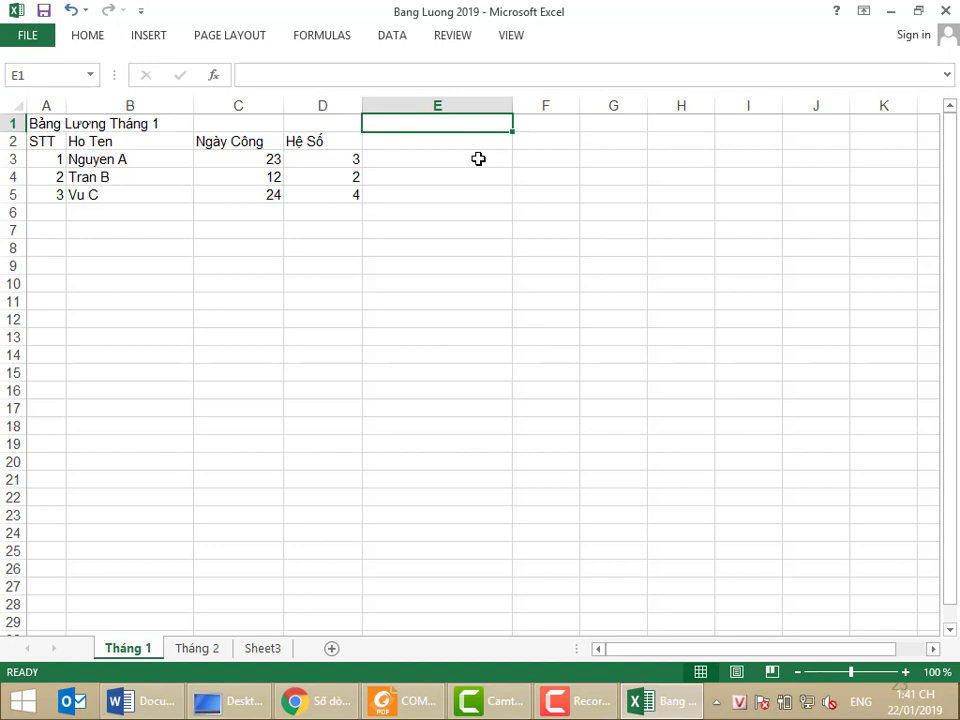
{"action": "type", "text": "LCB"}
{"action": "key", "text": "Tab"}
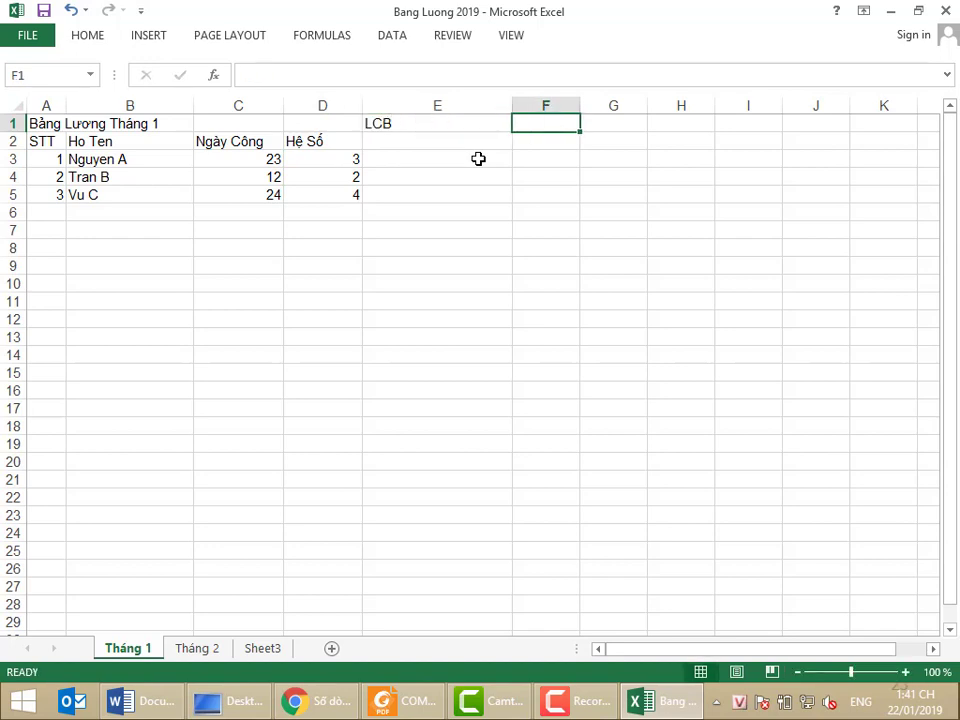
{"action": "type", "text": "800"}
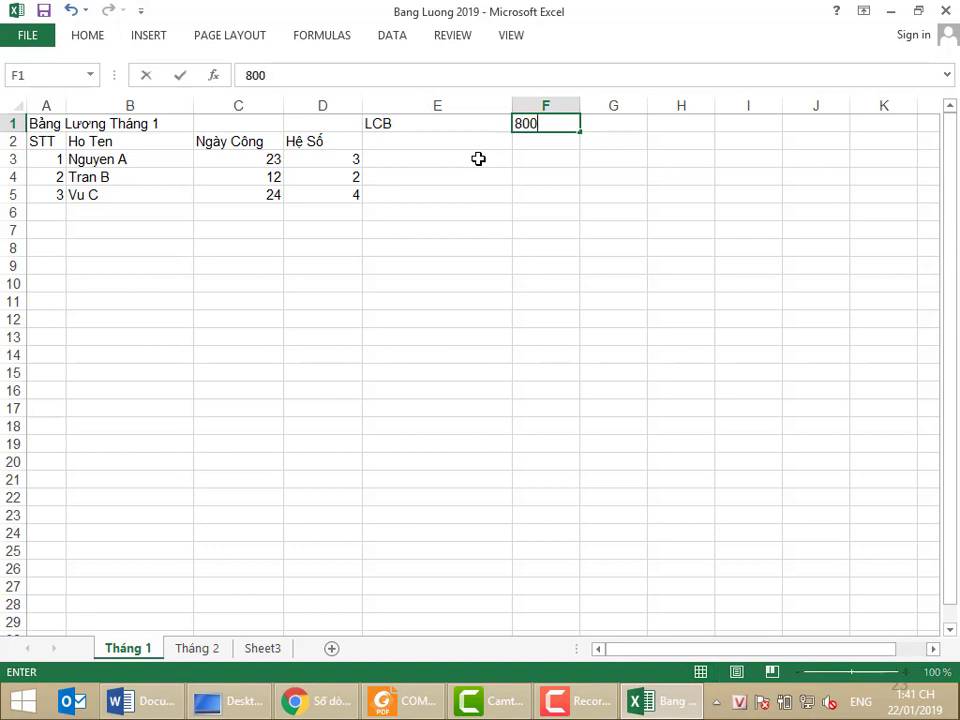
{"action": "key", "text": "Return"}
{"action": "key", "text": "Up"}
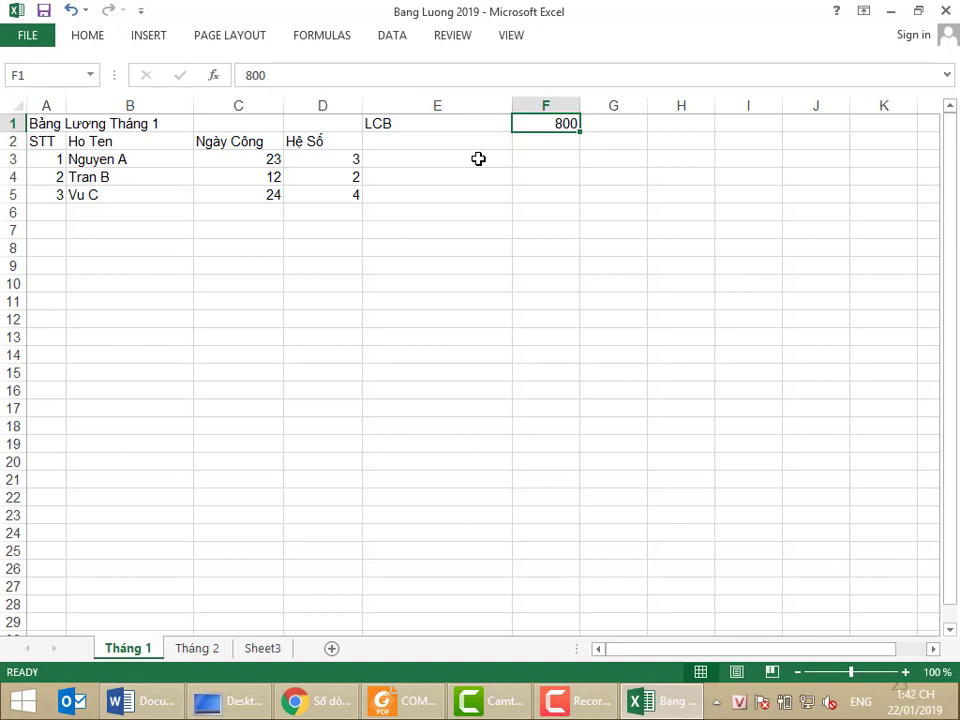
{"action": "type", "text": "200"}
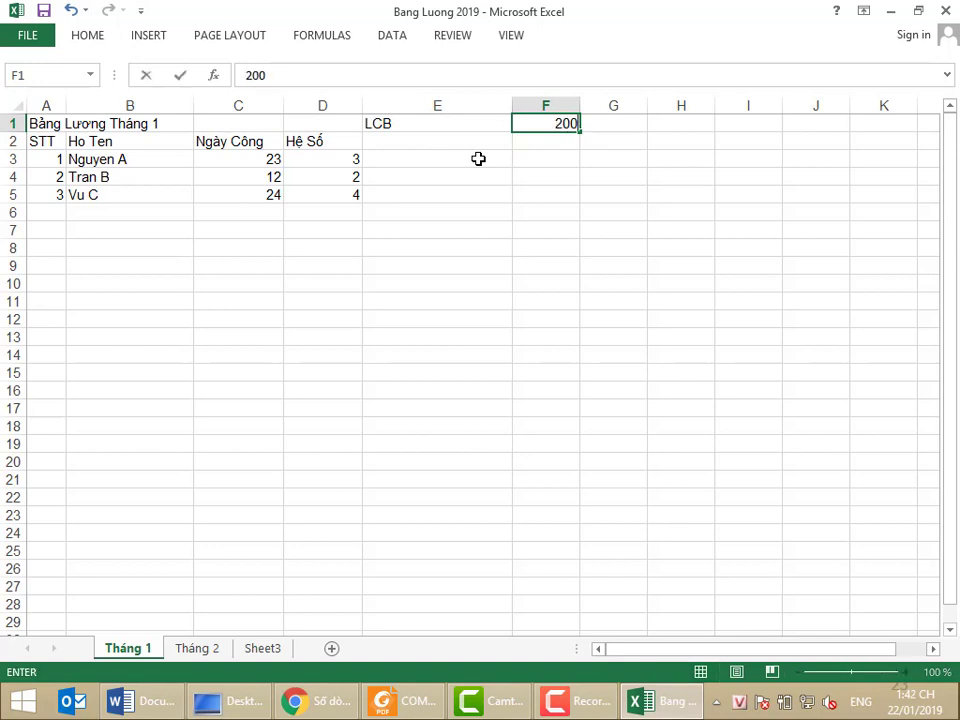
{"action": "type", "text": "000"}
{"action": "key", "text": "Return"}
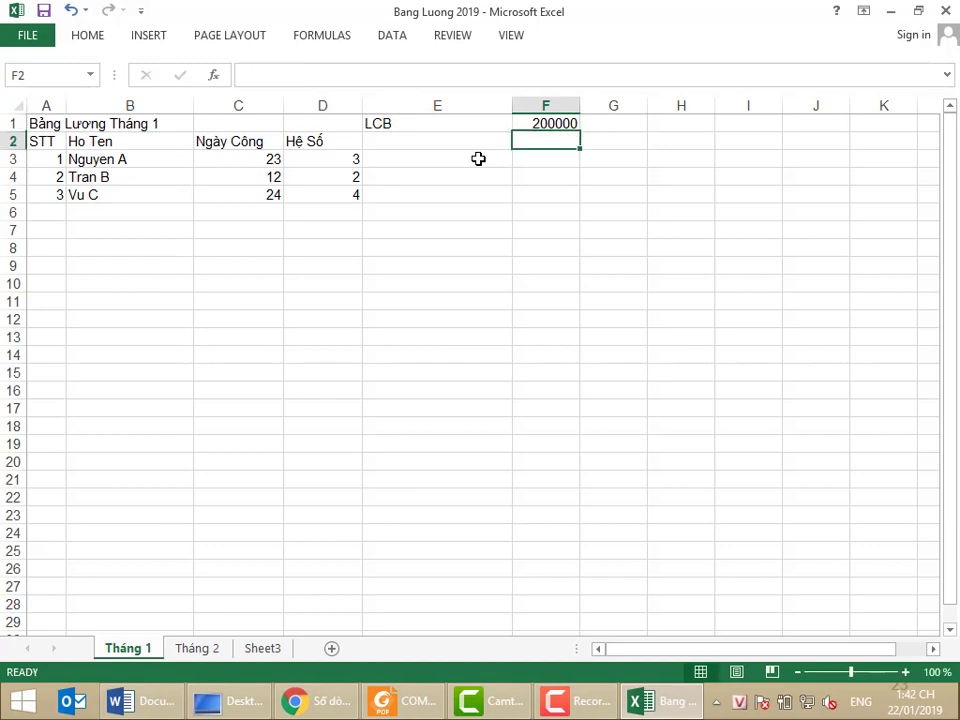
{"action": "double_click", "coordinate": [425, 122]}
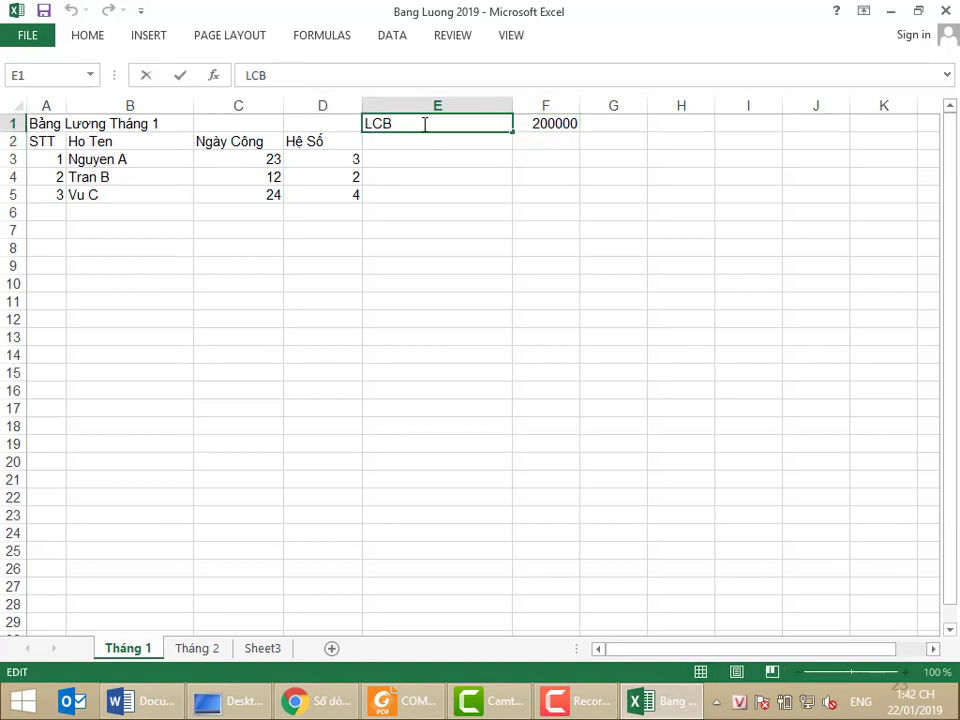
{"action": "type", "text": "/ng"}
{"action": "type", "text": "ày"}
{"action": "key", "text": "Return"}
Step: Select back and forth between the LCB/ngày label in E1 and the 200000 rate in F1
{"action": "left_click", "coordinate": [424, 122]}
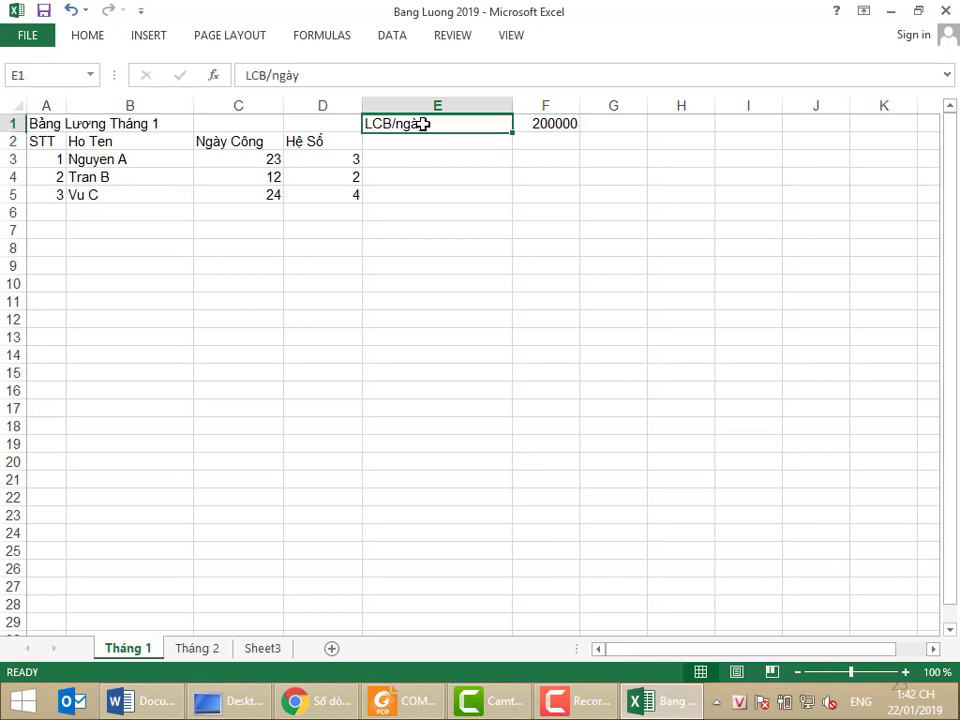
{"action": "left_click", "coordinate": [566, 123]}
{"action": "left_click", "coordinate": [488, 120]}
{"action": "left_click", "coordinate": [570, 121]}
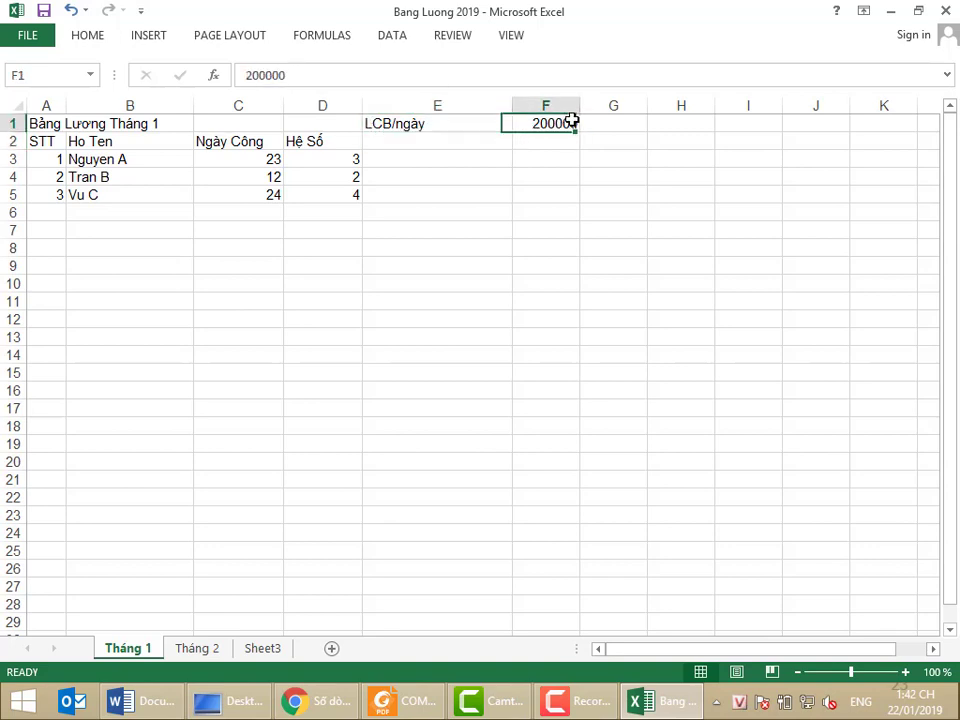
{"action": "left_click", "coordinate": [505, 121]}
{"action": "left_click", "coordinate": [516, 123]}
{"action": "left_click", "coordinate": [506, 123]}
{"action": "left_click", "coordinate": [555, 123]}
{"action": "left_click", "coordinate": [497, 122]}
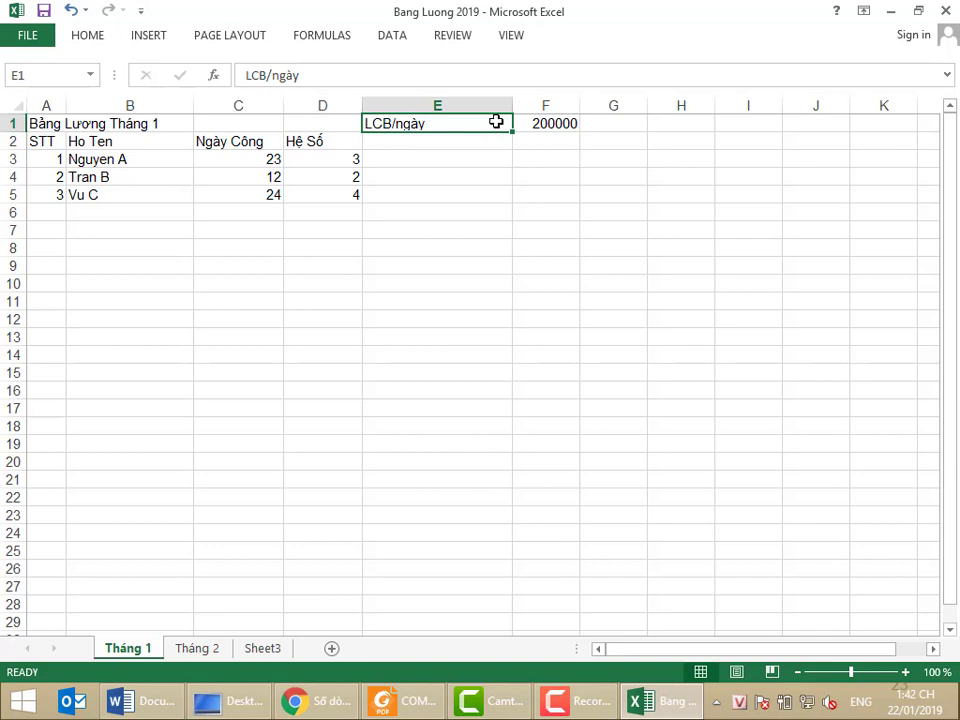
{"action": "left_click", "coordinate": [440, 145]}
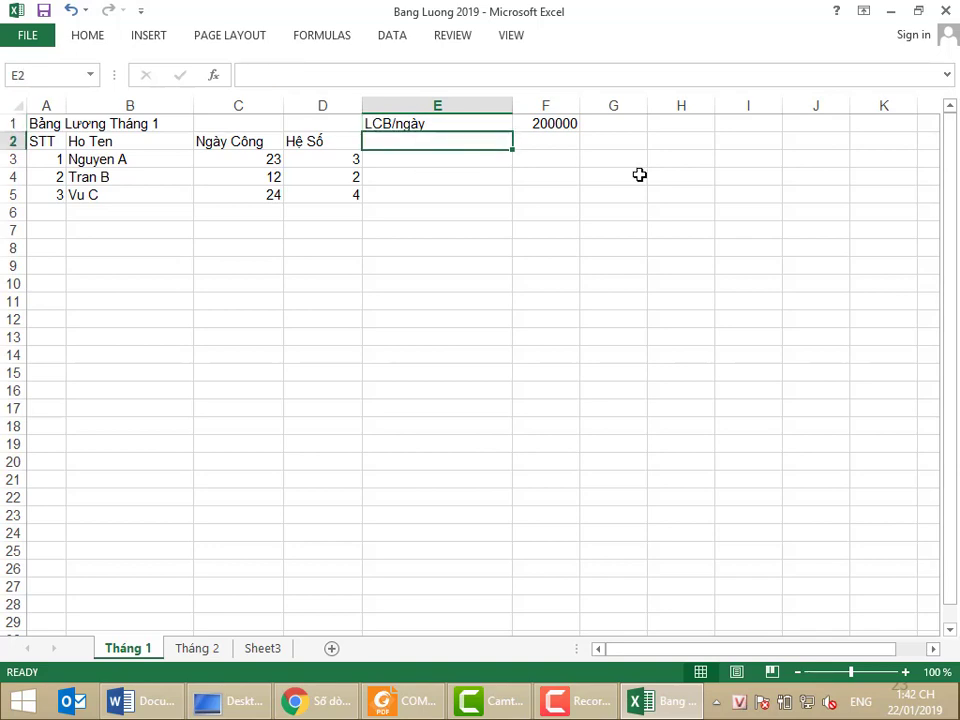
Step: Enter the heading Thành Tiền in E2
{"action": "type", "text": "Thu"}
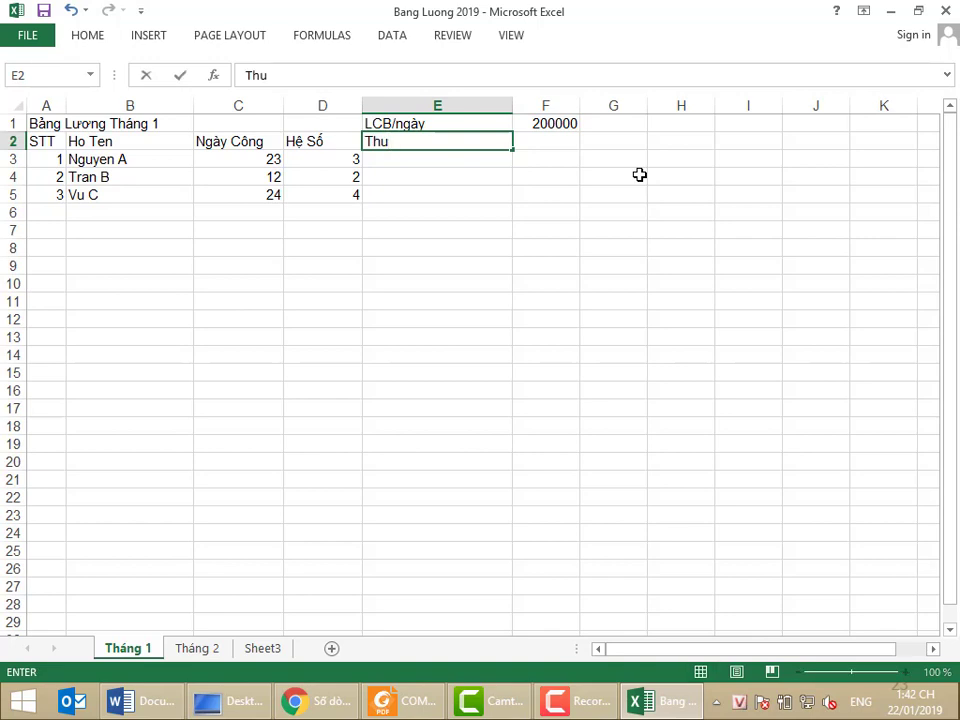
{"action": "key", "text": "BackSpace"}
{"action": "key", "text": "BackSpace"}
{"action": "type", "text": "hành"}
{"action": "type", "text": " Tieng"}
{"action": "key", "text": "BackSpace"}
{"action": "key", "text": "BackSpace"}
{"action": "key", "text": "BackSpace"}
{"action": "type", "text": "ền"}
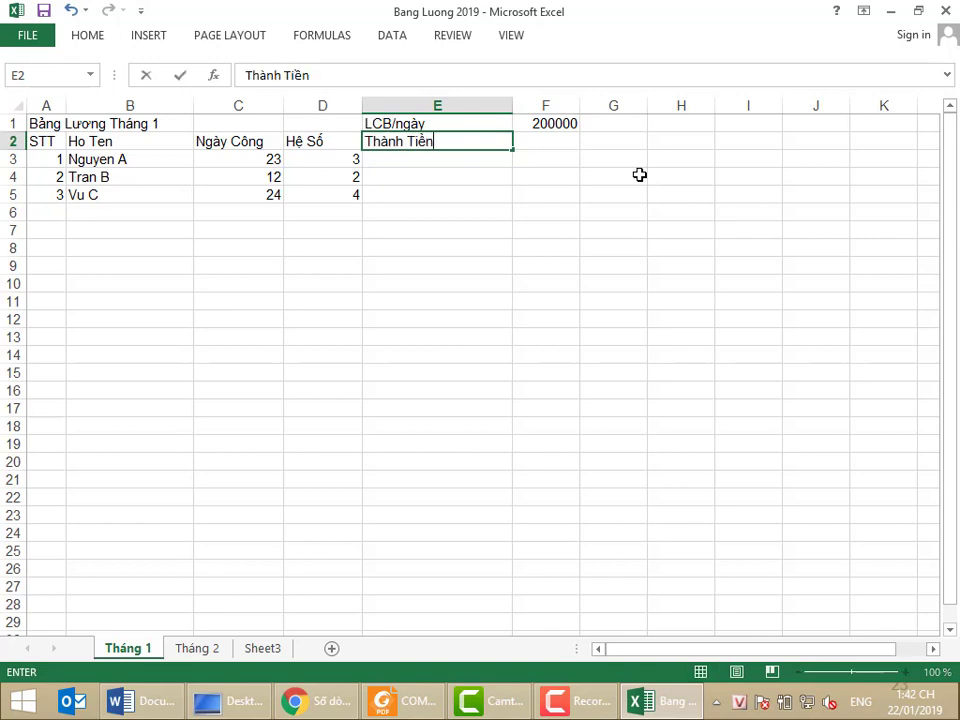
{"action": "key", "text": "Return"}
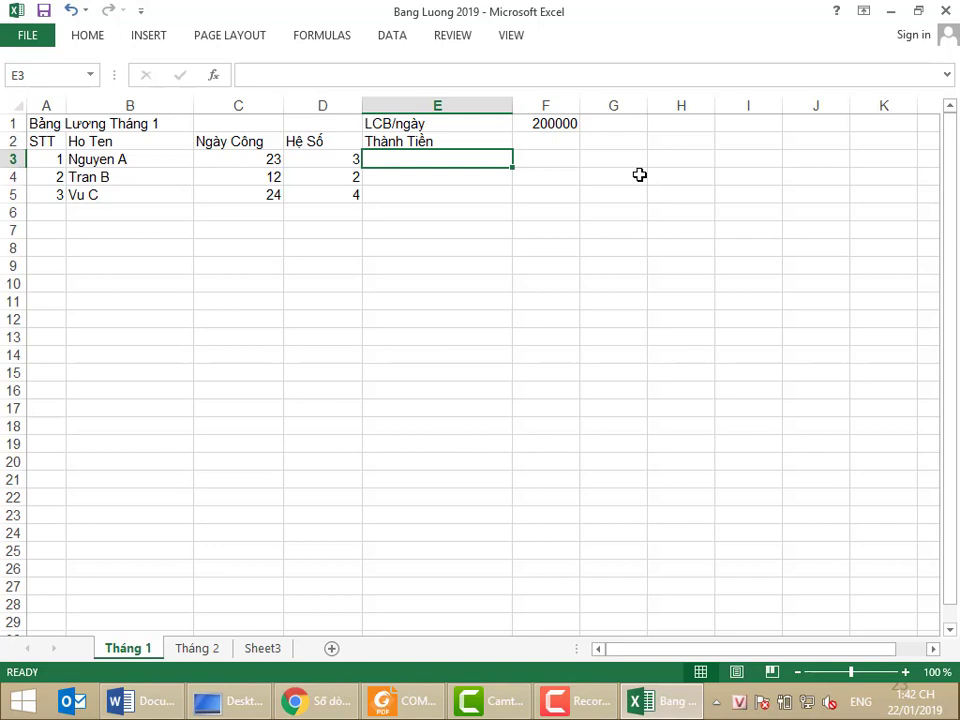
Step: Change the first employee's working days in C3 to 10
{"action": "left_click", "coordinate": [253, 159]}
{"action": "type", "text": "10"}
{"action": "key", "text": "Return"}
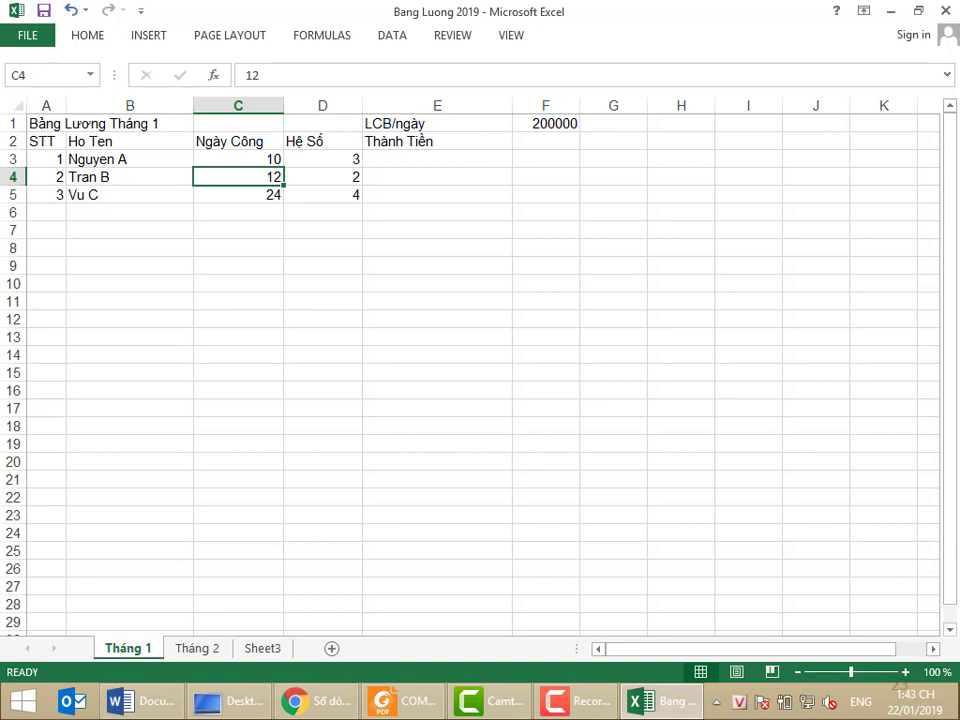
{"action": "left_click", "coordinate": [433, 161]}
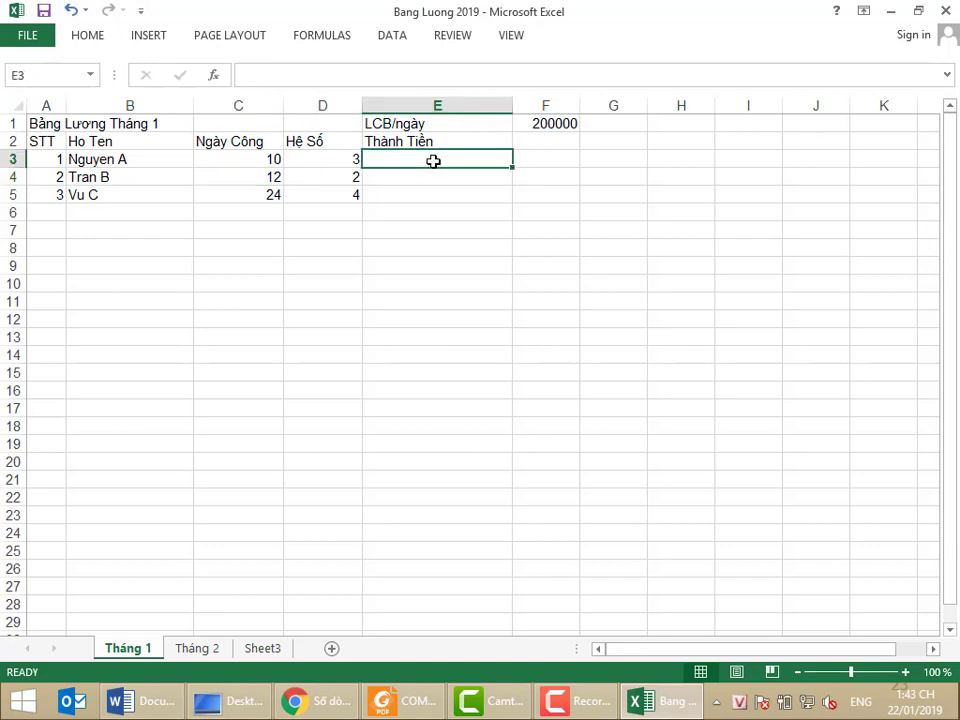
Step: Enter =10*3*200000 in E3, giving 6000000, and restore C3 to 23
{"action": "type", "text": "="}
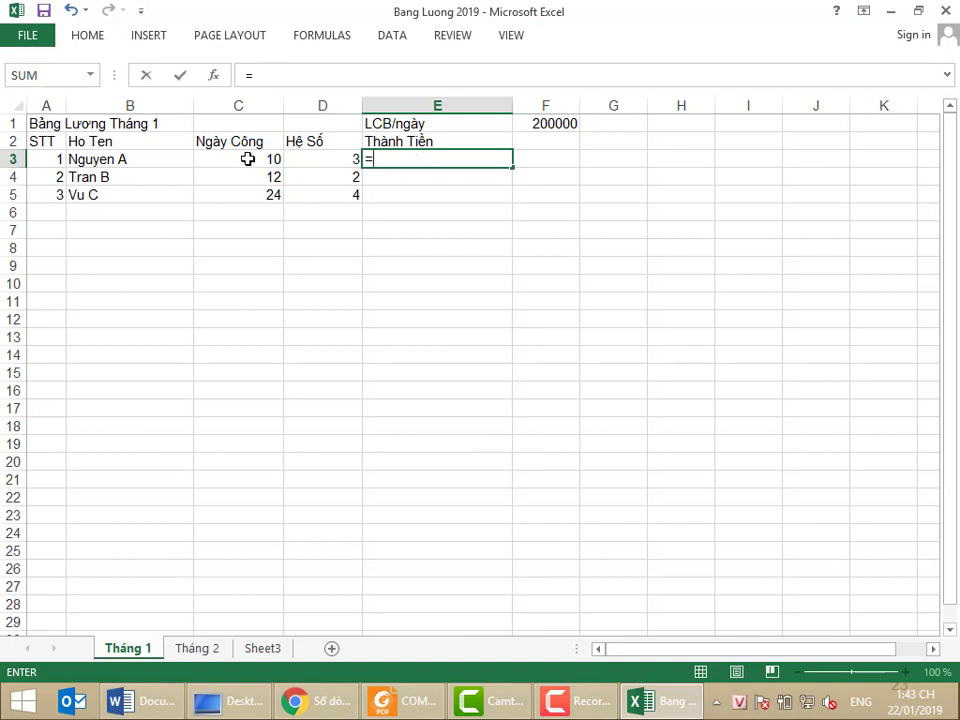
{"action": "type", "text": "10"}
{"action": "type", "text": "*"}
{"action": "type", "text": "3"}
{"action": "type", "text": "*"}
{"action": "type", "text": "2000"}
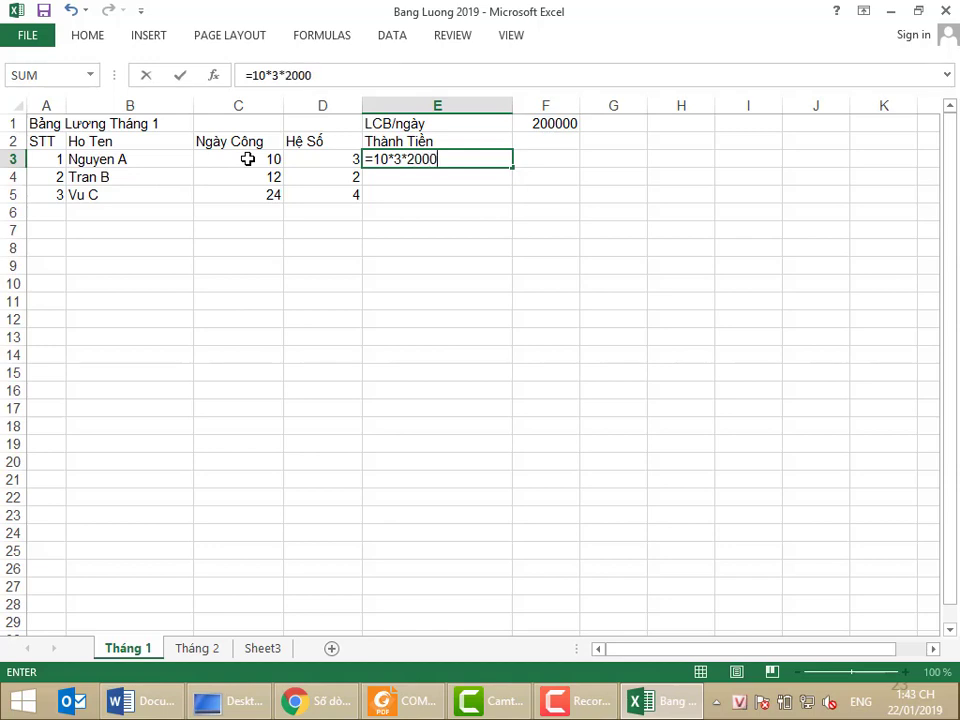
{"action": "type", "text": "00"}
{"action": "key", "text": "Return"}
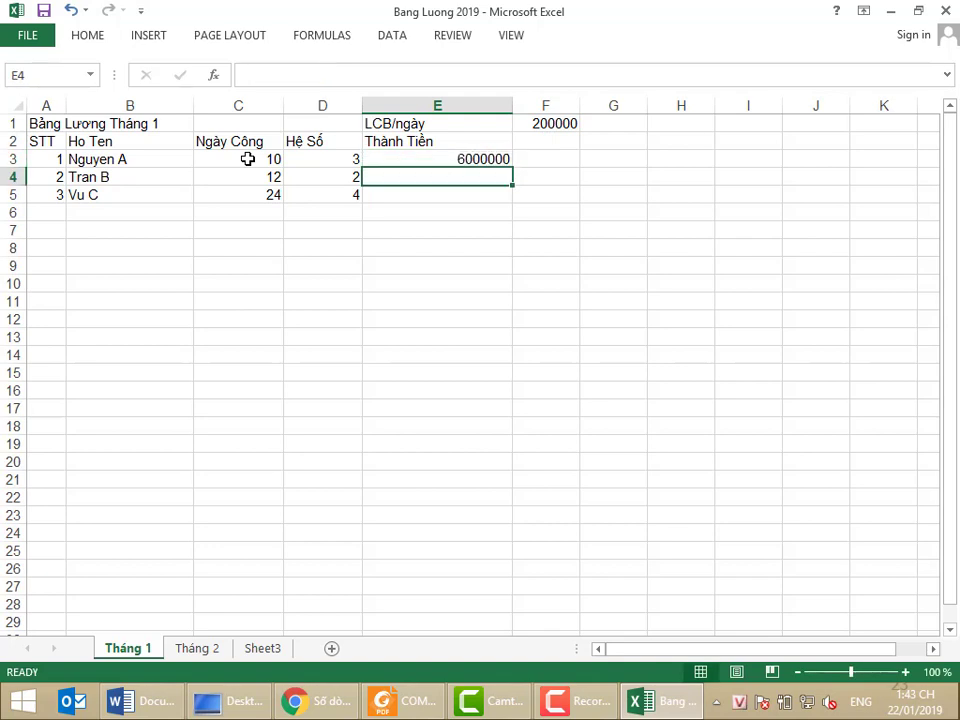
{"action": "key", "text": "Up"}
{"action": "key", "text": "Left"}
{"action": "key", "text": "Left"}
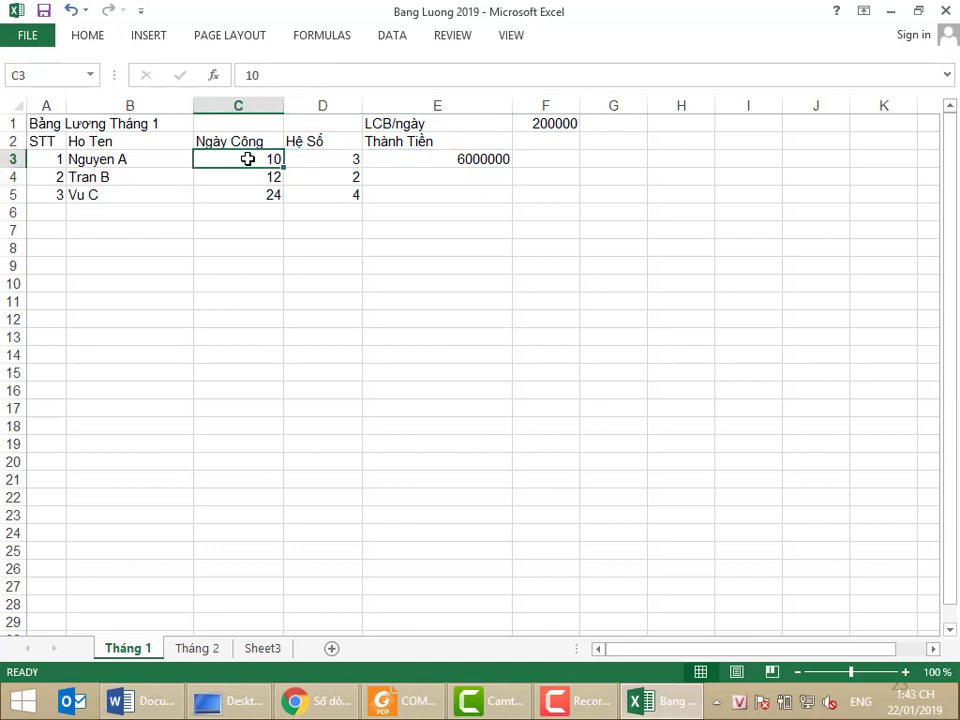
{"action": "type", "text": "23"}
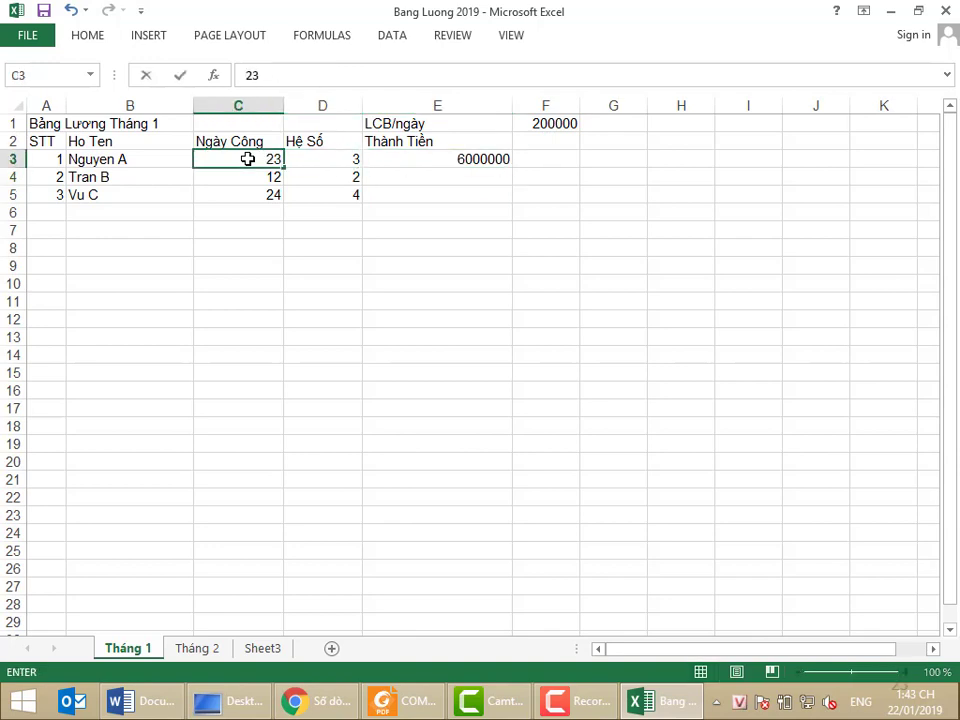
{"action": "key", "text": "ctrl+Return"}
{"action": "key", "text": "Right"}
{"action": "key", "text": "Right"}
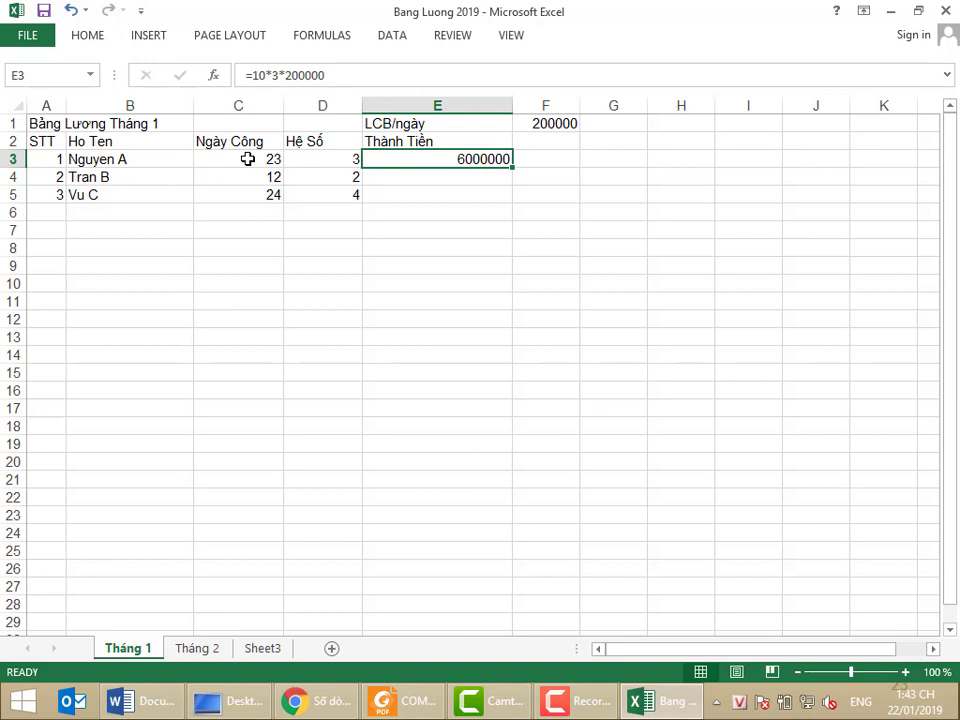
Step: Enter the cell-based formula =C3*D3*F1 in E3
{"action": "type", "text": "="}
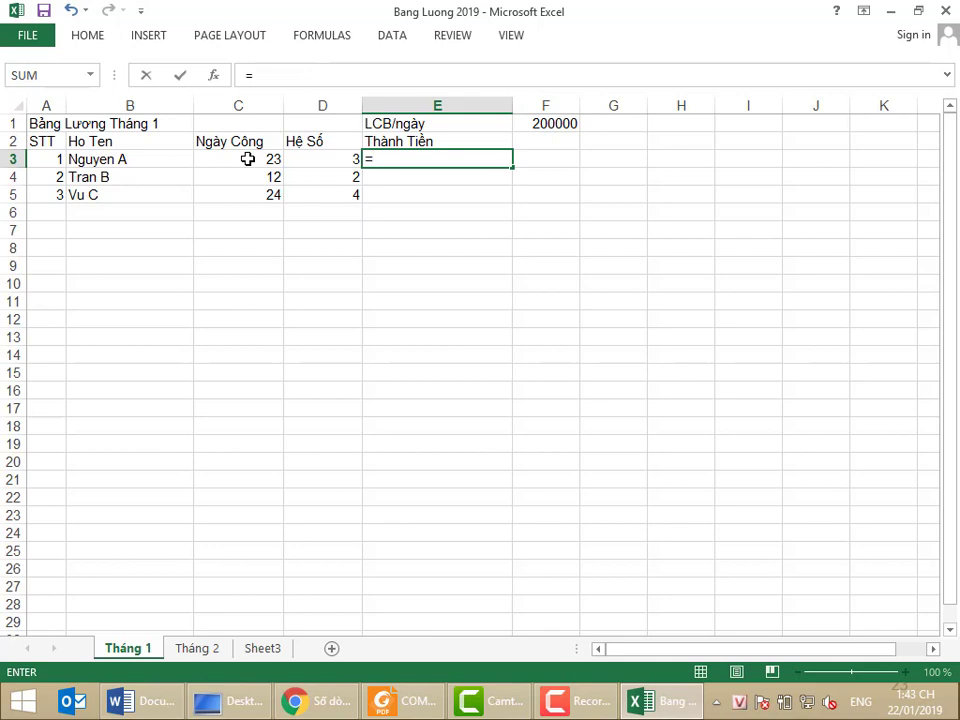
{"action": "left_click", "coordinate": [247, 159]}
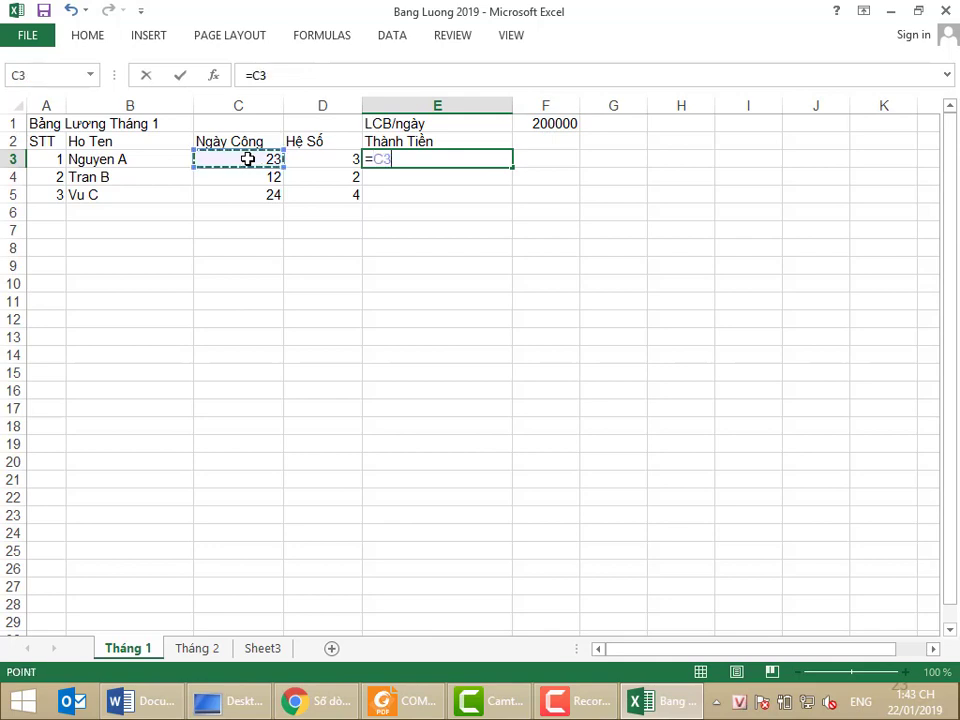
{"action": "type", "text": "*"}
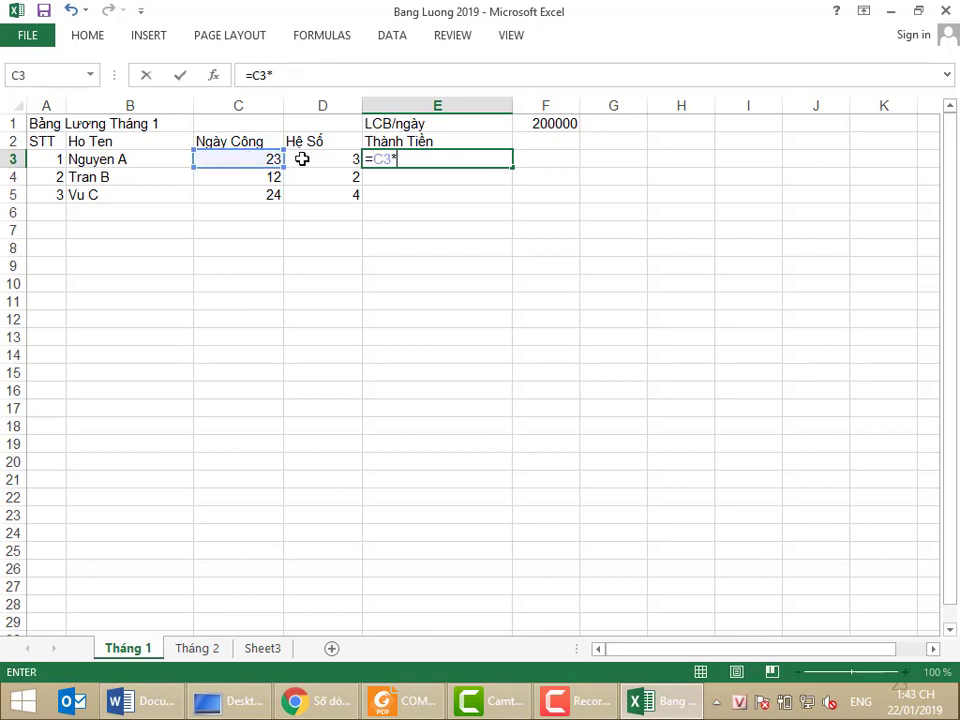
{"action": "left_click", "coordinate": [314, 158]}
{"action": "type", "text": "*"}
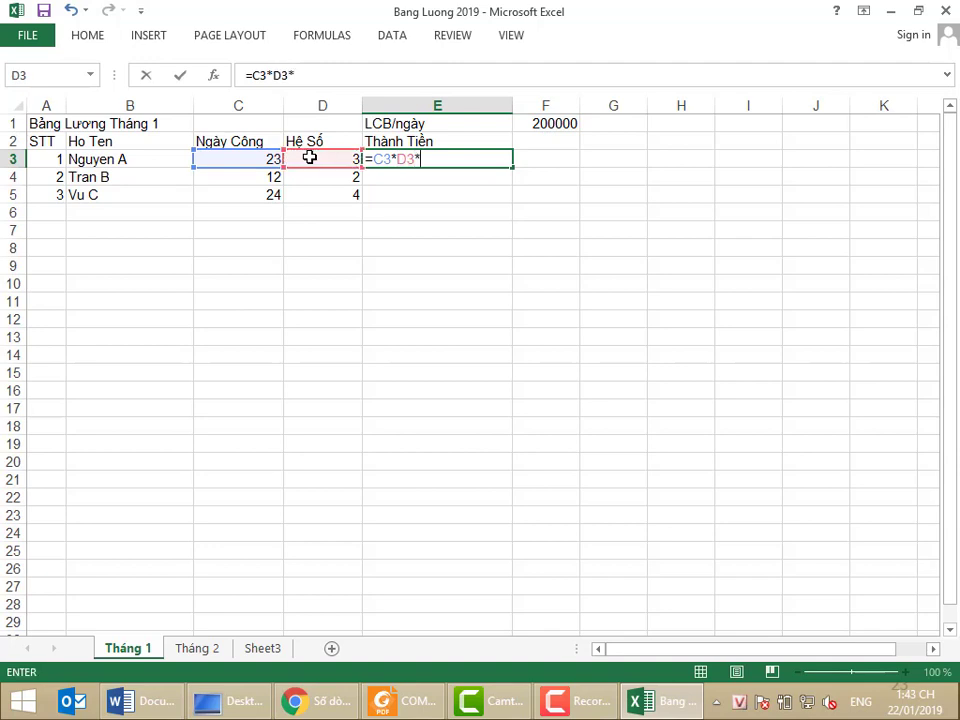
{"action": "left_click", "coordinate": [548, 121]}
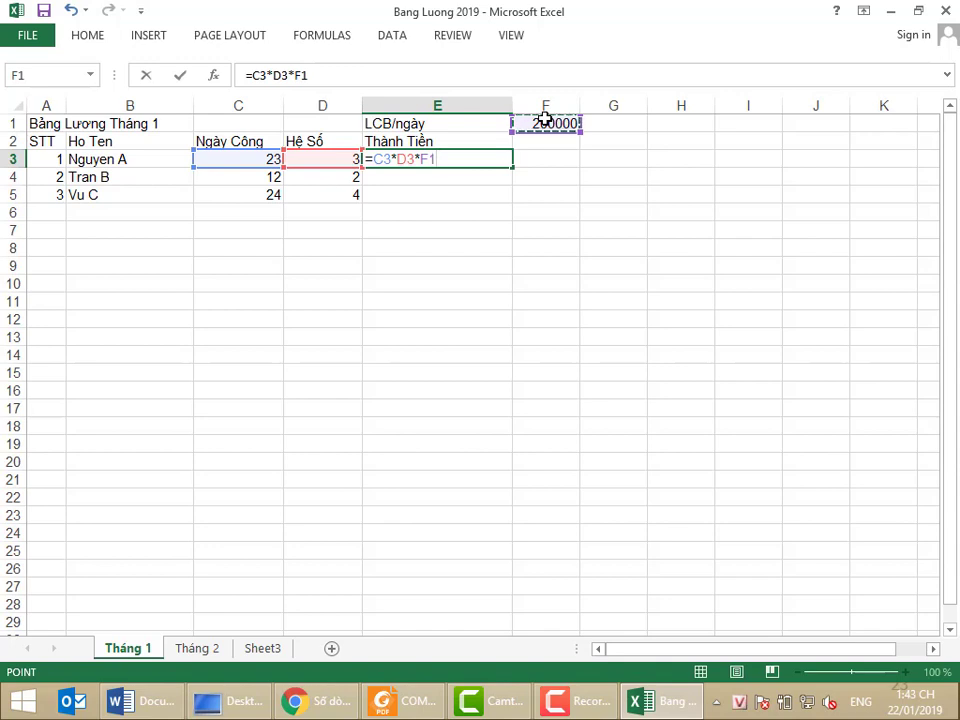
{"action": "key", "text": "Return"}
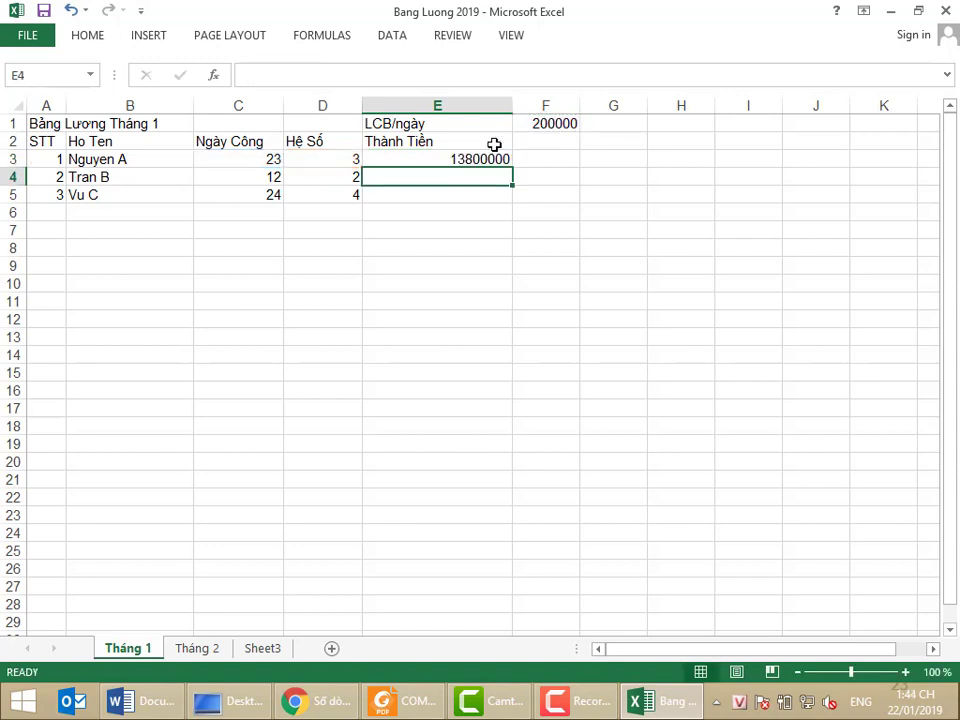
{"action": "left_click", "coordinate": [443, 160]}
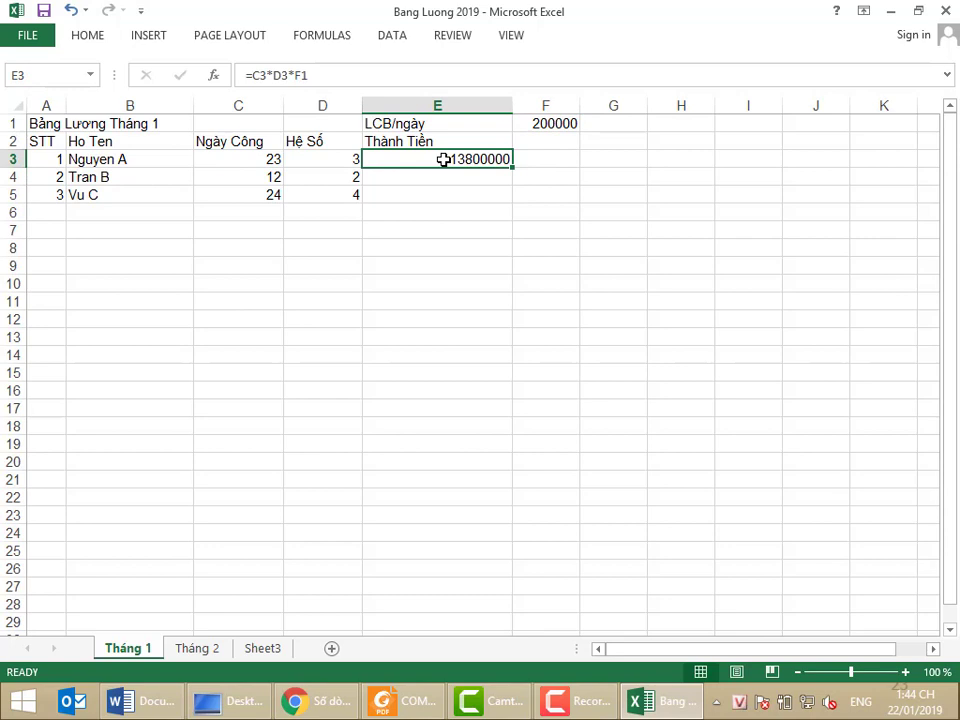
Step: Change C3 to 20 and check that E3 recalculates to 12000000
{"action": "left_click", "coordinate": [258, 160]}
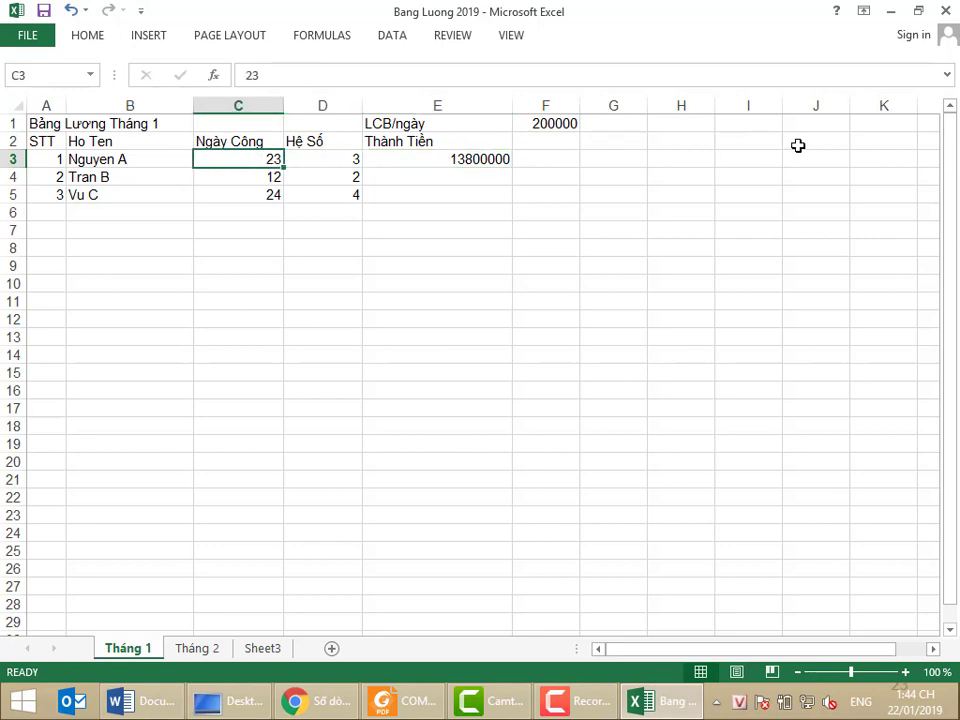
{"action": "type", "text": "20"}
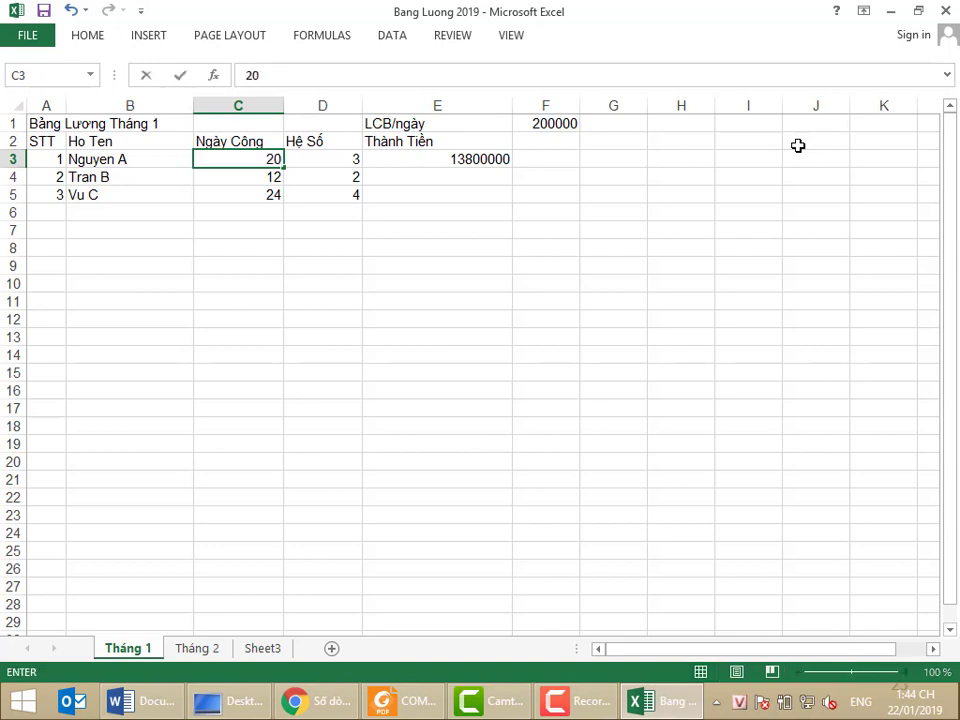
{"action": "key", "text": "Return"}
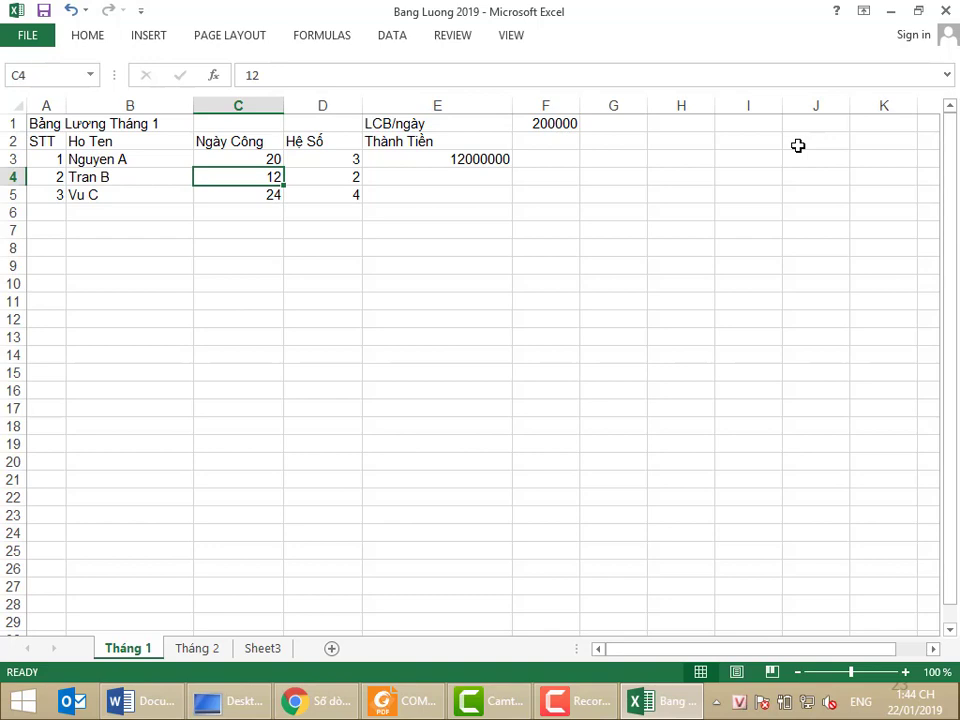
{"action": "key", "text": "Up"}
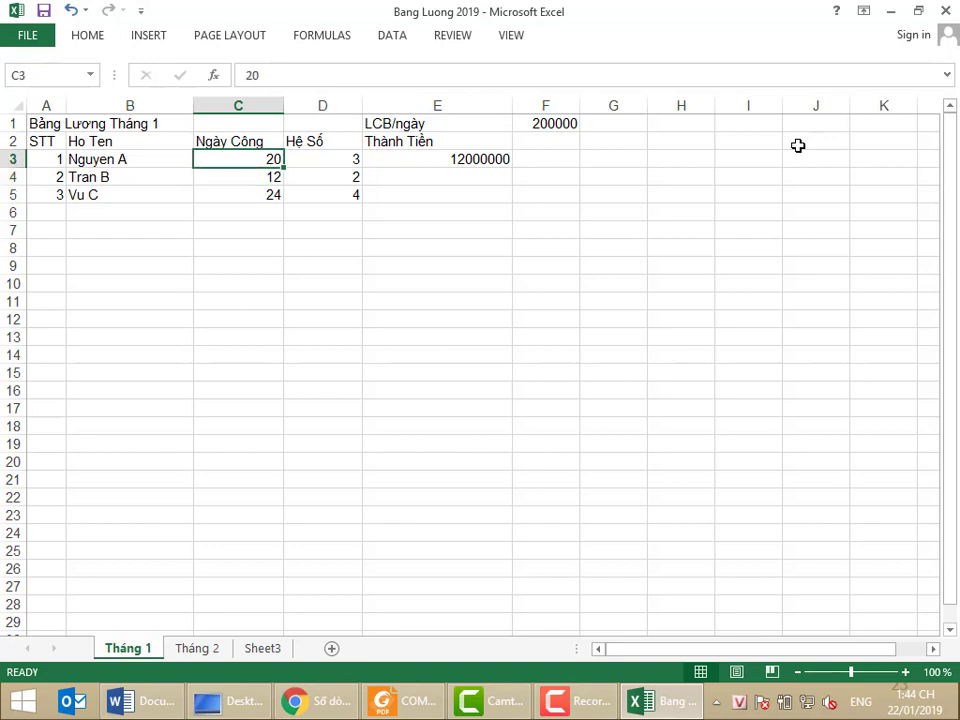
{"action": "key", "text": "Right"}
{"action": "key", "text": "Right"}
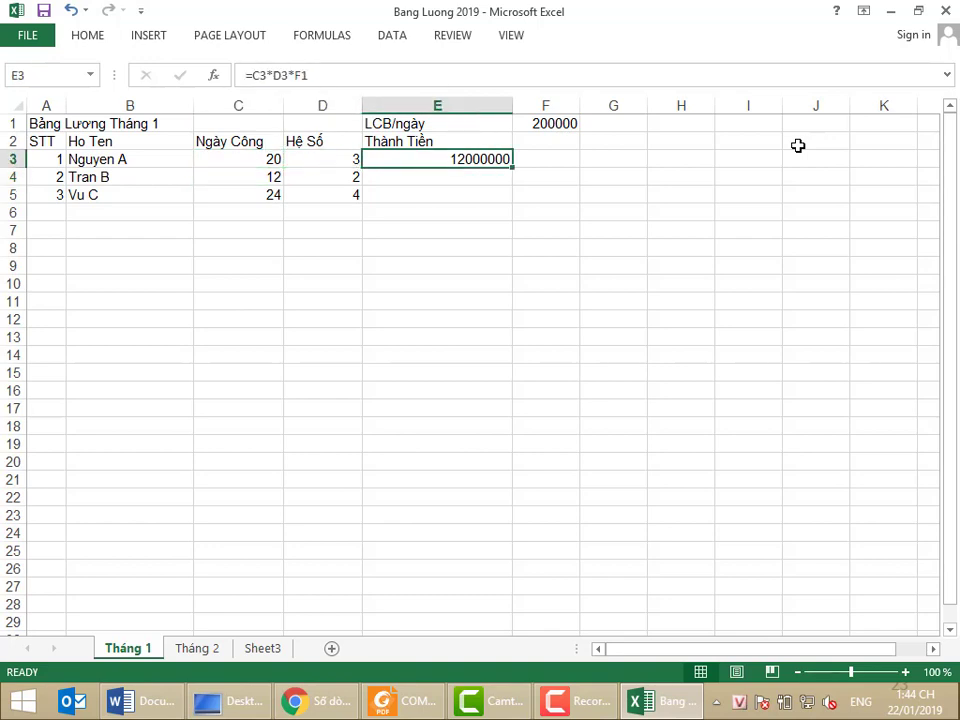
{"action": "key", "text": "Down"}
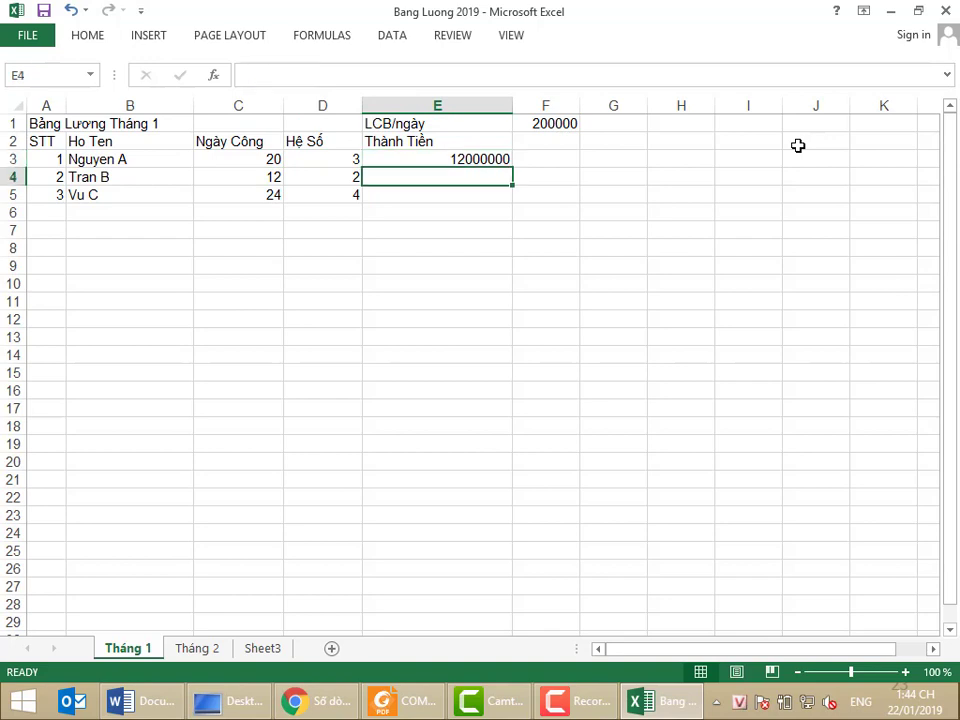
{"action": "key", "text": "Down"}
{"action": "key", "text": "Down"}
{"action": "key", "text": "Down"}
{"action": "key", "text": "Up"}
{"action": "key", "text": "Up"}
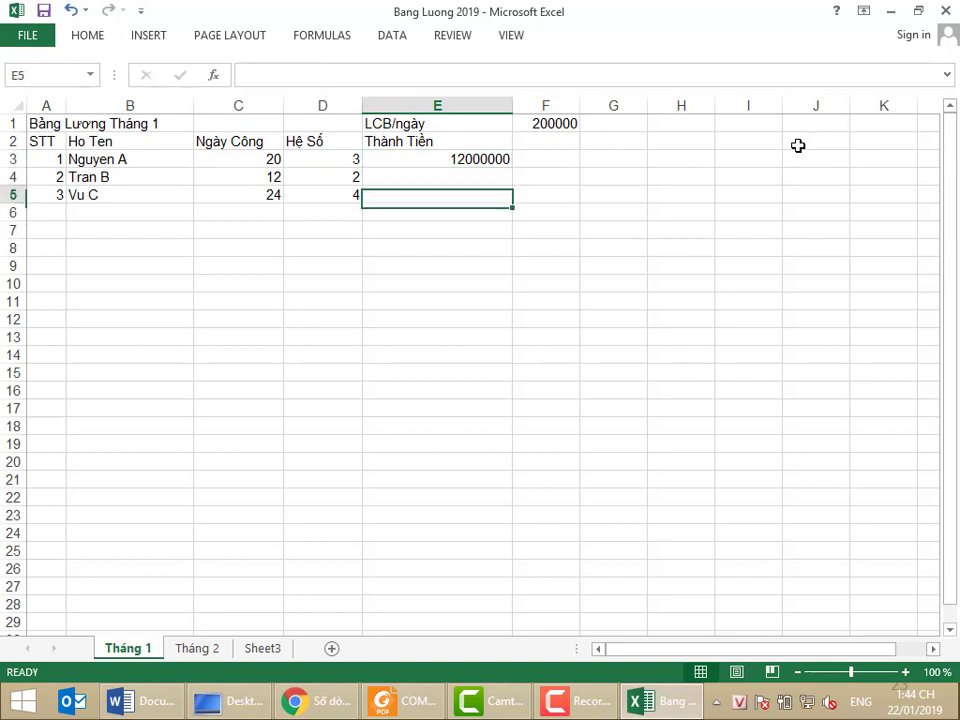
{"action": "key", "text": "Up"}
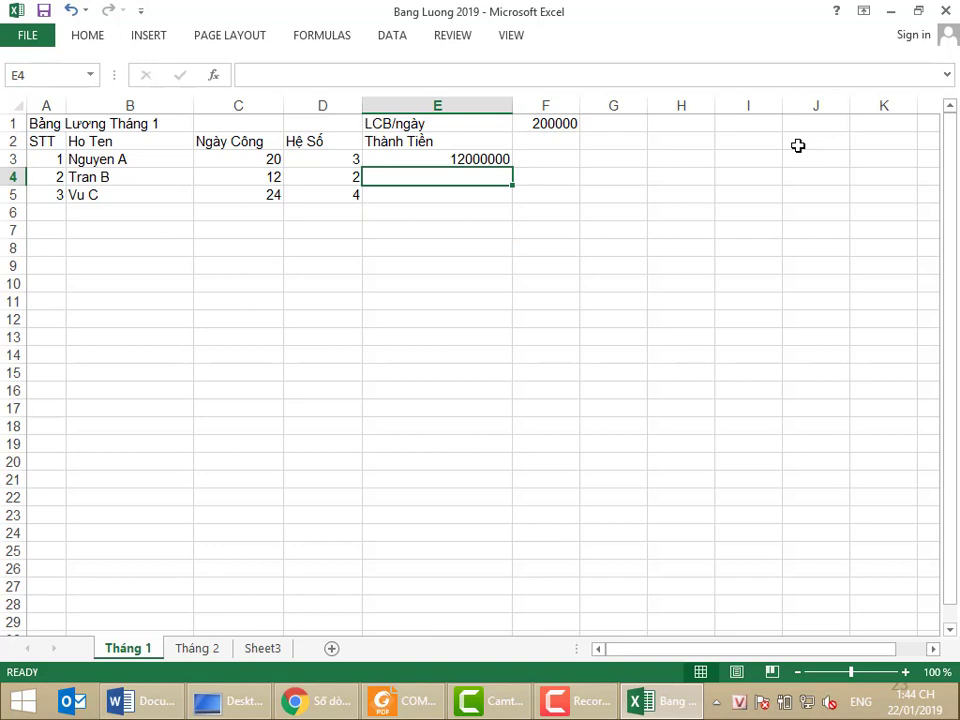
{"action": "key", "text": "Up"}
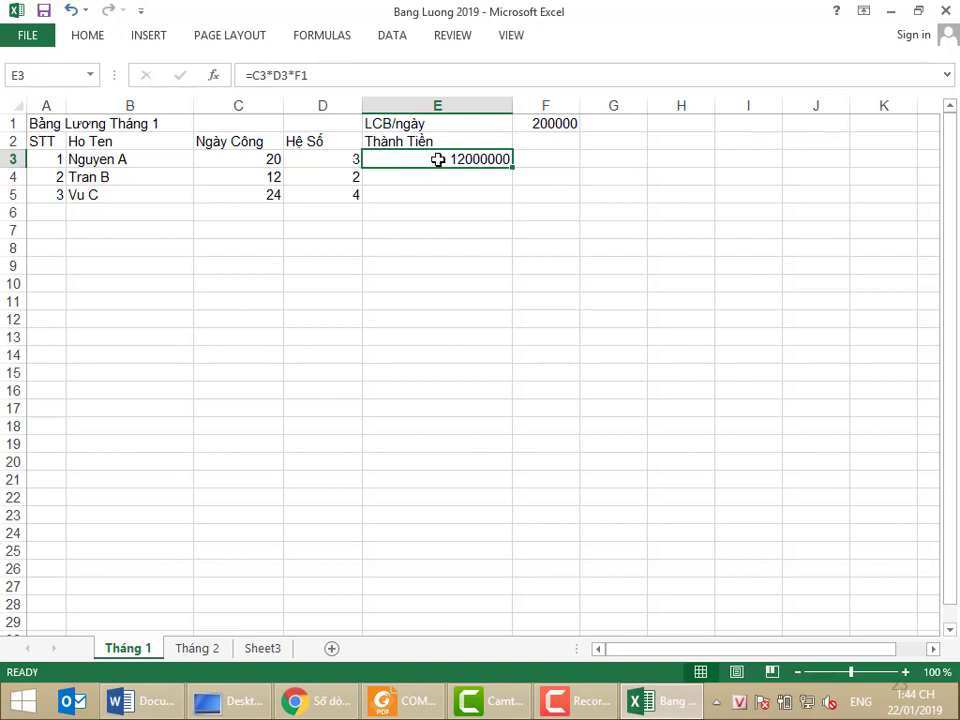
Step: Copy E3's Thành Tiền formula into E4 and E5, producing =C4*D4*F2 and =C5*D5*F3
{"action": "key", "text": "ctrl+c"}
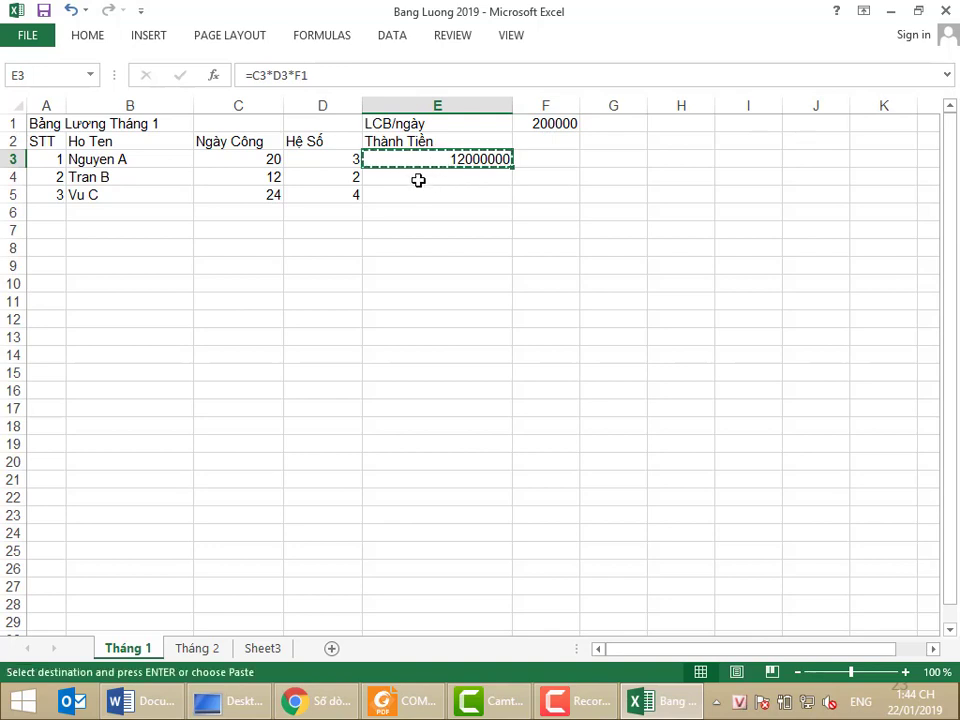
{"action": "left_click", "coordinate": [418, 180]}
{"action": "key", "text": "ctrl+v"}
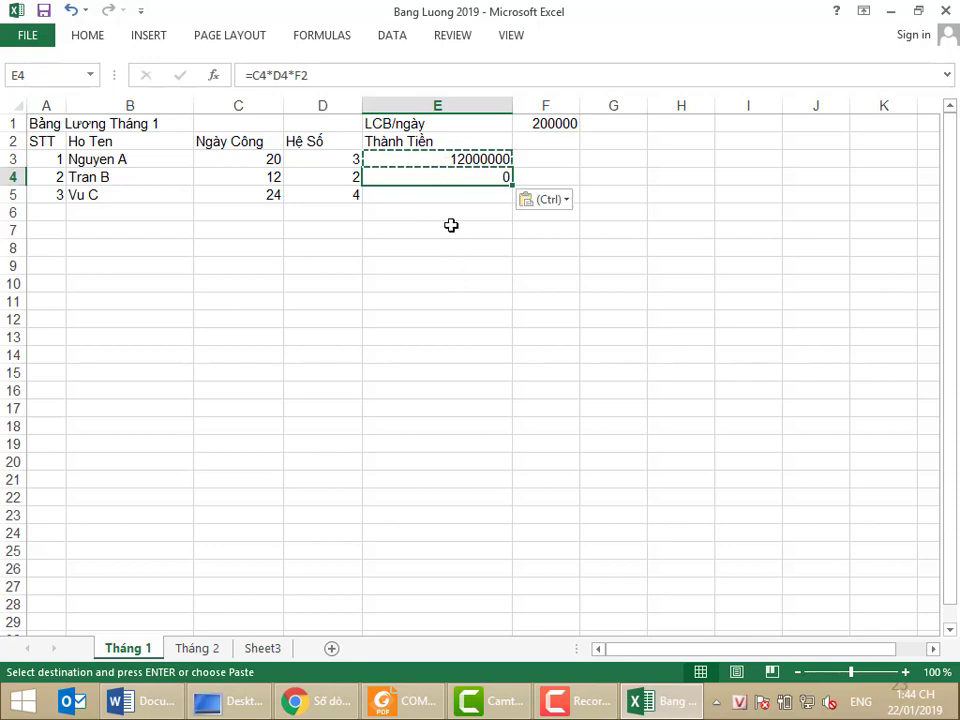
{"action": "left_click", "coordinate": [446, 192]}
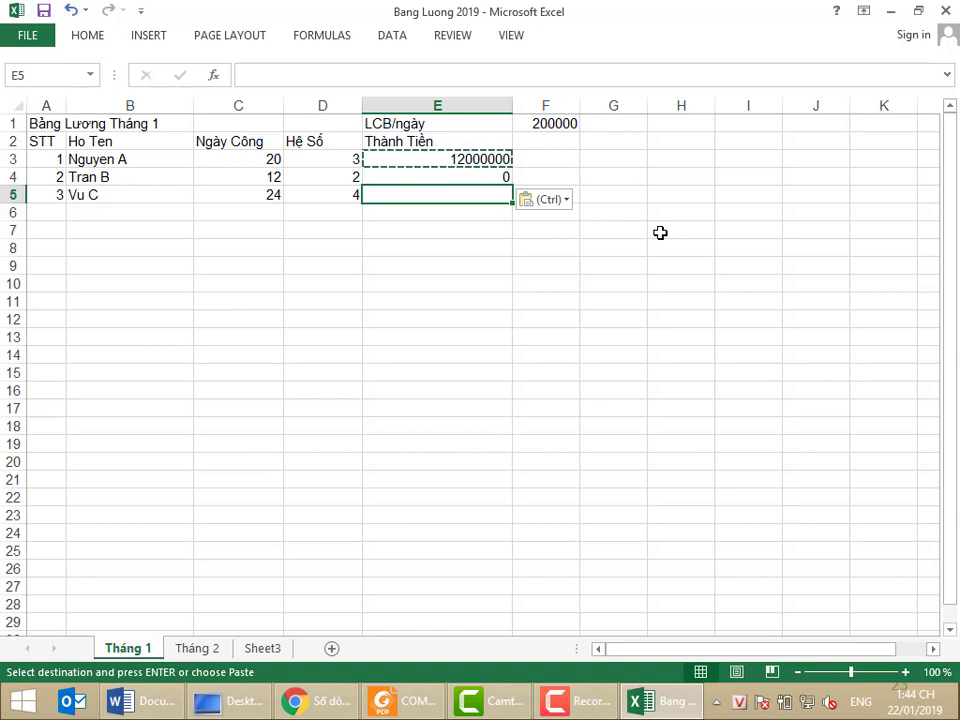
{"action": "key", "text": "ctrl+v"}
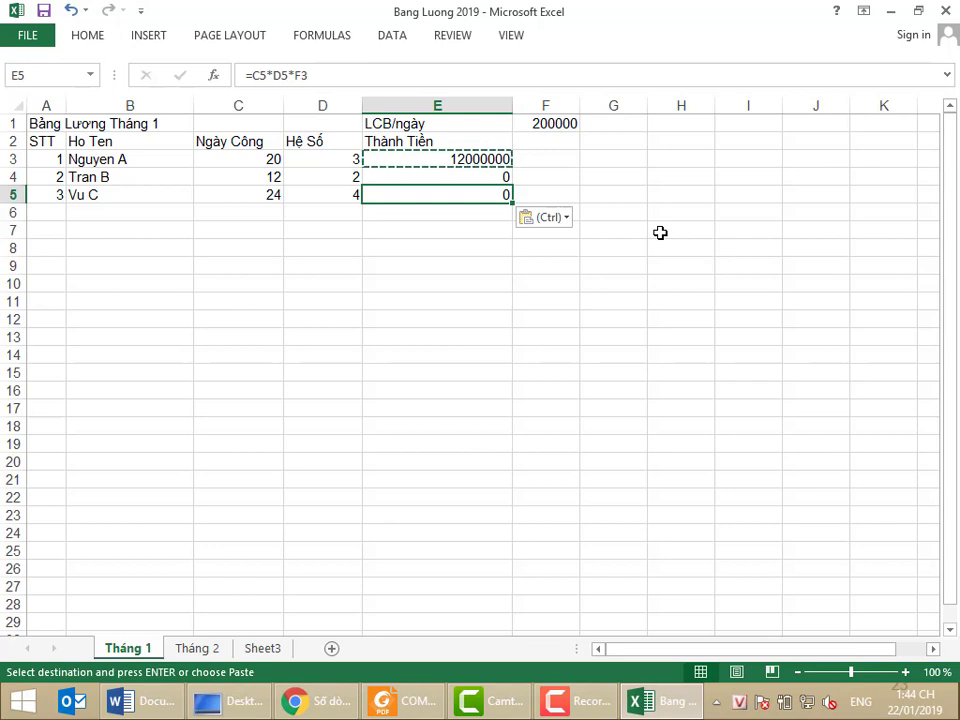
{"action": "key", "text": "Escape"}
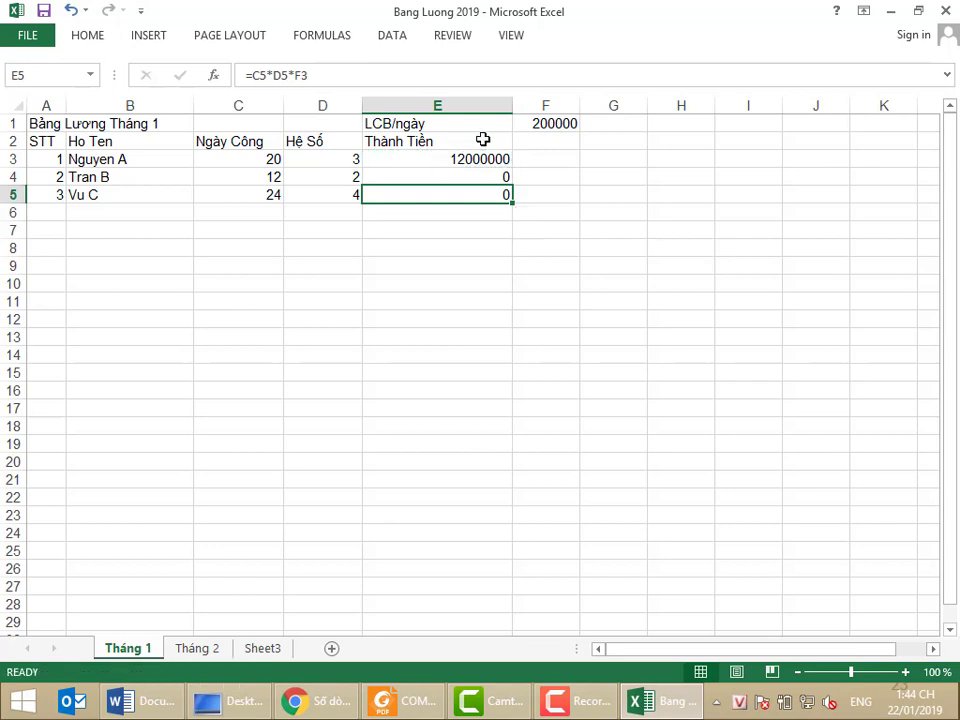
{"action": "left_click", "coordinate": [447, 157]}
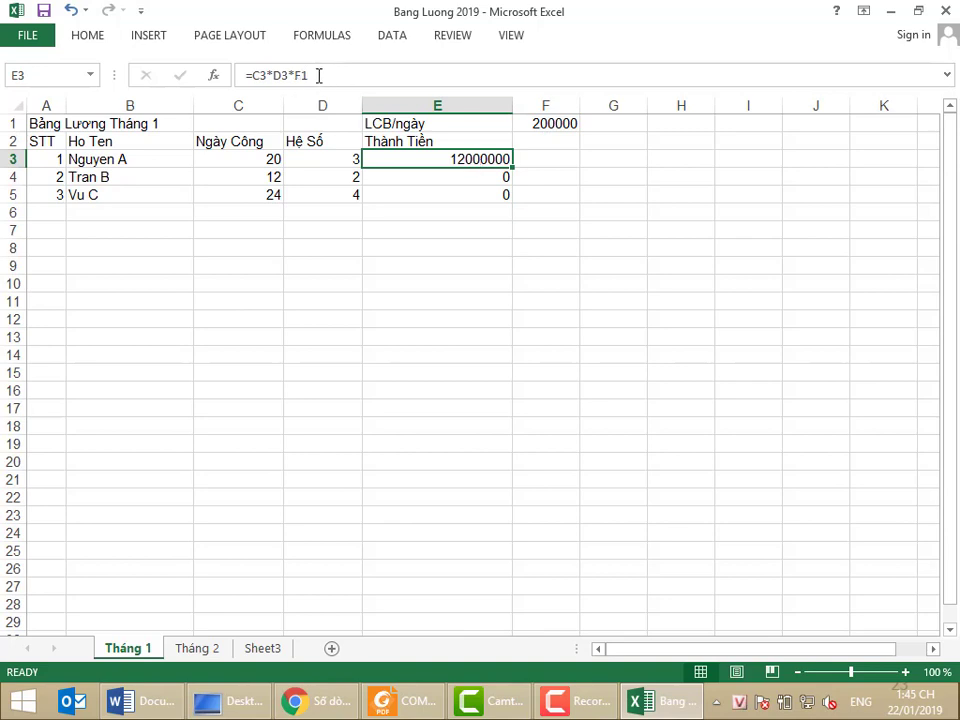
Step: Enter E3's formula as text '=C3*D3*F1 in G3 and widen column G to fit
{"action": "left_click_drag", "start_coordinate": [321, 75], "coordinate": [229, 75]}
{"action": "key", "text": "Escape"}
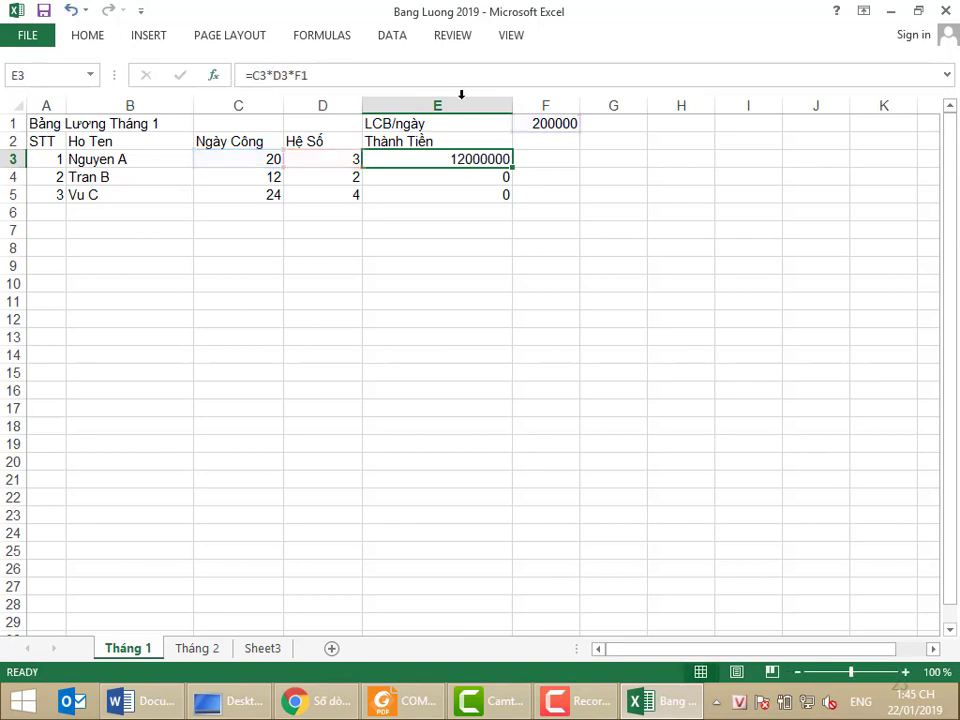
{"action": "left_click", "coordinate": [600, 160]}
{"action": "type", "text": "'"}
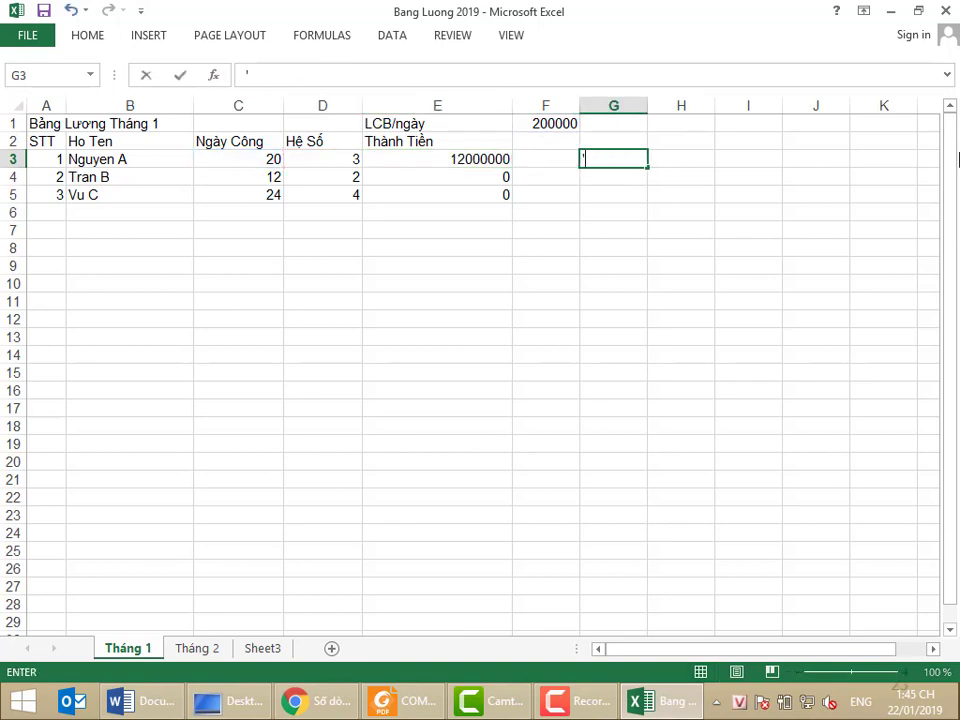
{"action": "type", "text": "=C3*D3*F1"}
{"action": "key", "text": "Return"}
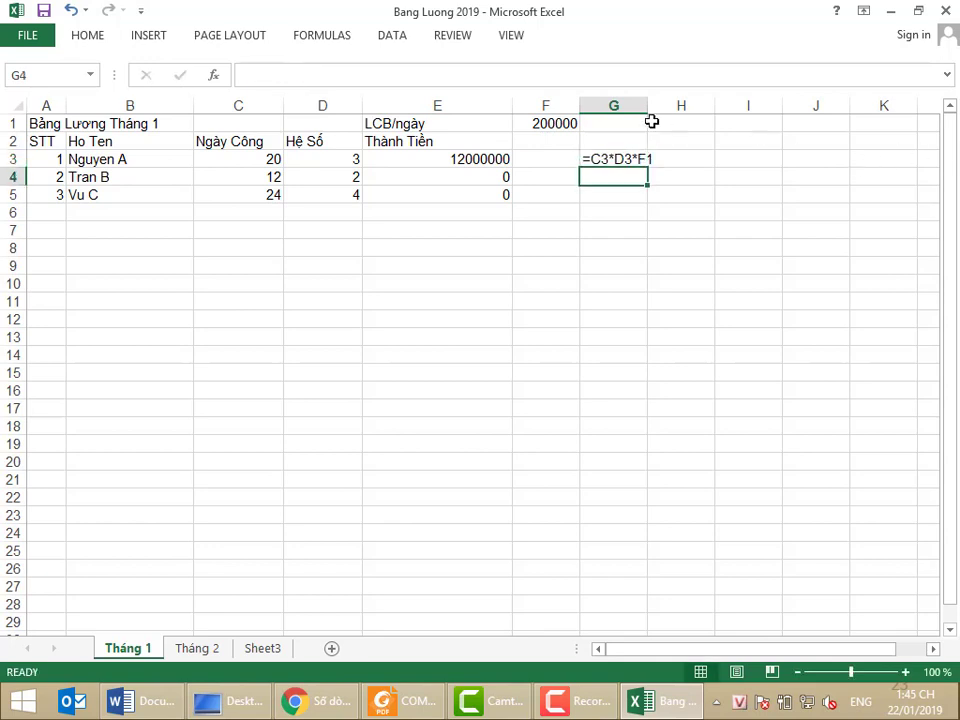
{"action": "left_click_drag", "start_coordinate": [647, 105], "coordinate": [657, 105]}
Step: Copy E4's formula text and store it in G4 as plain text =C4*D4*F2
{"action": "left_click", "coordinate": [459, 176]}
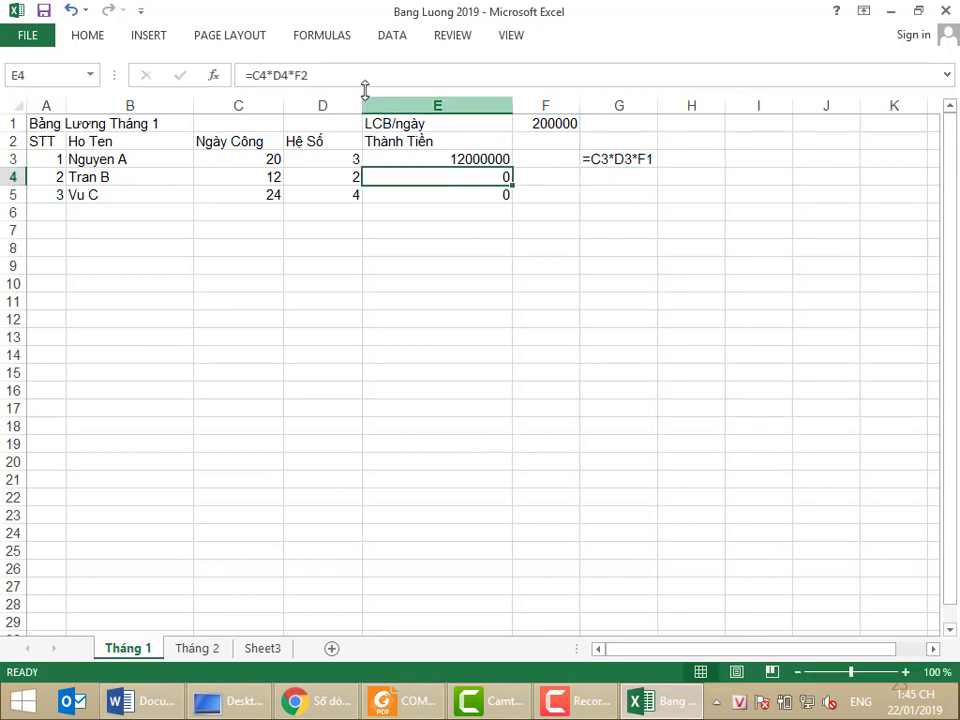
{"action": "left_click_drag", "start_coordinate": [320, 75], "coordinate": [246, 75]}
{"action": "key", "text": "Escape"}
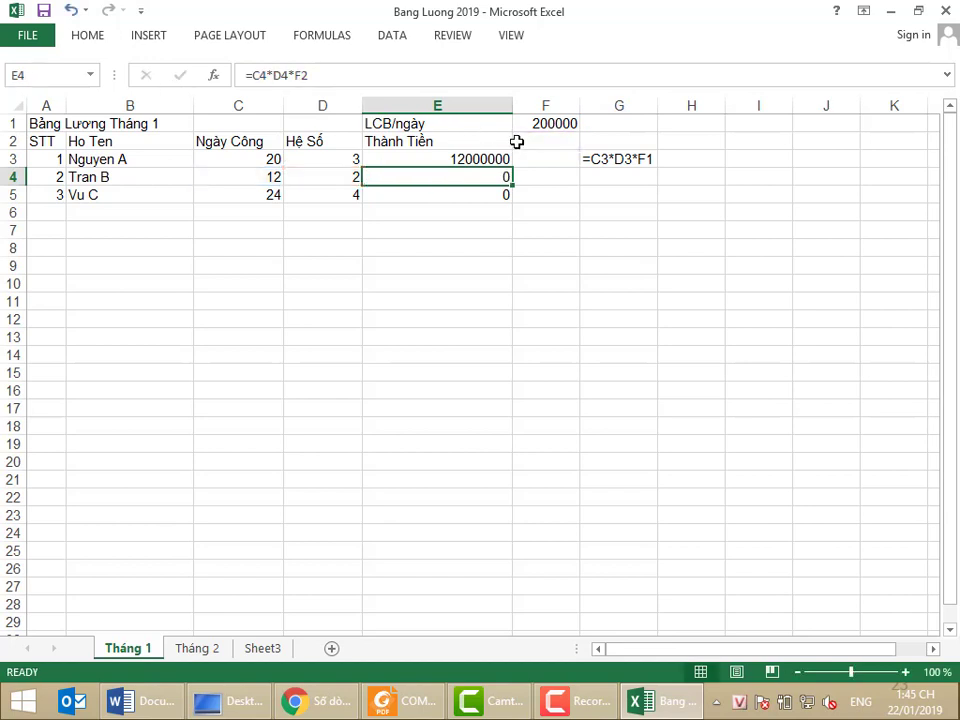
{"action": "left_click", "coordinate": [619, 172]}
{"action": "type", "text": "'"}
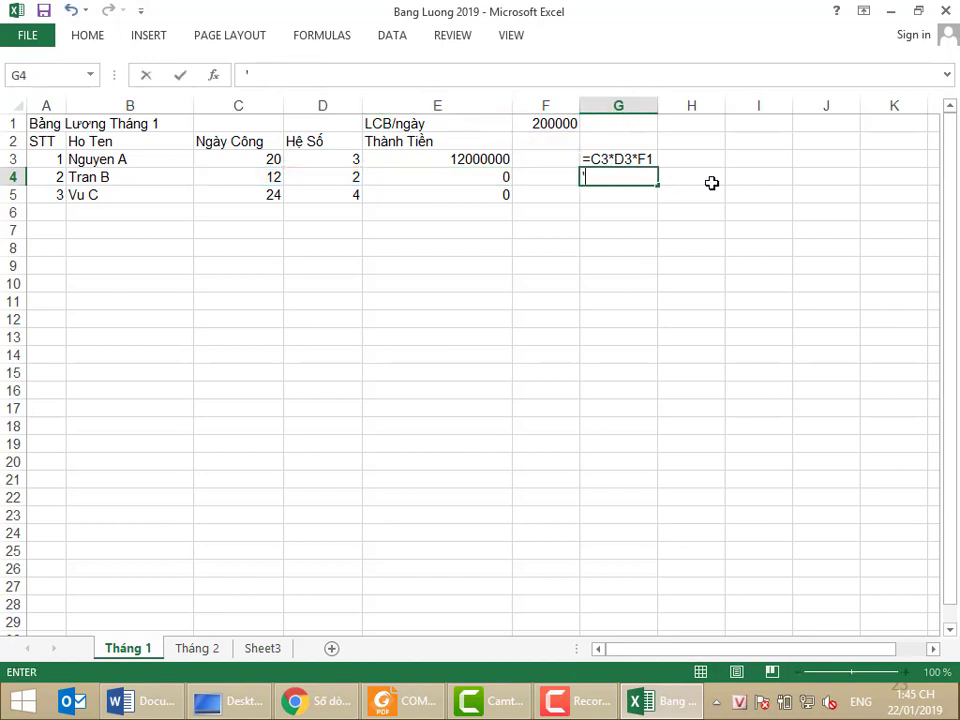
{"action": "key", "text": "ctrl+v"}
{"action": "key", "text": "Return"}
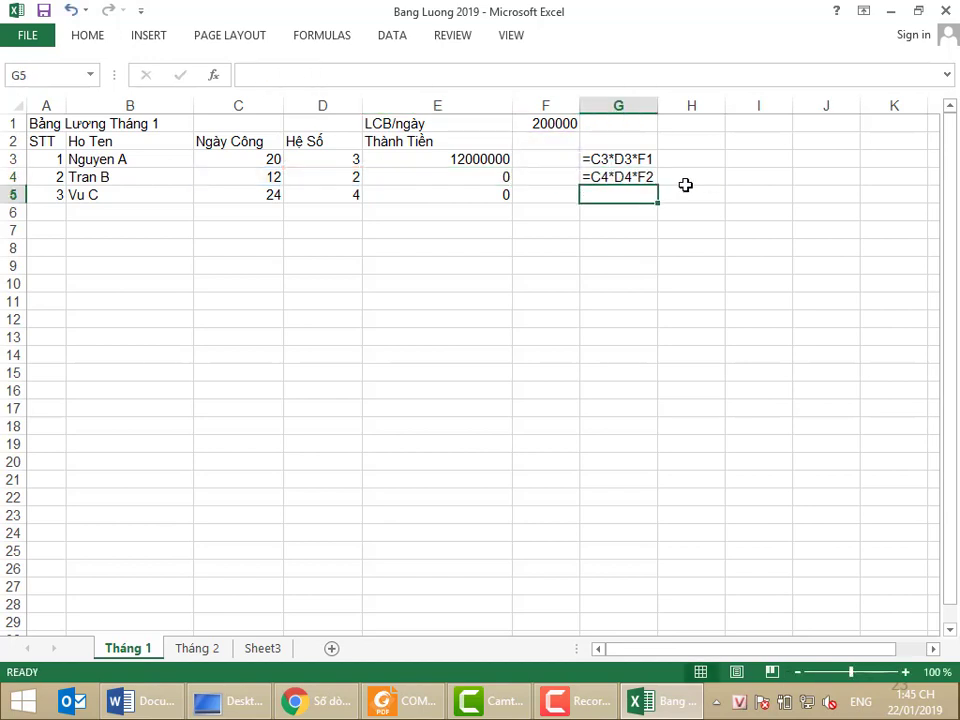
{"action": "left_click", "coordinate": [621, 177]}
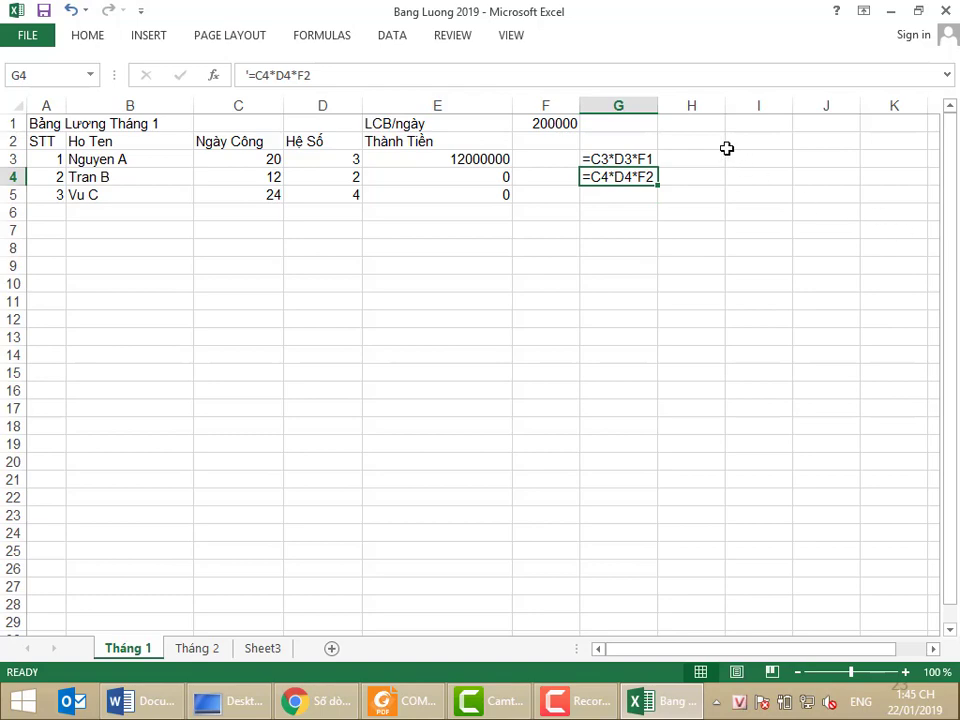
{"action": "scroll", "coordinate": [727, 148], "scroll_direction": "up", "scroll_amount": 2, "text": "ctrl"}
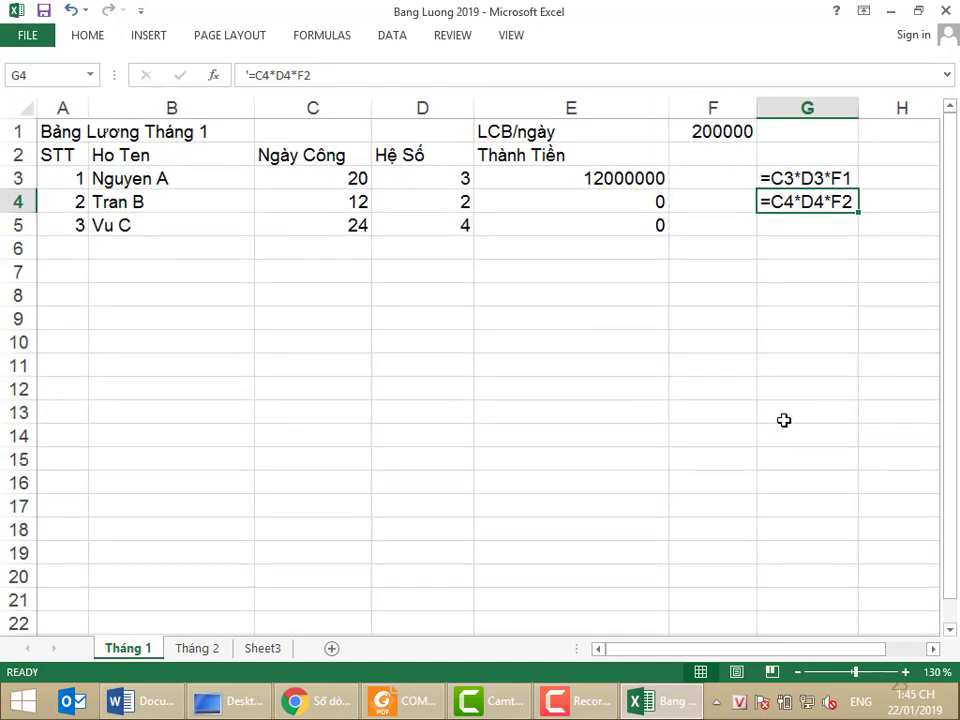
Step: Store E5's formula =C5*D5*F3 as plain text in G5
{"action": "left_click", "coordinate": [602, 227]}
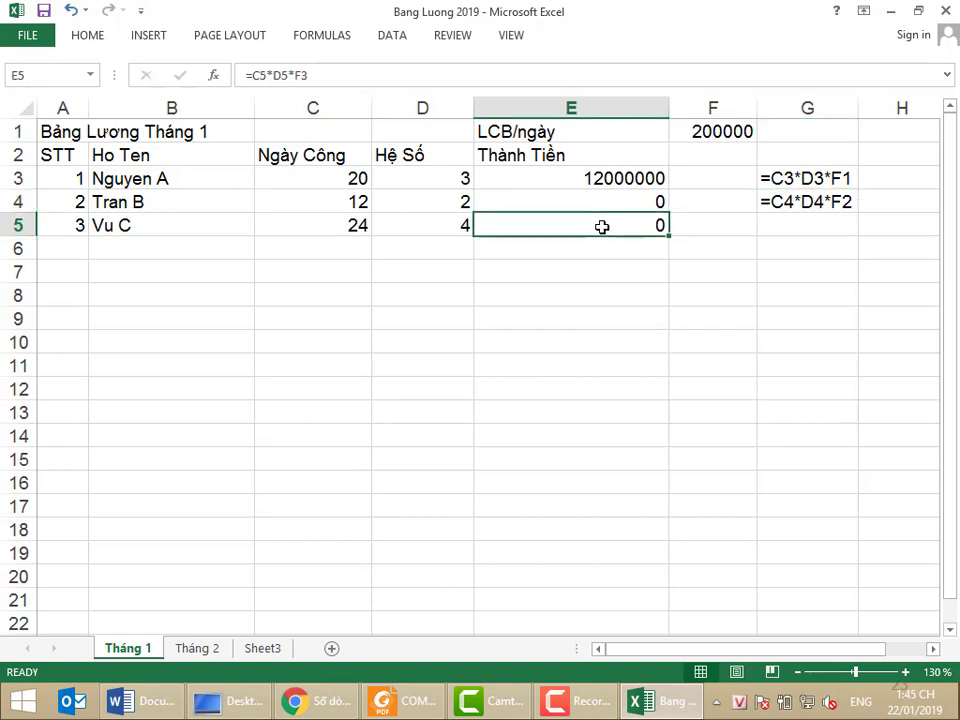
{"action": "key", "text": "F2"}
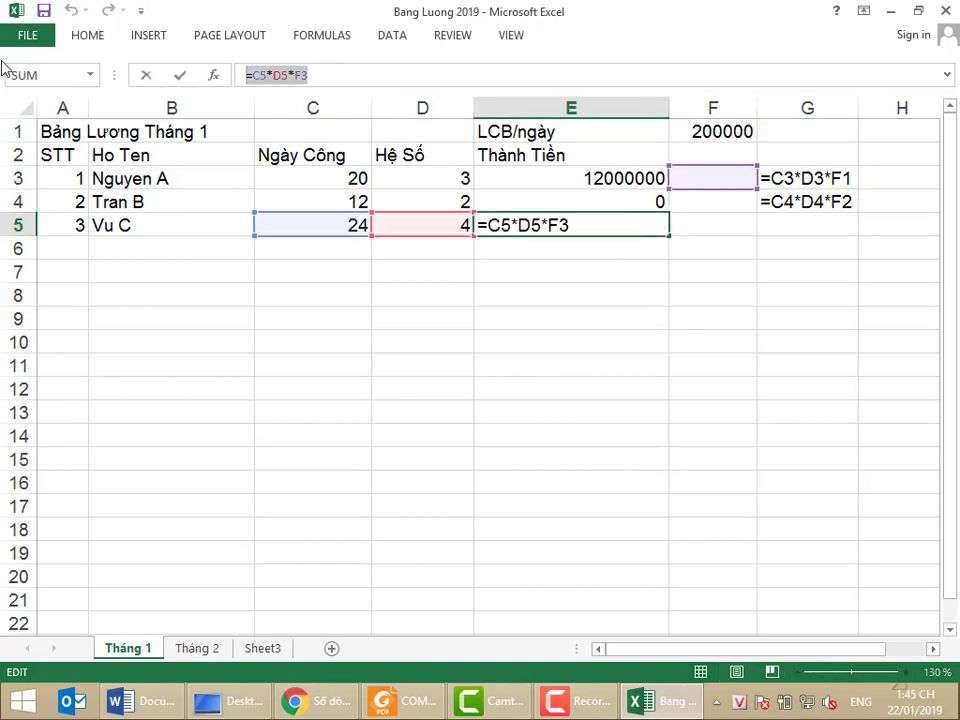
{"action": "key", "text": "Escape"}
{"action": "left_click", "coordinate": [815, 226]}
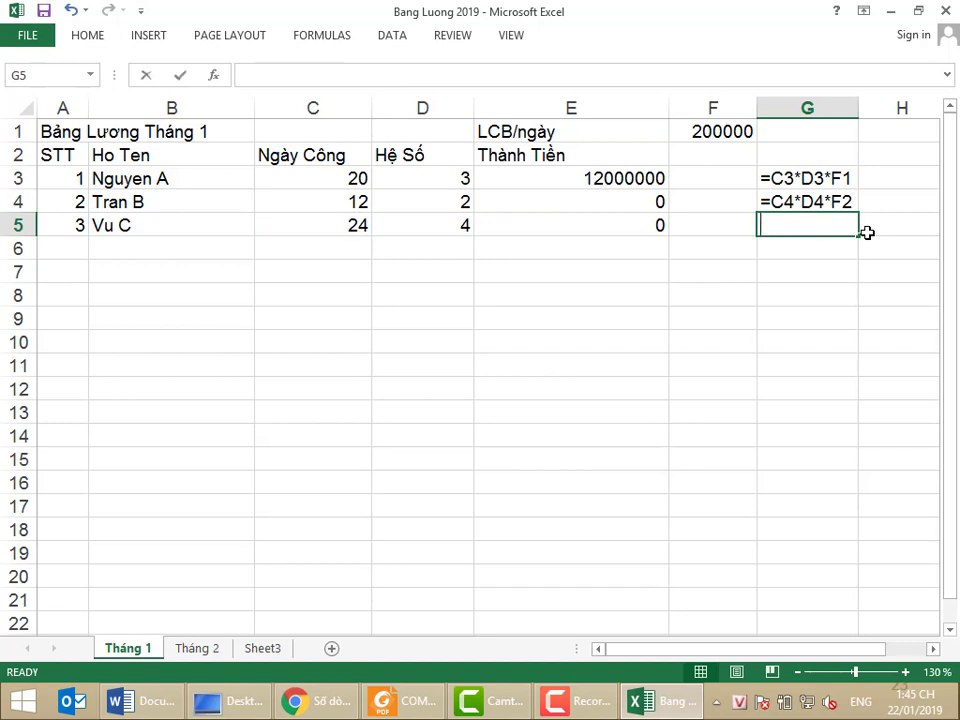
{"action": "type", "text": "'"}
{"action": "key", "text": "ctrl+v"}
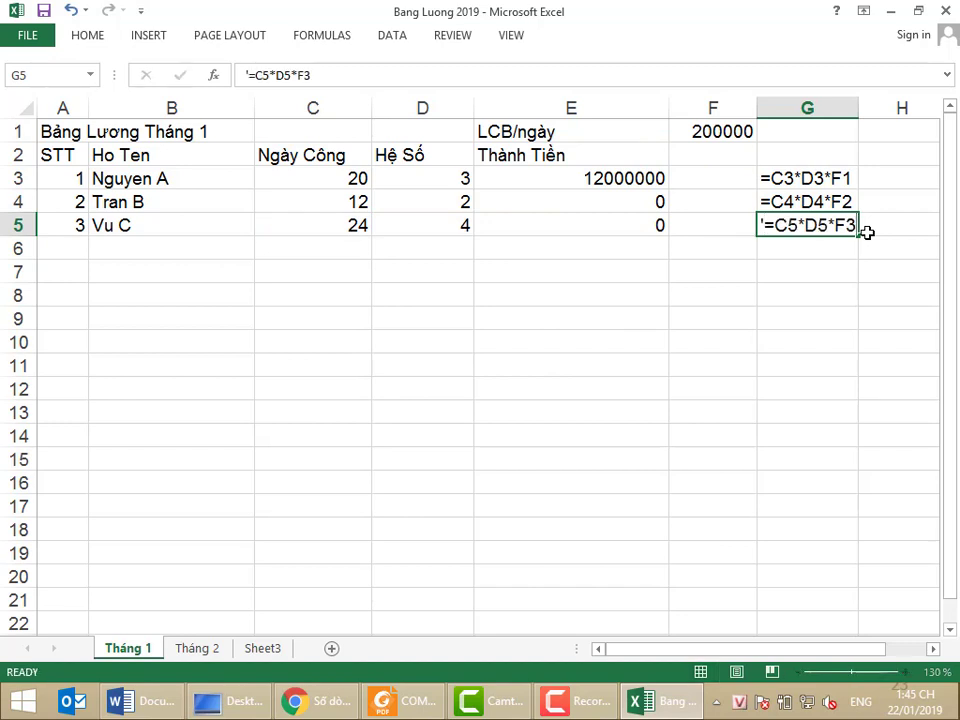
{"action": "key", "text": "Return"}
{"action": "left_click", "coordinate": [831, 216]}
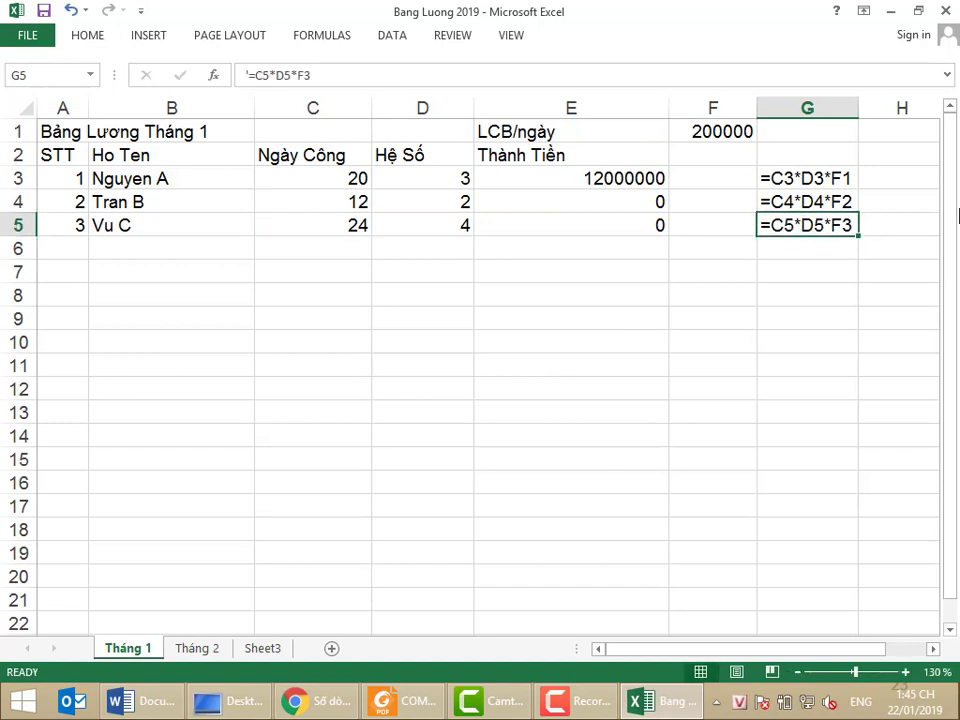
{"action": "left_click", "coordinate": [598, 178]}
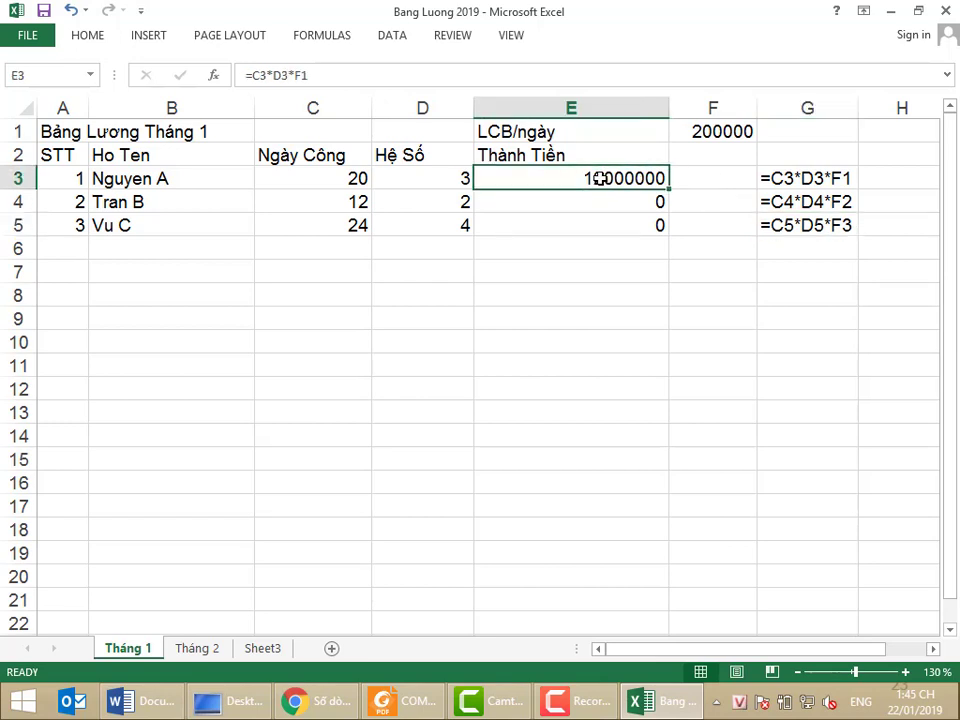
Step: Enter E3 in F3 by mistake, then undo it to restore E5's result
{"action": "left_click", "coordinate": [722, 180]}
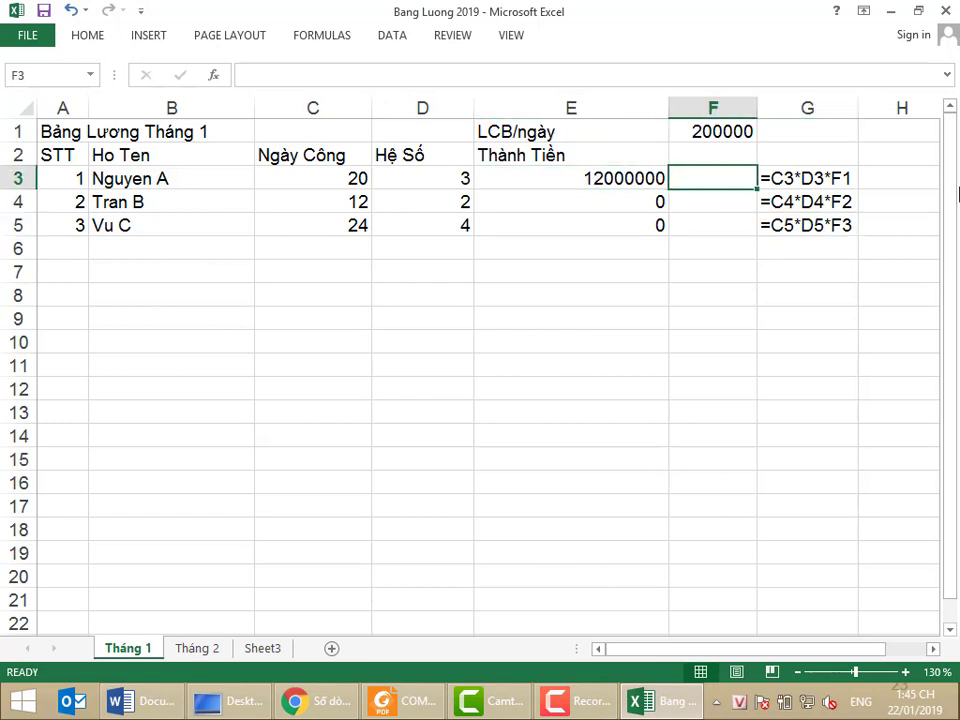
{"action": "type", "text": "E3"}
{"action": "key", "text": "Return"}
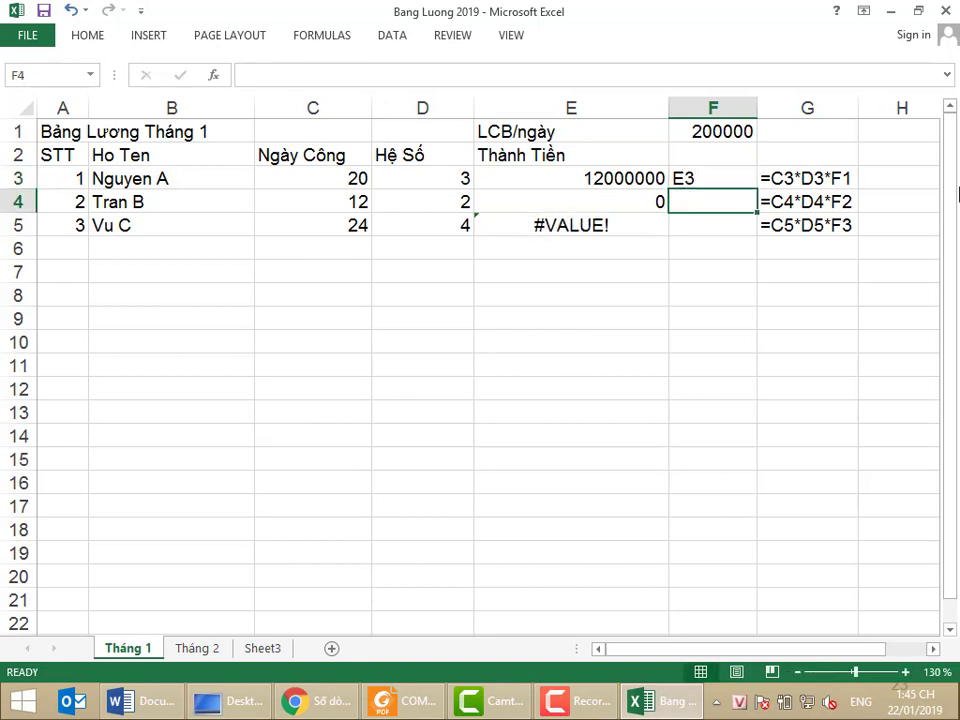
{"action": "key", "text": "ctrl+z"}
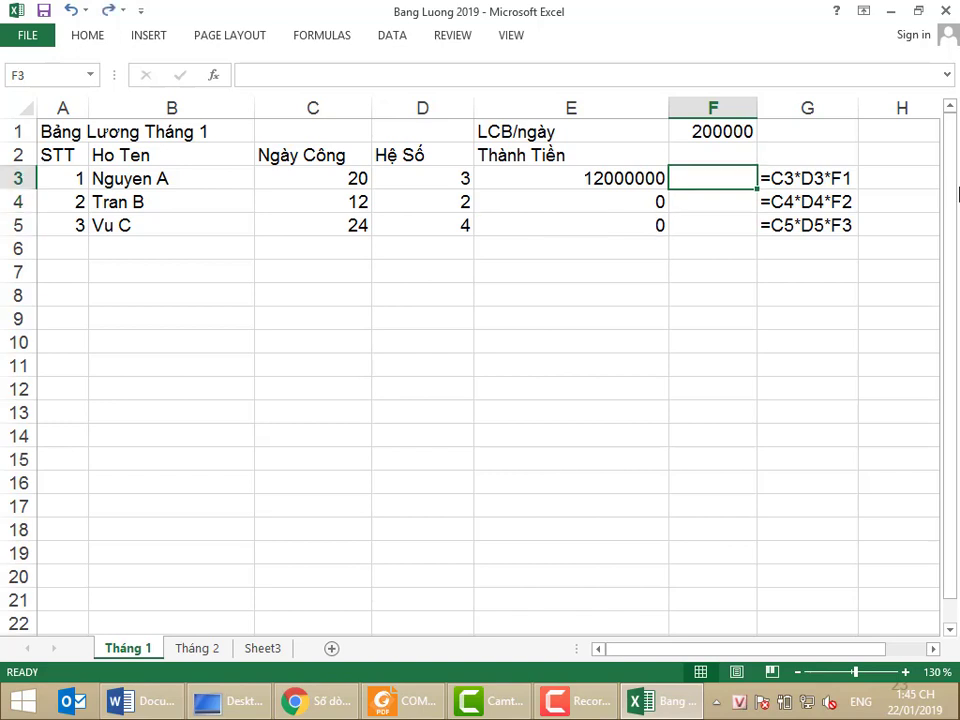
Step: Type the cell names E3, E4 and E5 into H3, H4 and H5
{"action": "left_click", "coordinate": [904, 181]}
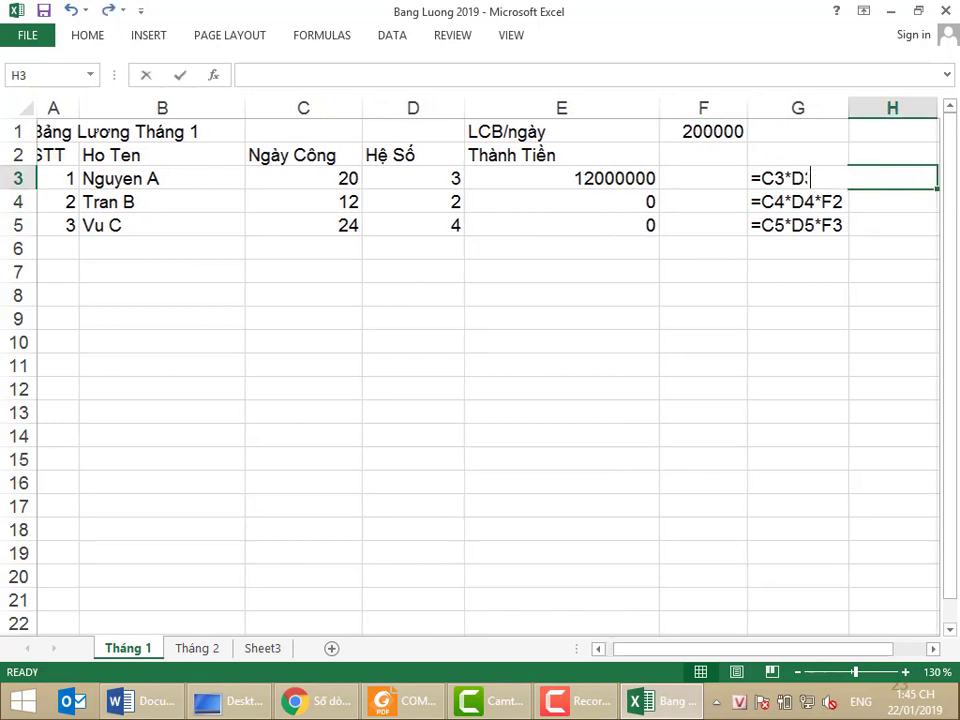
{"action": "type", "text": "E3"}
{"action": "key", "text": "Return"}
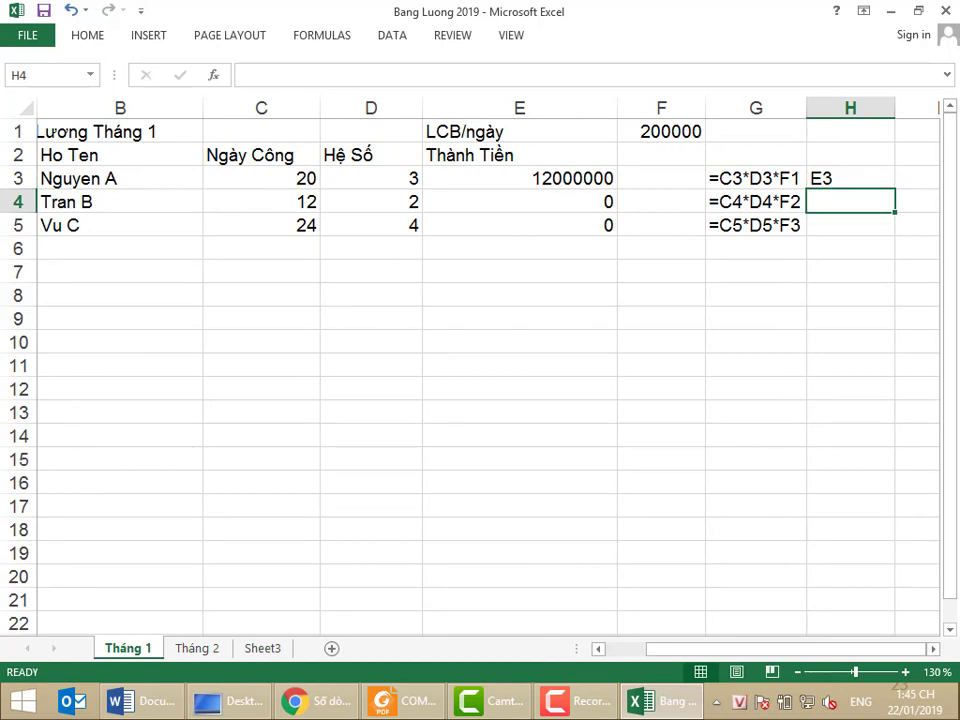
{"action": "type", "text": "E4"}
{"action": "key", "text": "Return"}
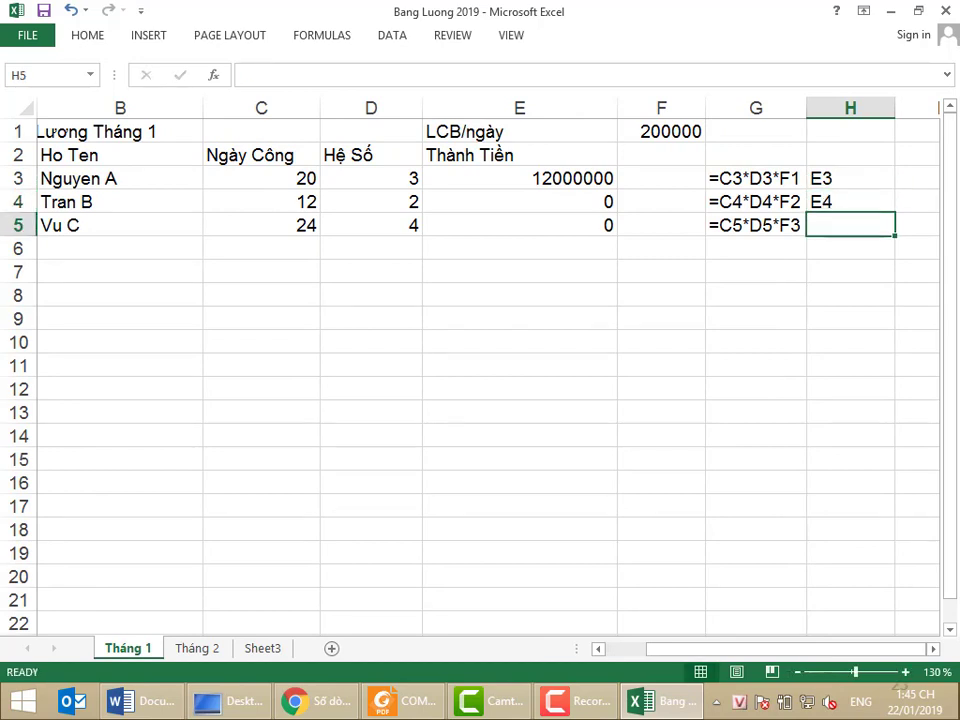
{"action": "type", "text": "E5"}
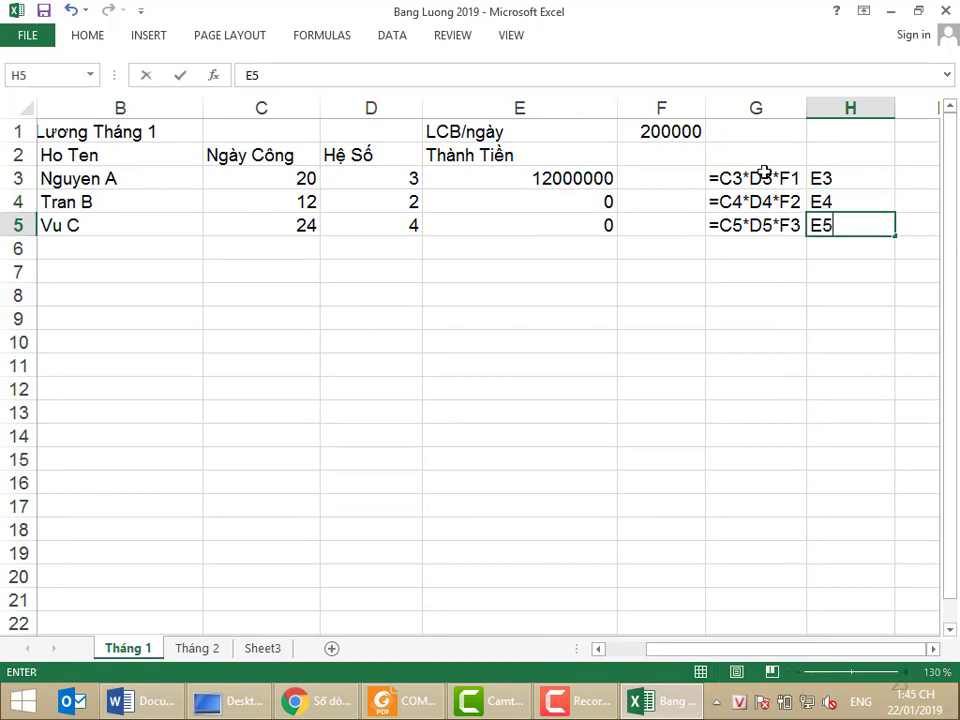
{"action": "left_click_drag", "start_coordinate": [568, 178], "coordinate": [603, 225]}
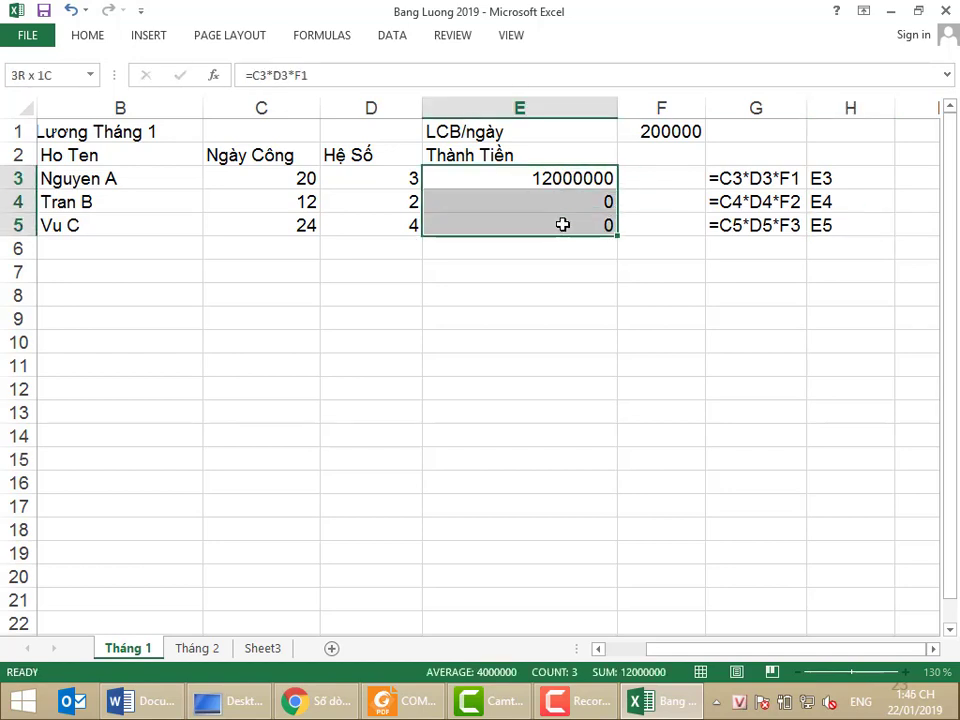
{"action": "left_click", "coordinate": [870, 180]}
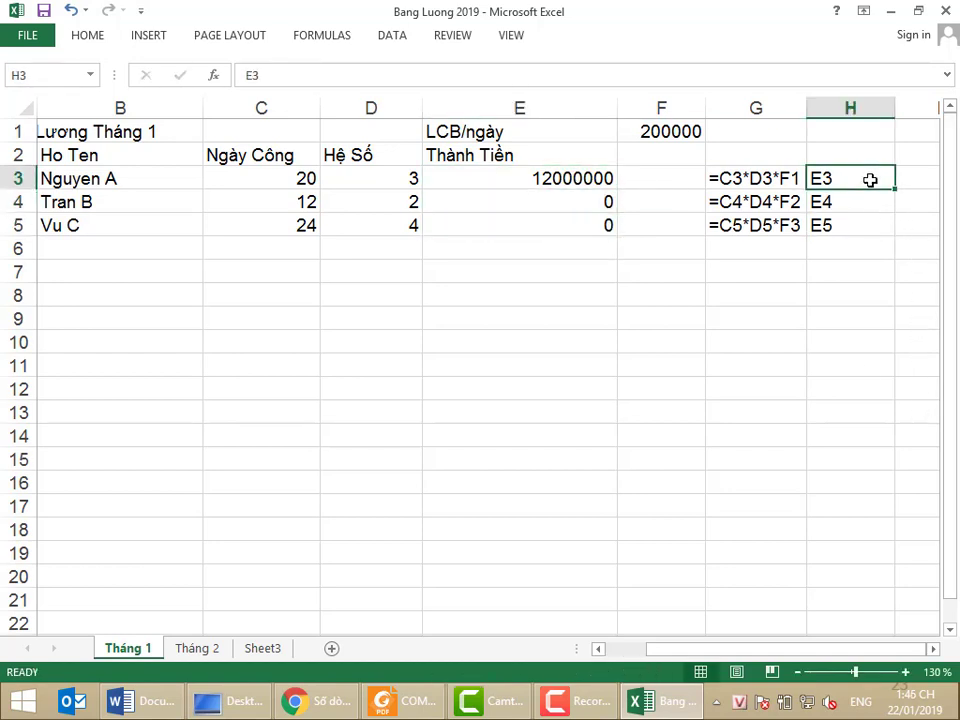
{"action": "left_click", "coordinate": [772, 178]}
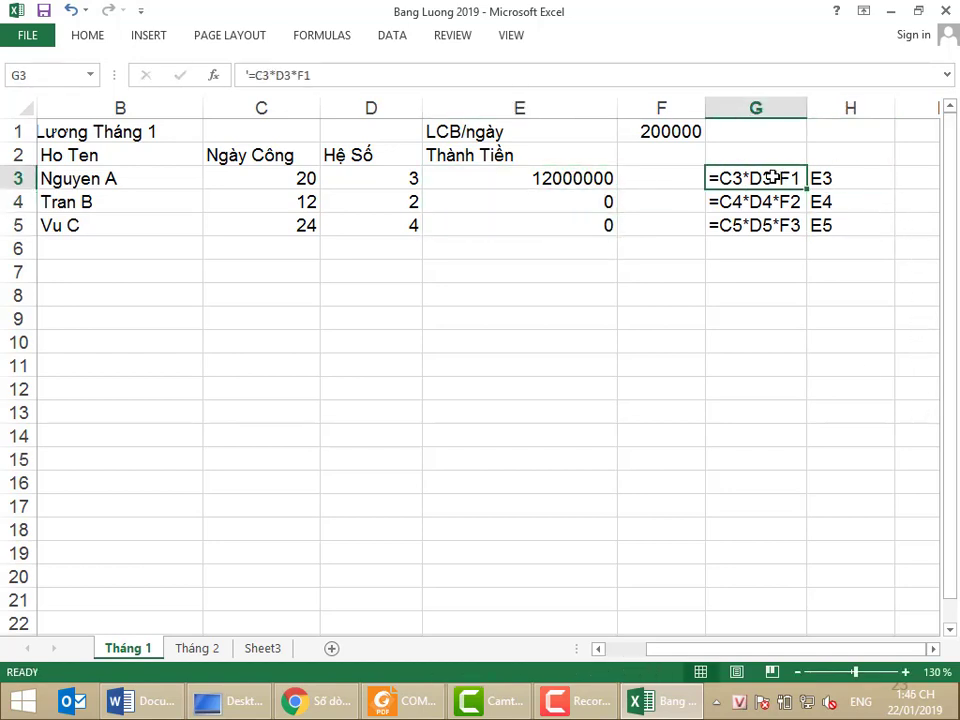
{"action": "left_click", "coordinate": [843, 201]}
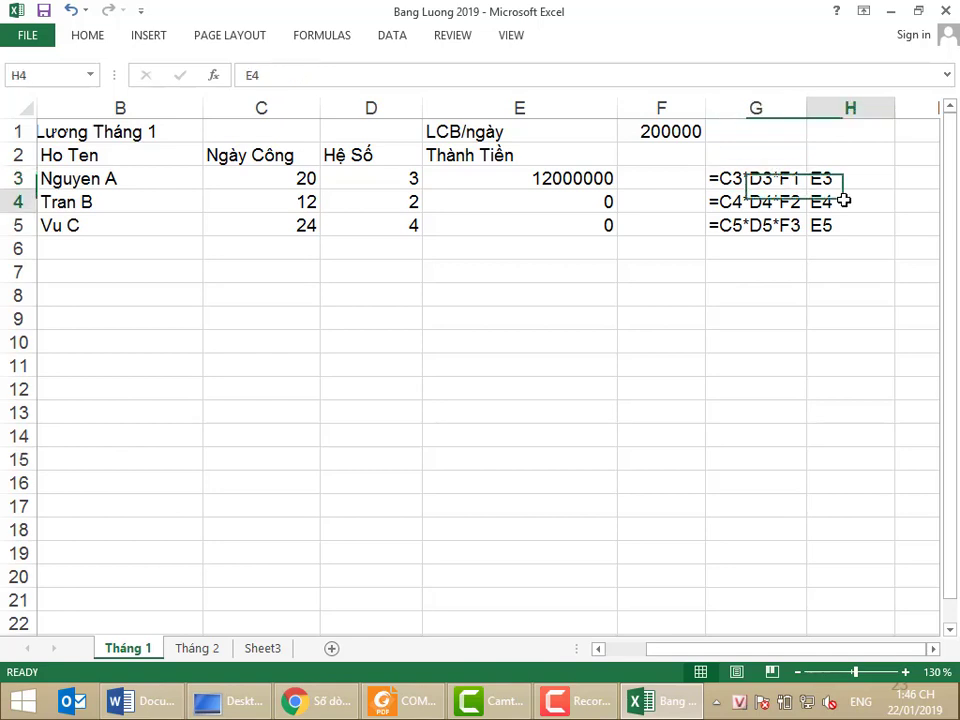
{"action": "left_click", "coordinate": [757, 201]}
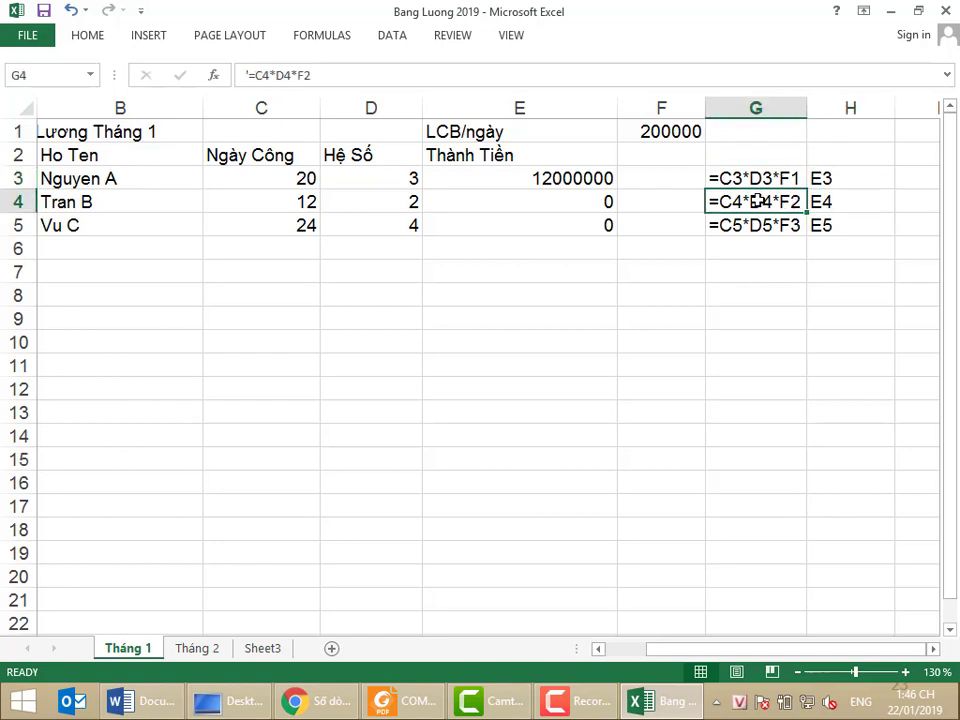
{"action": "left_click", "coordinate": [843, 224]}
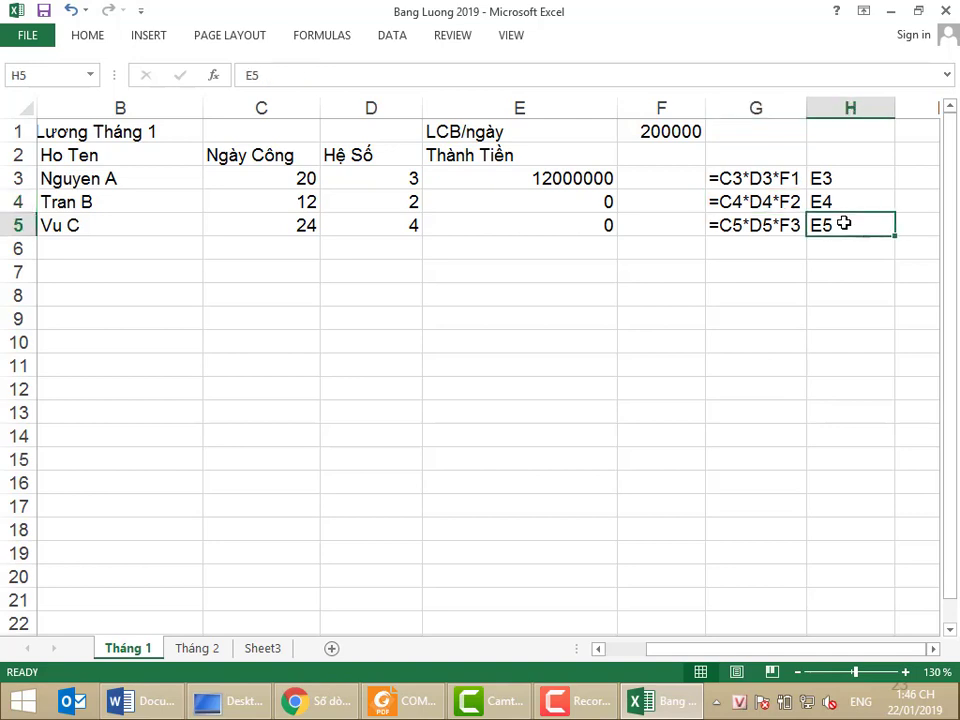
{"action": "left_click", "coordinate": [760, 223]}
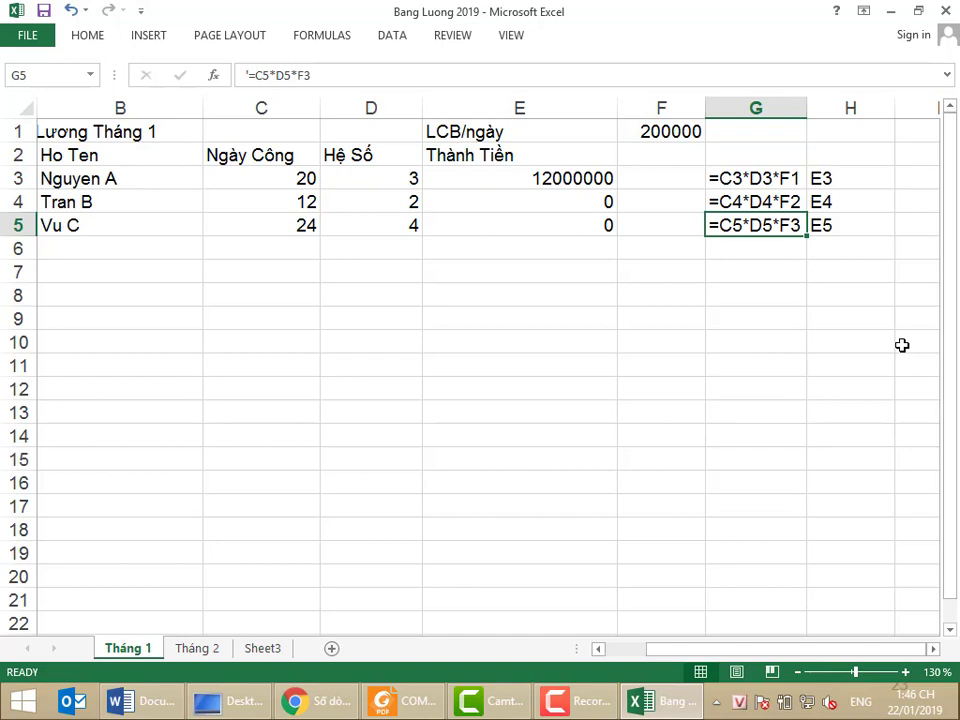
{"action": "left_click", "coordinate": [850, 207]}
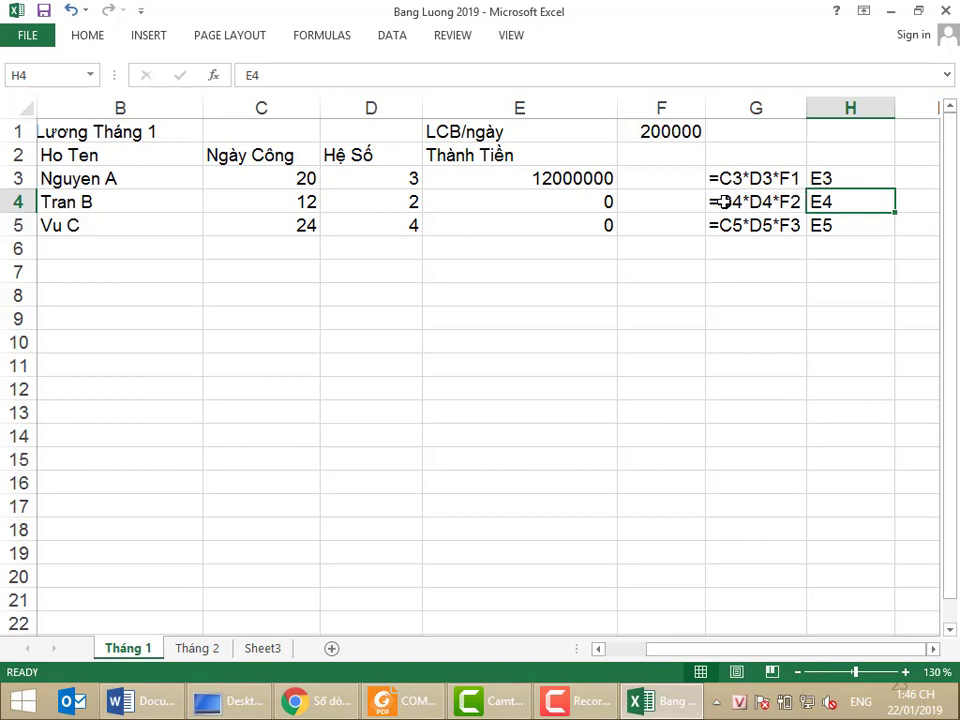
{"action": "left_click", "coordinate": [832, 176]}
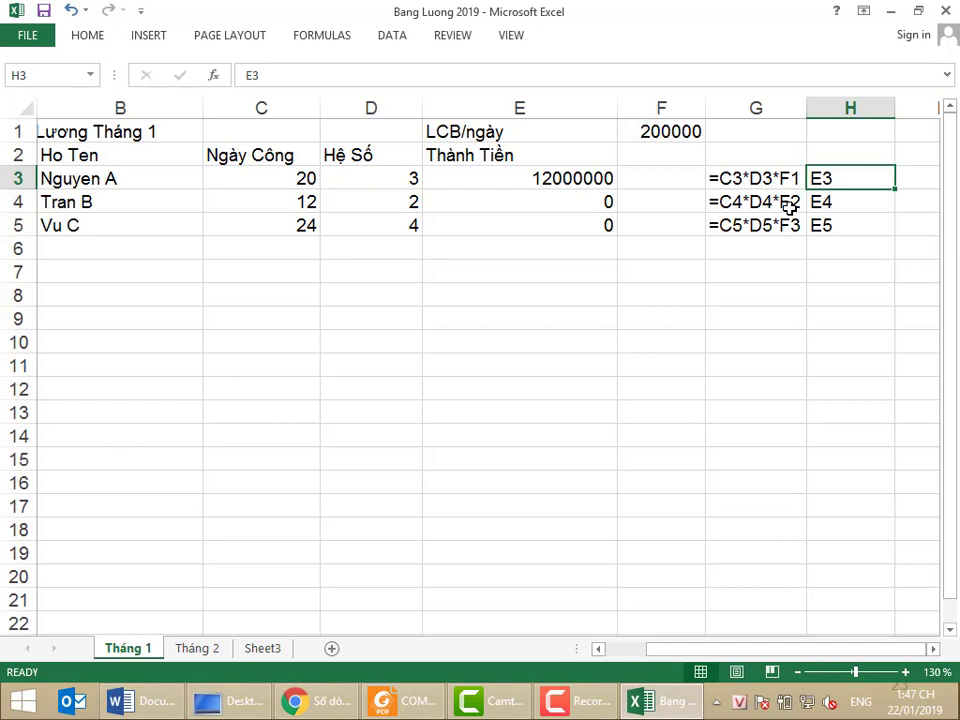
{"action": "left_click", "coordinate": [828, 224]}
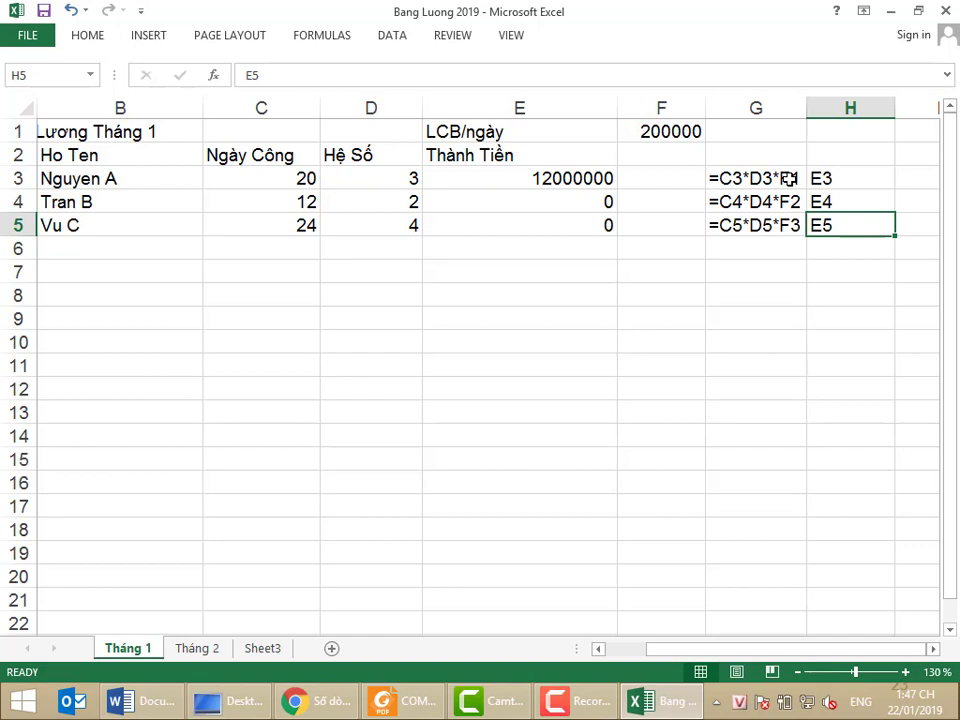
Step: Change E3's formula to =C3*D3*$F$1 so F1 is absolute and E3 shows 12000000
{"action": "left_click", "coordinate": [557, 178]}
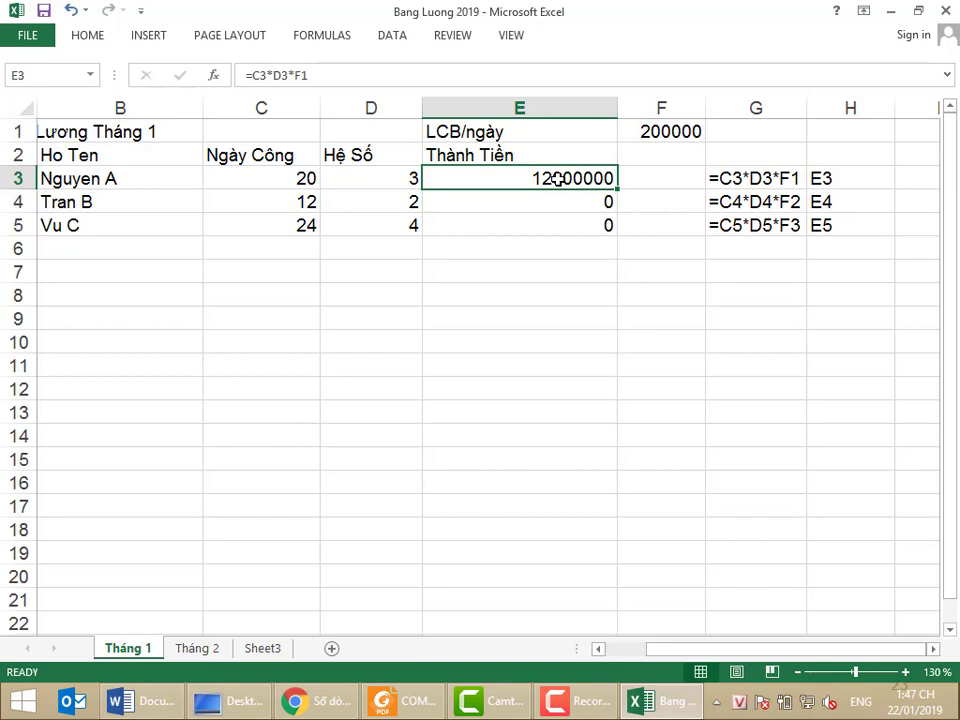
{"action": "left_click", "coordinate": [317, 75]}
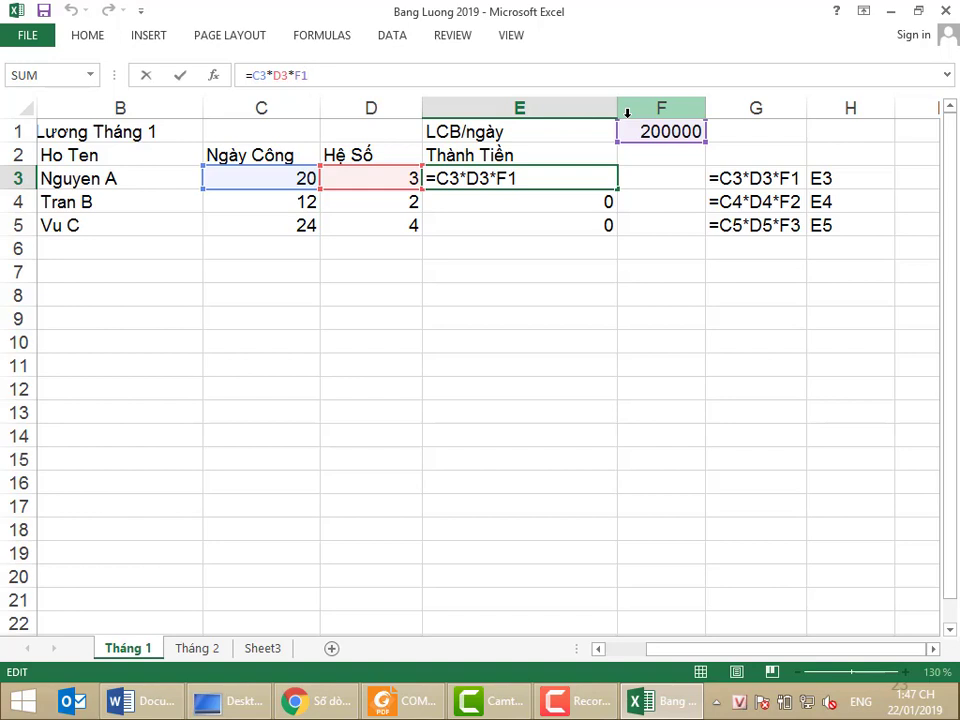
{"action": "key", "text": "F4"}
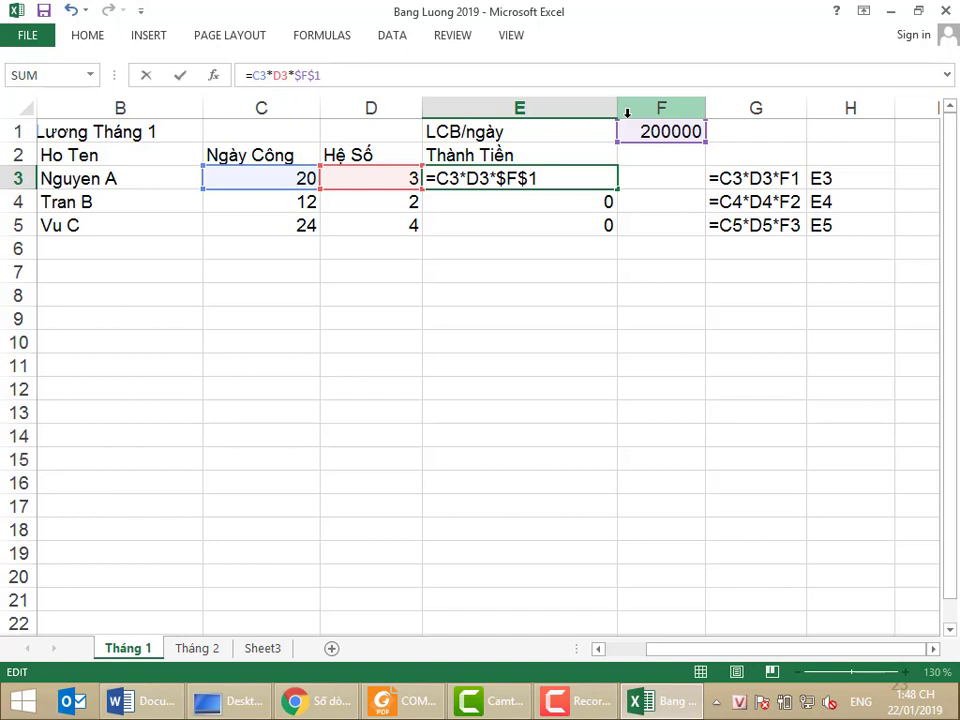
{"action": "key", "text": "Return"}
Step: Copy E3's formula into E4 and E5, giving 4800000 and 19200000
{"action": "left_click", "coordinate": [593, 181]}
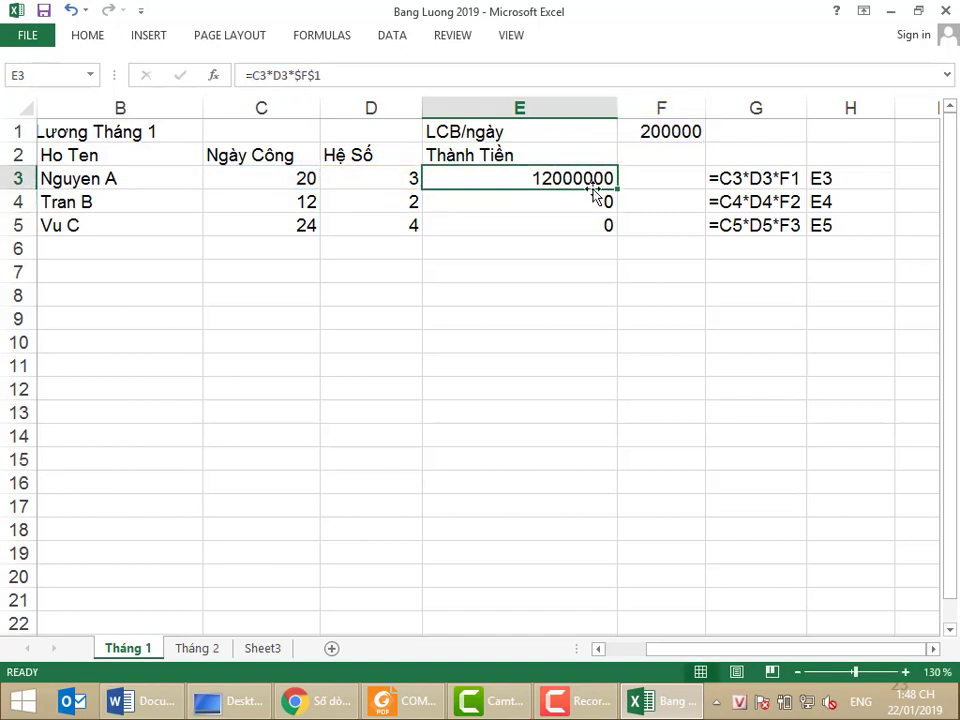
{"action": "key", "text": "ctrl+c"}
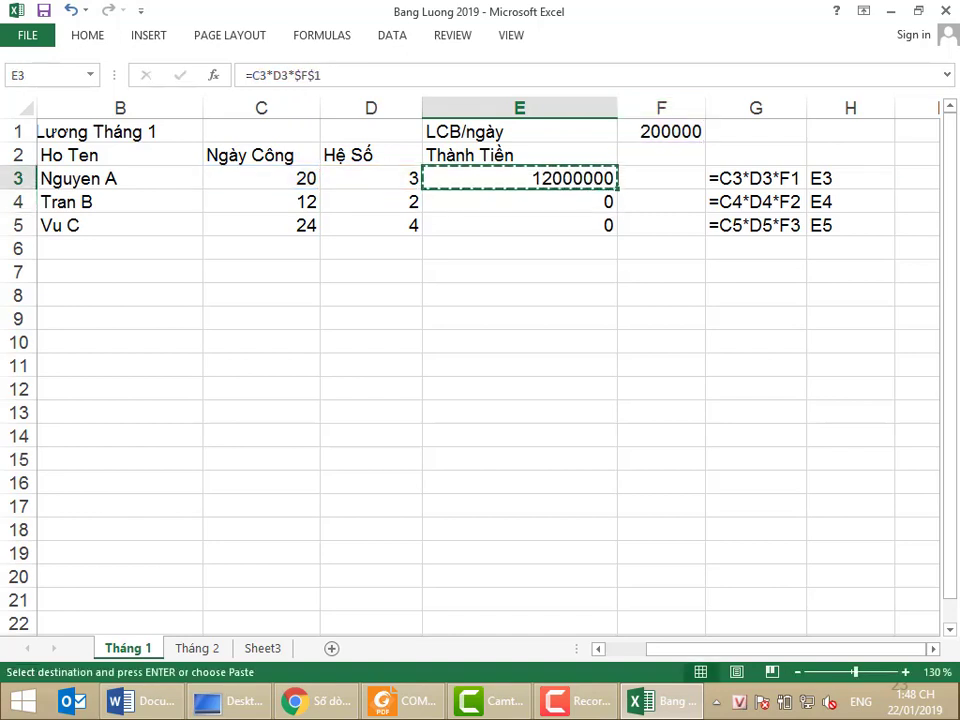
{"action": "left_click", "coordinate": [593, 198]}
{"action": "key", "text": "ctrl+v"}
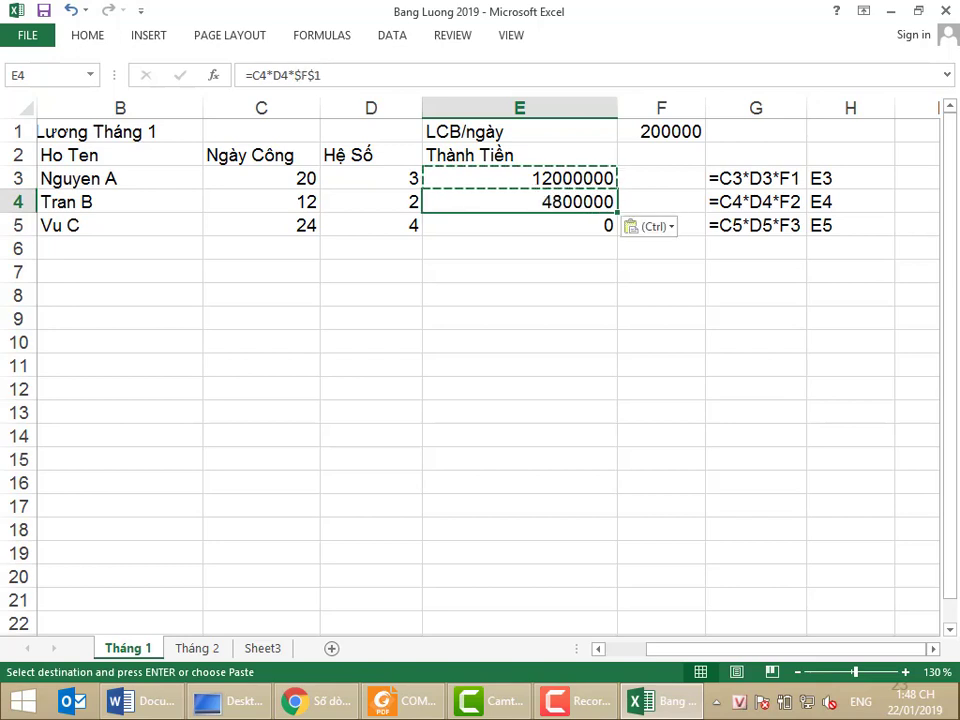
{"action": "left_click", "coordinate": [347, 80]}
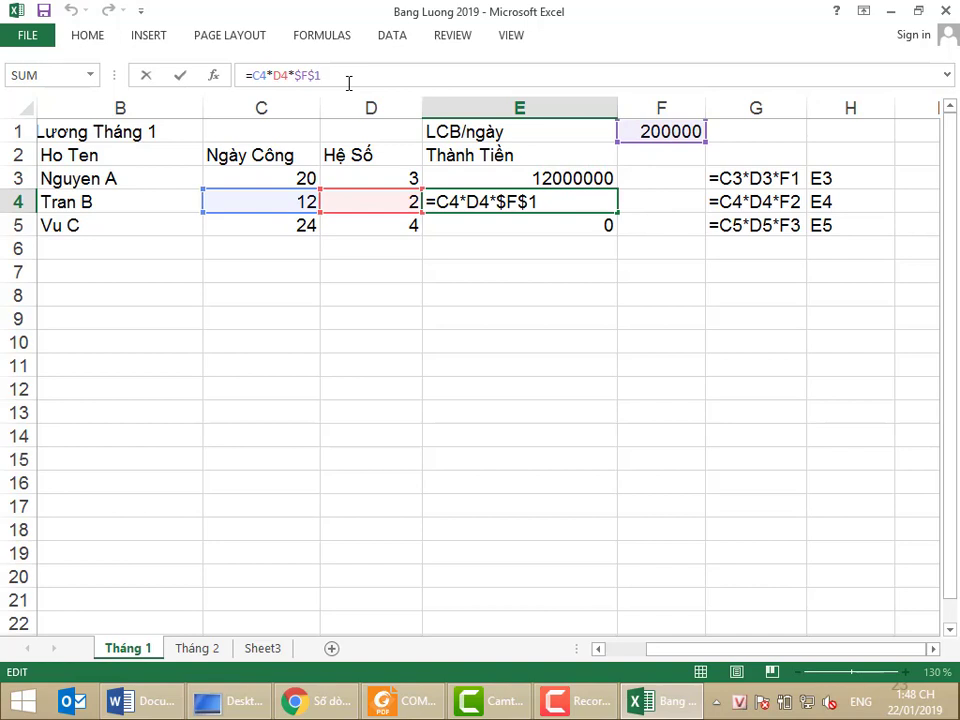
{"action": "key", "text": "Return"}
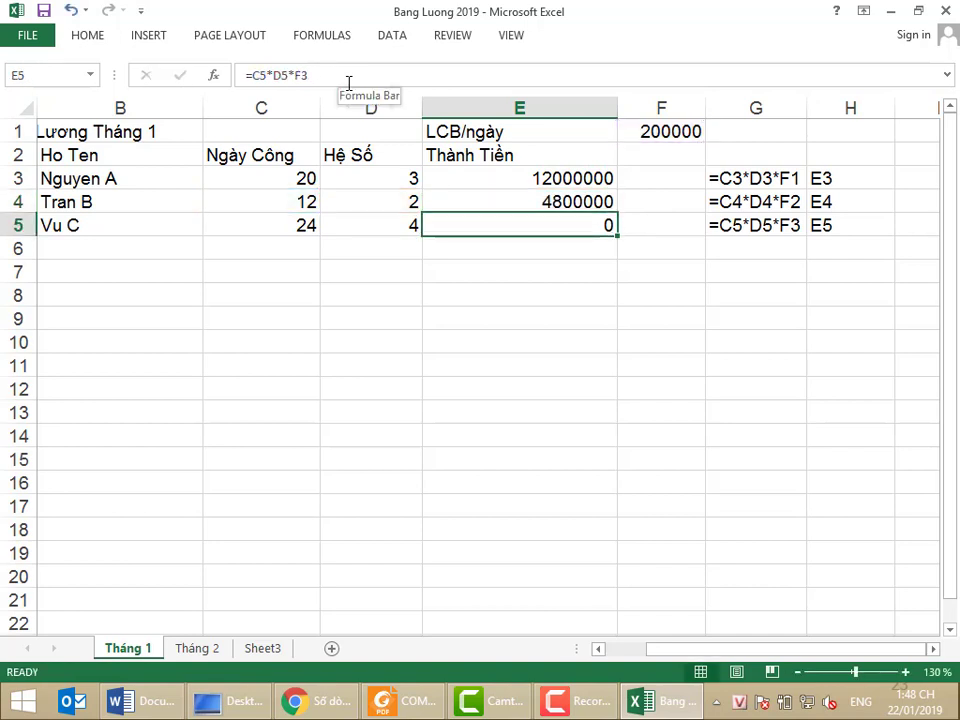
{"action": "key", "text": "ctrl+d"}
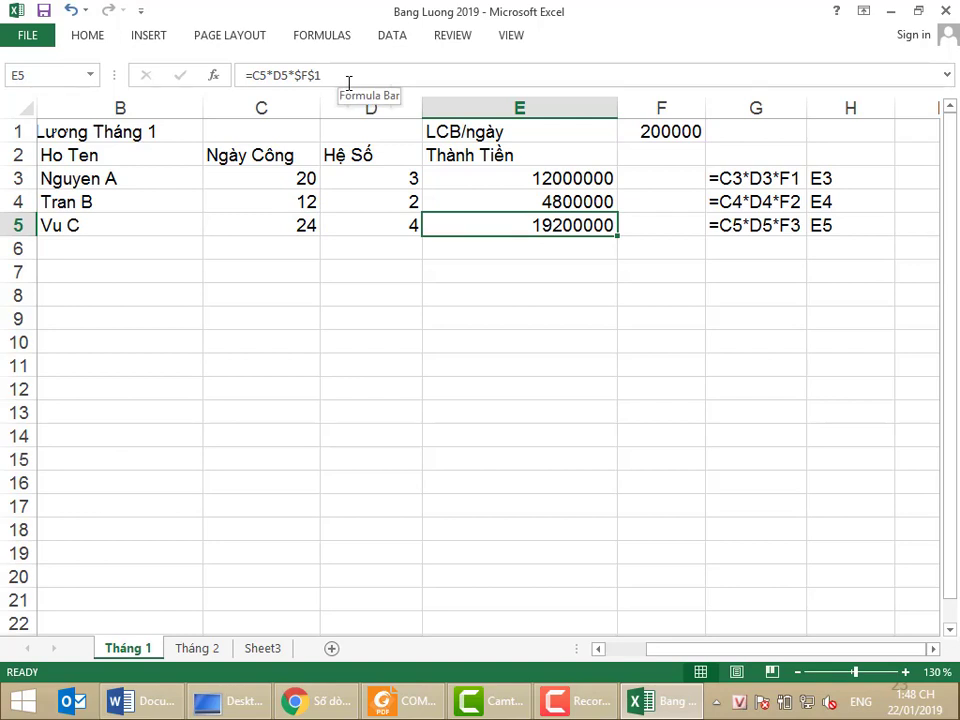
{"action": "double_click", "coordinate": [259, 75]}
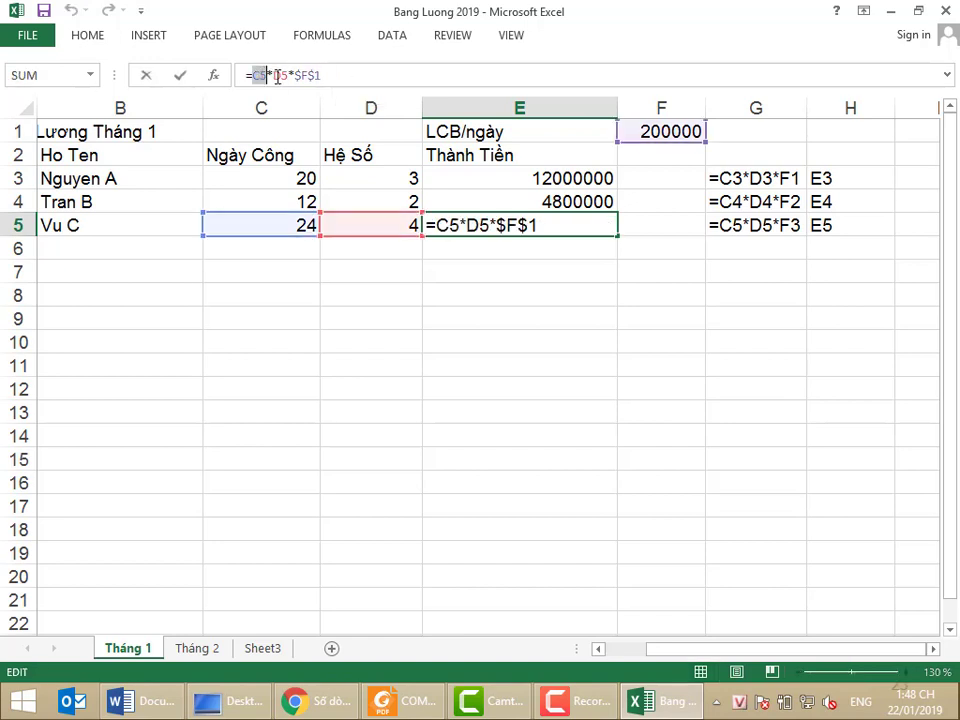
Step: Edit the dollar signs in E5's formula to turn $F$1 into the mixed reference $F1
{"action": "left_click", "coordinate": [280, 75]}
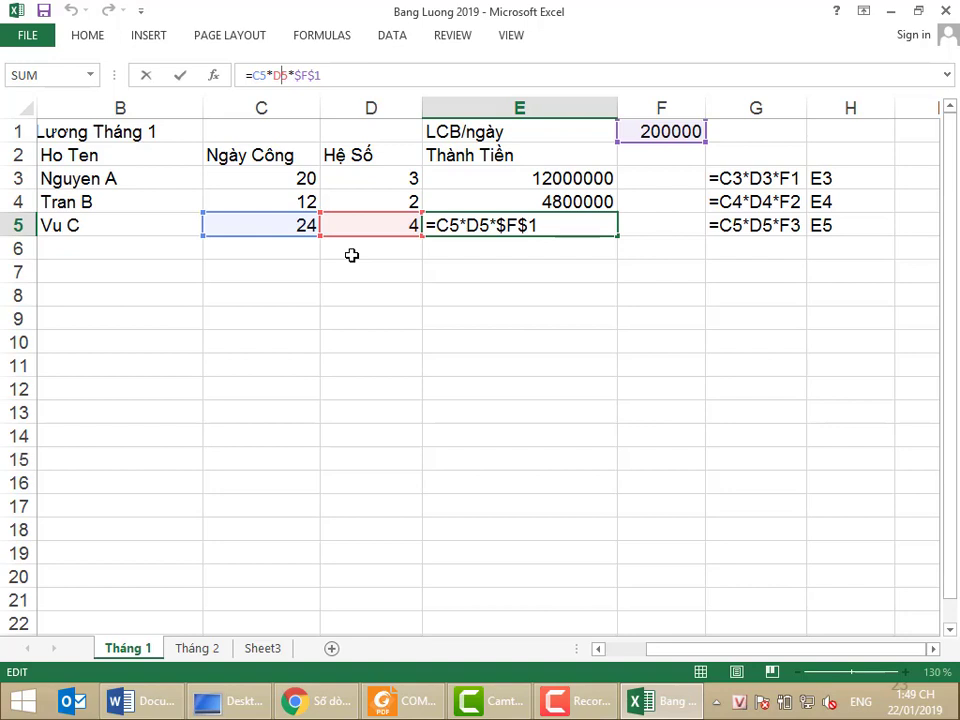
{"action": "left_click_drag", "start_coordinate": [335, 75], "coordinate": [292, 76]}
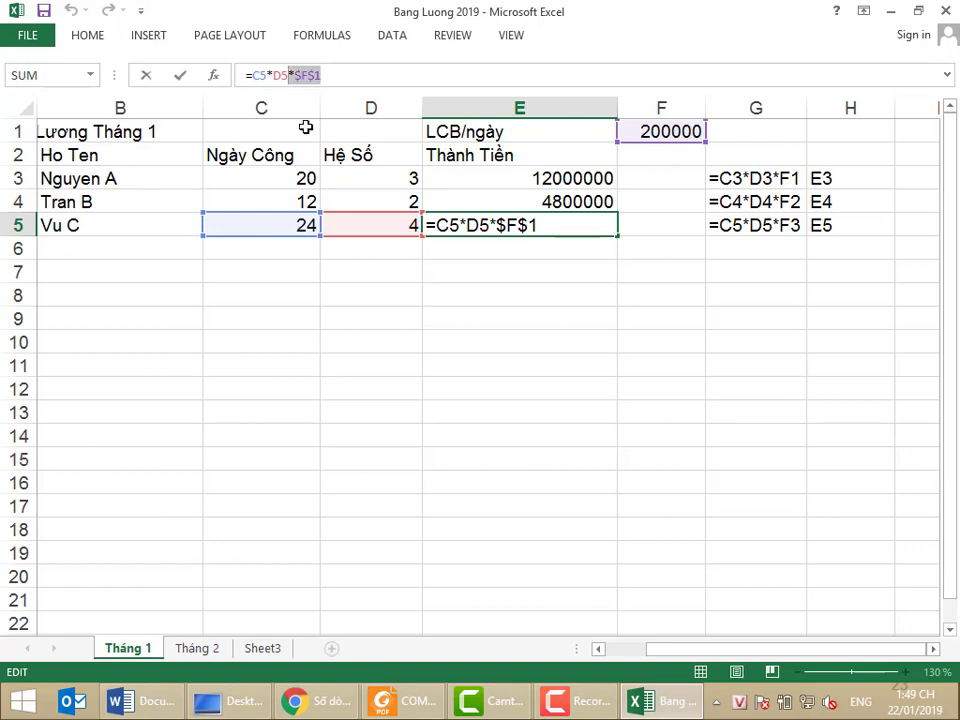
{"action": "left_click", "coordinate": [323, 75]}
{"action": "left_click", "coordinate": [298, 75]}
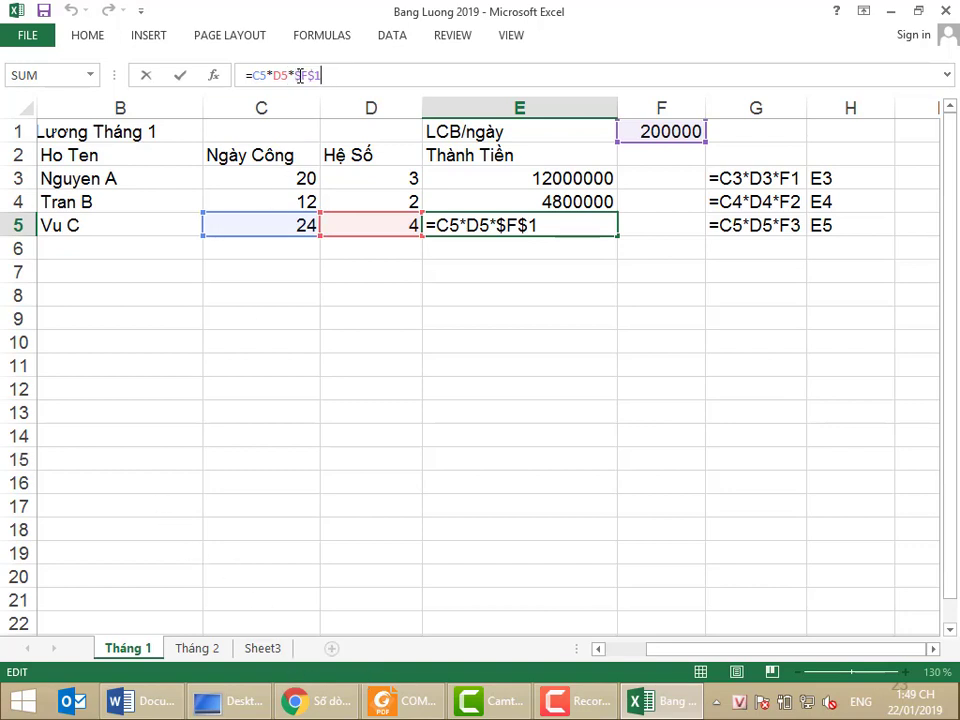
{"action": "key", "text": "BackSpace"}
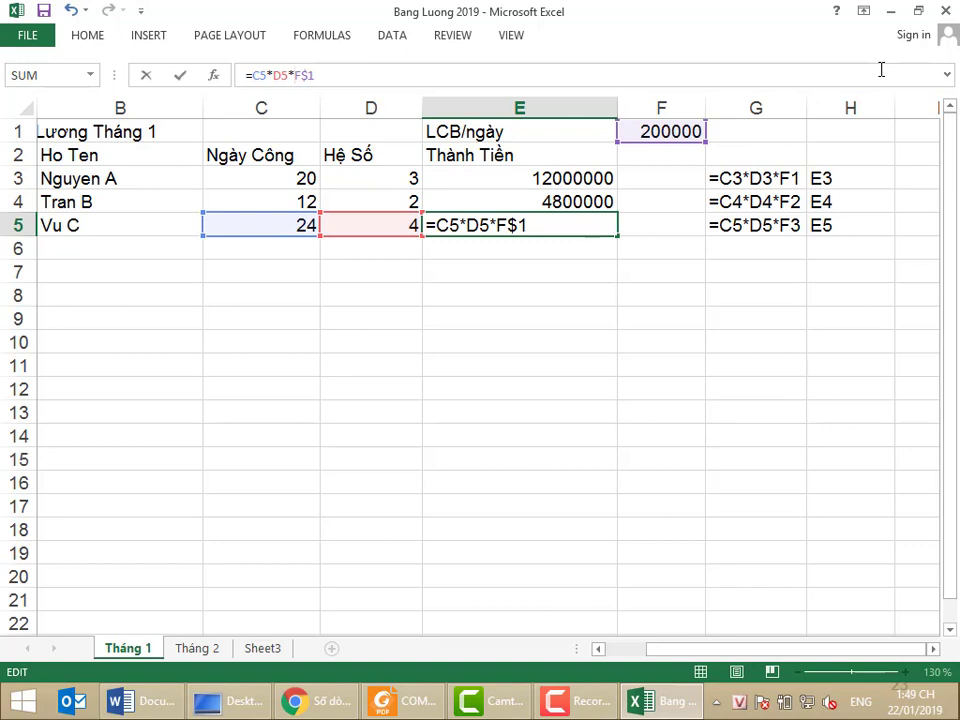
{"action": "type", "text": "$"}
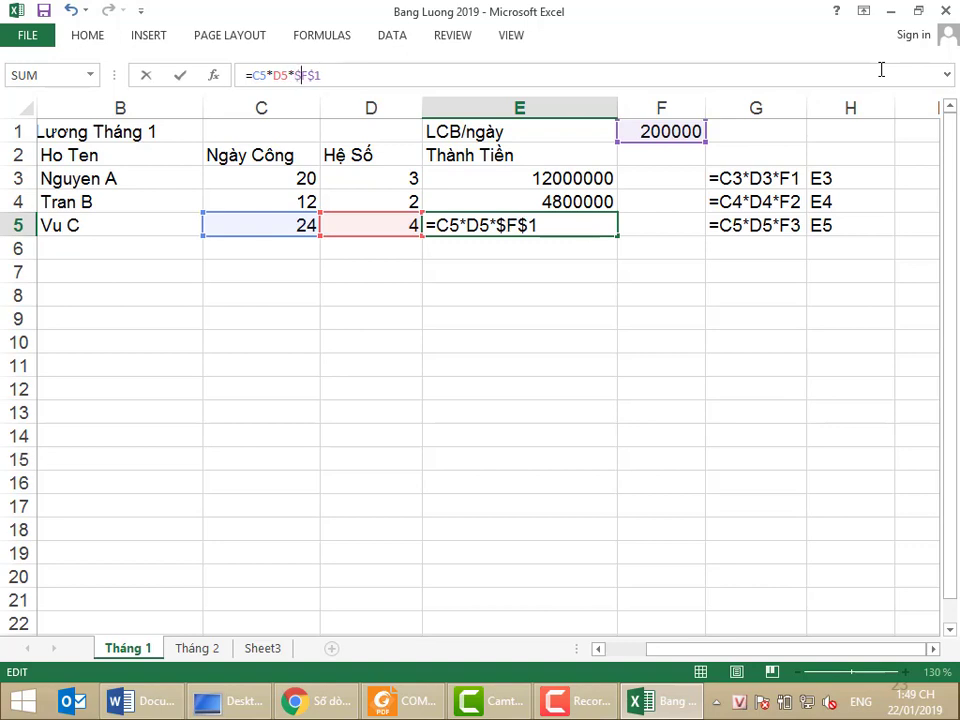
{"action": "key", "text": "Delete"}
Step: Cycle the F1 reference with F4 back to $F$1 and confirm E5 at 19200000
{"action": "key", "text": "Right"}
{"action": "key", "text": "F4"}
{"action": "key", "text": "F4"}
{"action": "key", "text": "F4"}
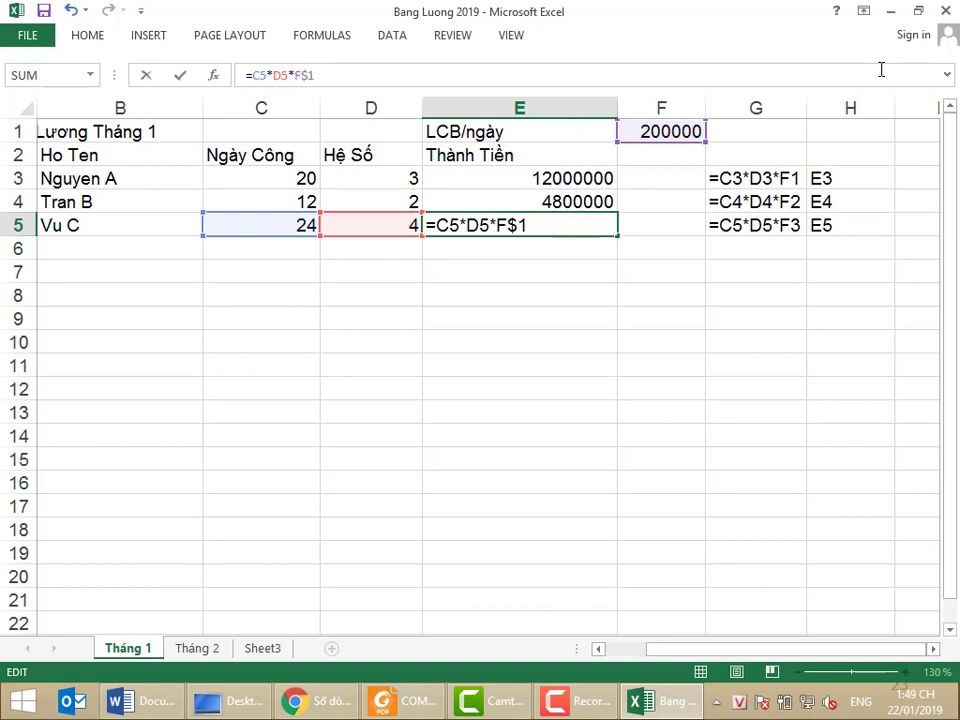
{"action": "key", "text": "F4"}
{"action": "key", "text": "F4"}
{"action": "key", "text": "F4"}
{"action": "key", "text": "Return"}
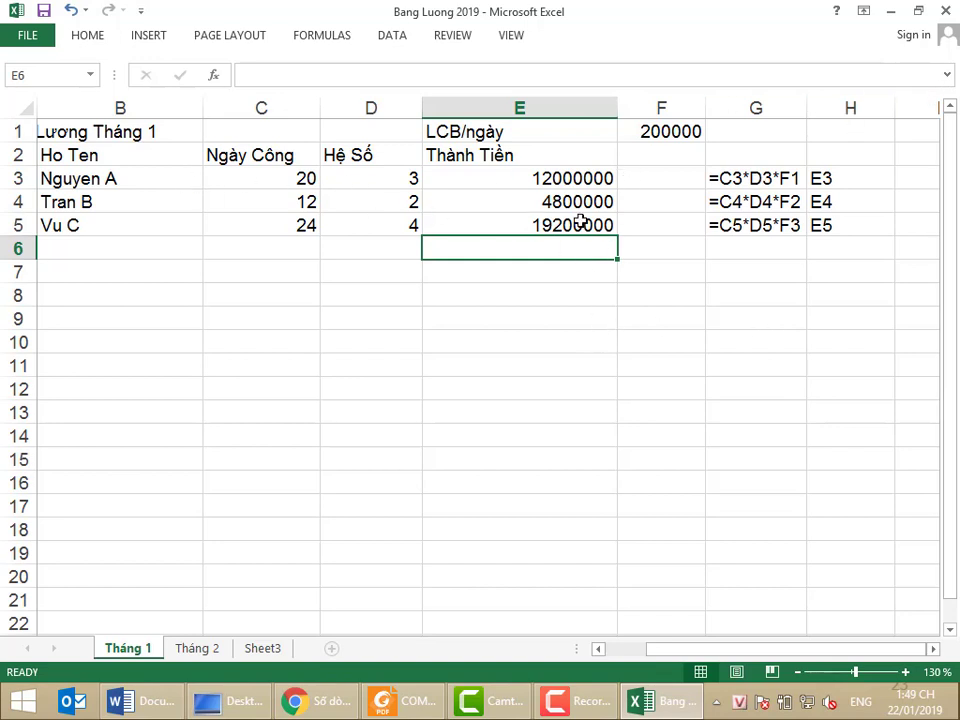
Step: Clear E4:E5, then move E3's value to E10 and undo the move
{"action": "left_click_drag", "start_coordinate": [578, 203], "coordinate": [575, 222]}
{"action": "key", "text": "ctrl+v"}
{"action": "key", "text": "Delete"}
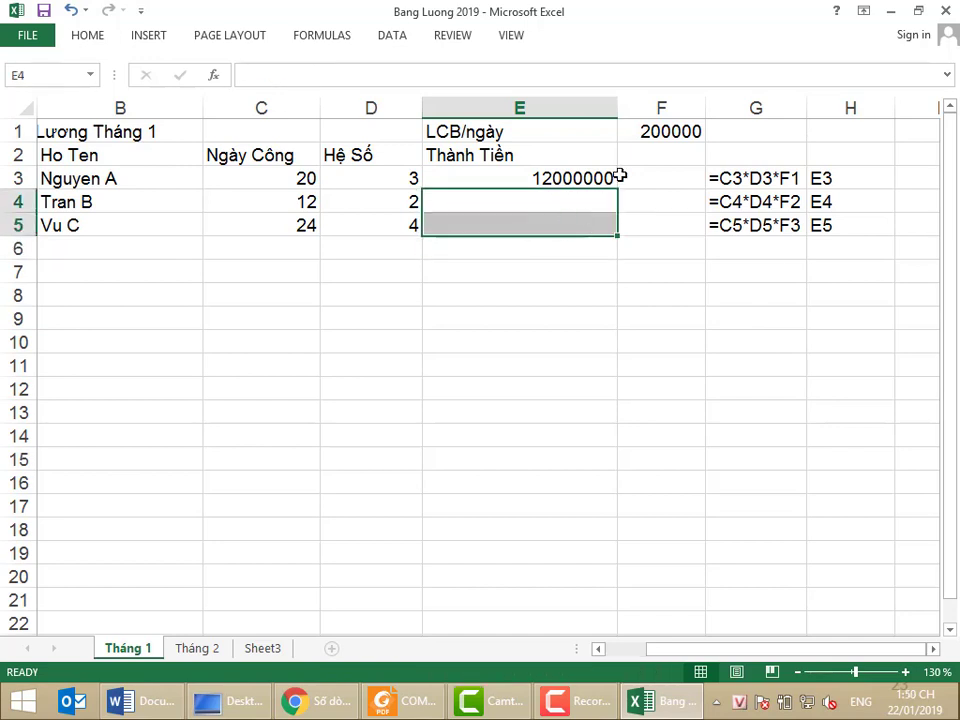
{"action": "left_click", "coordinate": [611, 178]}
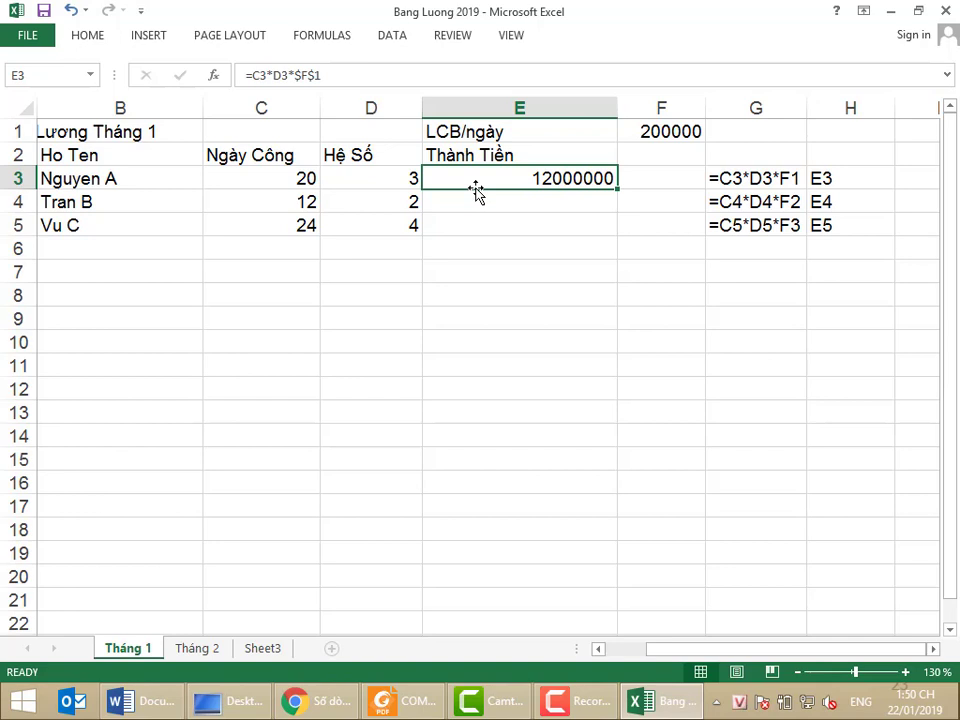
{"action": "left_click_drag", "start_coordinate": [476, 192], "coordinate": [491, 342]}
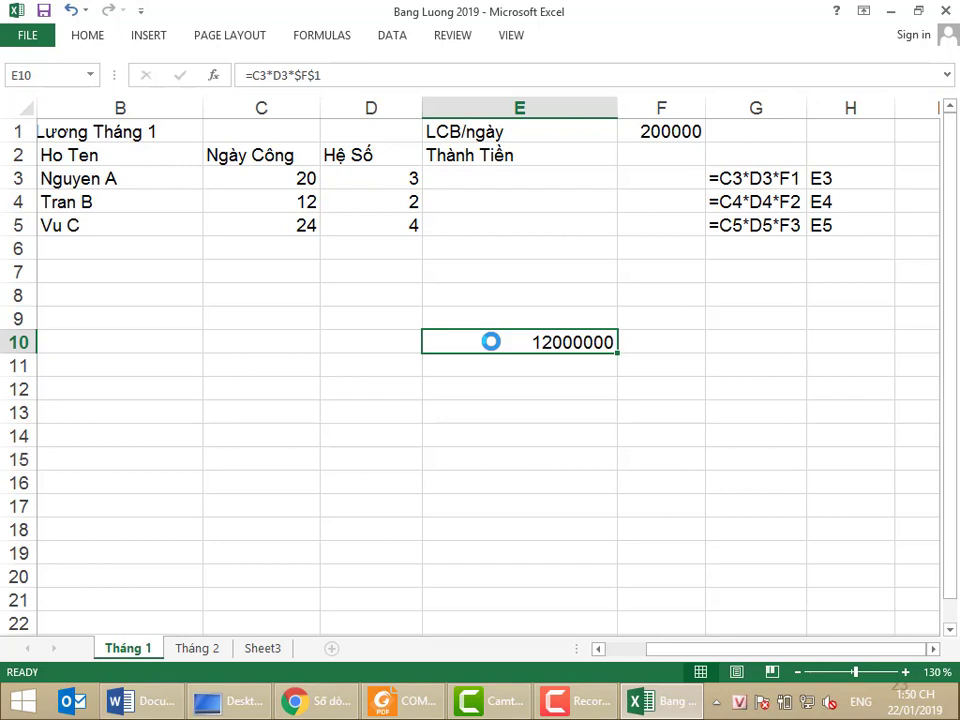
{"action": "key", "text": "ctrl+z"}
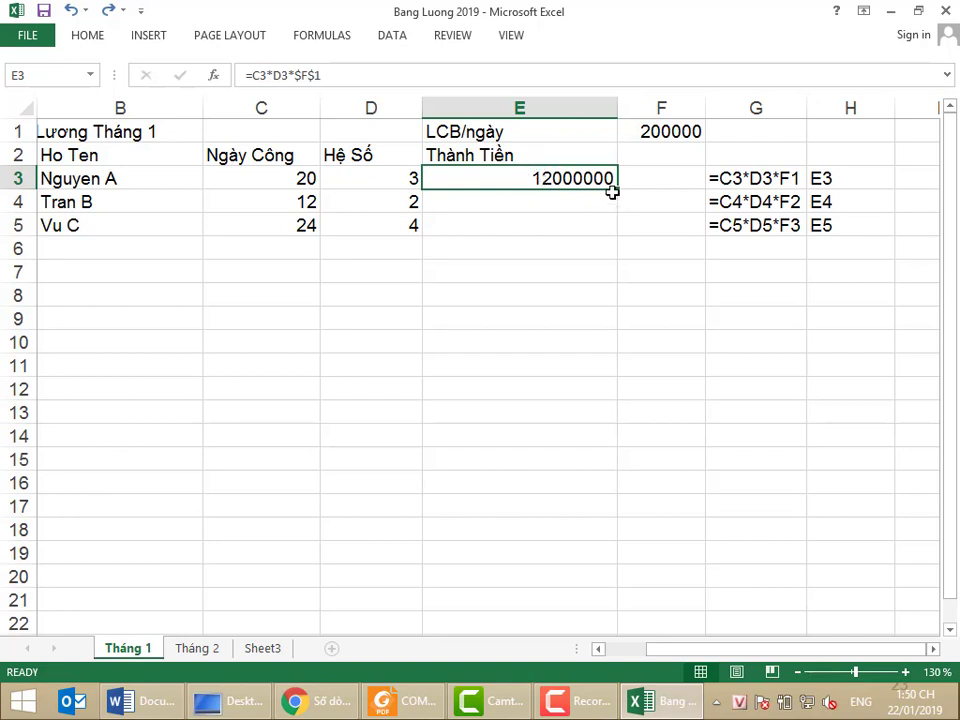
Step: Fill E3's formula down to E5 via the fill handle, then check D3:D5 and E5's formula
{"action": "left_click_drag", "start_coordinate": [617, 187], "coordinate": [617, 242]}
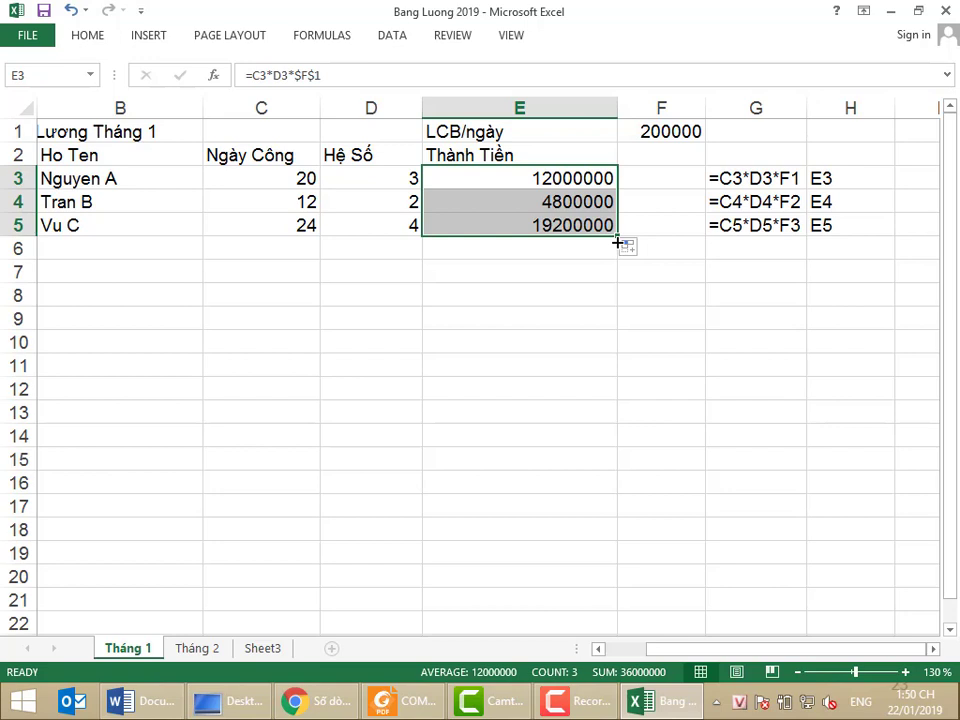
{"action": "key", "text": "ctrl+z"}
{"action": "left_click", "coordinate": [608, 203]}
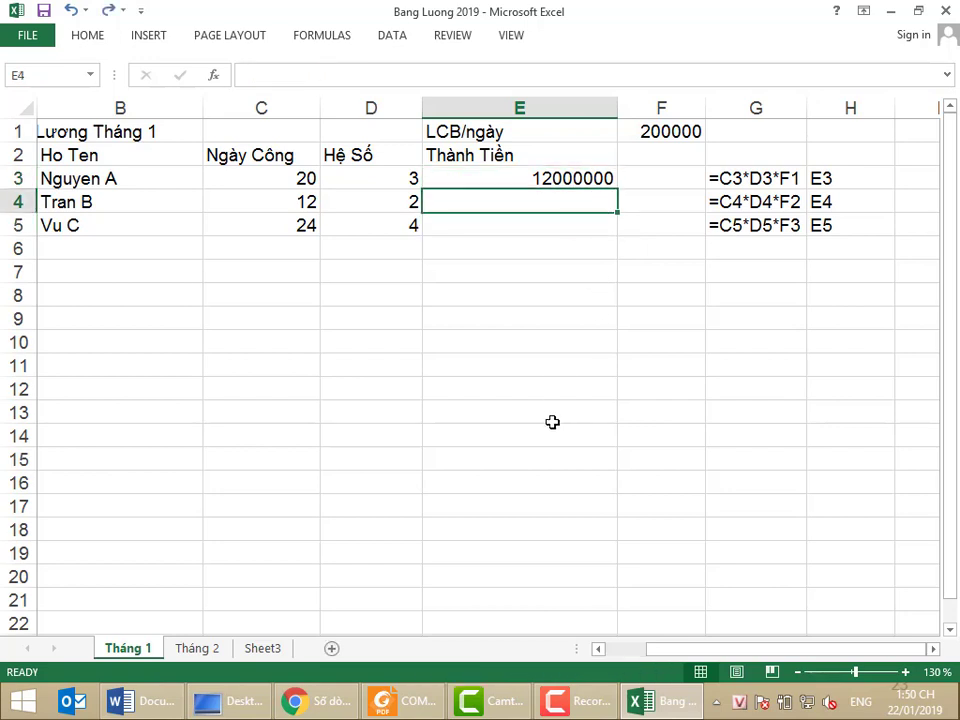
{"action": "left_click", "coordinate": [570, 179]}
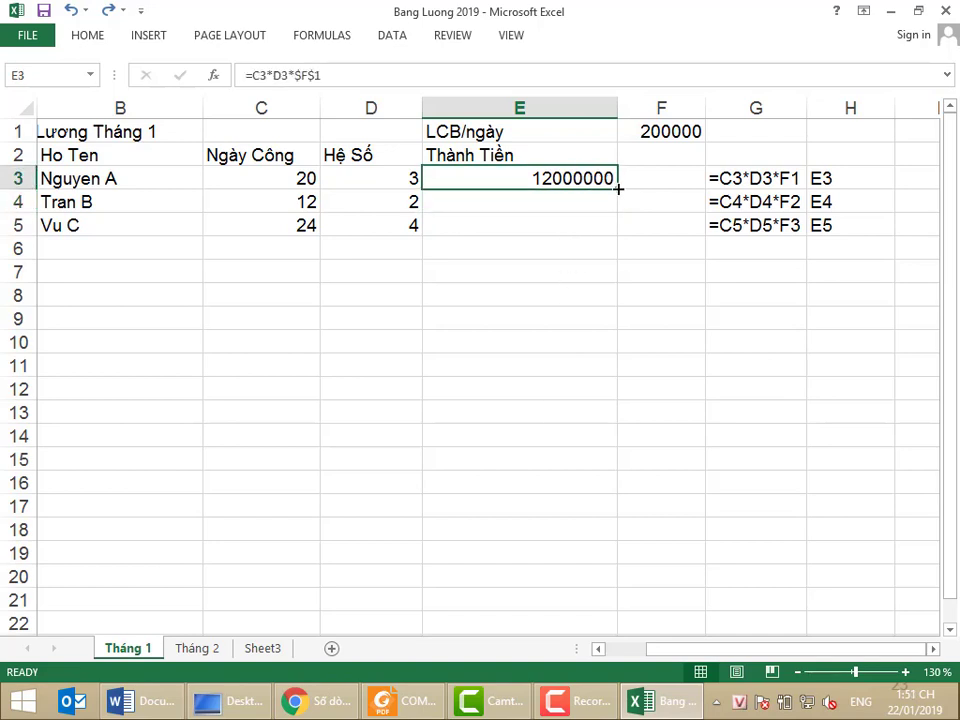
{"action": "double_click", "coordinate": [616, 188]}
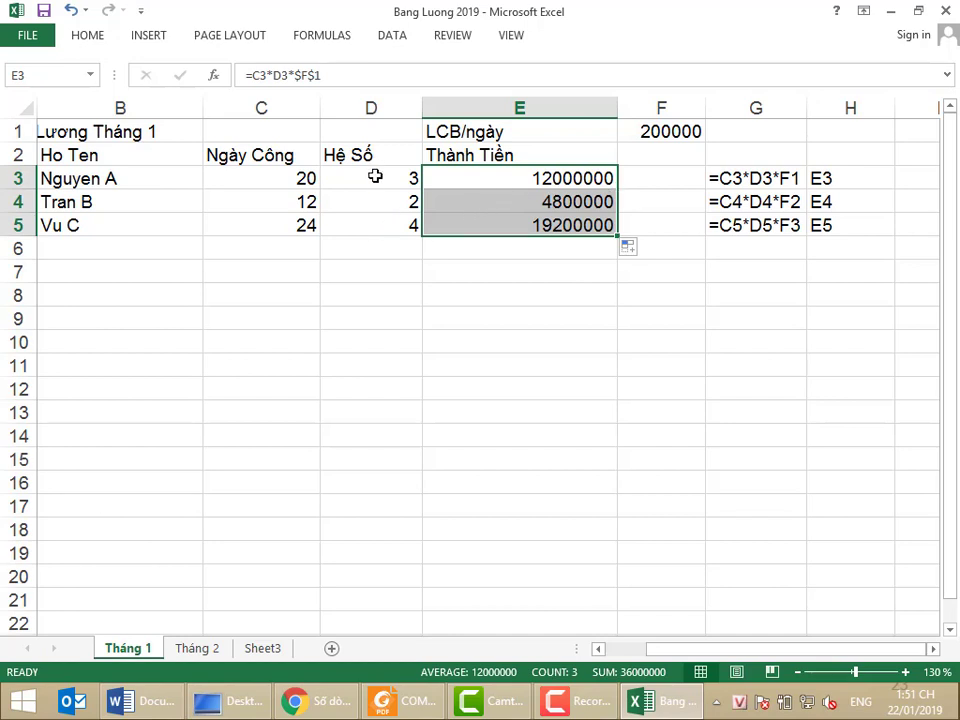
{"action": "left_click_drag", "start_coordinate": [375, 176], "coordinate": [375, 226]}
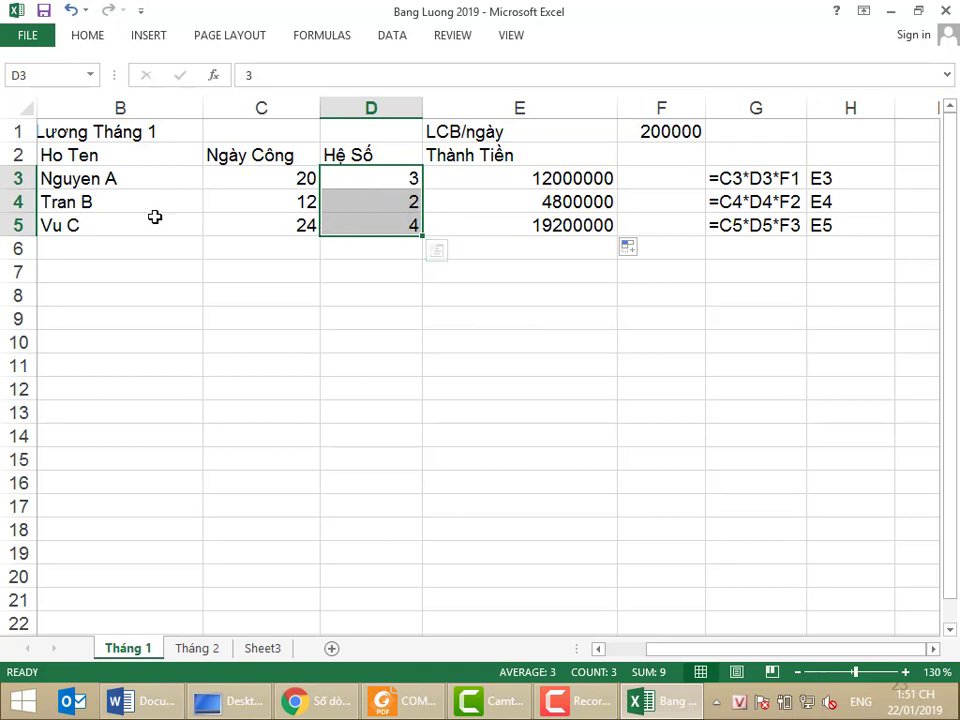
{"action": "left_click", "coordinate": [13, 225]}
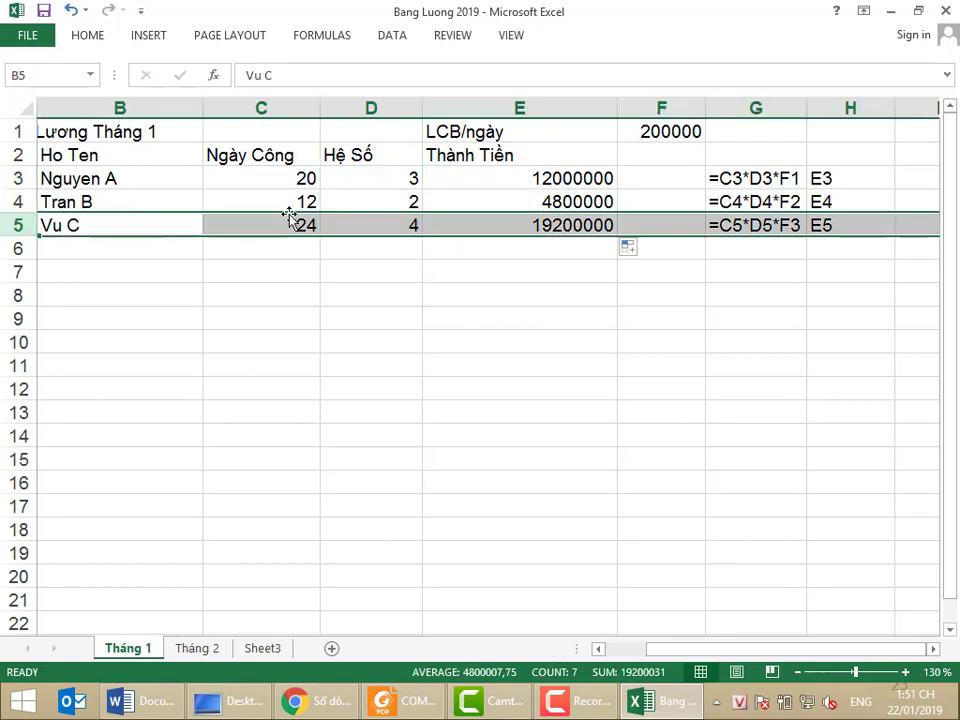
{"action": "left_click", "coordinate": [606, 216]}
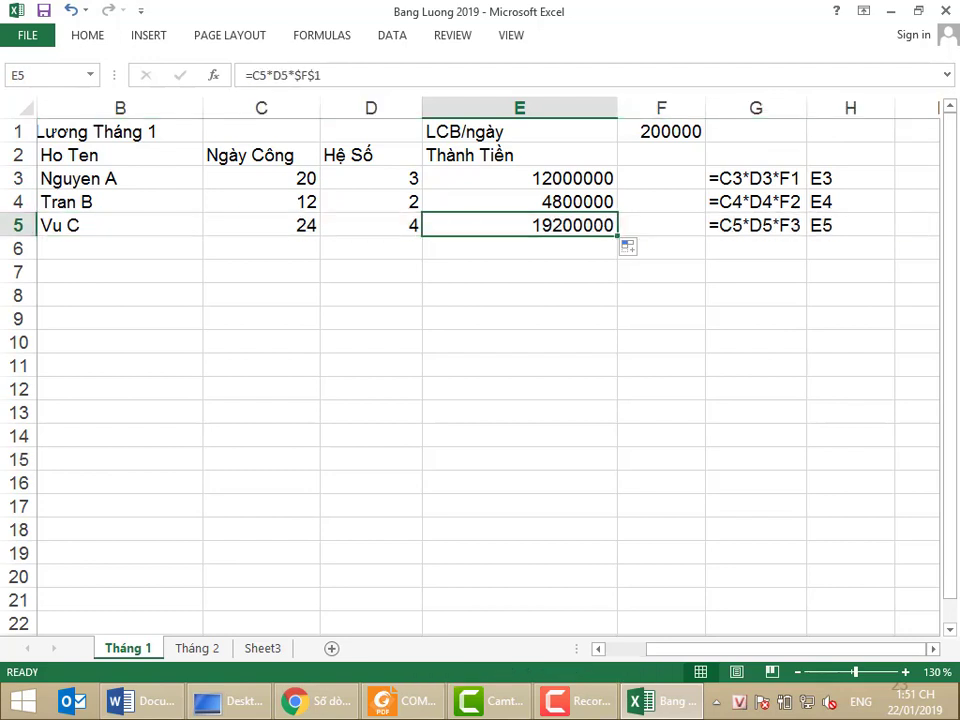
Step: Copy the days and coefficient block C3:D5 into C6:D8 and C9:D11
{"action": "left_click_drag", "start_coordinate": [262, 180], "coordinate": [361, 216]}
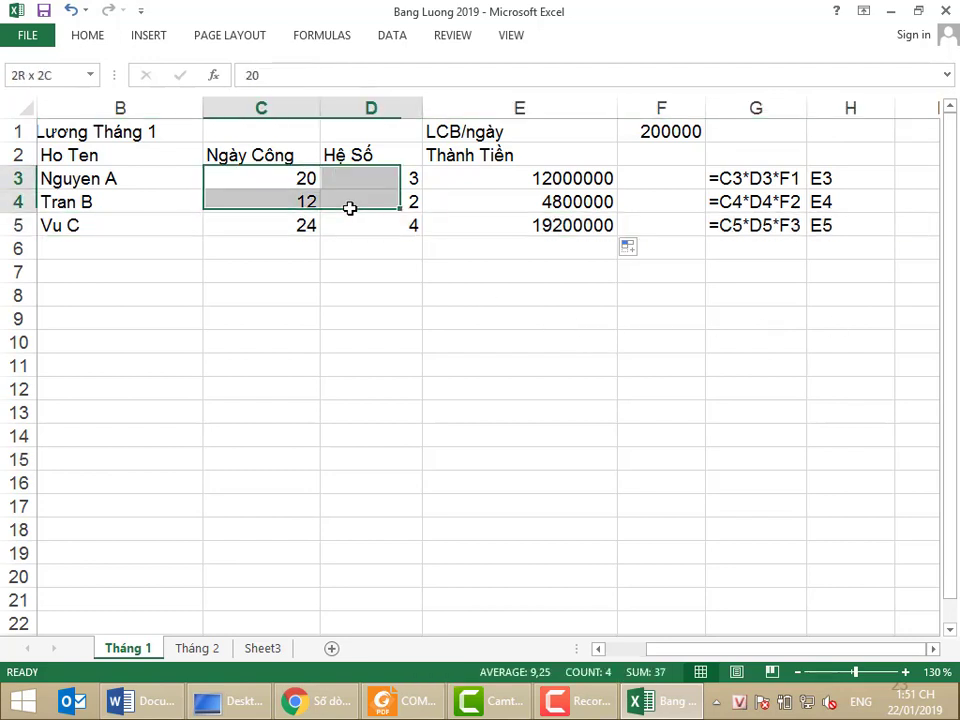
{"action": "key", "text": "ctrl+c"}
{"action": "left_click", "coordinate": [300, 248]}
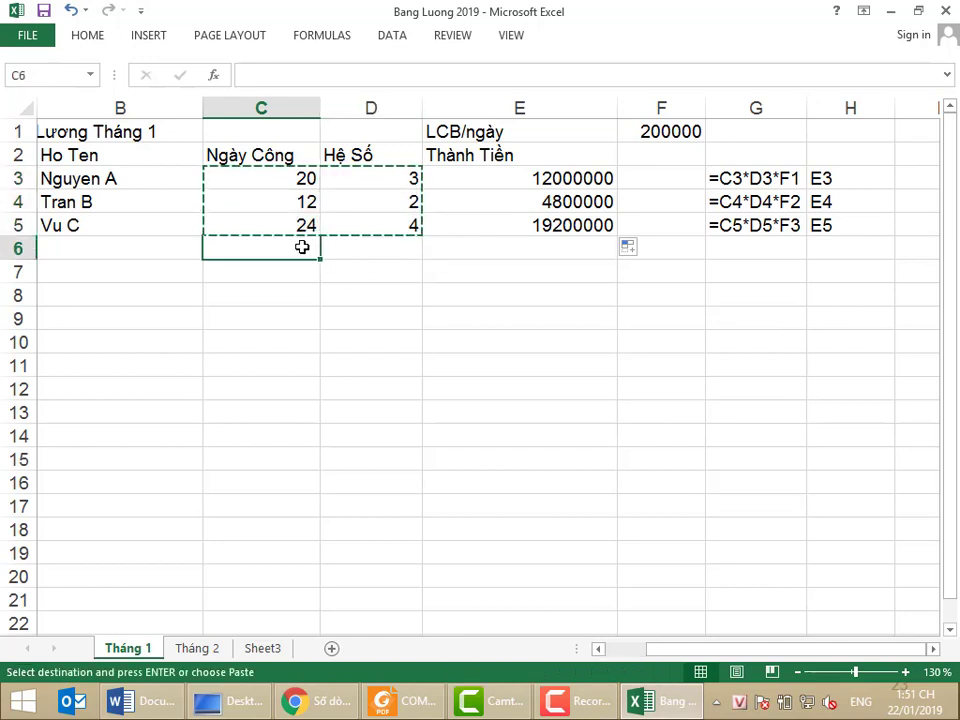
{"action": "key", "text": "ctrl+v"}
{"action": "left_click", "coordinate": [295, 318]}
{"action": "key", "text": "ctrl+v"}
Step: Clear the salaries in E4:E5, then fill E3 down to E11 and undo it
{"action": "left_click", "coordinate": [533, 226]}
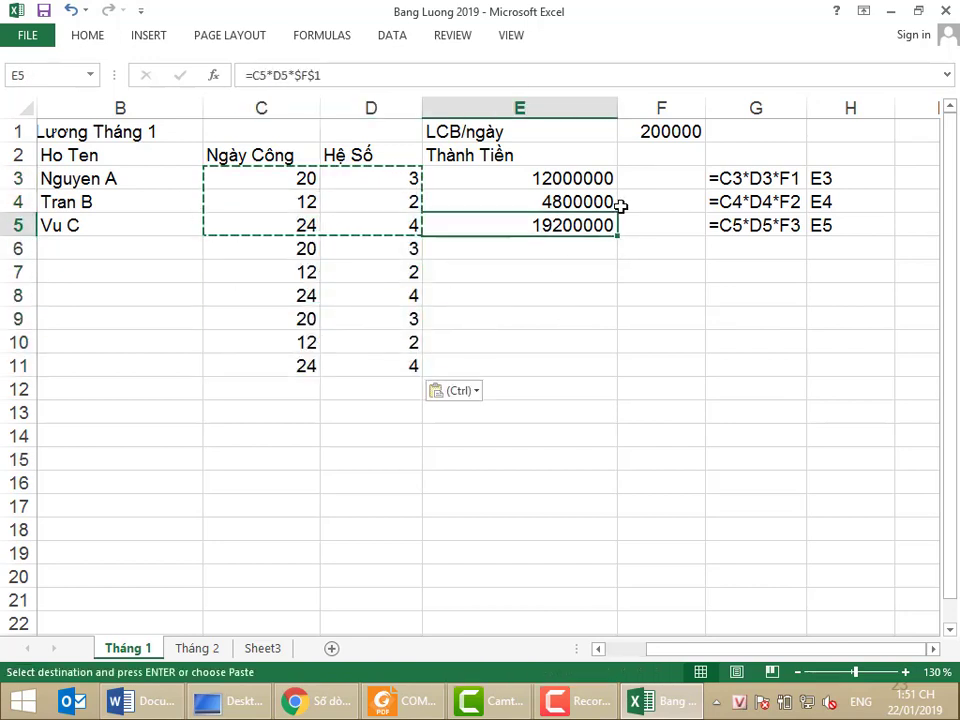
{"action": "left_click_drag", "start_coordinate": [595, 201], "coordinate": [595, 225]}
{"action": "key", "text": "Delete"}
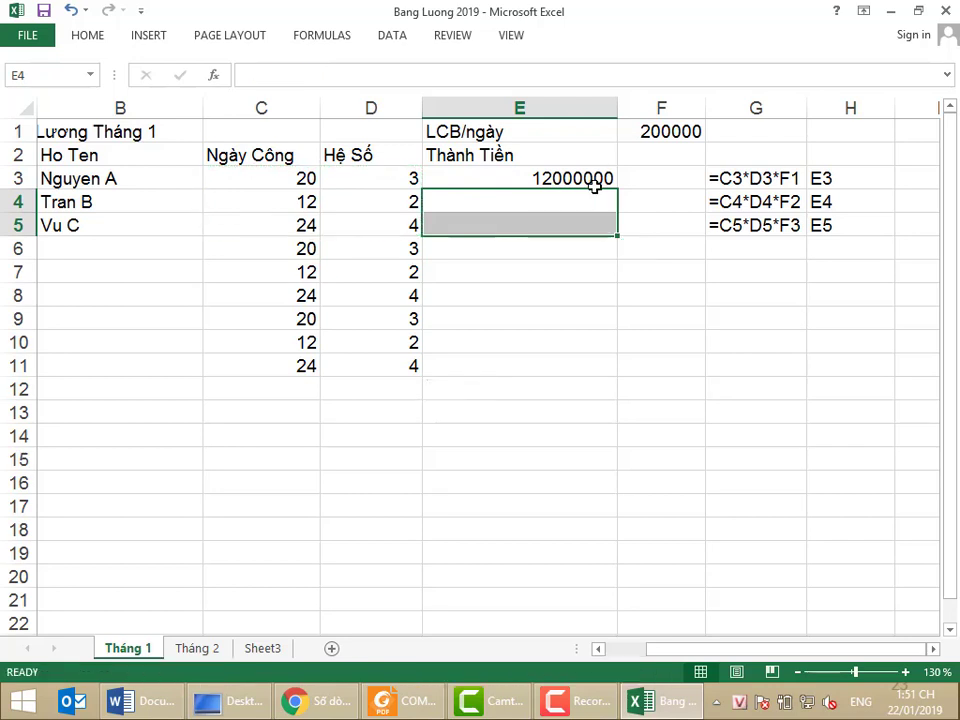
{"action": "left_click", "coordinate": [605, 183]}
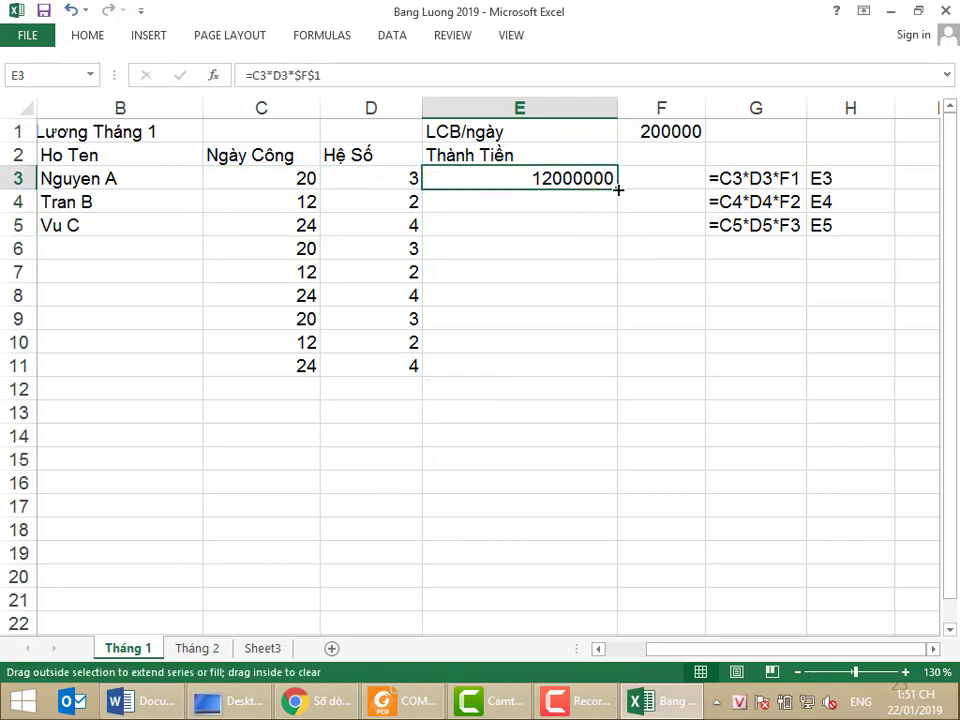
{"action": "double_click", "coordinate": [618, 189]}
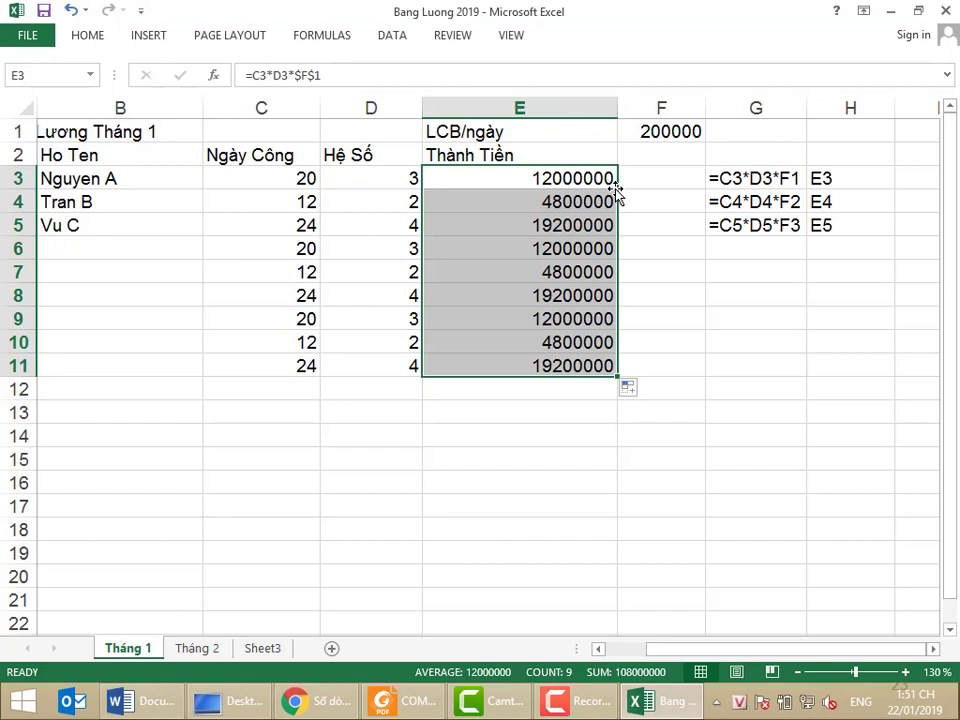
{"action": "key", "text": "ctrl+z"}
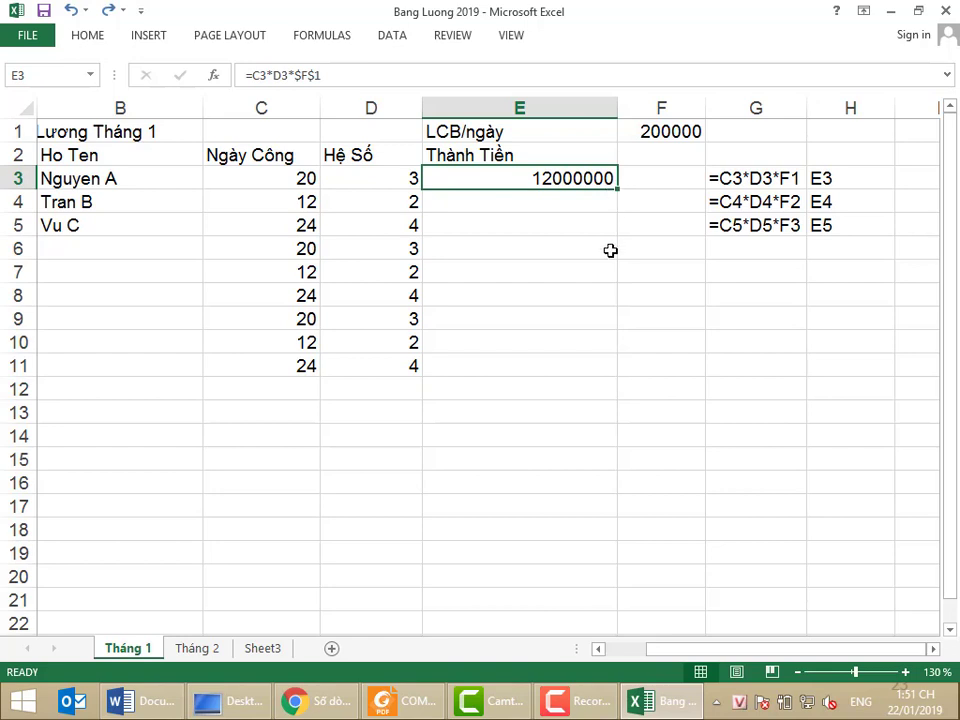
Step: Fill E3's salary formula into E4 through E10 with Ctrl+D, one cell at a time
{"action": "left_click", "coordinate": [525, 200]}
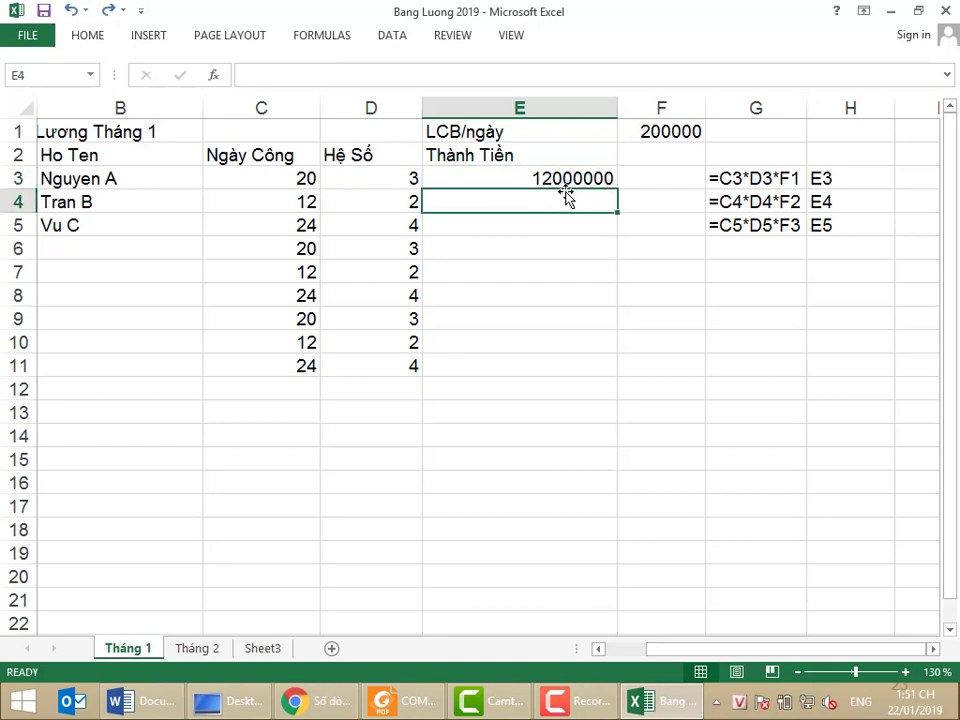
{"action": "left_click", "coordinate": [569, 177]}
{"action": "left_click", "coordinate": [568, 193]}
{"action": "key", "text": "ctrl+d"}
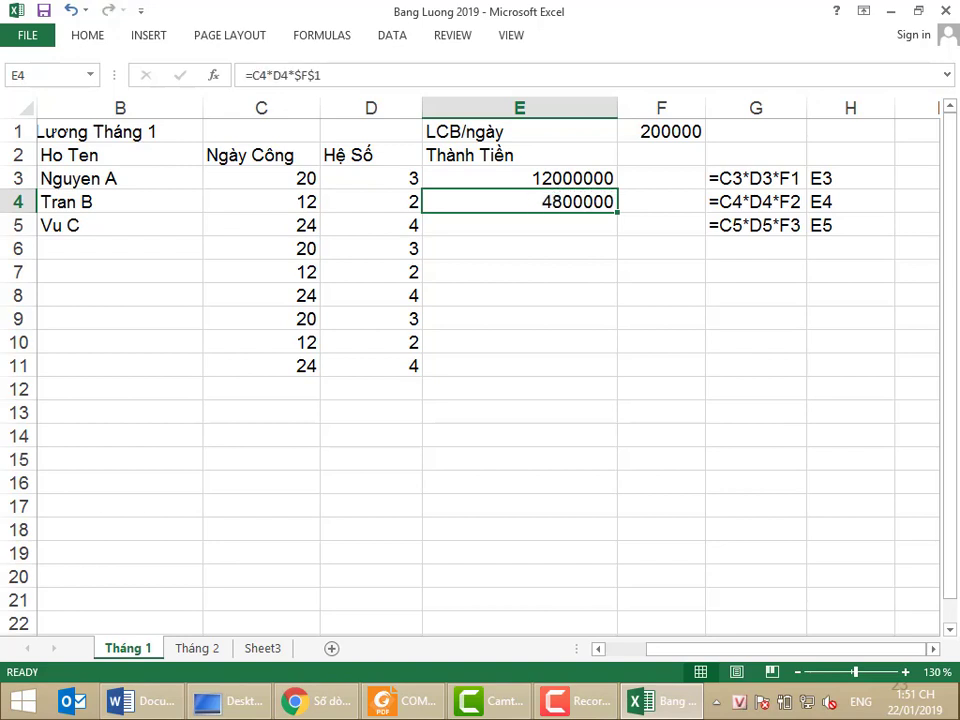
{"action": "key", "text": "Down"}
{"action": "key", "text": "ctrl+d"}
{"action": "key", "text": "Down"}
{"action": "key", "text": "ctrl+d"}
{"action": "key", "text": "Down"}
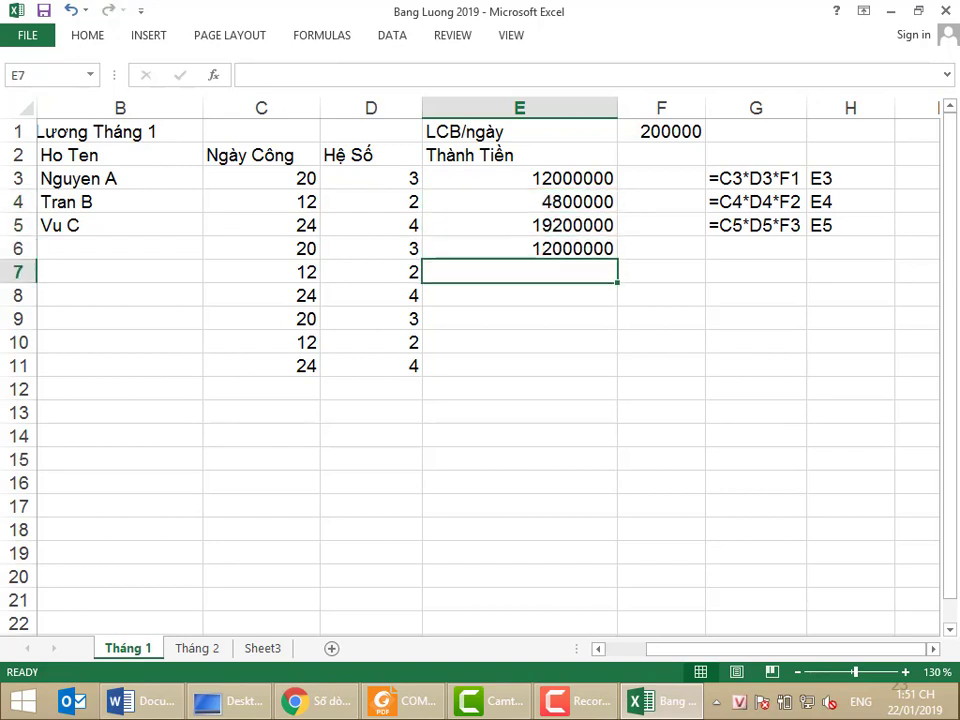
{"action": "key", "text": "ctrl+d"}
{"action": "key", "text": "Down"}
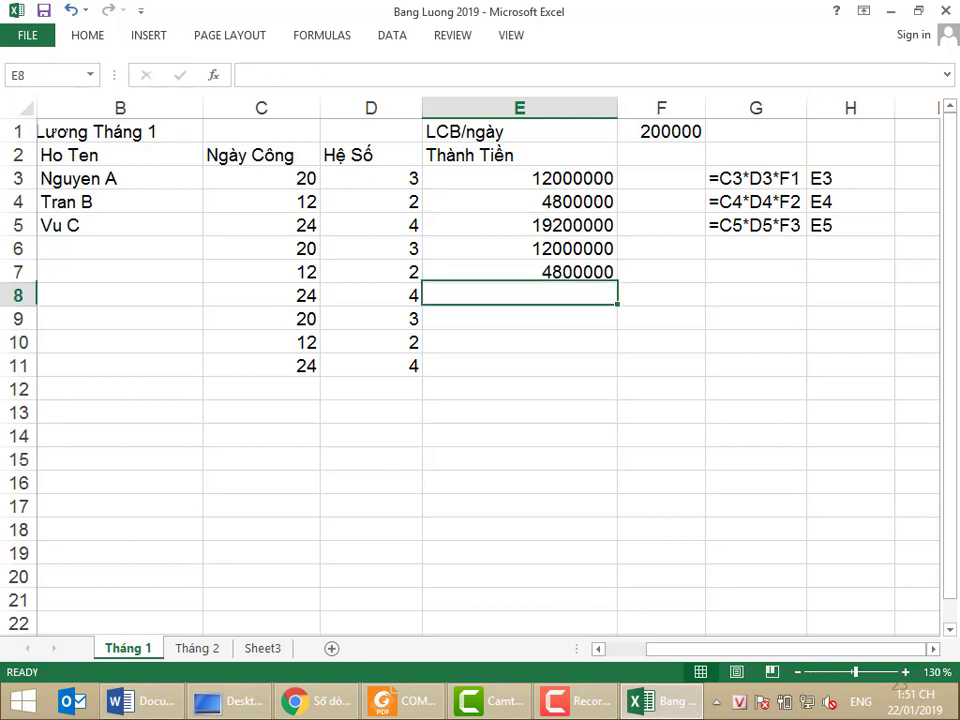
{"action": "key", "text": "ctrl+d"}
{"action": "key", "text": "Down"}
{"action": "key", "text": "ctrl+d"}
{"action": "key", "text": "Down"}
{"action": "key", "text": "ctrl+d"}
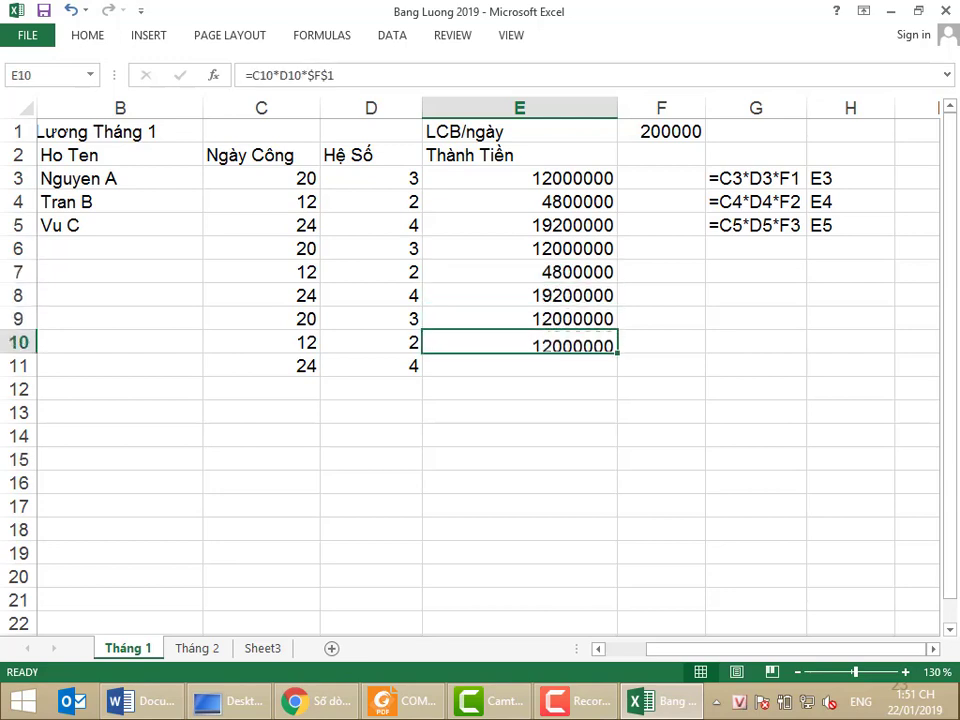
{"action": "key", "text": "Up"}
{"action": "key", "text": "Up"}
{"action": "key", "text": "Up"}
{"action": "key", "text": "Up"}
{"action": "key", "text": "Right"}
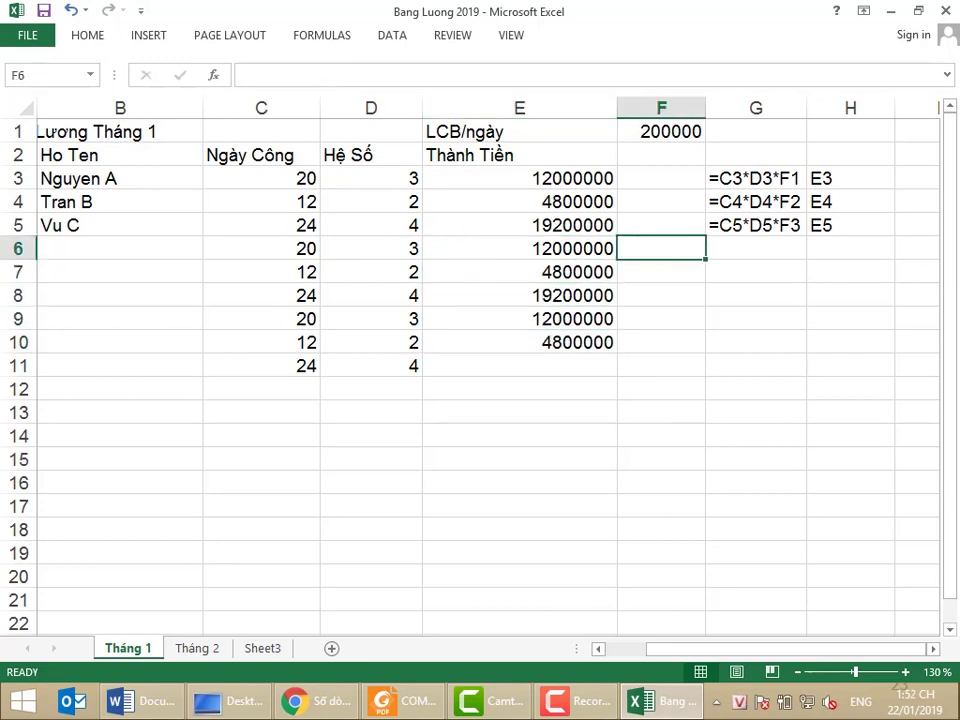
{"action": "key", "text": "Right"}
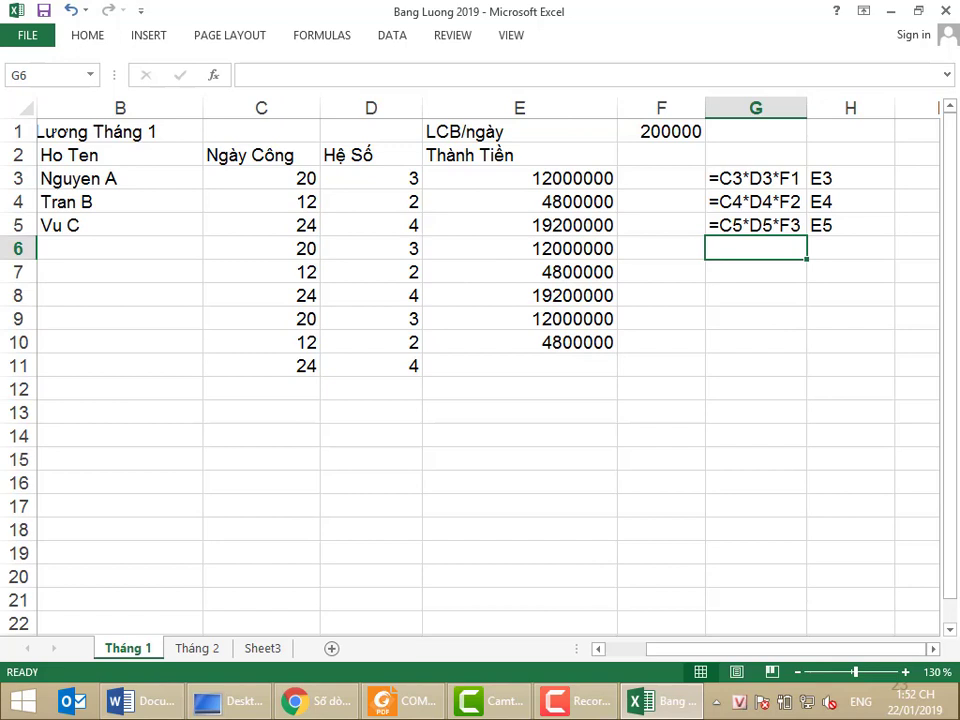
Step: Copy G5's formula note into G6, fill E3's formula down to E11, then switch to the slides
{"action": "key", "text": "ctrl+d"}
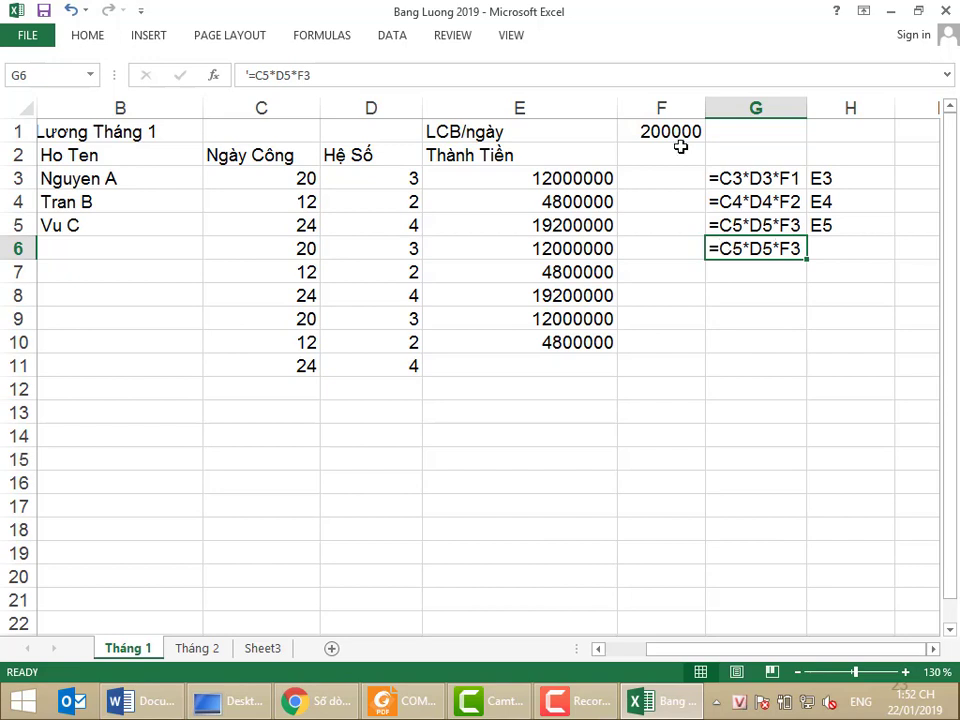
{"action": "left_click_drag", "start_coordinate": [763, 178], "coordinate": [758, 253]}
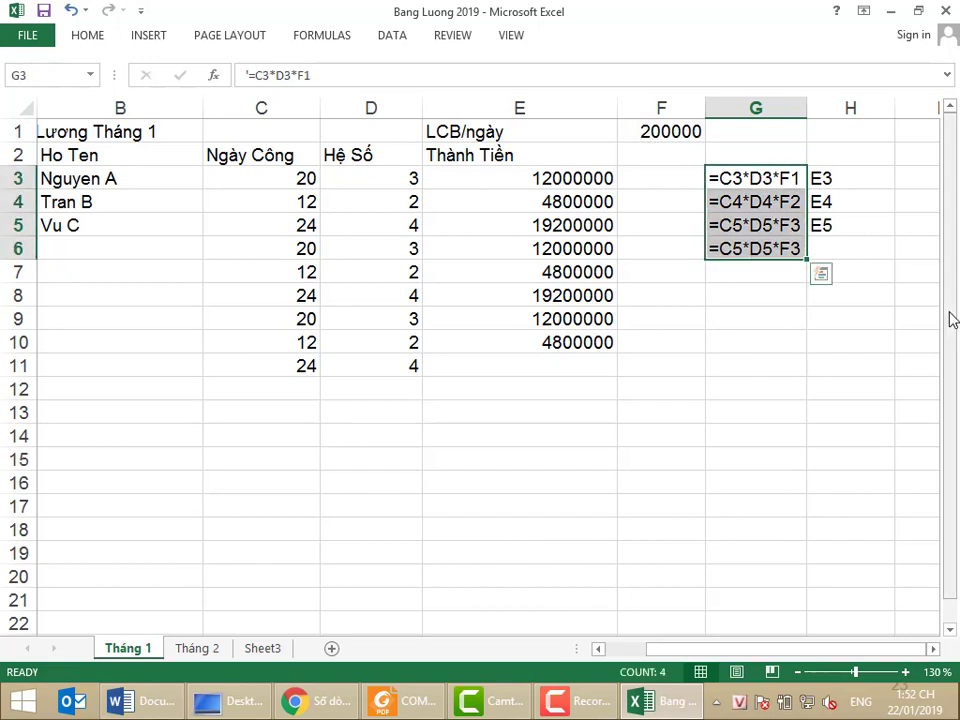
{"action": "left_click", "coordinate": [532, 178]}
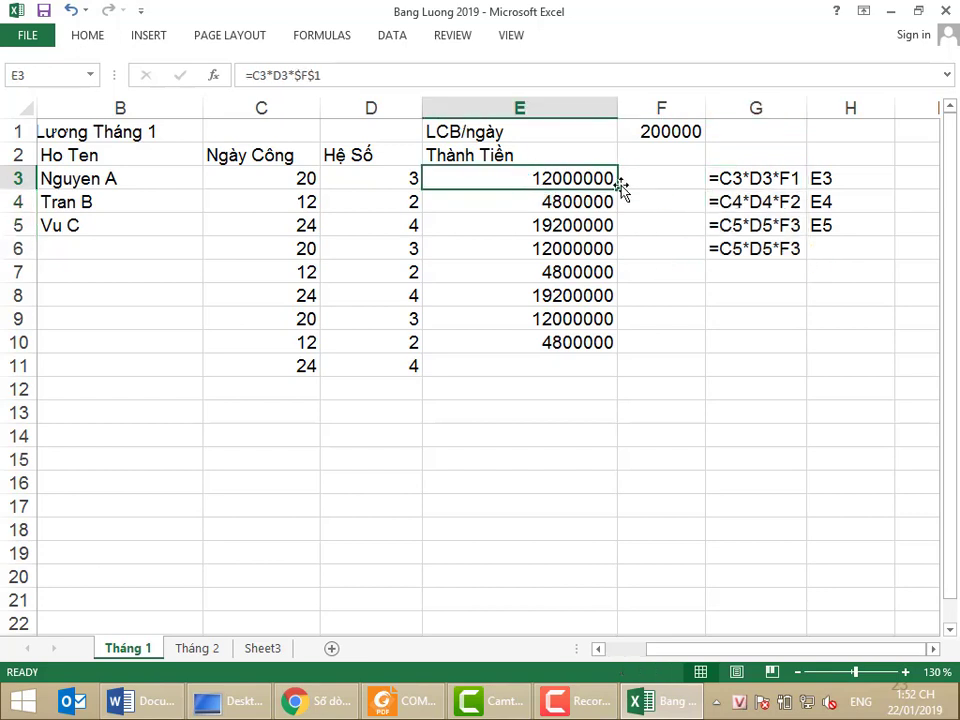
{"action": "left_click_drag", "start_coordinate": [619, 189], "coordinate": [619, 371]}
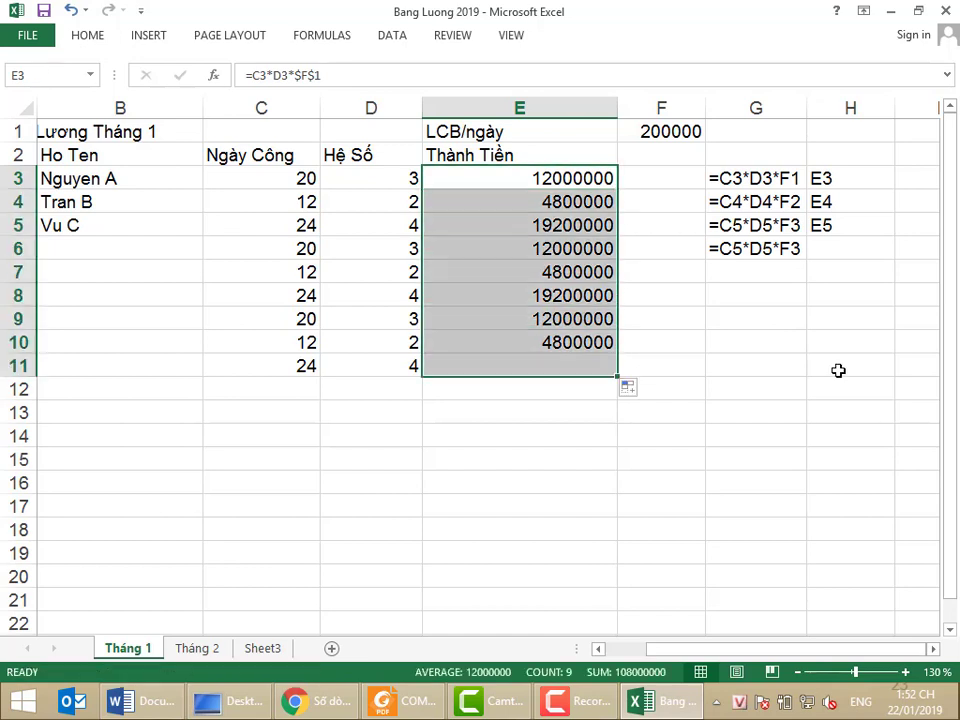
{"action": "left_click", "coordinate": [612, 178]}
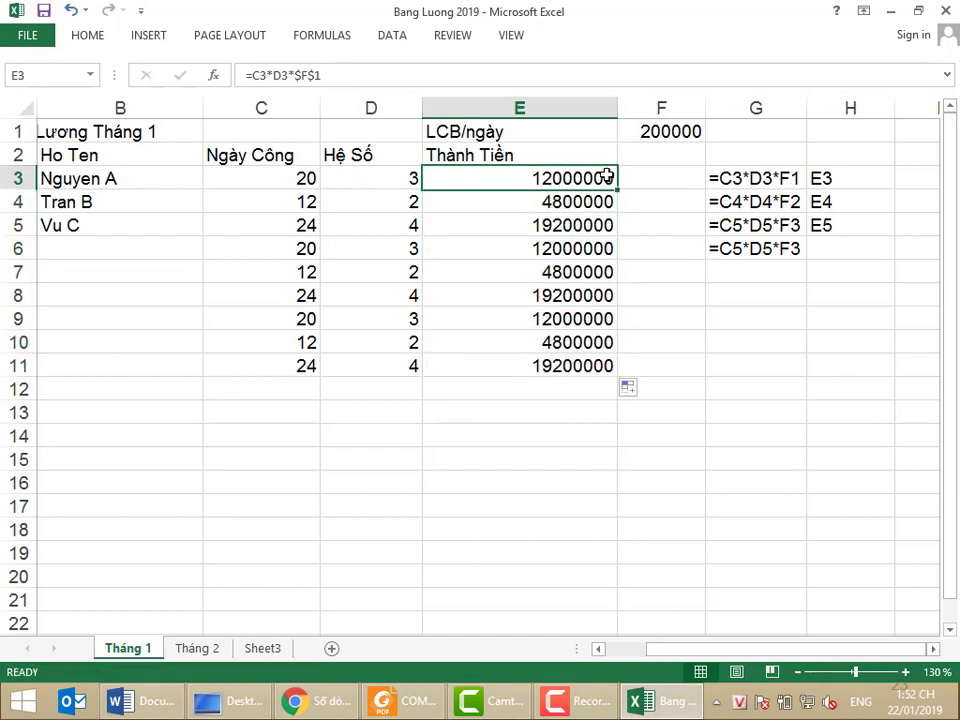
{"action": "left_click_drag", "start_coordinate": [619, 186], "coordinate": [619, 186]}
{"action": "double_click", "coordinate": [619, 186]}
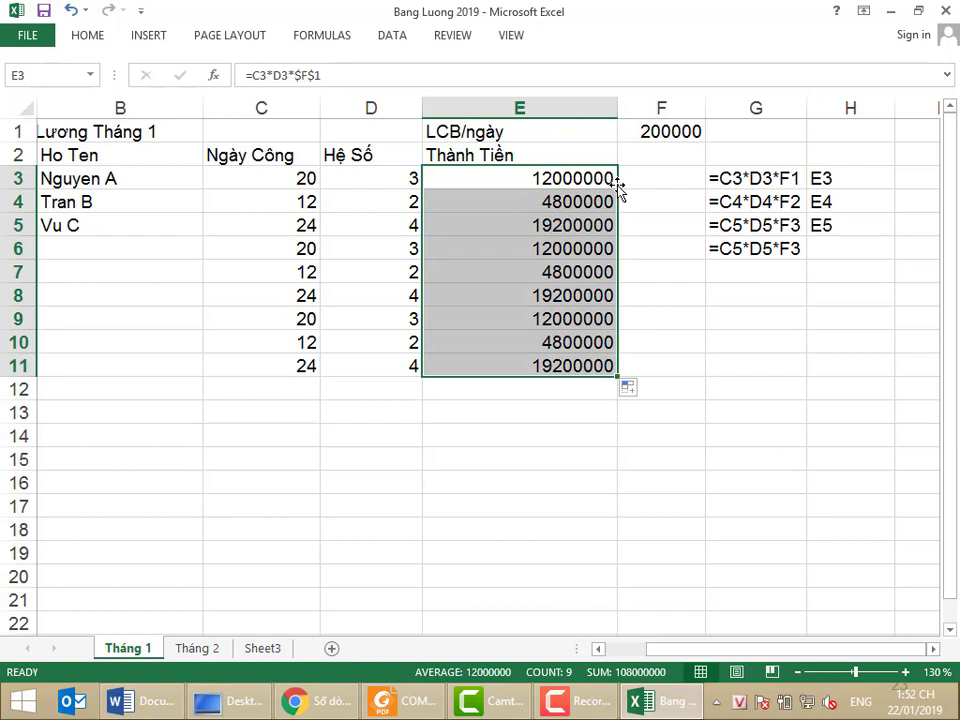
{"action": "left_click", "coordinate": [600, 199]}
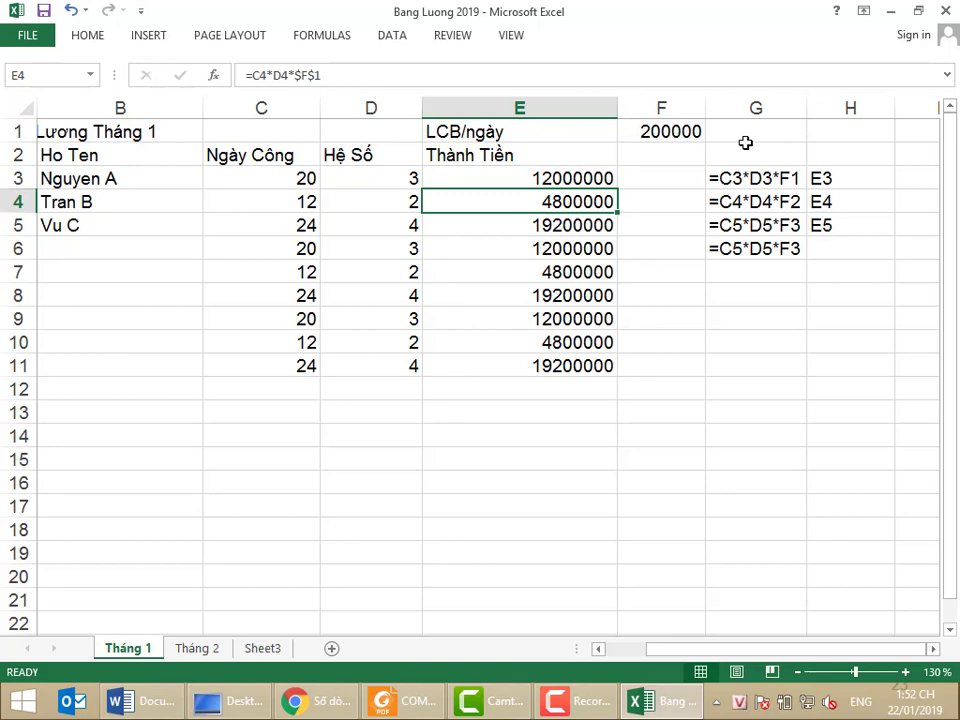
{"action": "key", "text": "alt+Tab"}
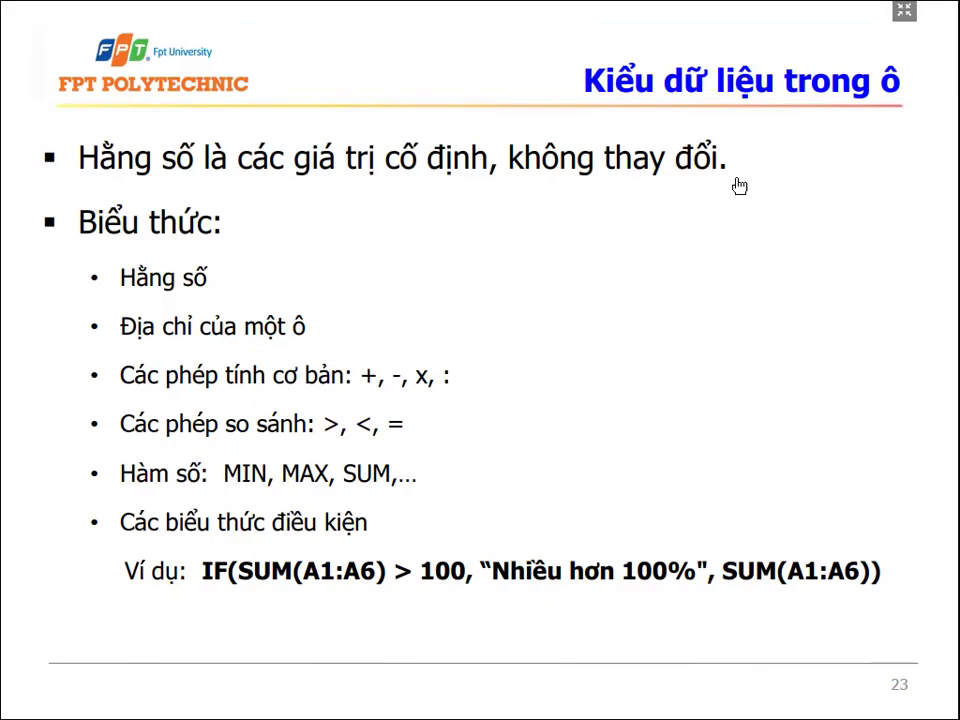
Step: Step forward and back to slide 23 on cell data types, then reselect E3 in Excel
{"action": "left_click", "coordinate": [652, 435]}
{"action": "key", "text": "Left"}
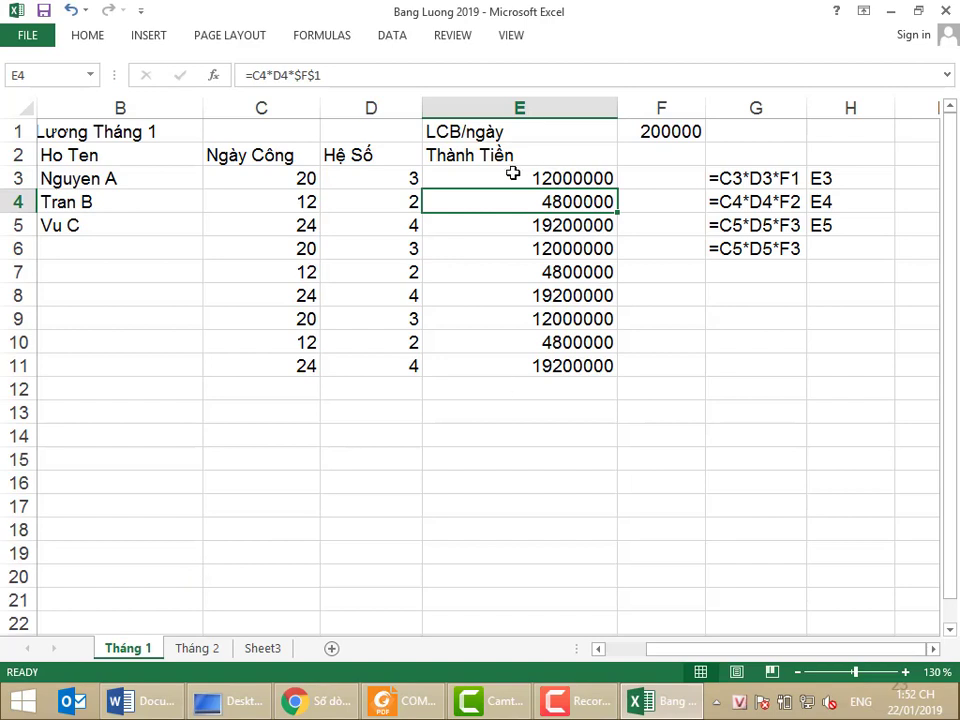
{"action": "left_click", "coordinate": [514, 175]}
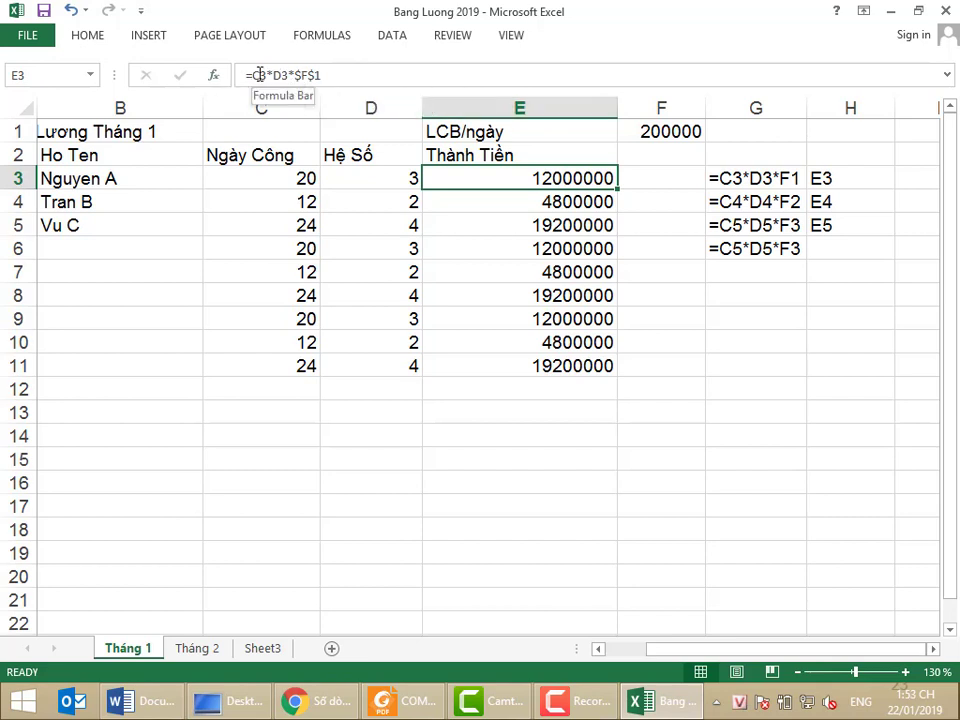
Step: Delete the leading = from E3's formula so it becomes plain text
{"action": "left_click", "coordinate": [347, 74]}
{"action": "key", "text": "Home"}
{"action": "key", "text": "Delete"}
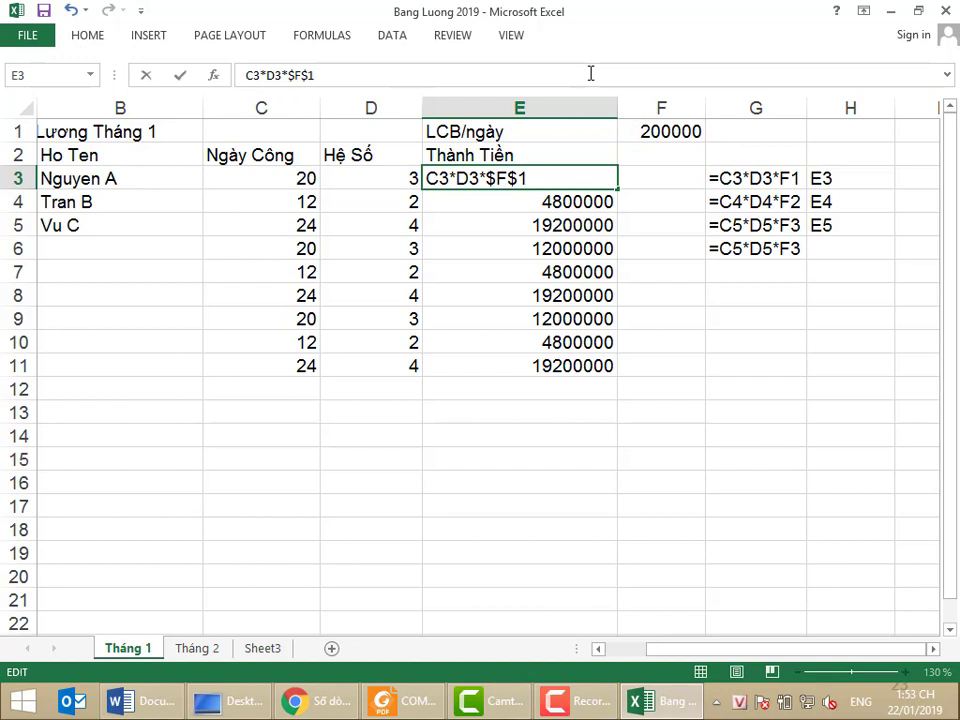
{"action": "key", "text": "Return"}
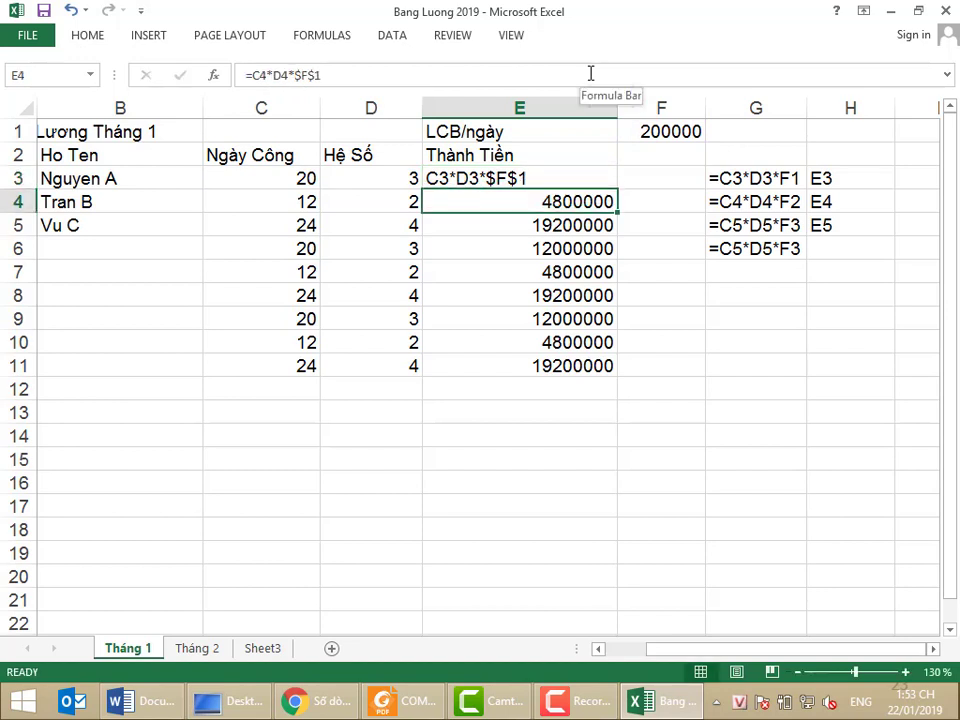
Step: Put the = back at the start of E3 so it computes 12000000 again
{"action": "key", "text": "Up"}
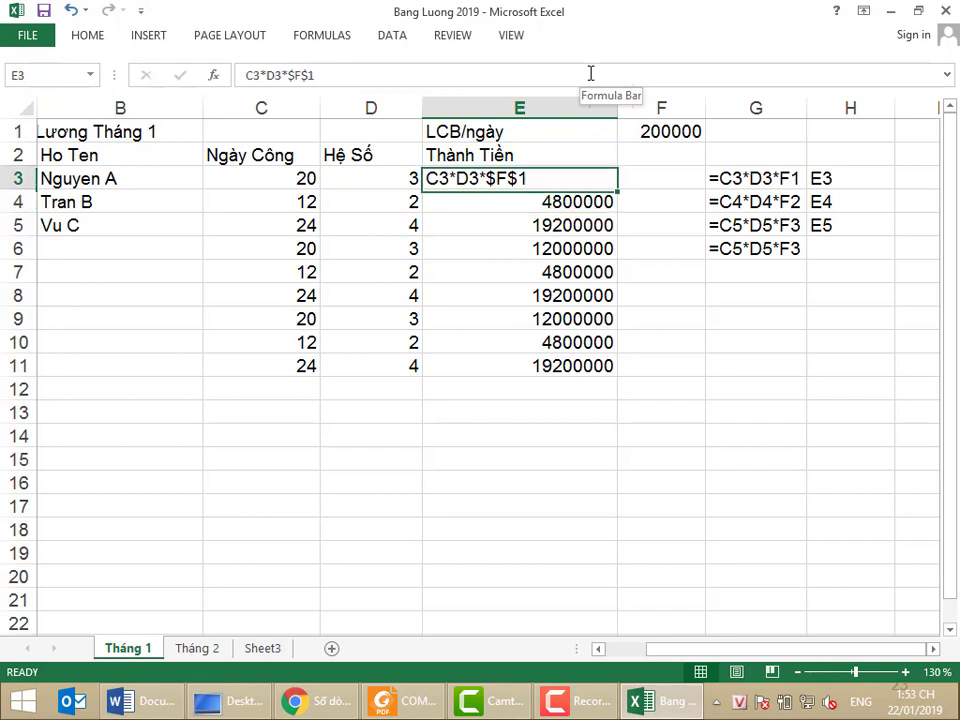
{"action": "left_click", "coordinate": [249, 75]}
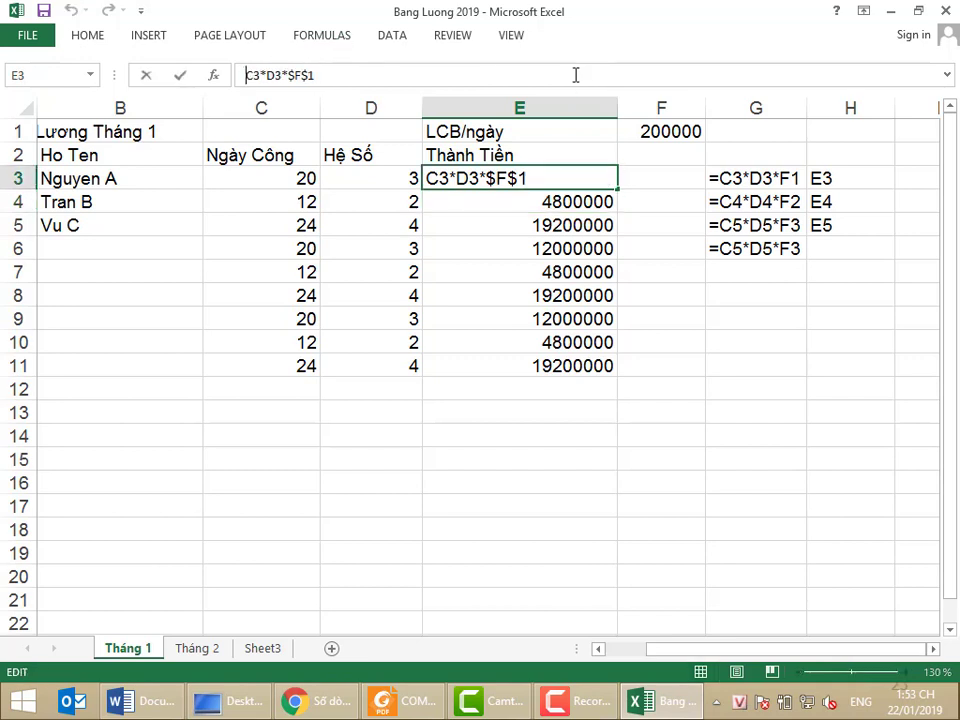
{"action": "type", "text": "="}
{"action": "key", "text": "Return"}
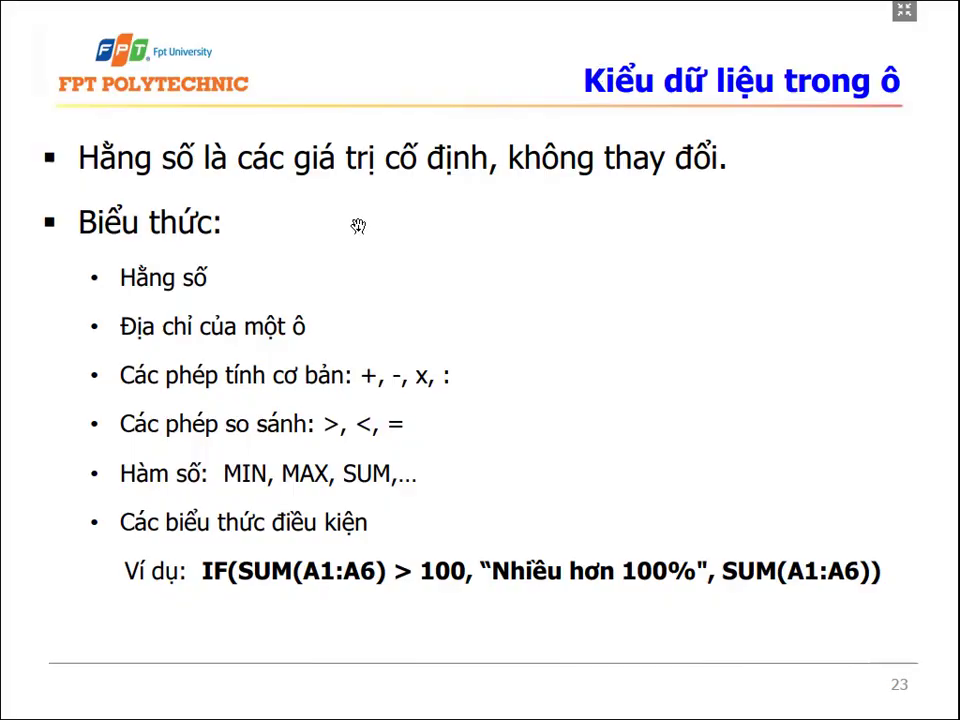
Step: Advance to slide 24 on selecting ranges, then switch back to the Bang Luong 2019 workbook
{"action": "left_click", "coordinate": [356, 223]}
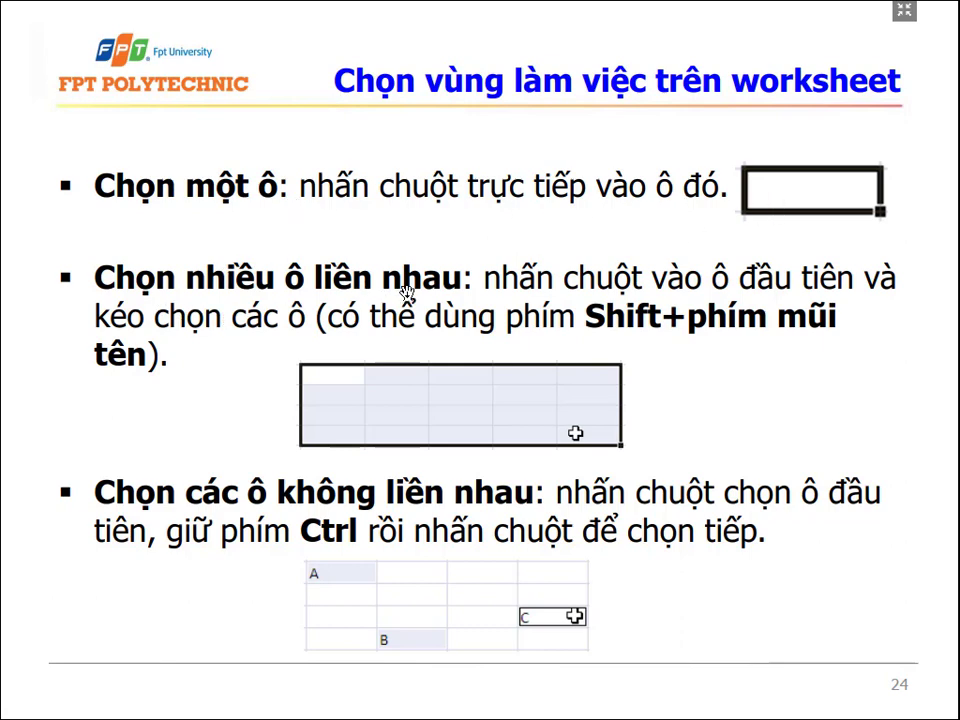
{"action": "key", "text": "alt+Tab"}
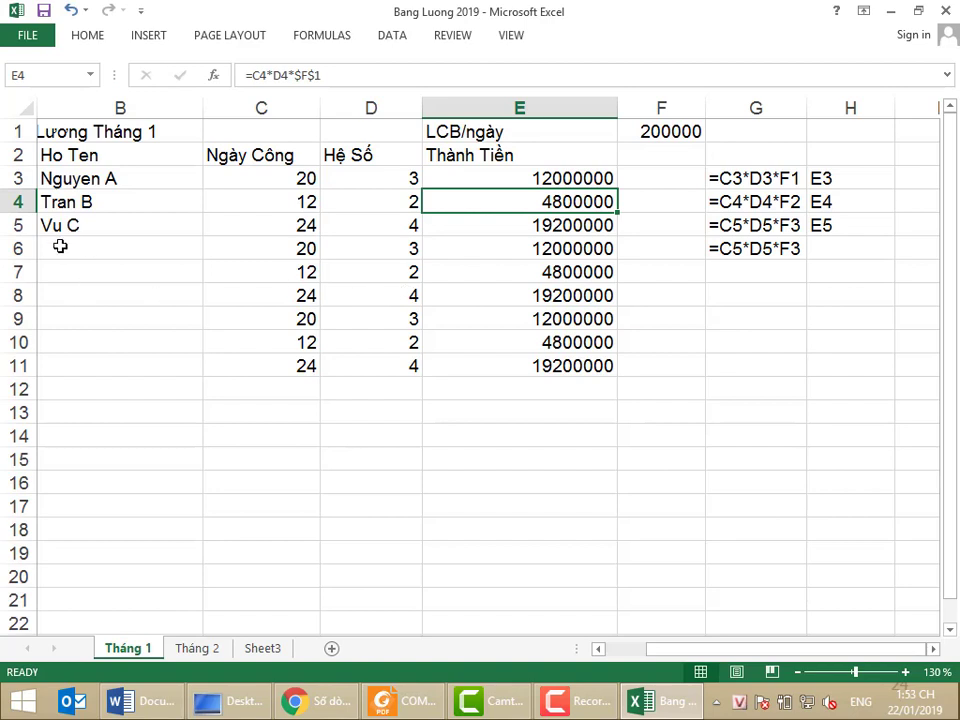
{"action": "left_click_drag", "start_coordinate": [60, 246], "coordinate": [454, 248]}
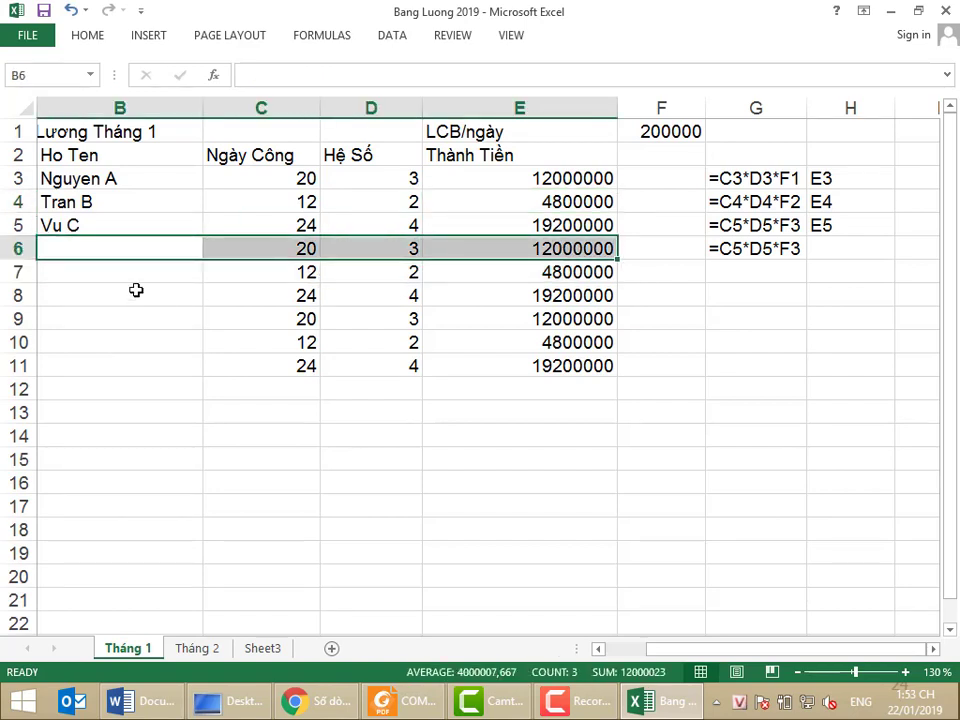
{"action": "left_click_drag", "start_coordinate": [131, 250], "coordinate": [132, 443]}
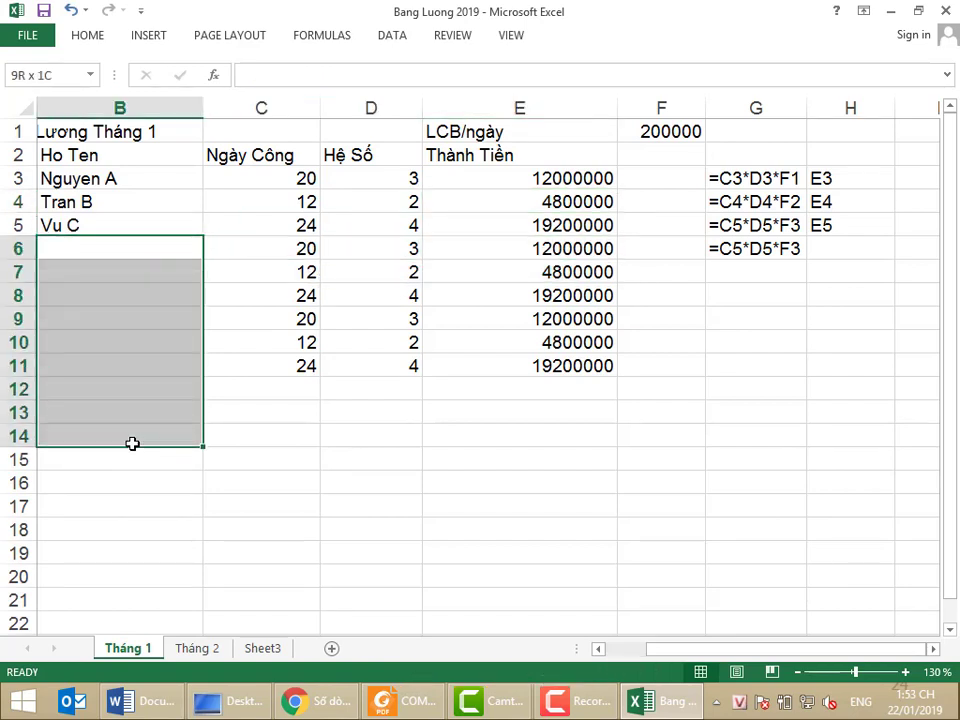
{"action": "left_click_drag", "start_coordinate": [154, 246], "coordinate": [577, 426]}
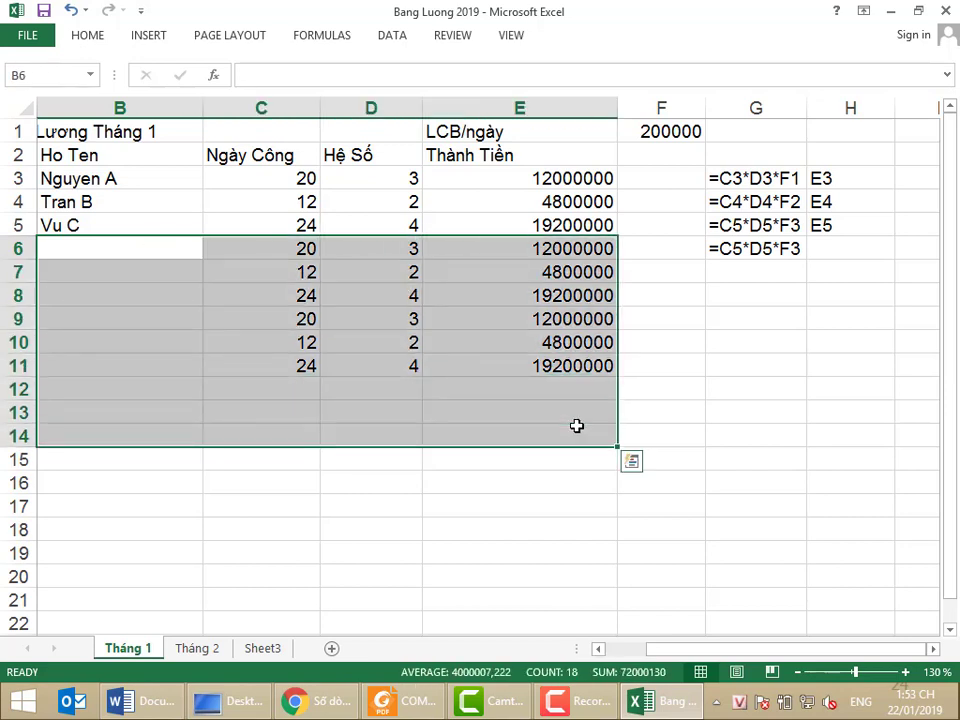
{"action": "left_click_drag", "start_coordinate": [135, 99], "coordinate": [136, 102]}
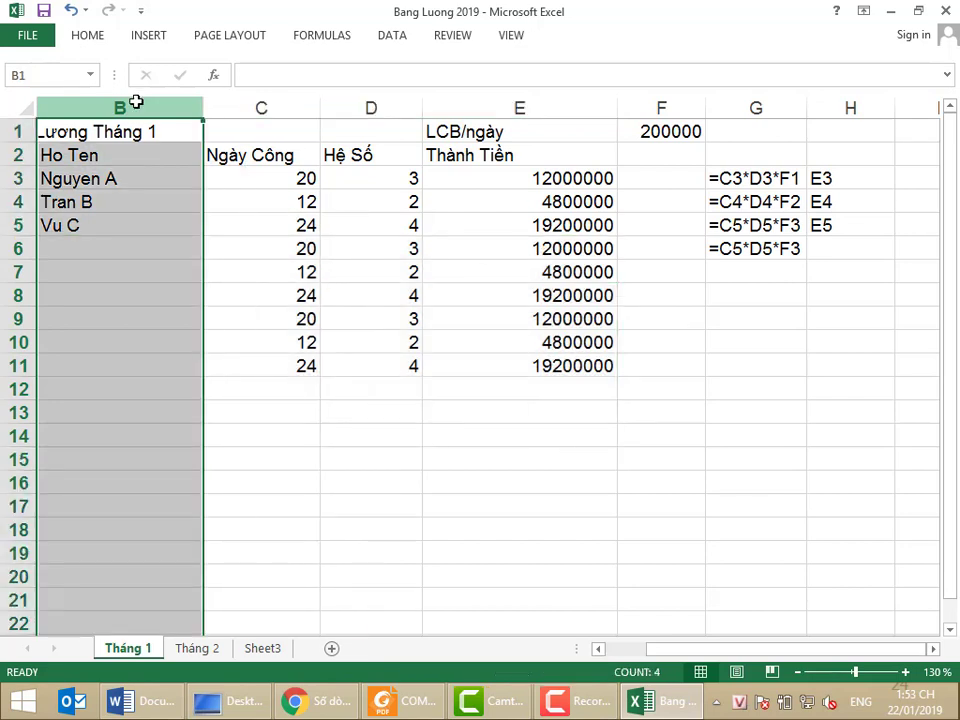
{"action": "left_click", "coordinate": [255, 99]}
{"action": "left_click", "coordinate": [371, 99]}
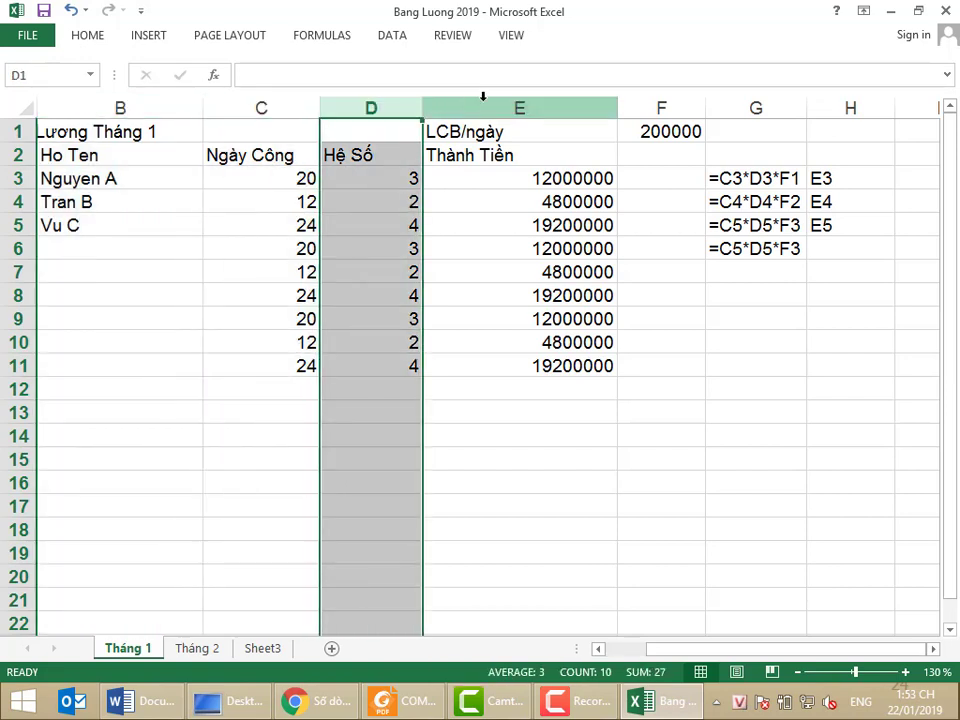
{"action": "left_click", "coordinate": [484, 99]}
{"action": "left_click_drag", "start_coordinate": [289, 99], "coordinate": [541, 106]}
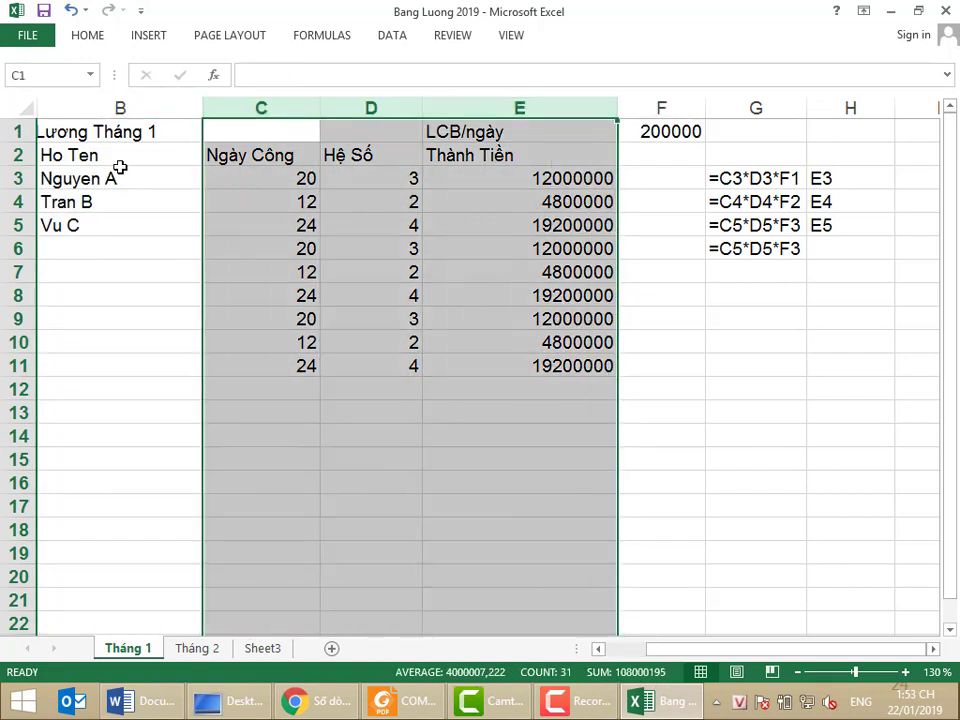
{"action": "left_click_drag", "start_coordinate": [17, 225], "coordinate": [18, 140]}
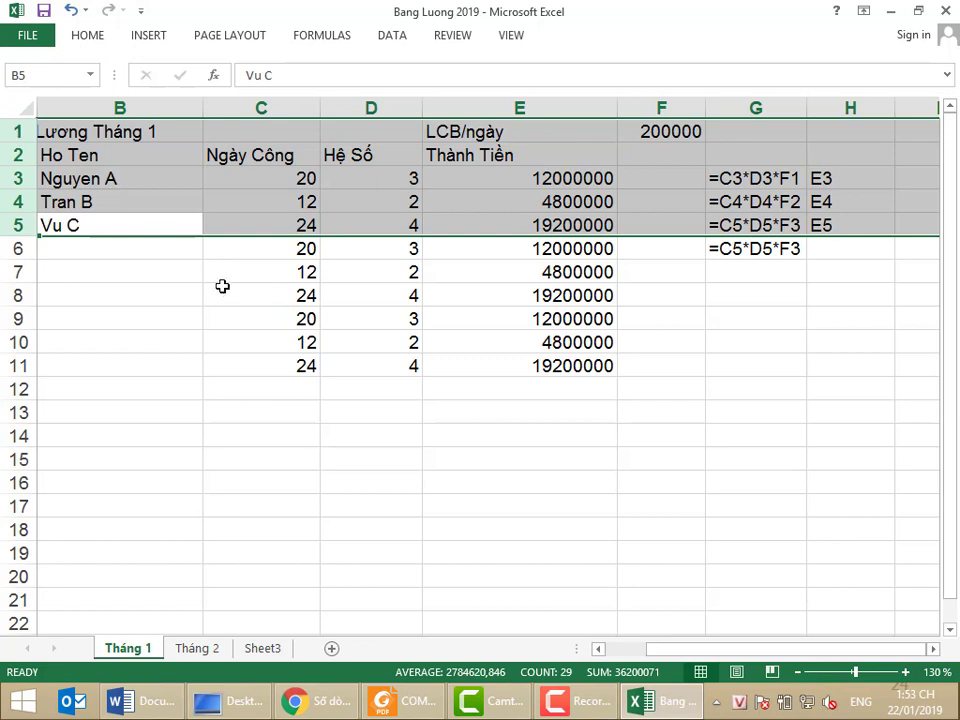
{"action": "left_click", "coordinate": [257, 103]}
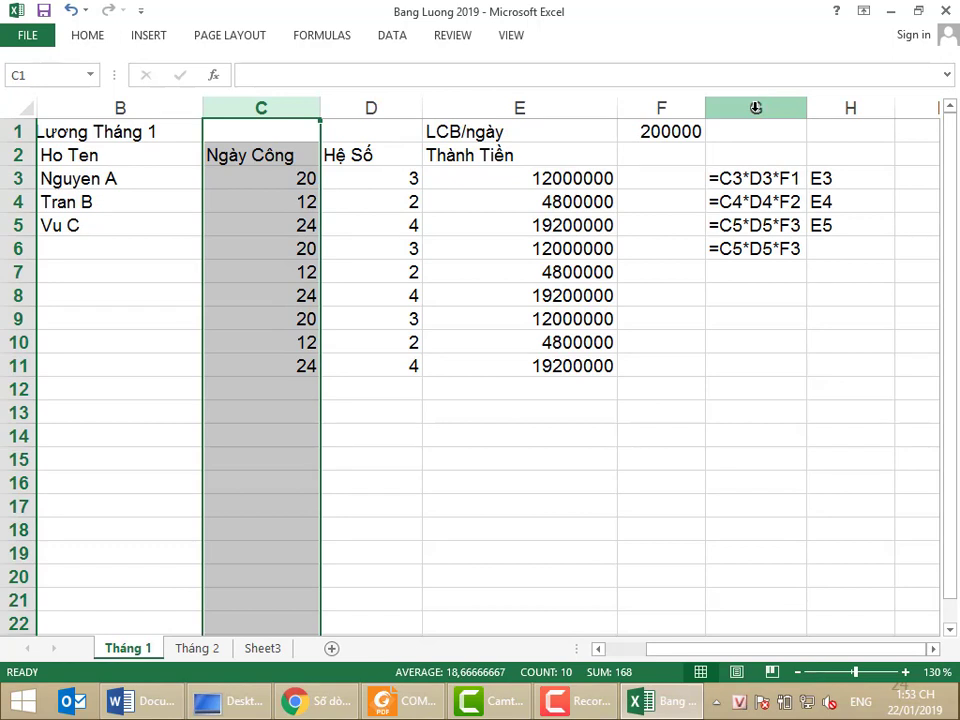
{"action": "left_click", "coordinate": [638, 109], "text": "shift"}
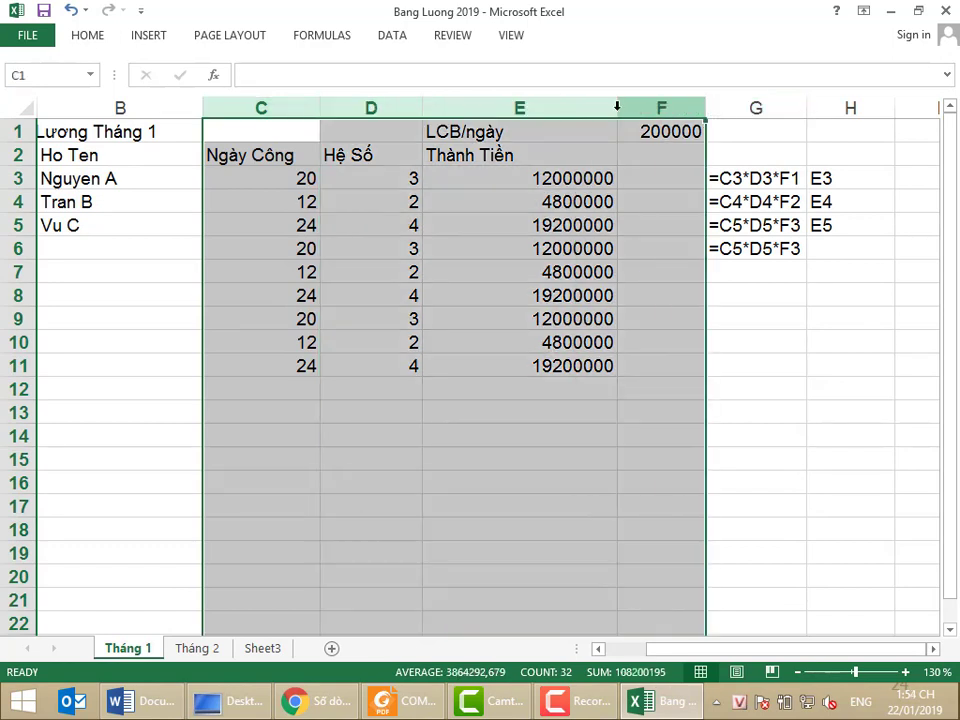
{"action": "left_click", "coordinate": [17, 155]}
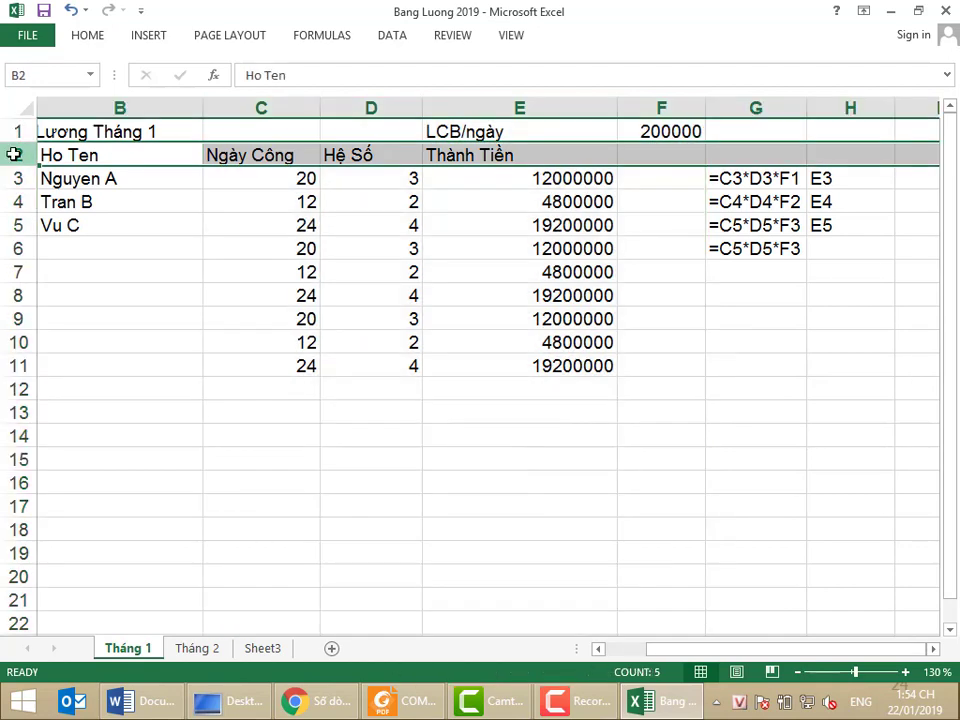
{"action": "left_click", "coordinate": [30, 508], "text": "shift"}
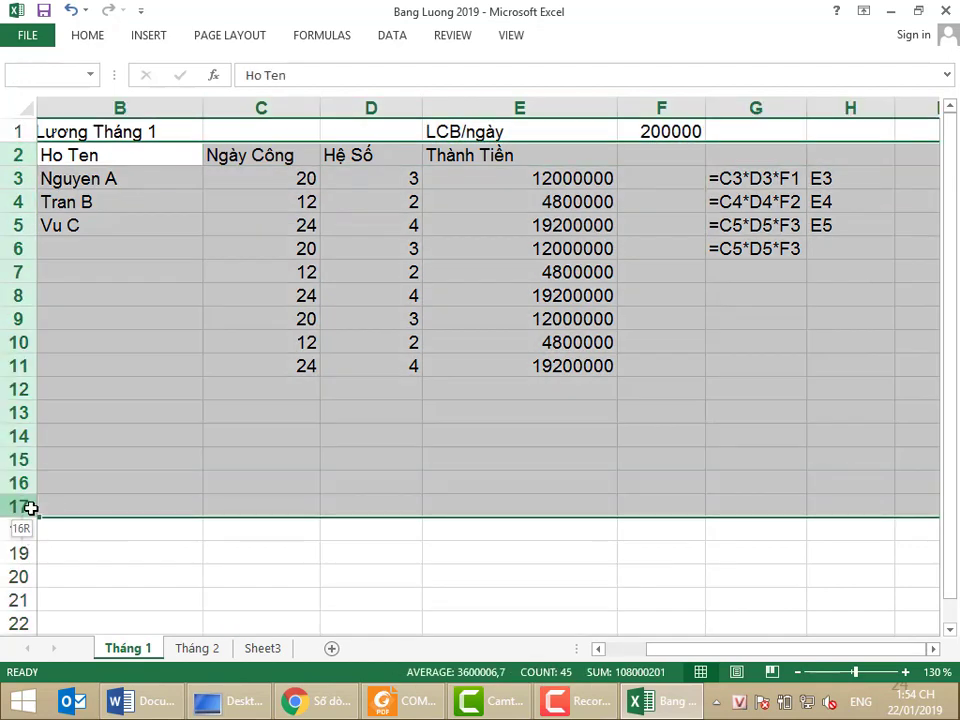
{"action": "left_click", "coordinate": [229, 106]}
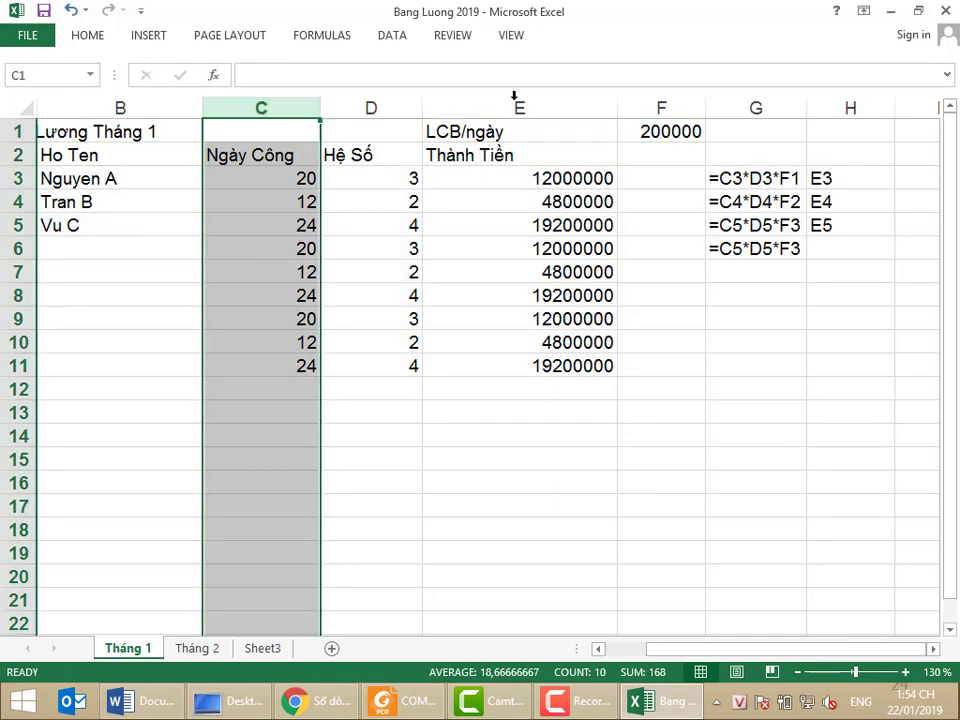
{"action": "left_click", "coordinate": [545, 105], "text": "ctrl"}
{"action": "left_click", "coordinate": [838, 108], "text": "ctrl"}
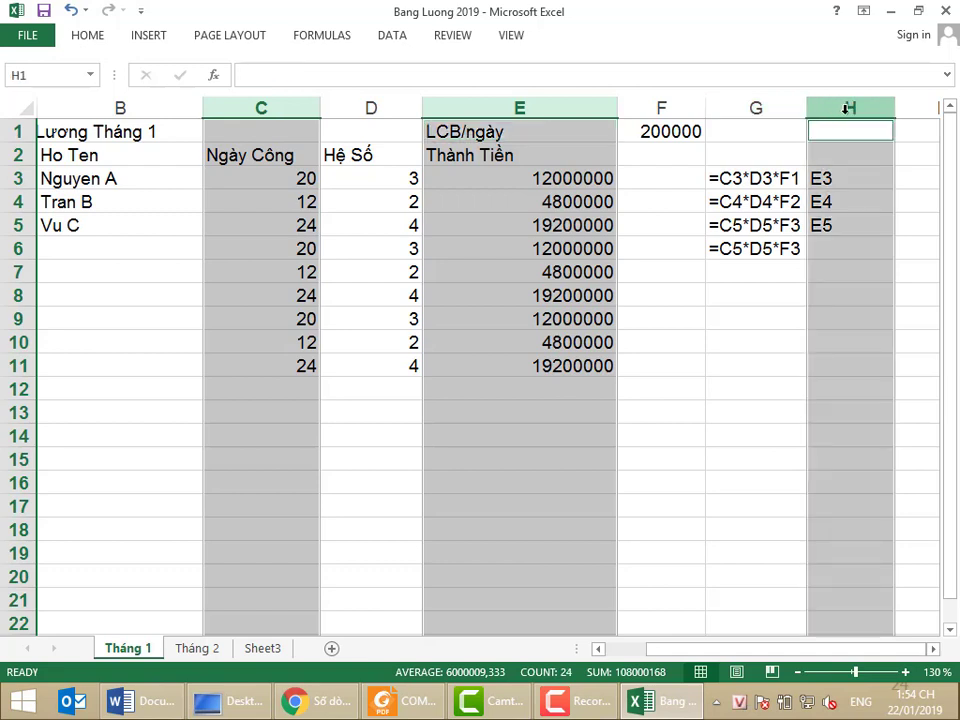
{"action": "left_click", "coordinate": [14, 248], "text": "ctrl"}
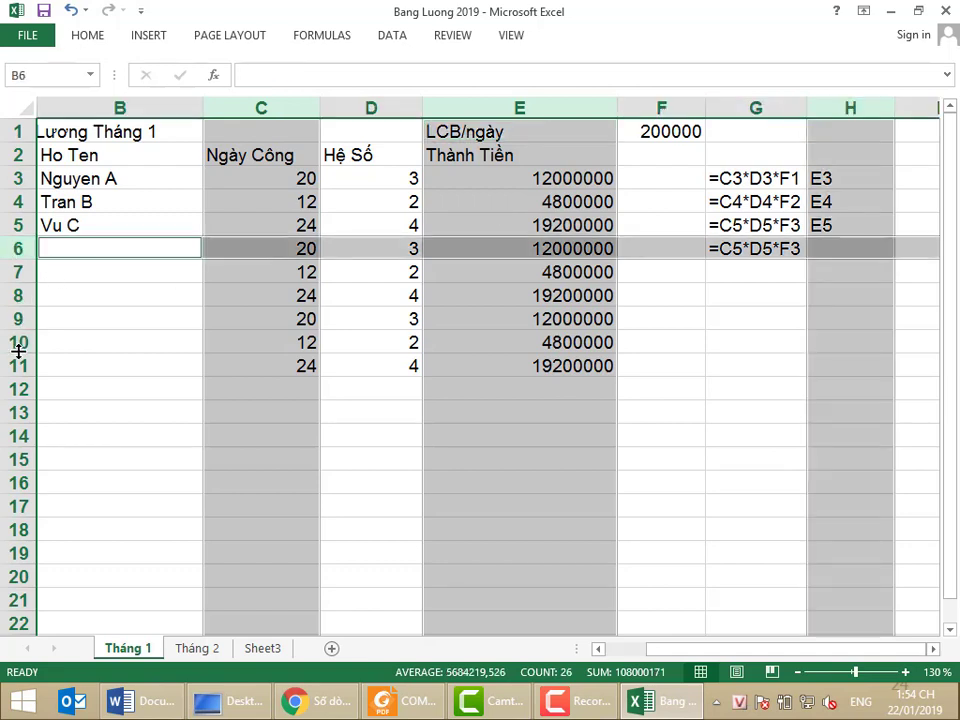
{"action": "left_click", "coordinate": [18, 342], "text": "ctrl"}
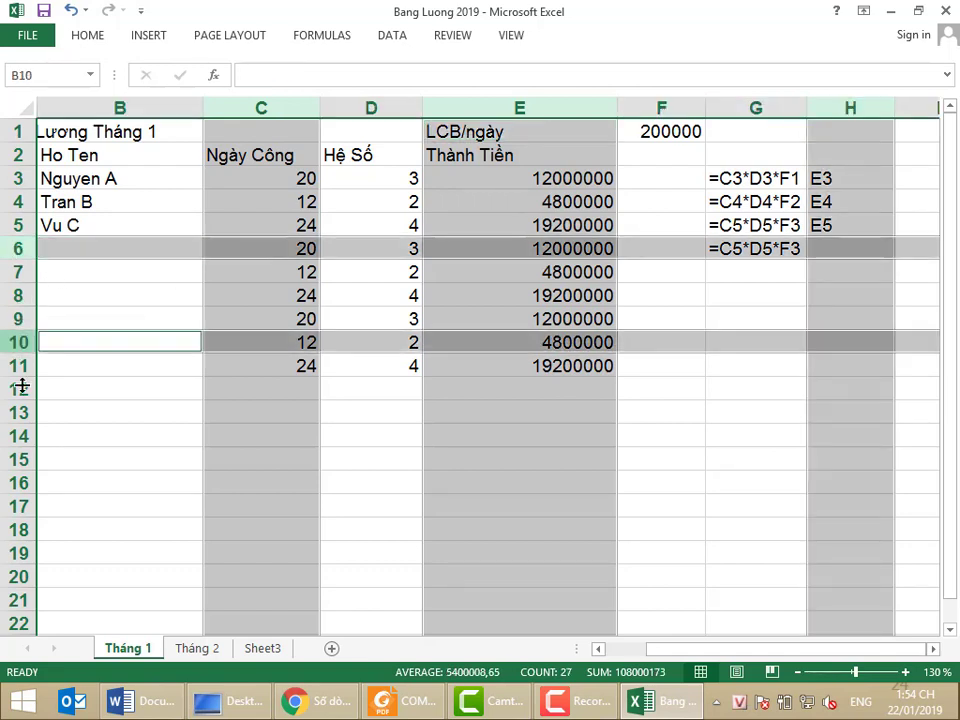
{"action": "left_click", "coordinate": [18, 435], "text": "ctrl"}
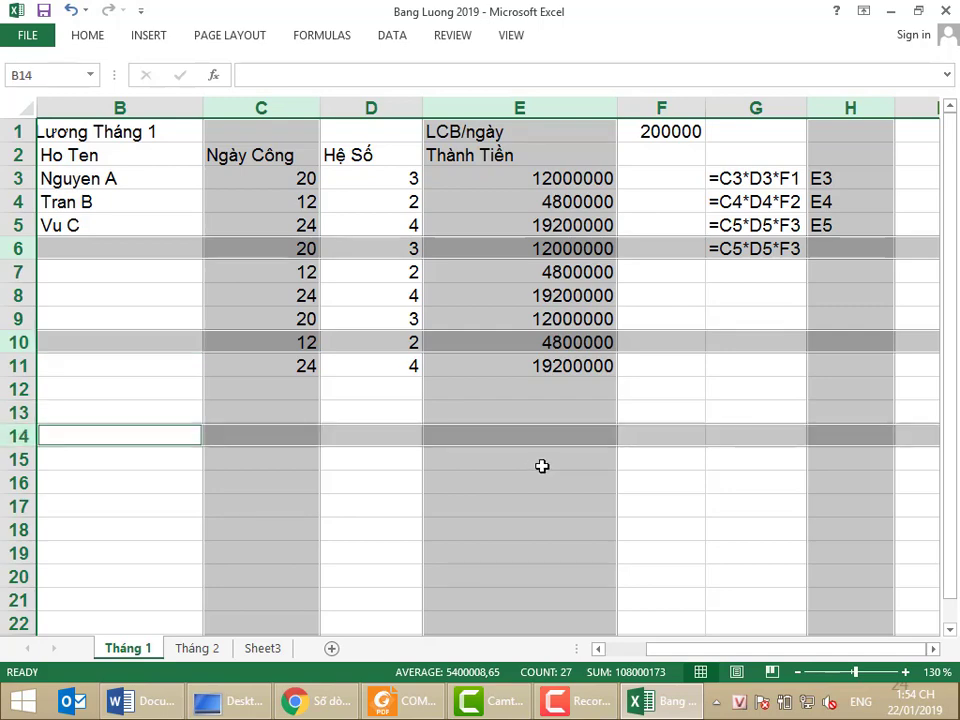
{"action": "left_click", "coordinate": [306, 272]}
{"action": "left_click", "coordinate": [385, 298], "text": "ctrl"}
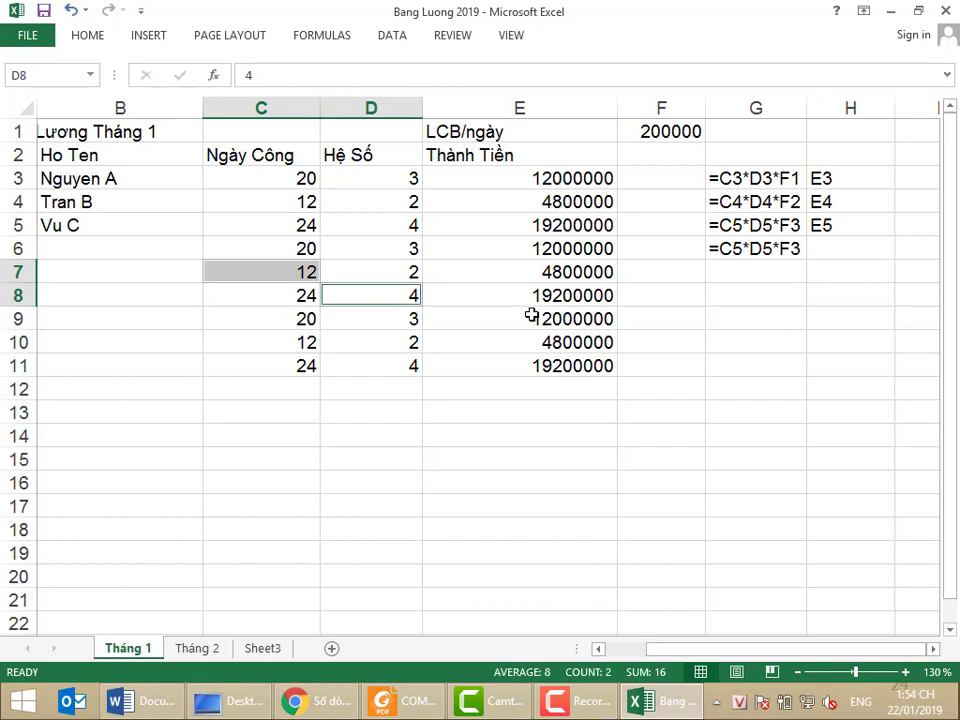
{"action": "left_click", "coordinate": [531, 316], "text": "ctrl"}
{"action": "left_click", "coordinate": [740, 253], "text": "ctrl"}
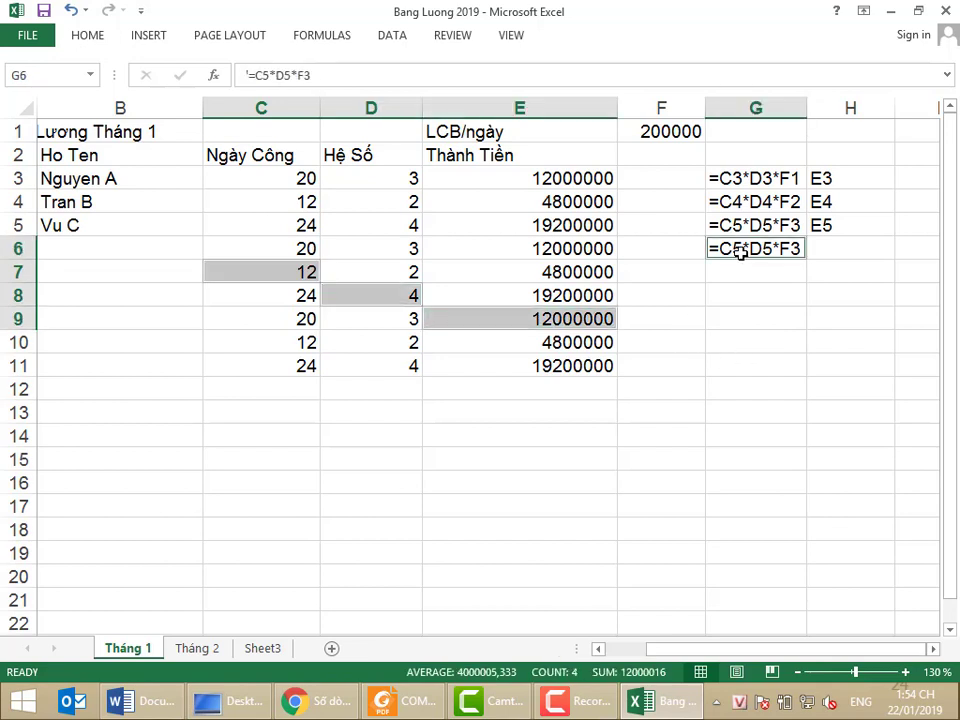
{"action": "left_click", "coordinate": [480, 178], "text": "ctrl"}
{"action": "left_click", "coordinate": [180, 412], "text": "ctrl"}
{"action": "left_click", "coordinate": [370, 458], "text": "ctrl"}
{"action": "left_click", "coordinate": [831, 502], "text": "ctrl"}
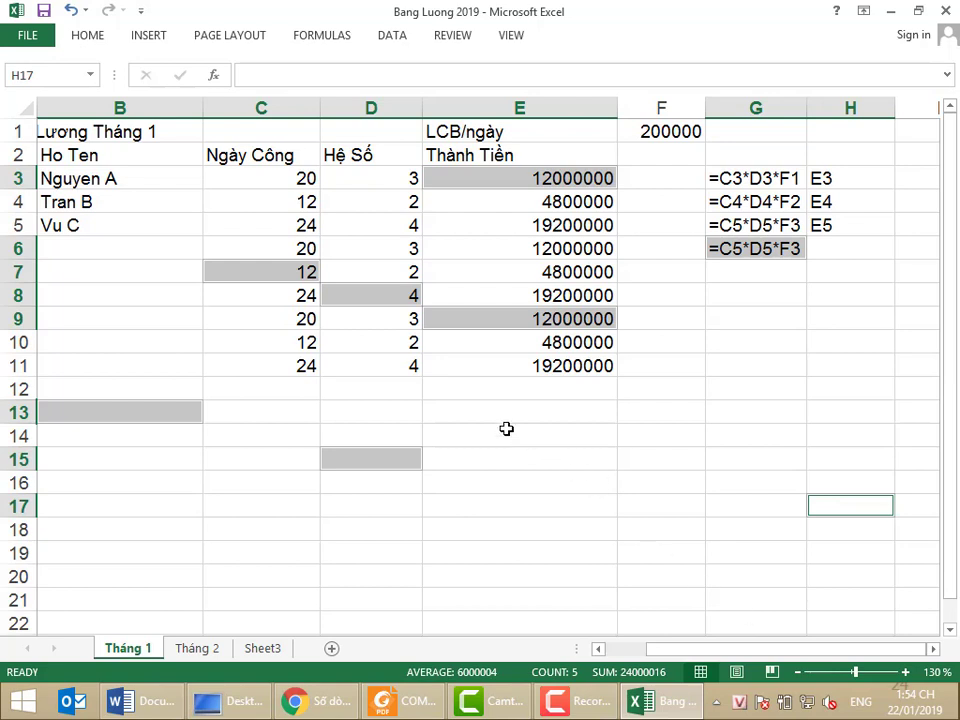
{"action": "left_click_drag", "start_coordinate": [506, 428], "coordinate": [572, 552]}
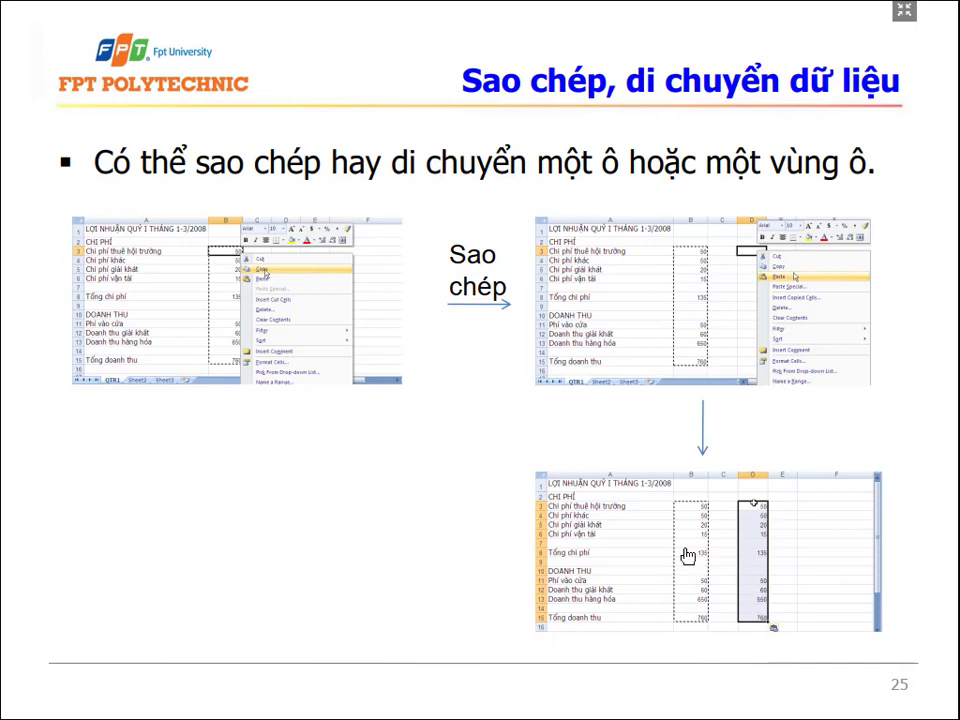
Step: Advance the slideshow from slide 25 to slide 26, 'Sao chép công thức'
{"action": "left_click", "coordinate": [445, 387]}
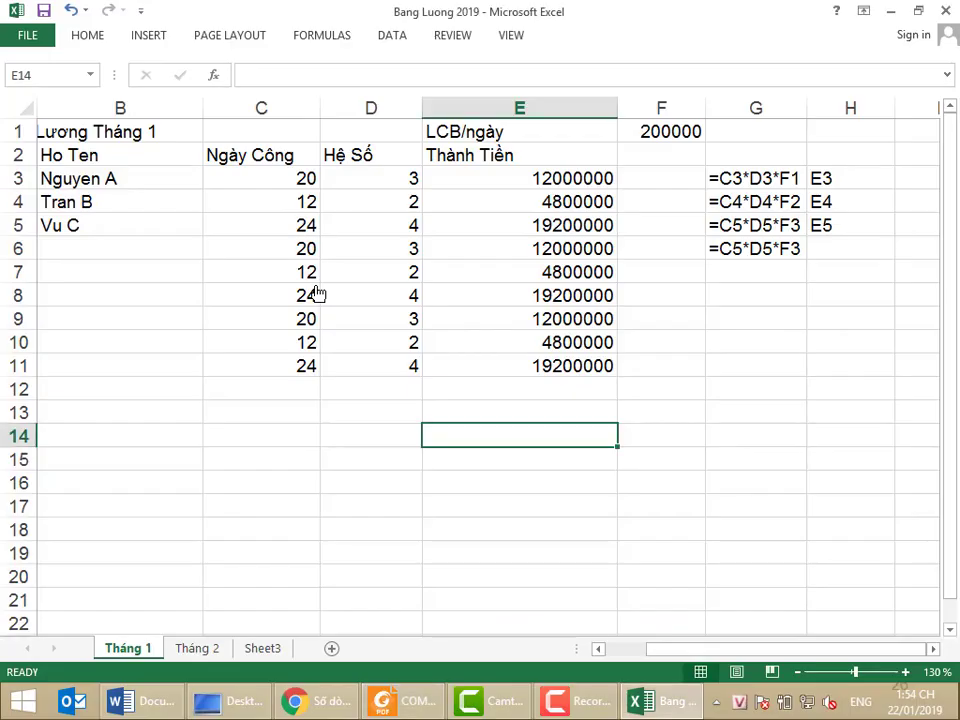
Step: Clear the practice formula notes from G3:G6 and H3:H6
{"action": "left_click_drag", "start_coordinate": [755, 178], "coordinate": [768, 250]}
{"action": "key", "text": "Delete"}
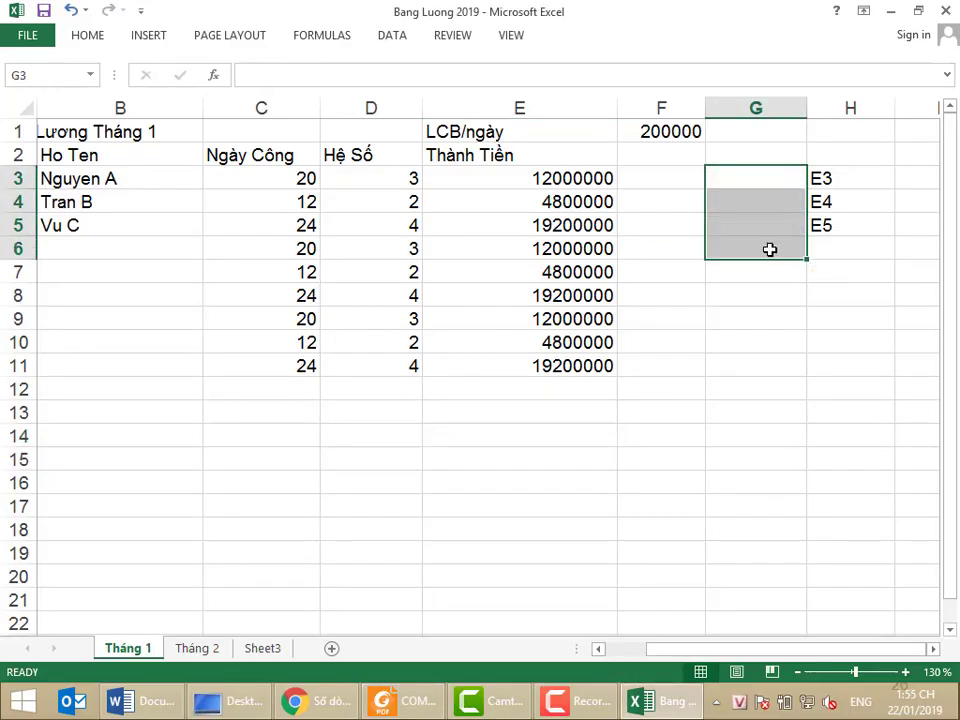
{"action": "left_click", "coordinate": [846, 180]}
{"action": "left_click", "coordinate": [842, 248], "text": "shift"}
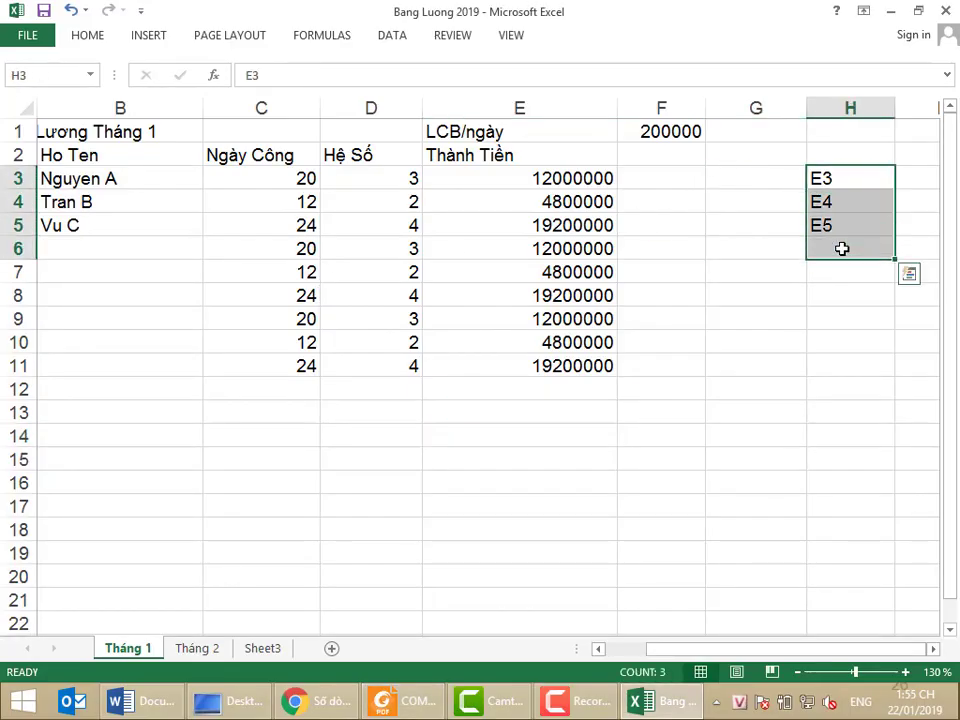
{"action": "key", "text": "Delete"}
Step: Clear the contents of the duplicated test rows 6–12 below the three employees
{"action": "left_click", "coordinate": [251, 265]}
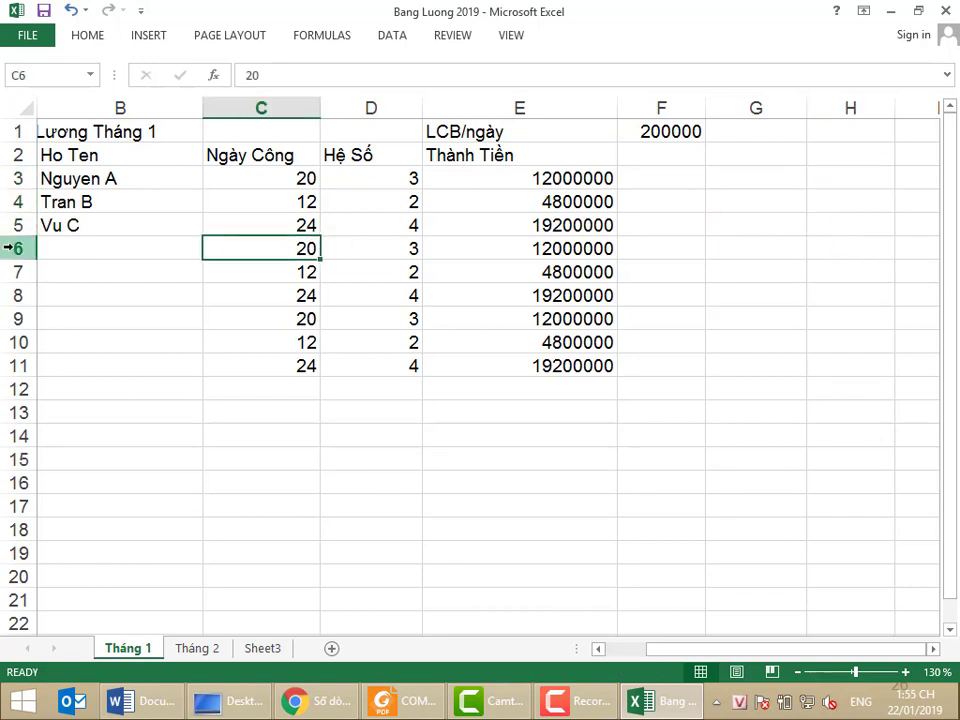
{"action": "left_click_drag", "start_coordinate": [9, 248], "coordinate": [40, 390]}
{"action": "key", "text": "Delete"}
{"action": "left_click", "coordinate": [520, 295]}
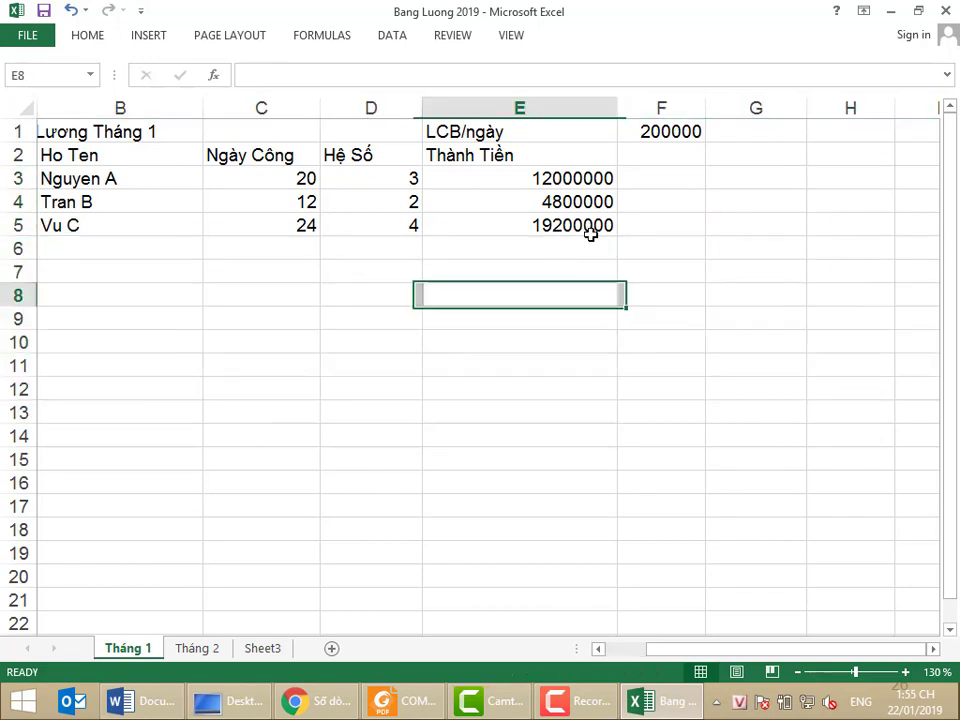
{"action": "left_click", "coordinate": [597, 177]}
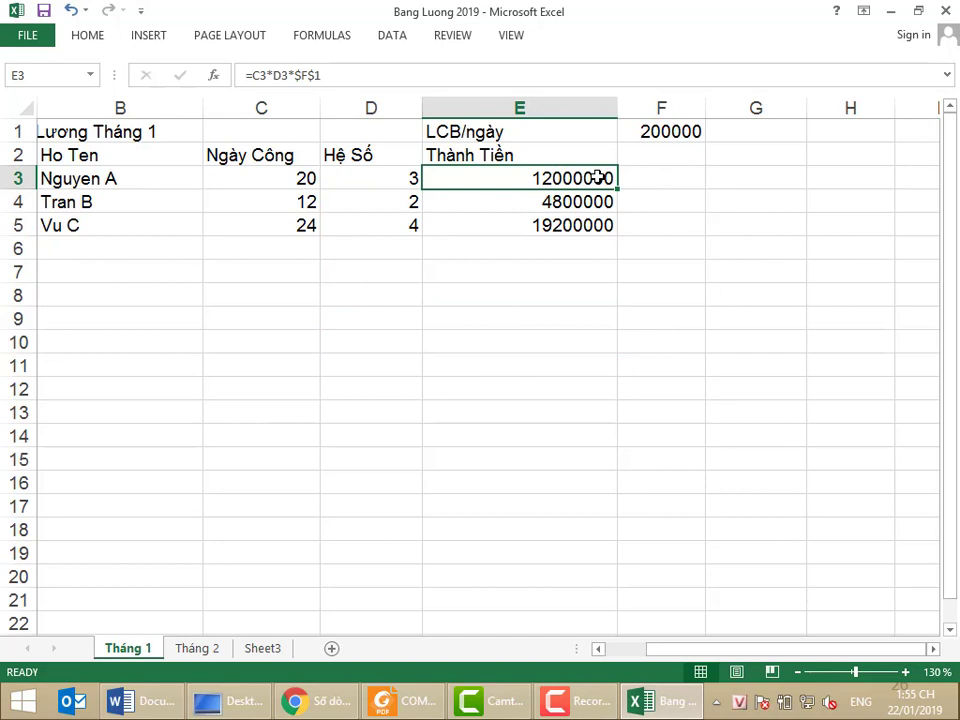
{"action": "left_click", "coordinate": [593, 203]}
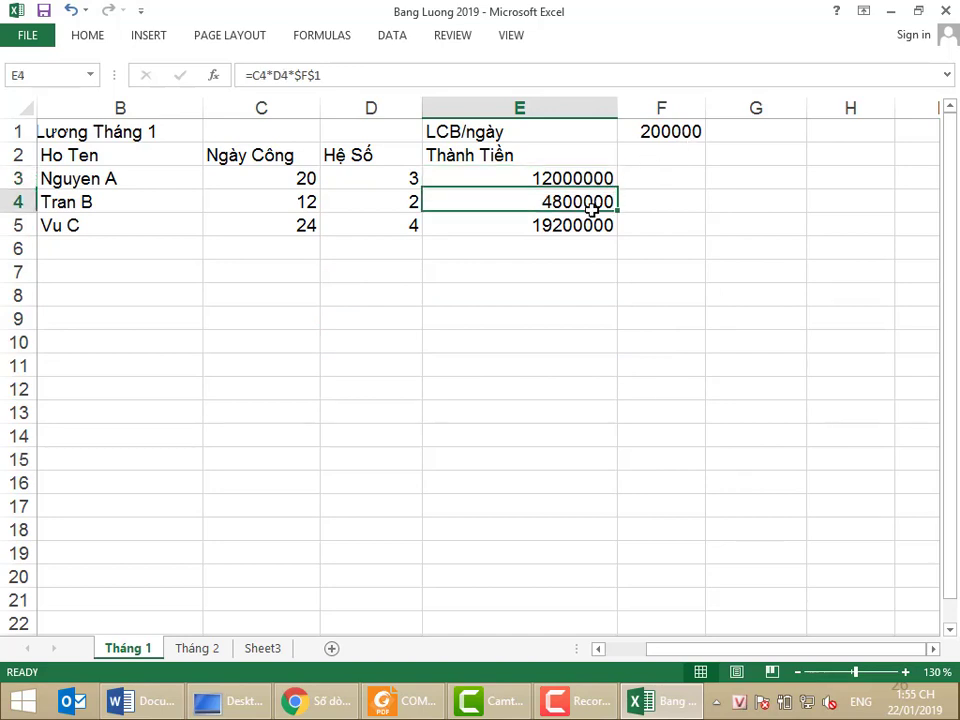
{"action": "key", "text": "Down"}
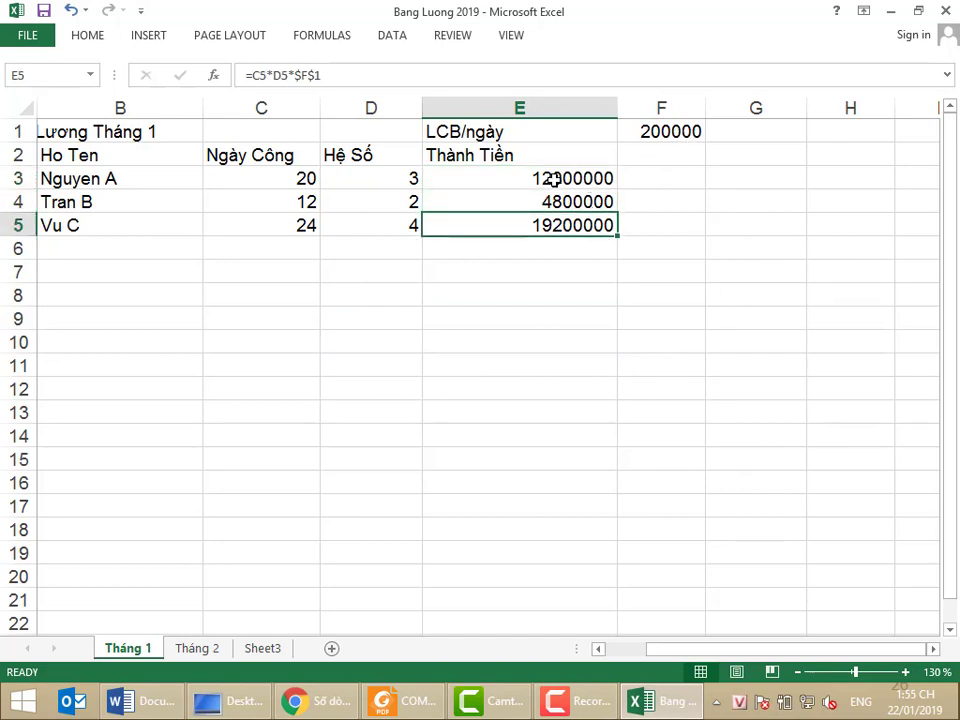
{"action": "left_click", "coordinate": [537, 177]}
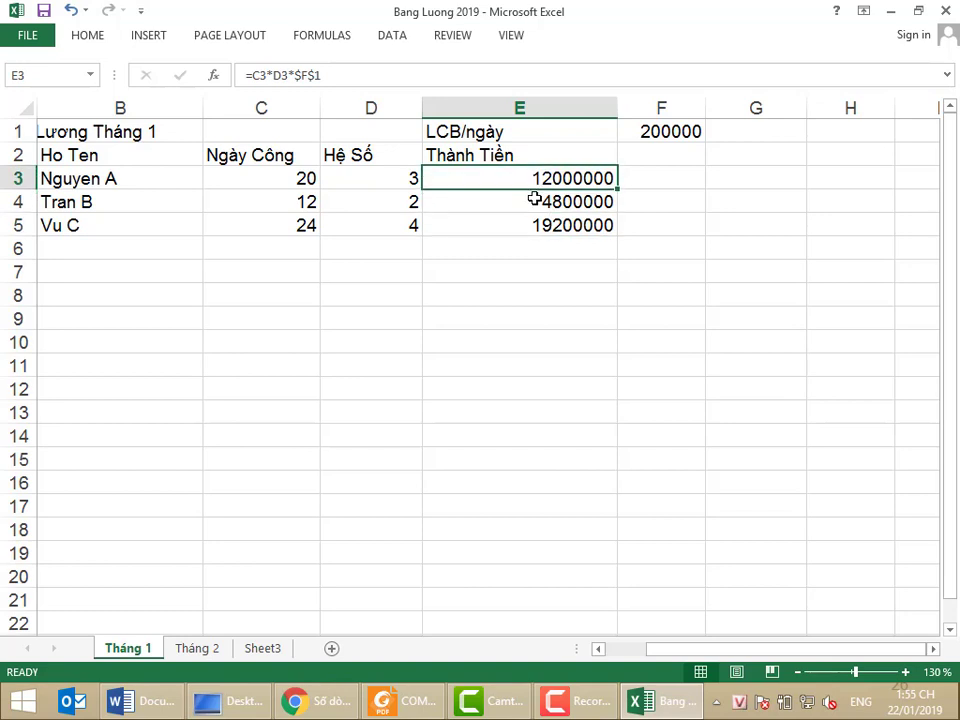
{"action": "left_click", "coordinate": [535, 199]}
{"action": "left_click", "coordinate": [525, 221]}
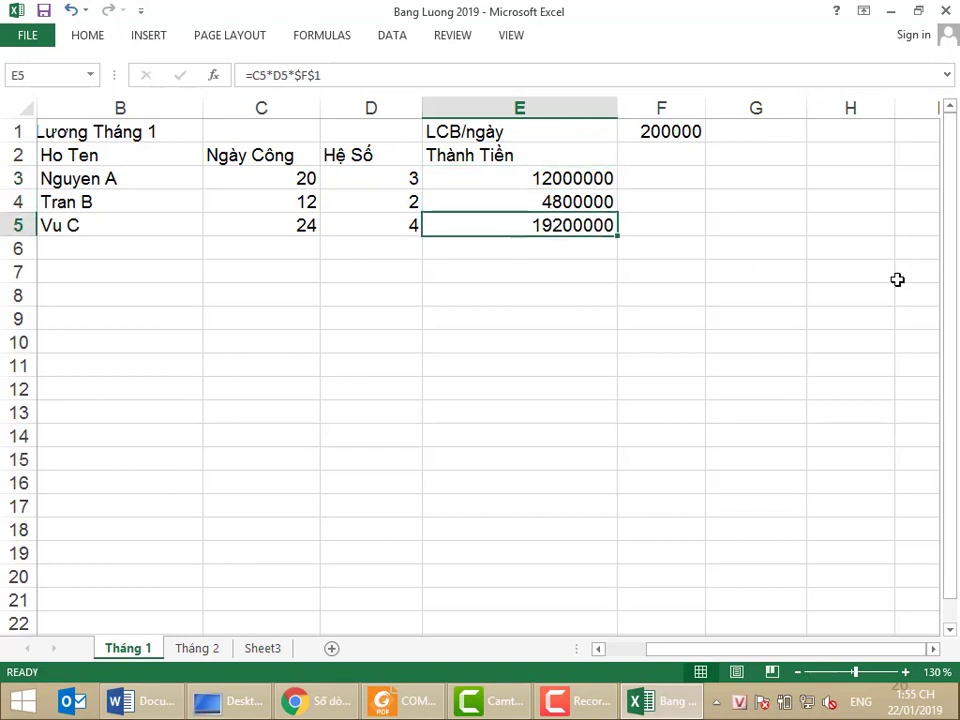
{"action": "left_click_drag", "start_coordinate": [827, 177], "coordinate": [830, 221]}
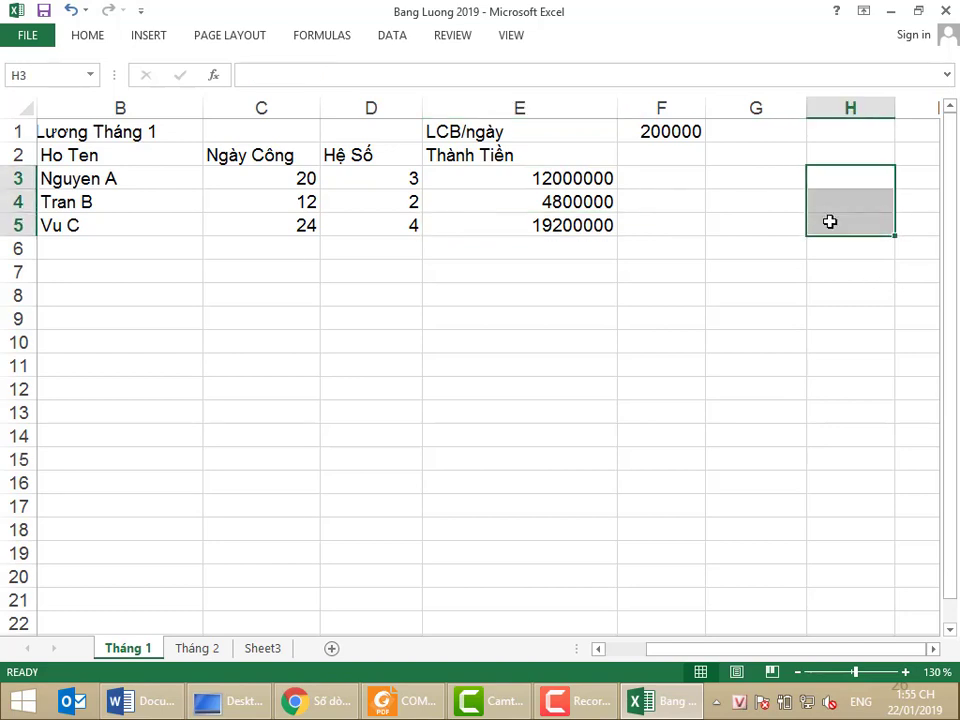
Step: Copy the Thành Tiền formulas from E3:E5 and paste them into H3:H5
{"action": "left_click_drag", "start_coordinate": [510, 174], "coordinate": [506, 217]}
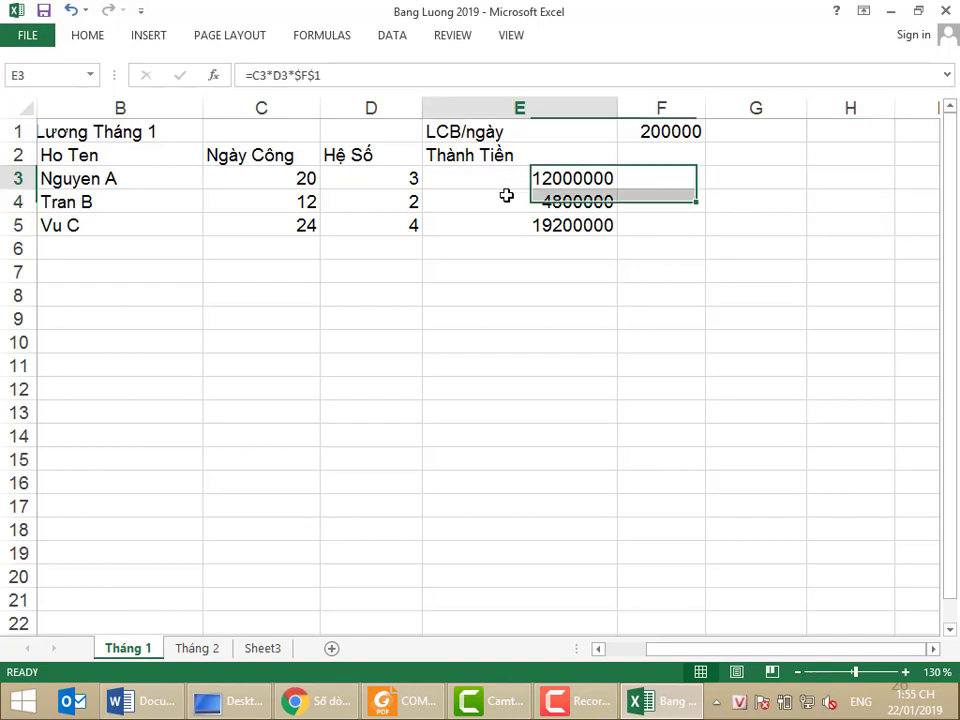
{"action": "key", "text": "ctrl+c"}
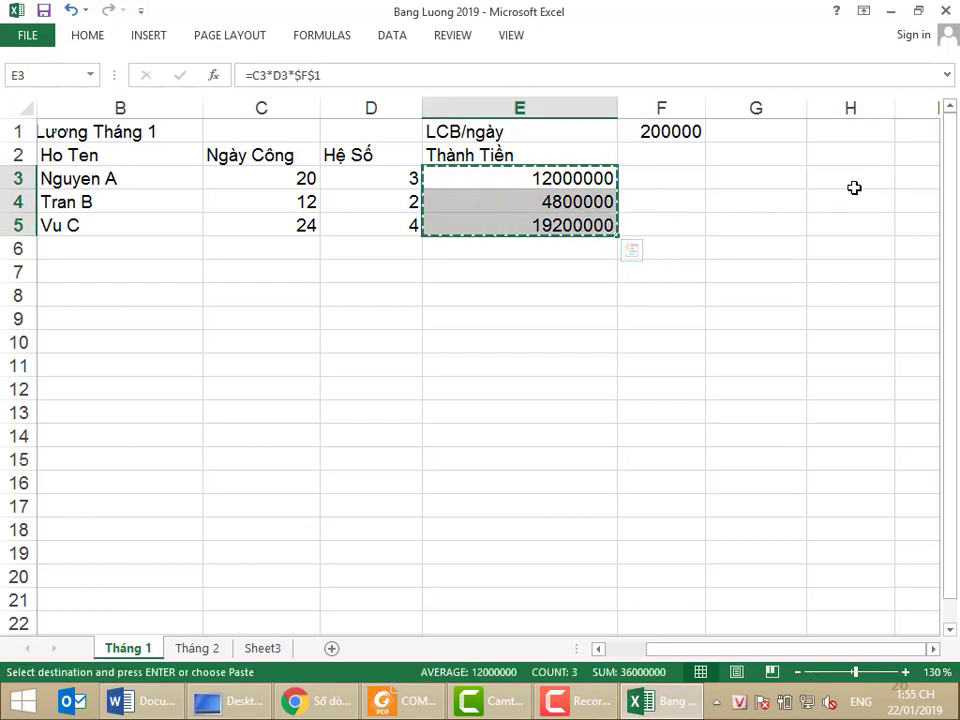
{"action": "left_click", "coordinate": [852, 186]}
{"action": "key", "text": "ctrl+v"}
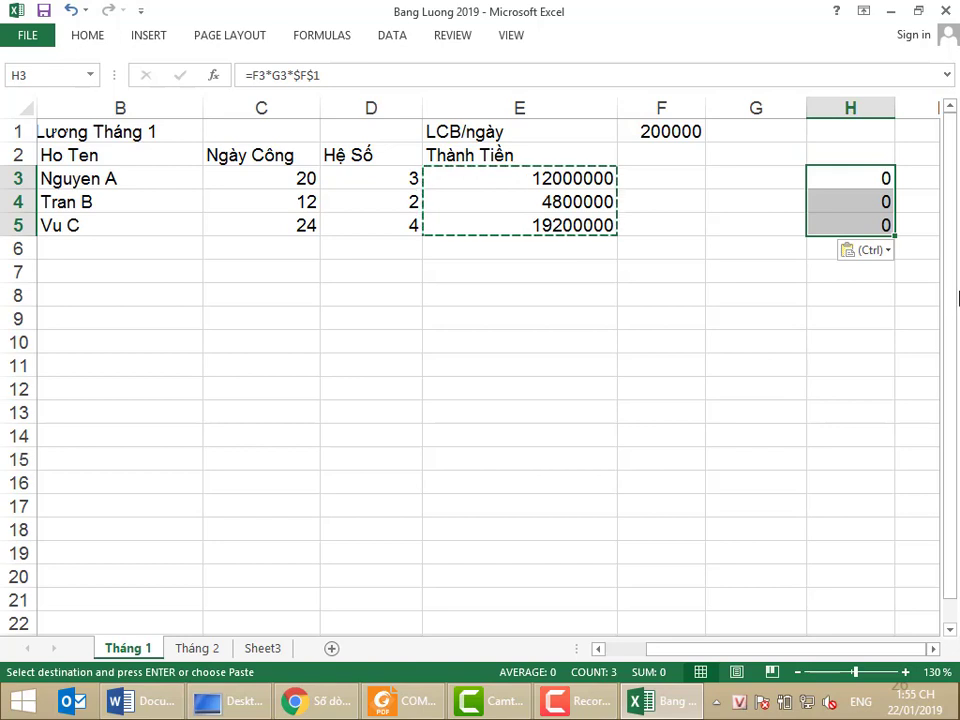
Step: Inspect H3's pasted formula =F3*G3*$F$1 with its coloured references, leaving it unchanged
{"action": "left_click", "coordinate": [853, 174]}
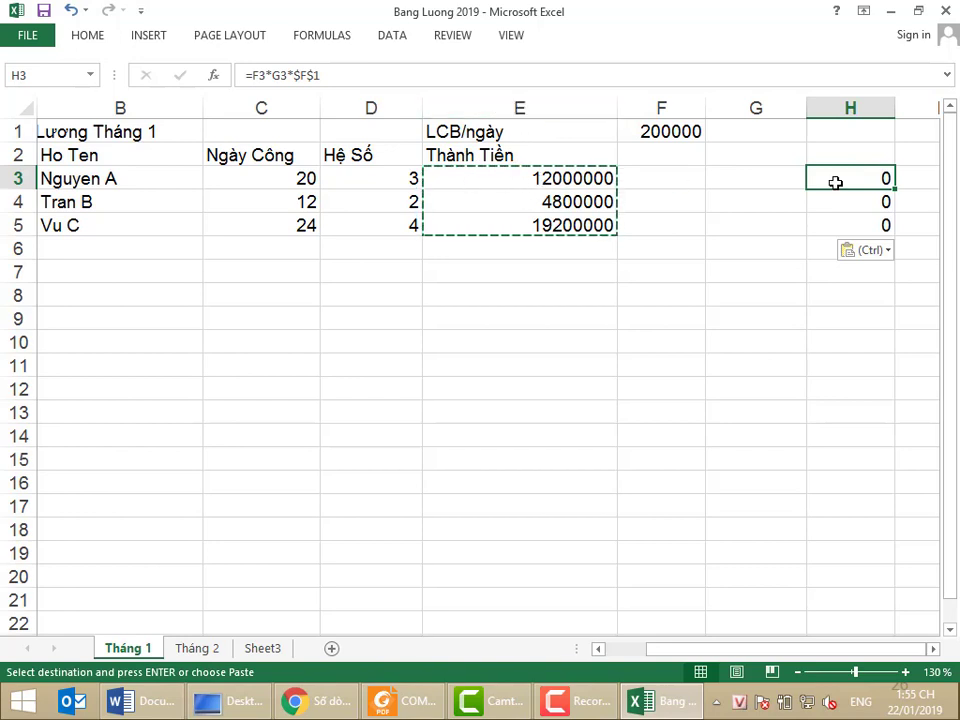
{"action": "left_click", "coordinate": [295, 78]}
{"action": "key", "text": "ctrl+a"}
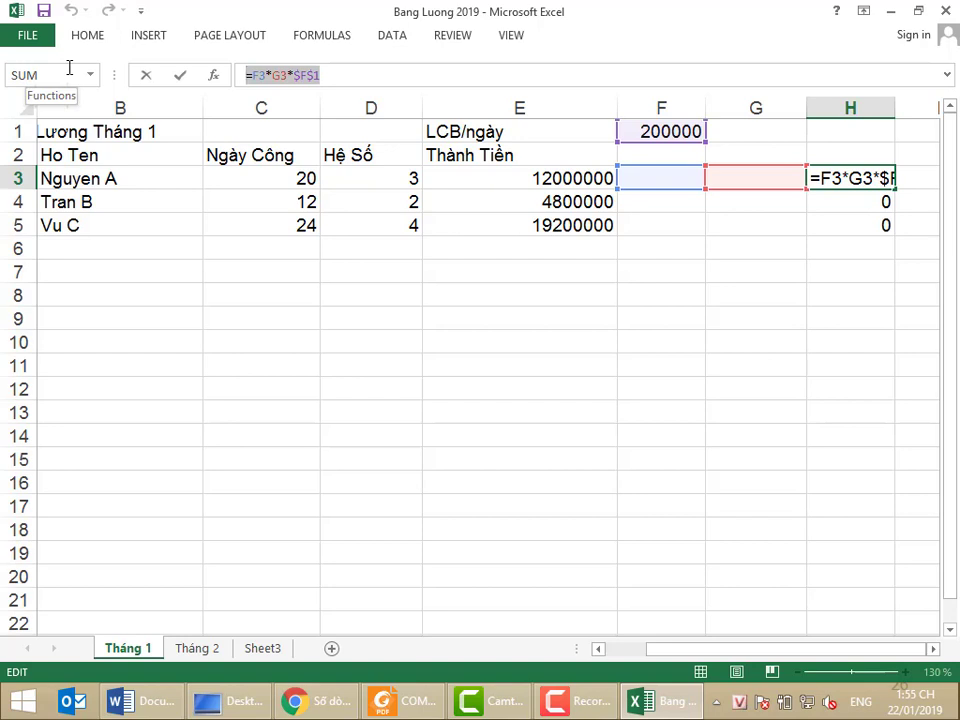
{"action": "key", "text": "Escape"}
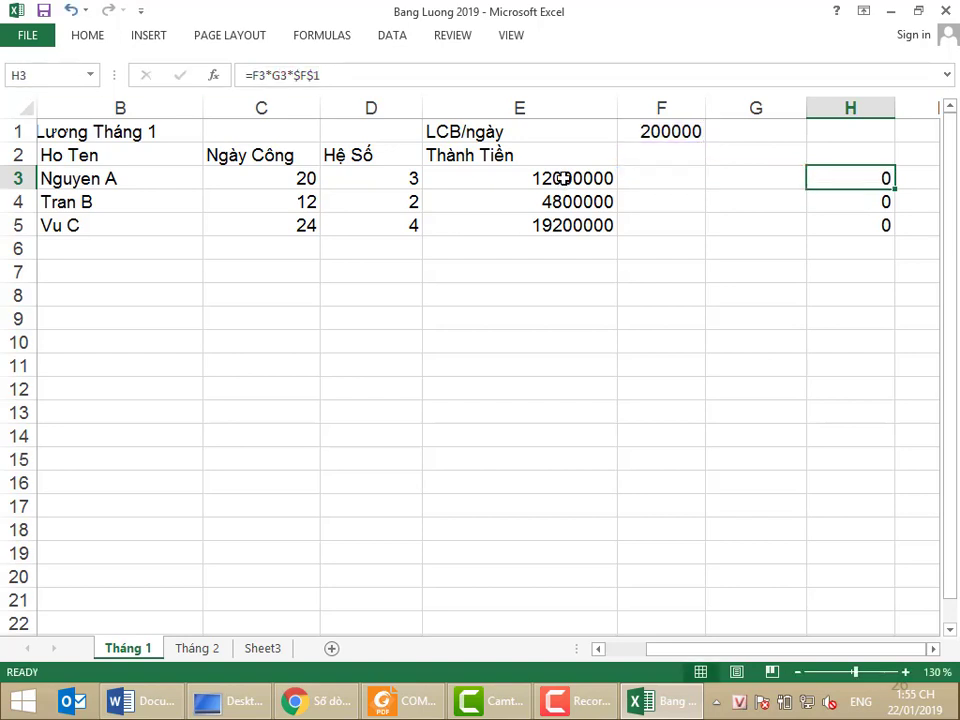
Step: Compare E3's formula using C3 and D3 with H3's shifted formula referencing empty F3 and G3
{"action": "left_click", "coordinate": [564, 178]}
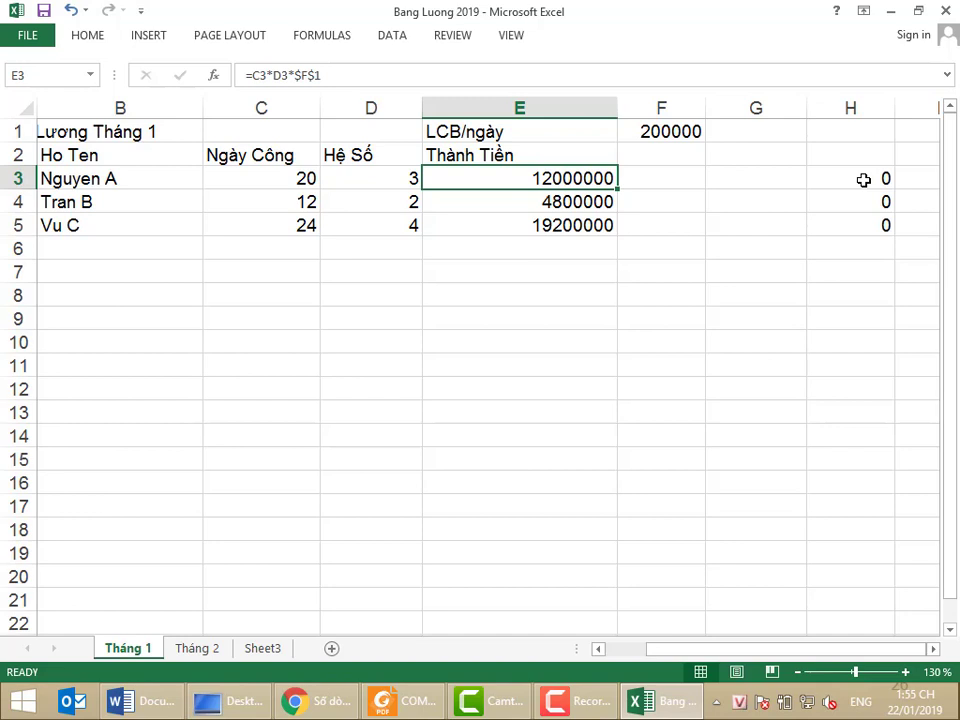
{"action": "left_click", "coordinate": [863, 179]}
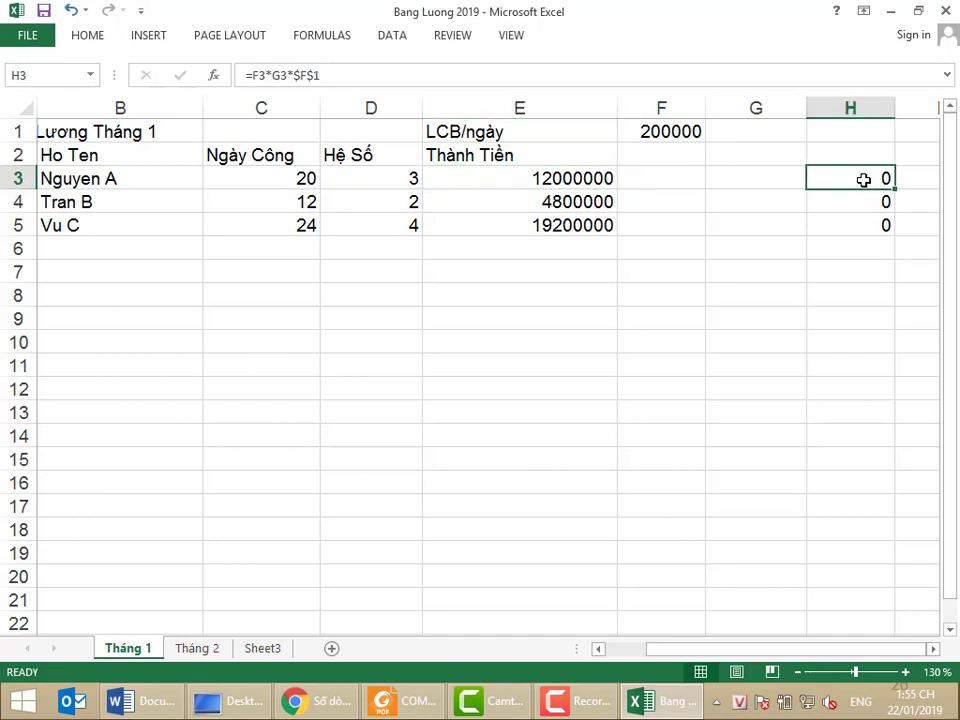
{"action": "left_click", "coordinate": [509, 177]}
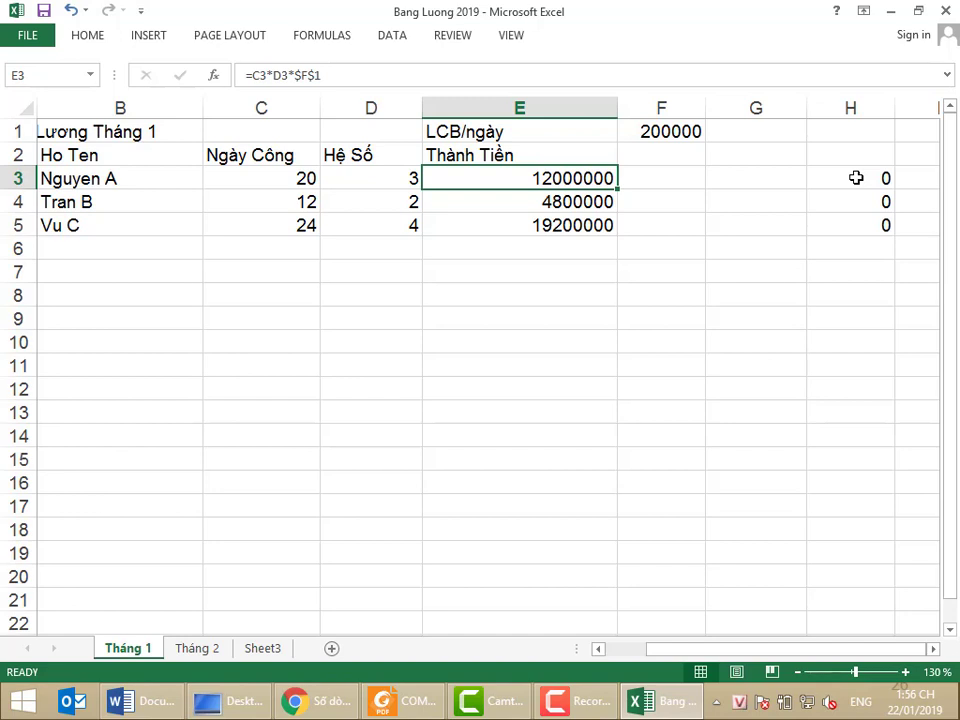
{"action": "left_click", "coordinate": [856, 178]}
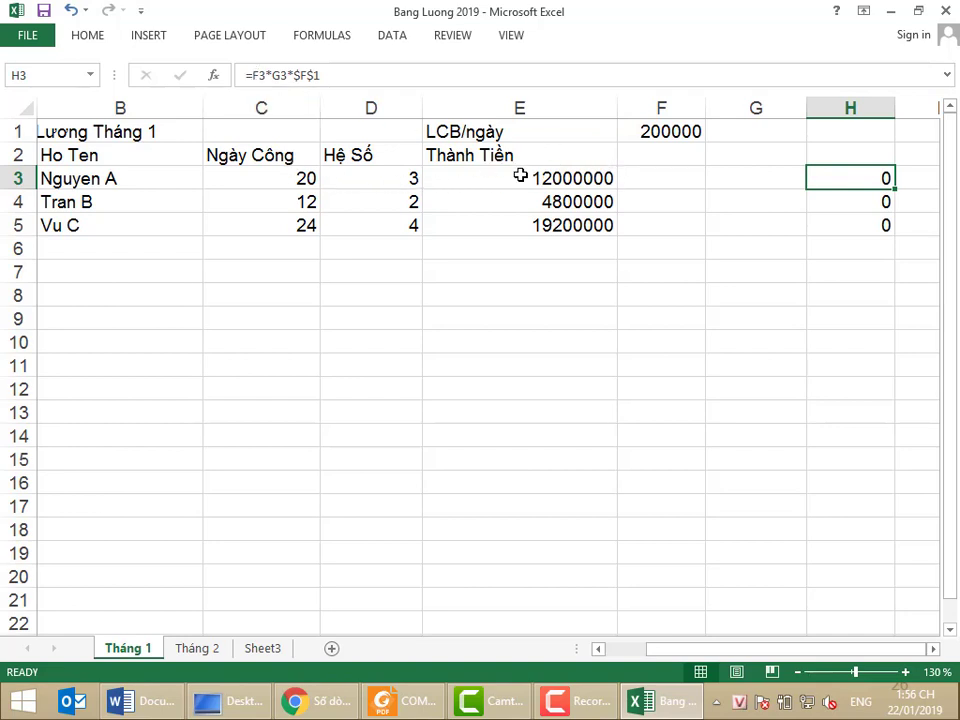
{"action": "left_click", "coordinate": [518, 175]}
{"action": "left_click", "coordinate": [731, 180]}
{"action": "left_click", "coordinate": [851, 180]}
{"action": "left_click", "coordinate": [278, 183]}
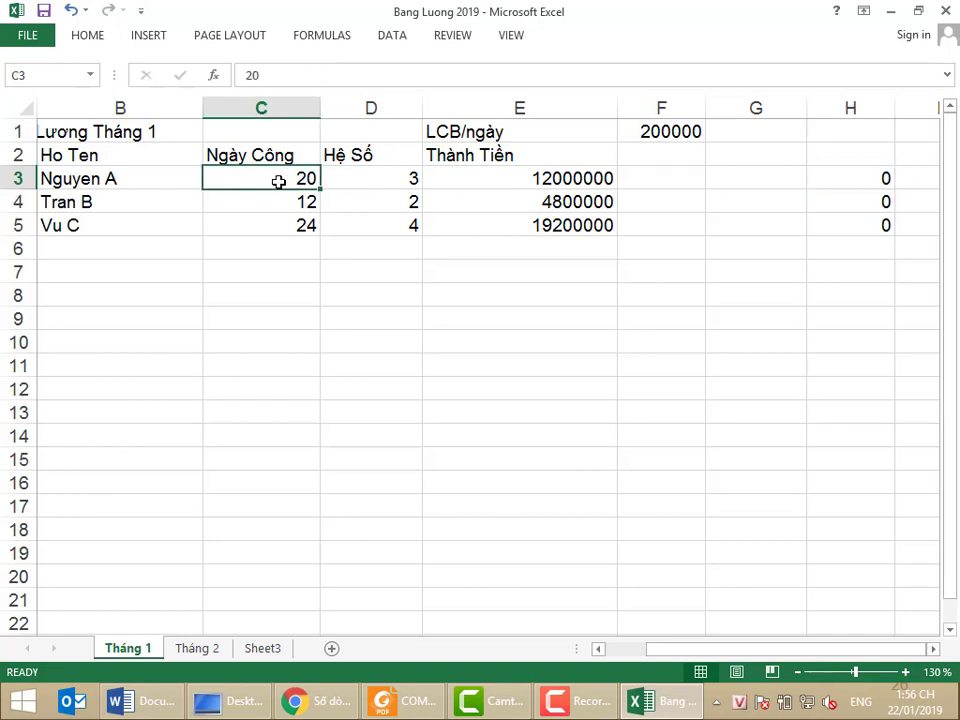
{"action": "left_click", "coordinate": [390, 182]}
{"action": "left_click", "coordinate": [606, 177]}
{"action": "left_click", "coordinate": [670, 184]}
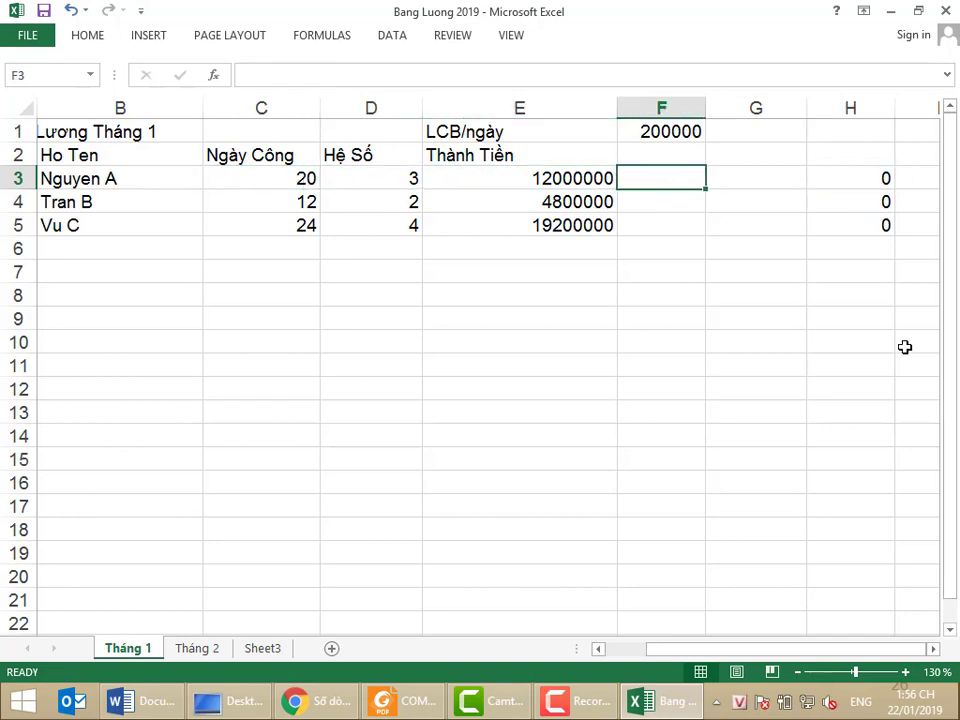
{"action": "left_click", "coordinate": [872, 178]}
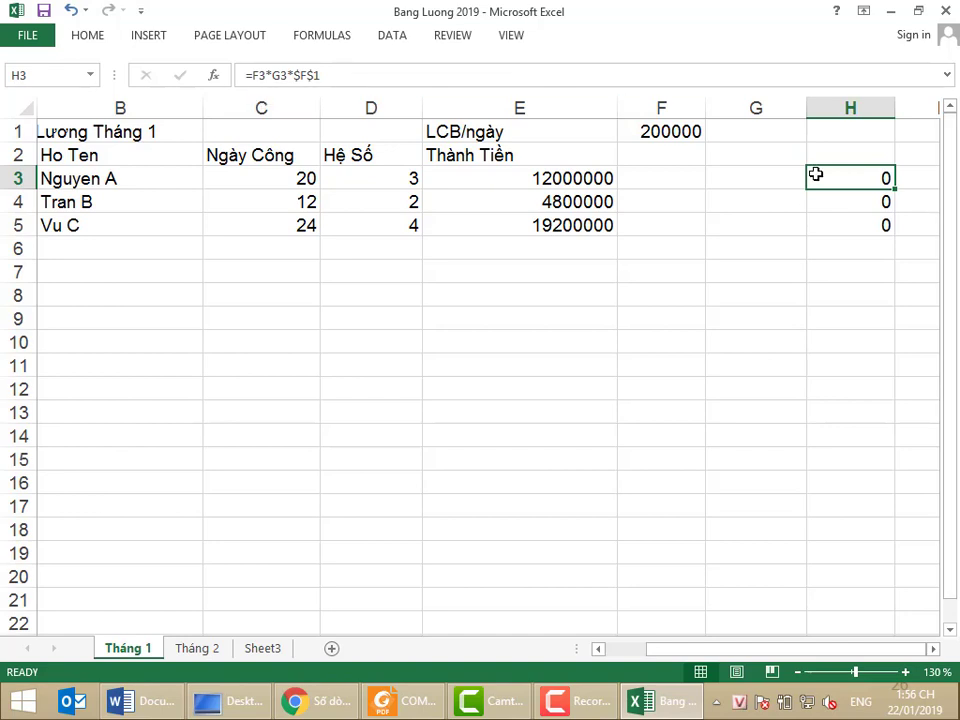
Step: Paste E3:E5 into H3:H5 as values only
{"action": "left_click_drag", "start_coordinate": [553, 180], "coordinate": [549, 222]}
{"action": "key", "text": "ctrl+c"}
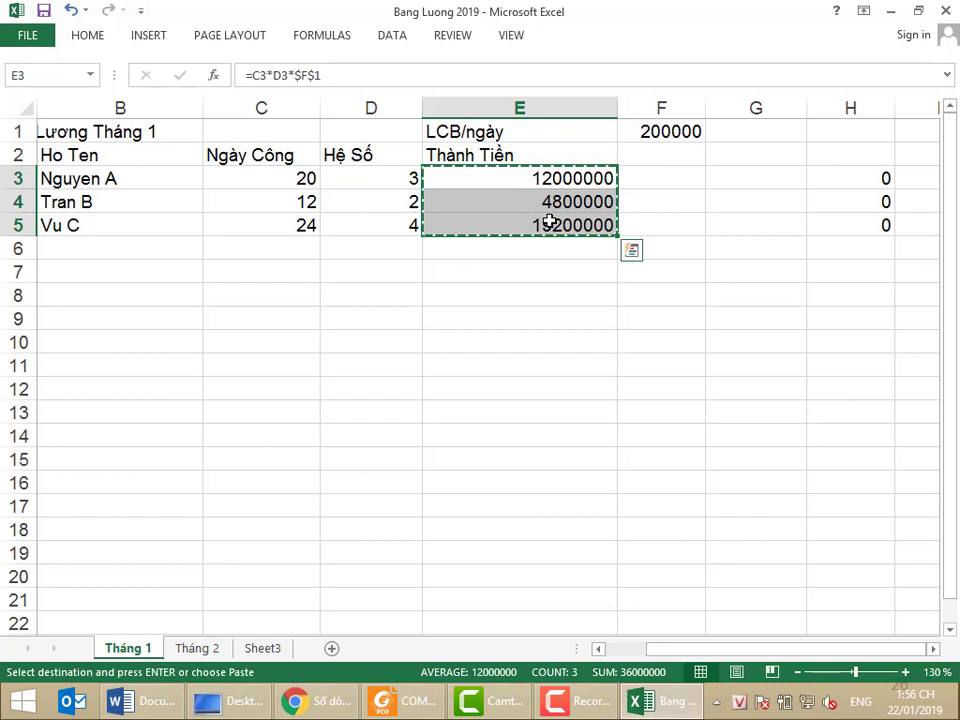
{"action": "left_click", "coordinate": [849, 180]}
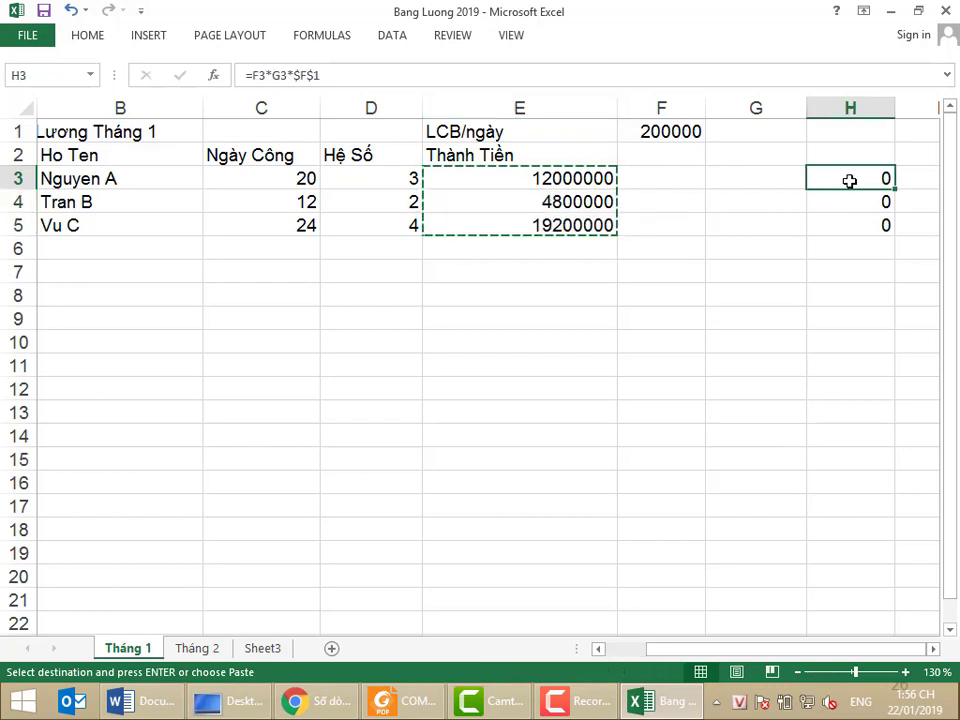
{"action": "right_click", "coordinate": [849, 180]}
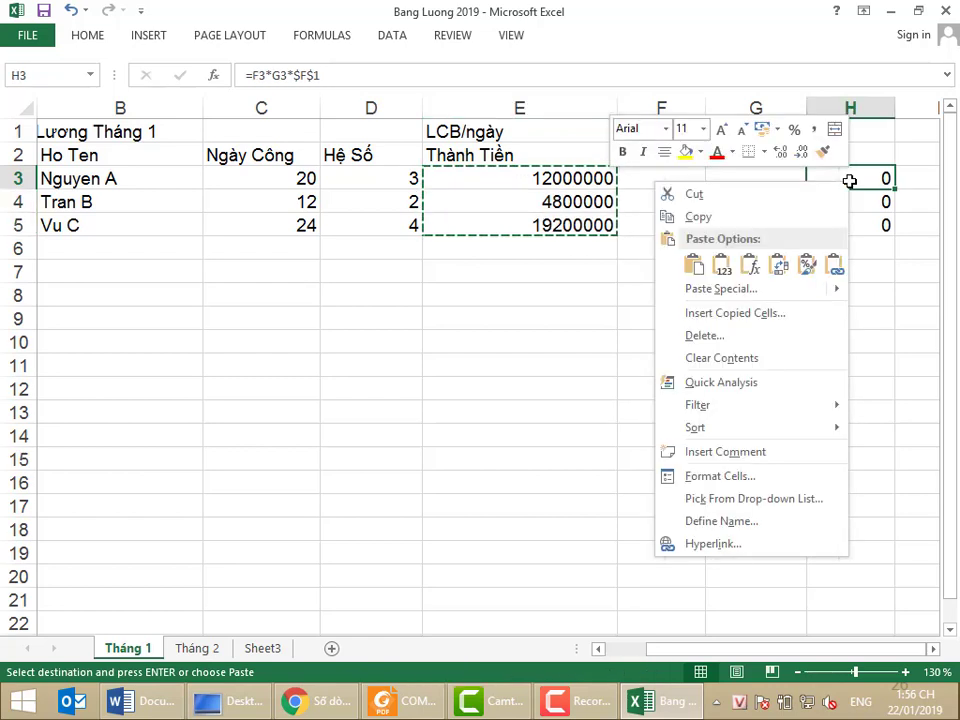
{"action": "left_click", "coordinate": [724, 268]}
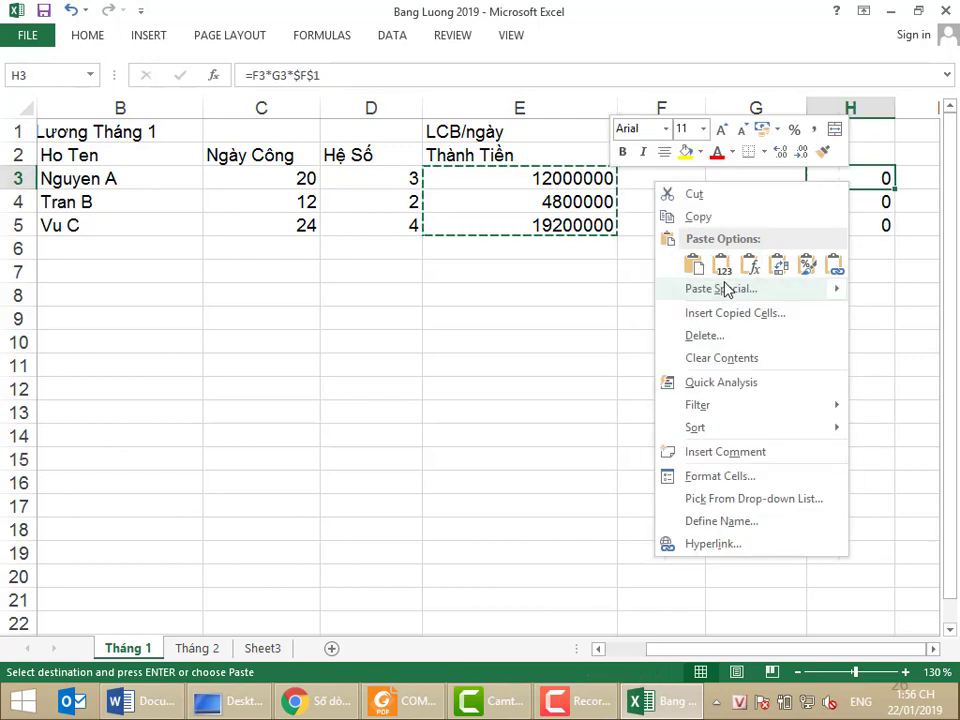
{"action": "left_click", "coordinate": [722, 266]}
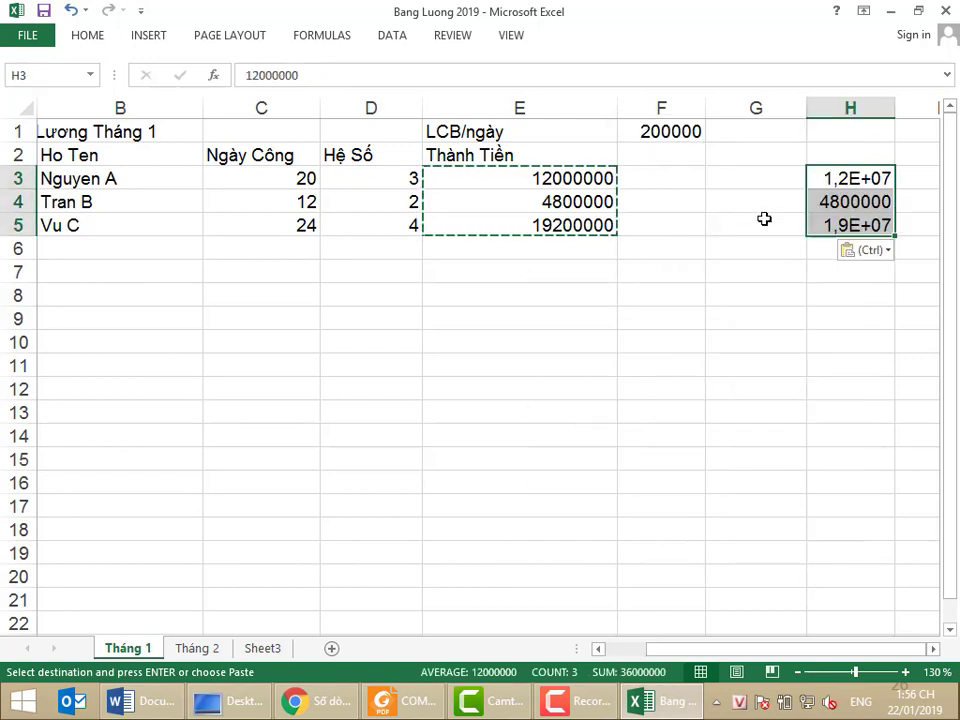
Step: Autofit column H and verify H3:H5 hold 12000000, 4800000 and 19200000
{"action": "double_click", "coordinate": [896, 100]}
{"action": "left_click", "coordinate": [852, 179]}
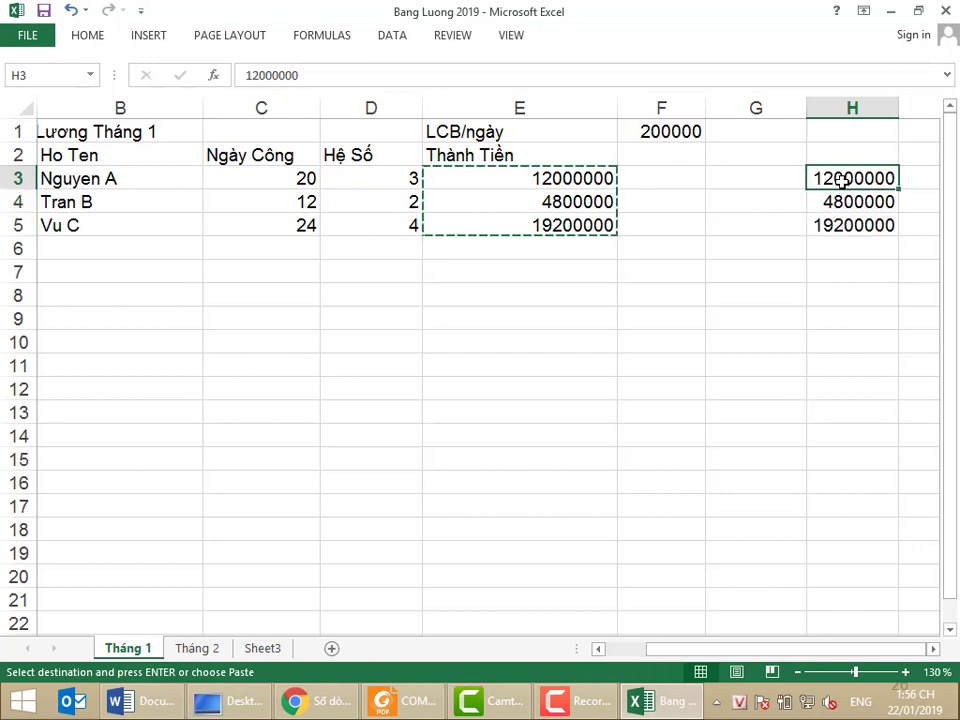
{"action": "left_click", "coordinate": [802, 203]}
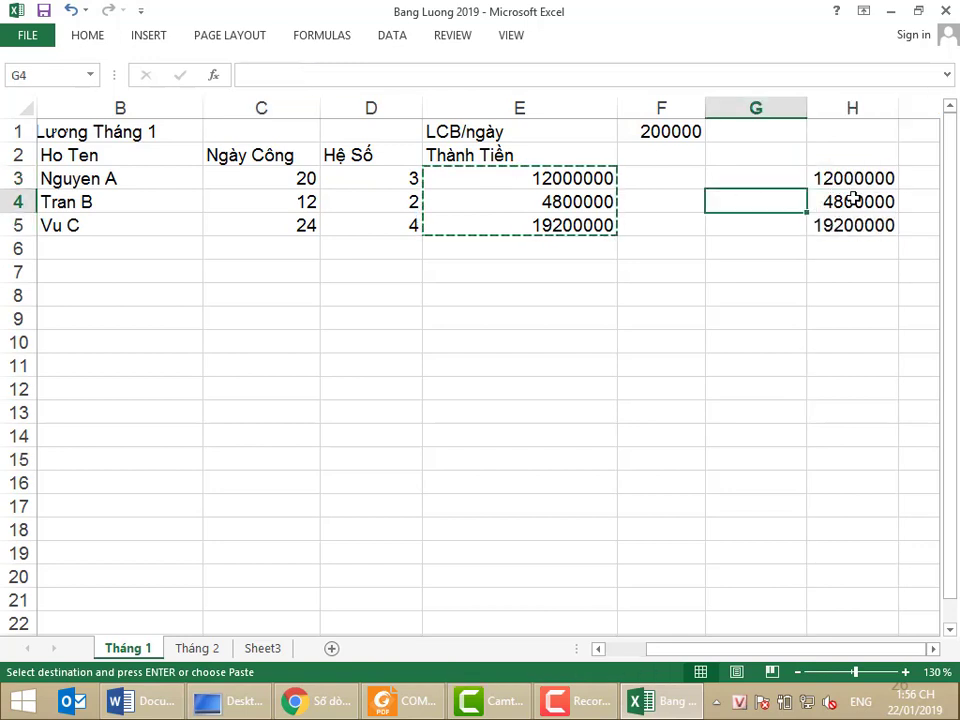
{"action": "left_click", "coordinate": [852, 202]}
{"action": "left_click", "coordinate": [853, 225]}
{"action": "key", "text": "Escape"}
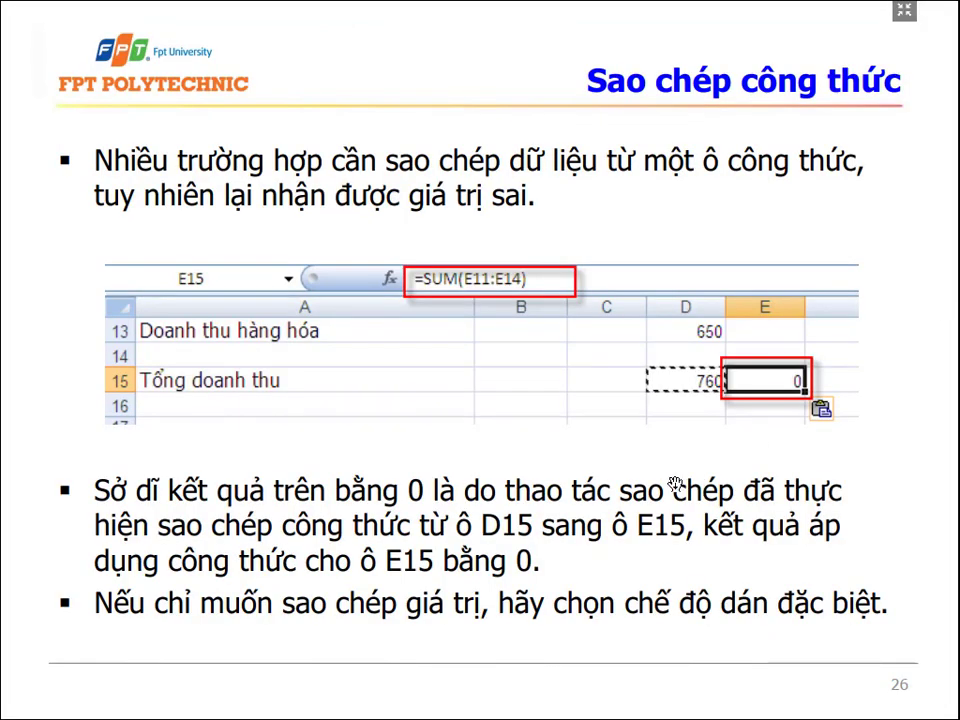
Step: Advance through the Paste Special and copying-between-worksheets slides to slide 29, 'Ẩn hàng/cột'
{"action": "left_click", "coordinate": [674, 485]}
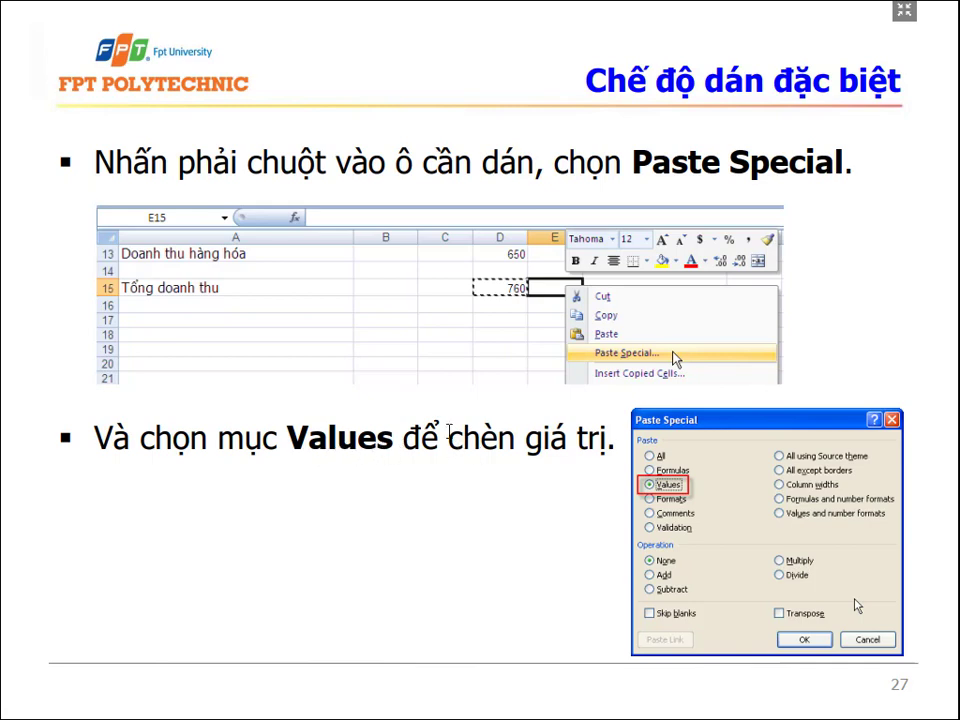
{"action": "key", "text": "Right"}
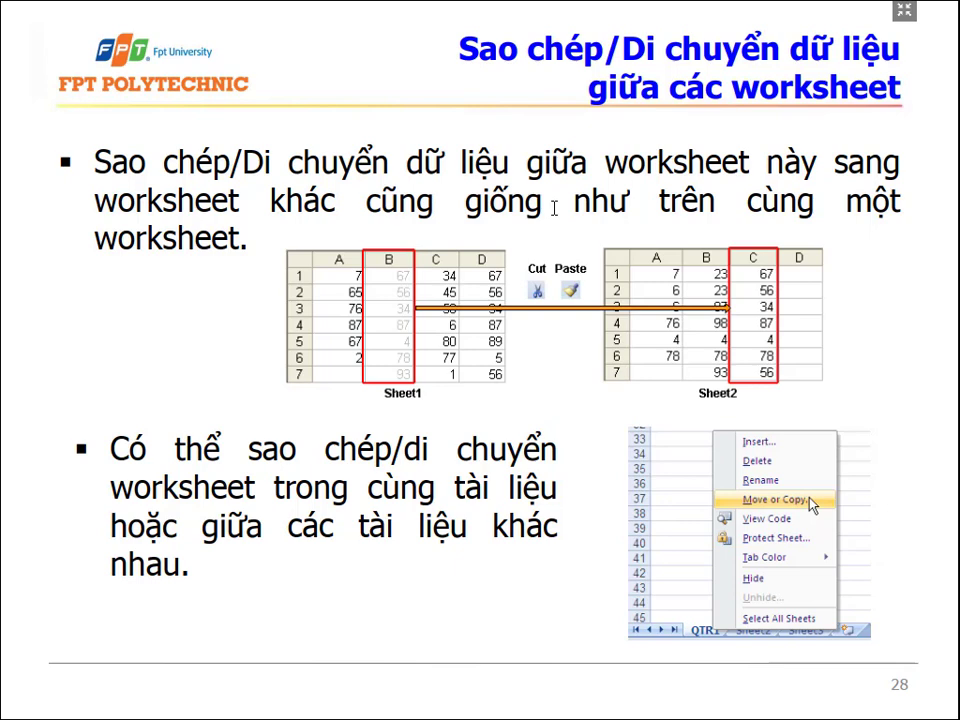
{"action": "key", "text": "Right"}
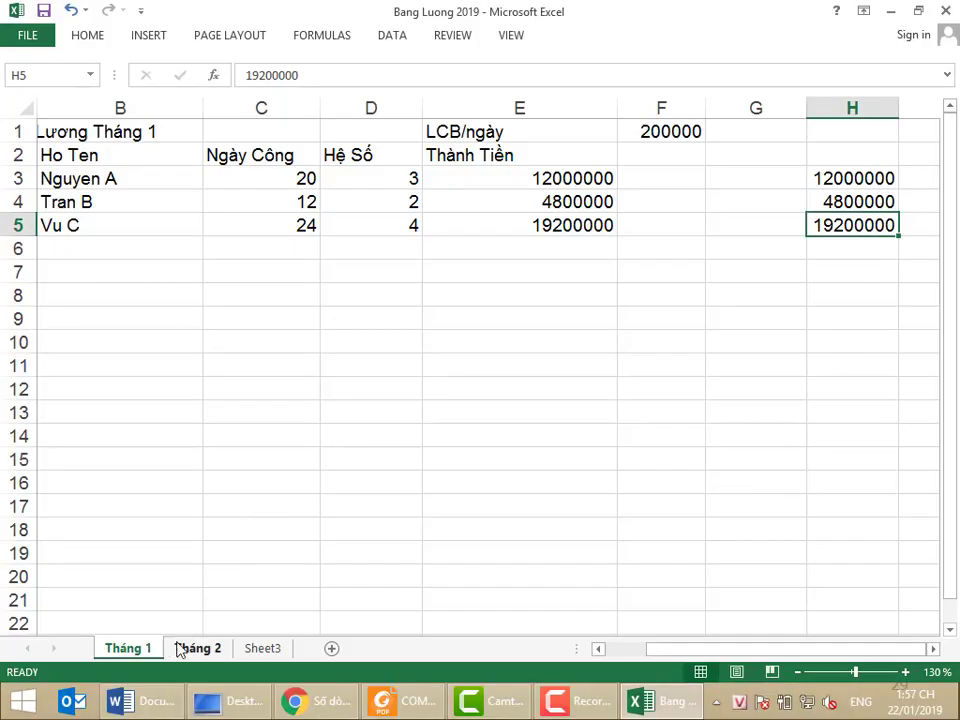
Step: Insert a blank column C before the Ngày Công column
{"action": "left_click", "coordinate": [213, 367]}
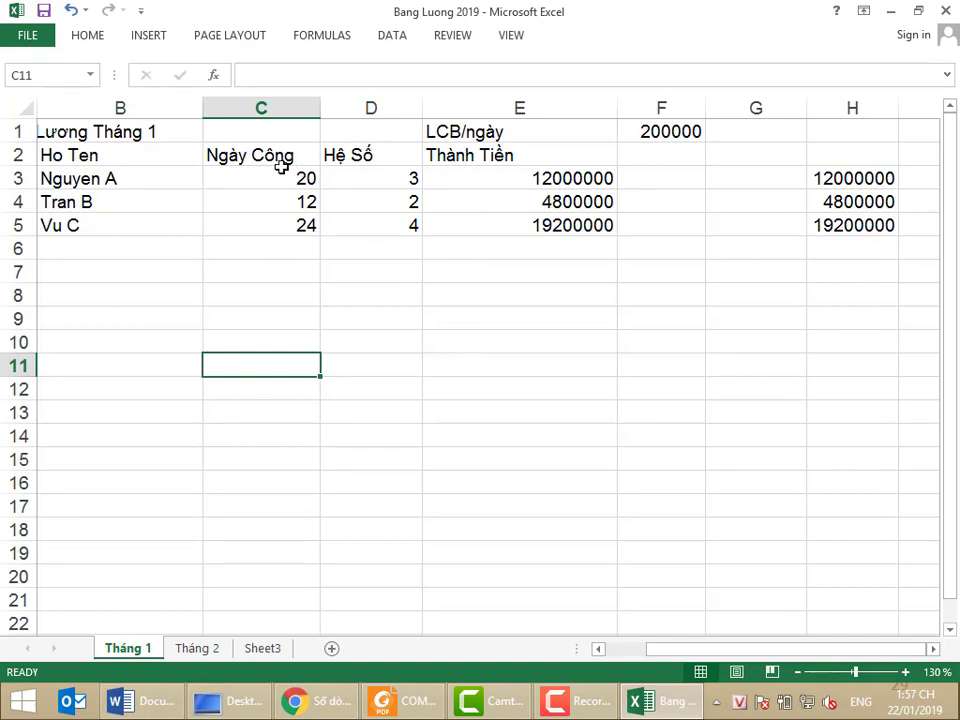
{"action": "left_click", "coordinate": [620, 650]}
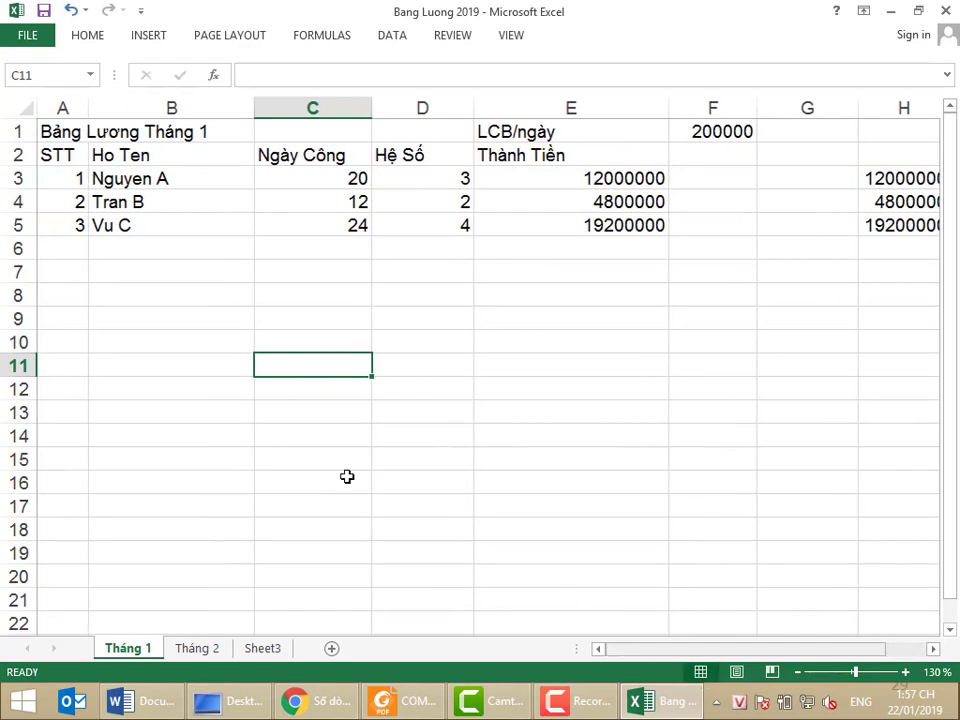
{"action": "right_click", "coordinate": [298, 106]}
{"action": "left_click", "coordinate": [341, 236]}
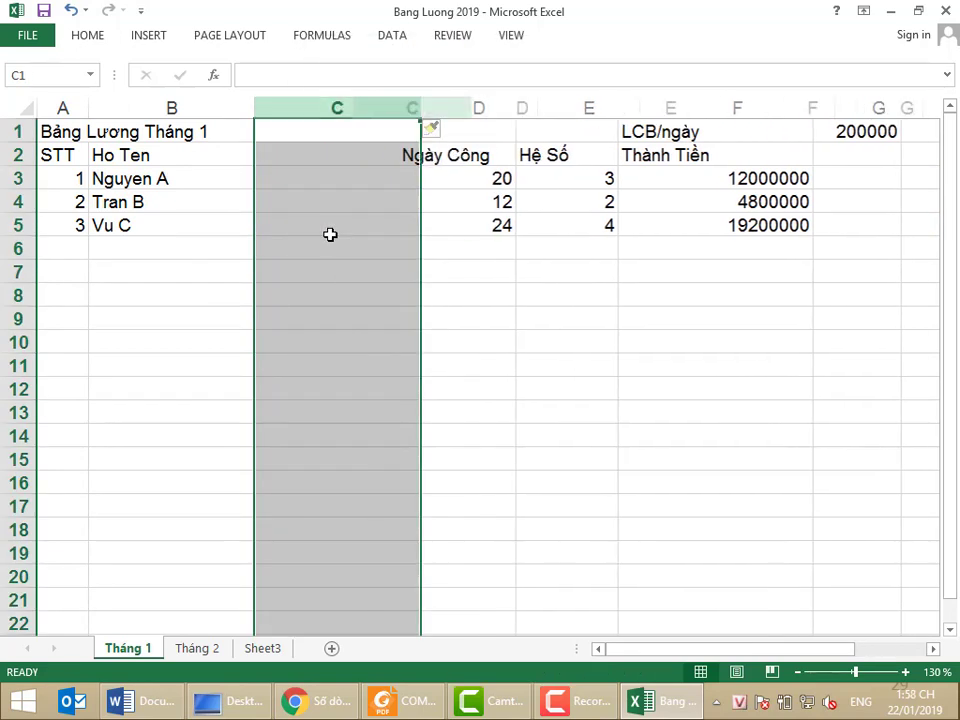
Step: Enter the header Phái in C2 and Nam, Nu, Nu in C3:C5
{"action": "left_click", "coordinate": [292, 162]}
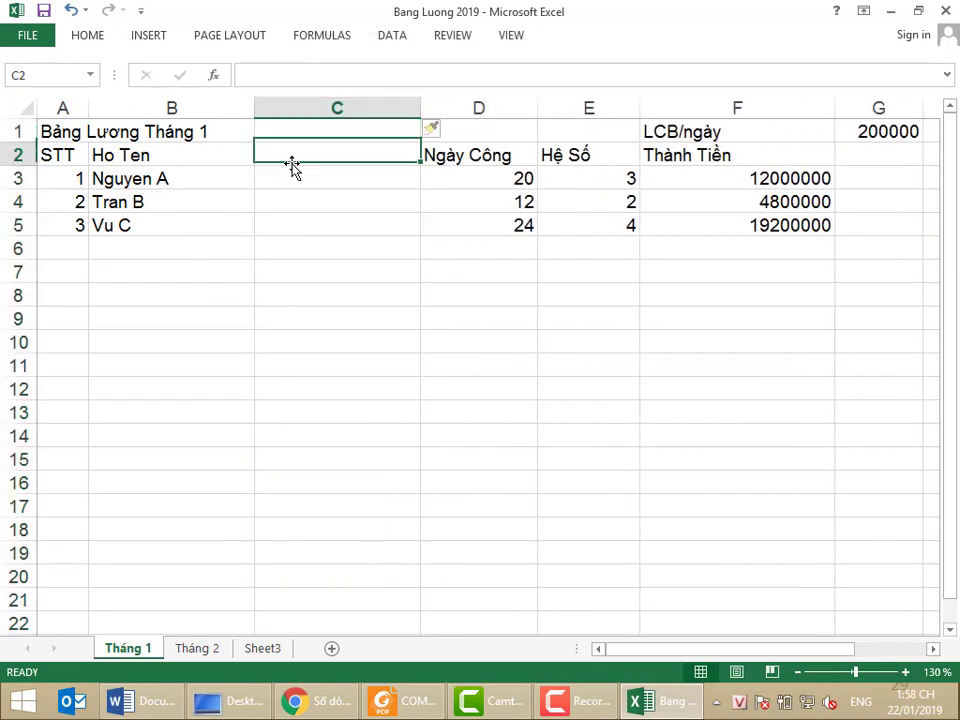
{"action": "type", "text": "pHAI"}
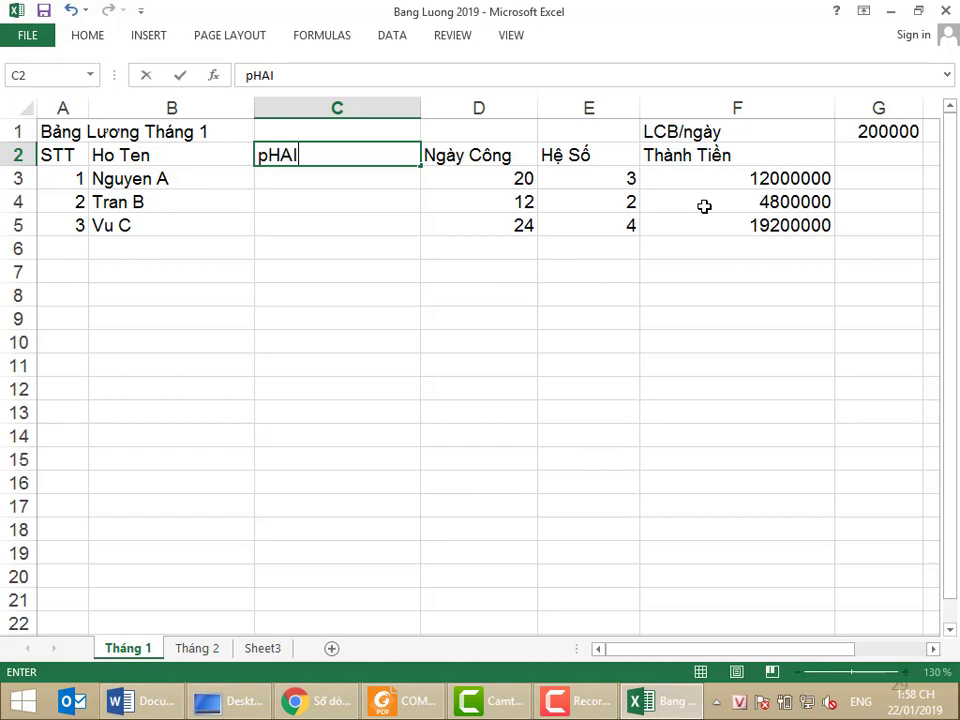
{"action": "type", "text": "S"}
{"action": "key", "text": "BackSpace"}
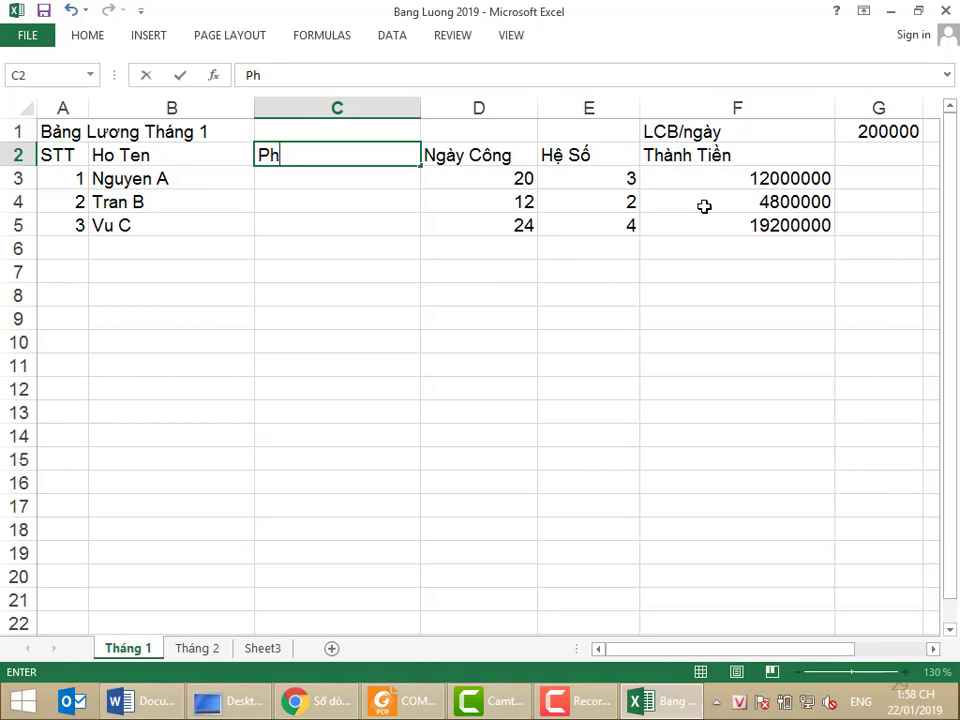
{"action": "type", "text": "ai"}
{"action": "key", "text": "Return"}
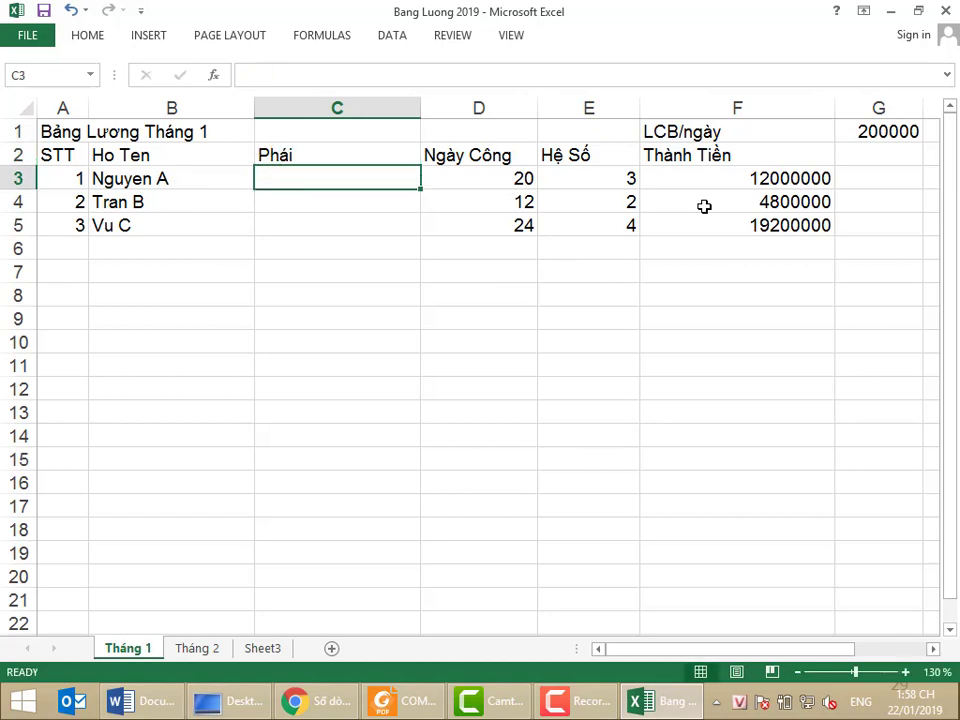
{"action": "type", "text": "N"}
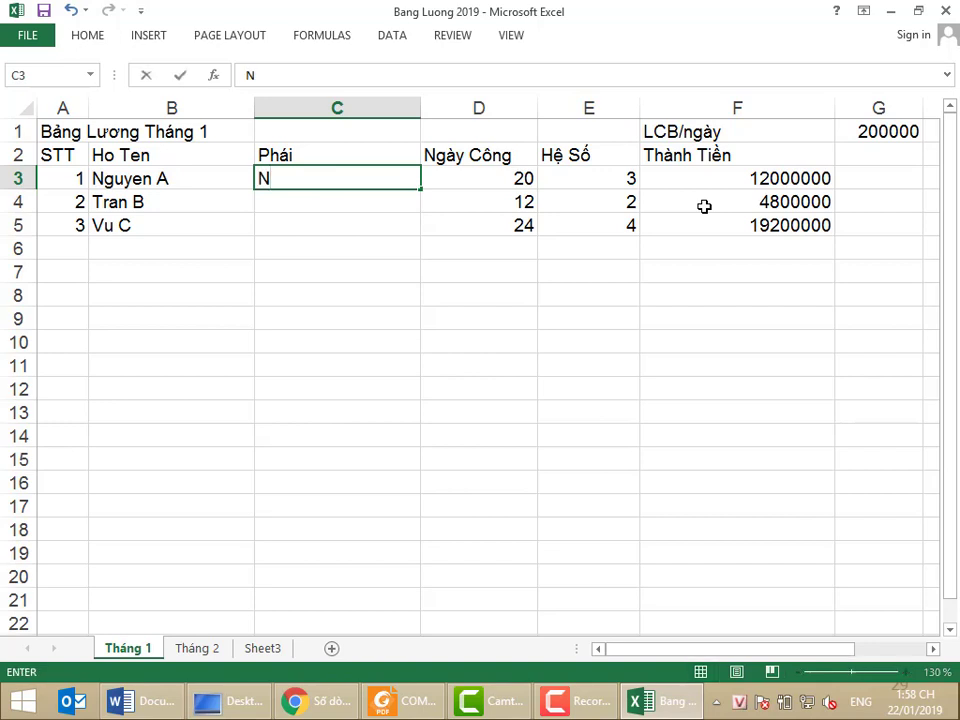
{"action": "type", "text": "am"}
{"action": "key", "text": "Return"}
{"action": "type", "text": "N"}
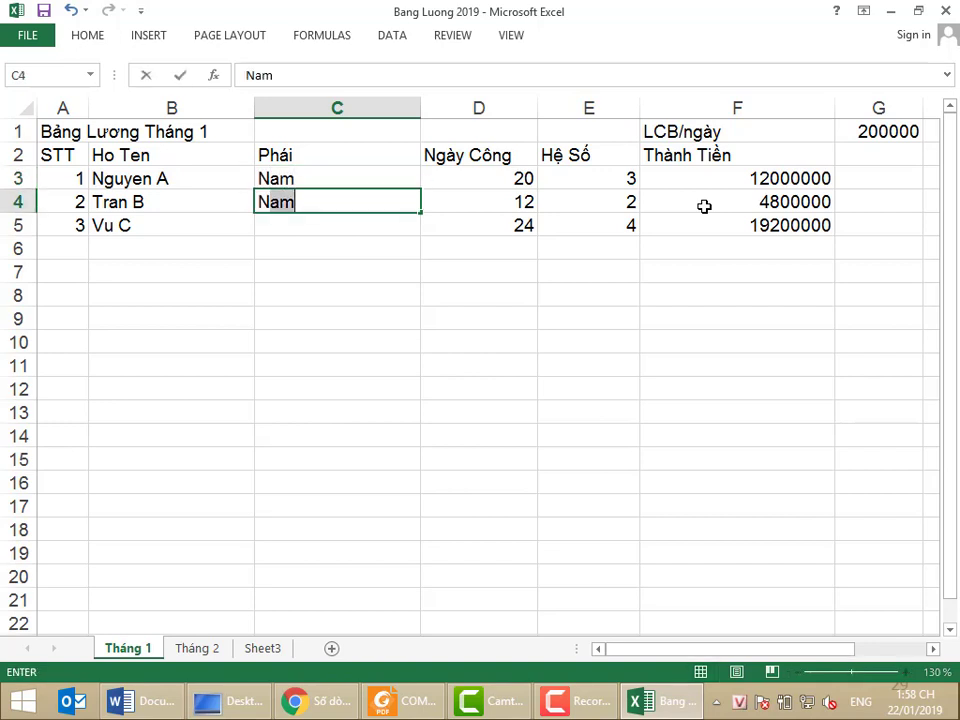
{"action": "type", "text": "u"}
{"action": "key", "text": "Return"}
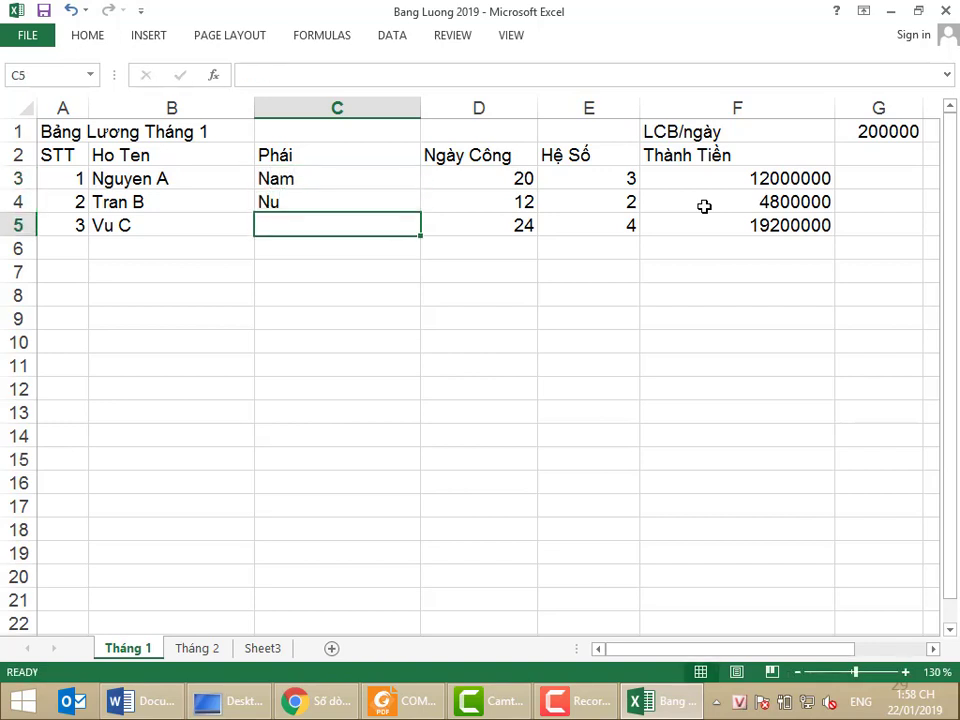
{"action": "type", "text": "Nu"}
{"action": "key", "text": "ctrl+Return"}
{"action": "key", "text": "Up"}
{"action": "key", "text": "Up"}
{"action": "key", "text": "Up"}
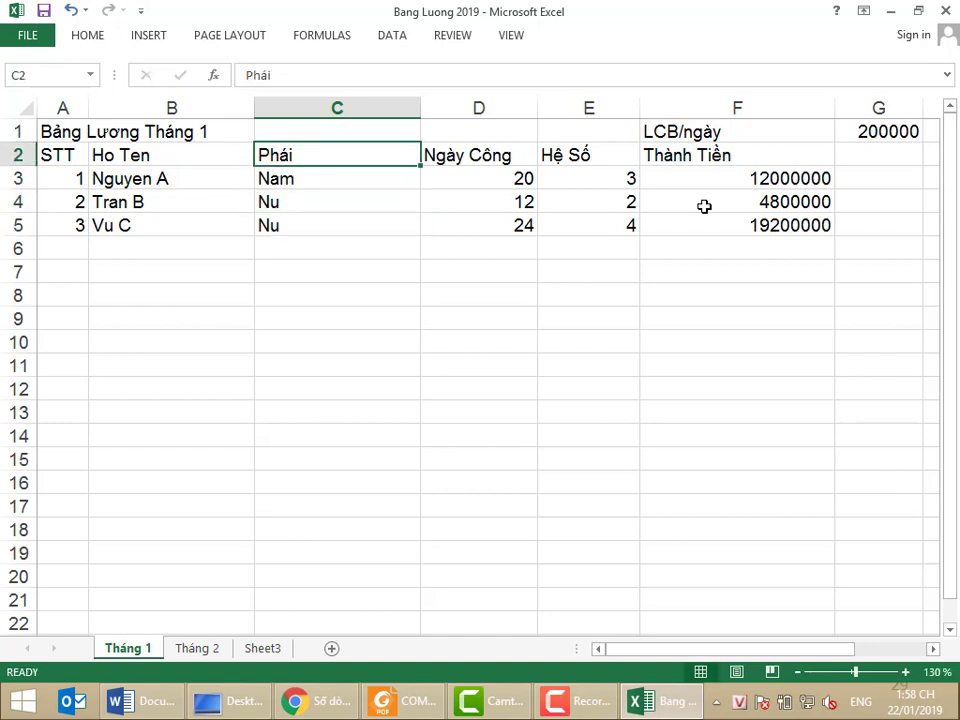
{"action": "key", "text": "Down"}
{"action": "key", "text": "Down"}
{"action": "key", "text": "Down"}
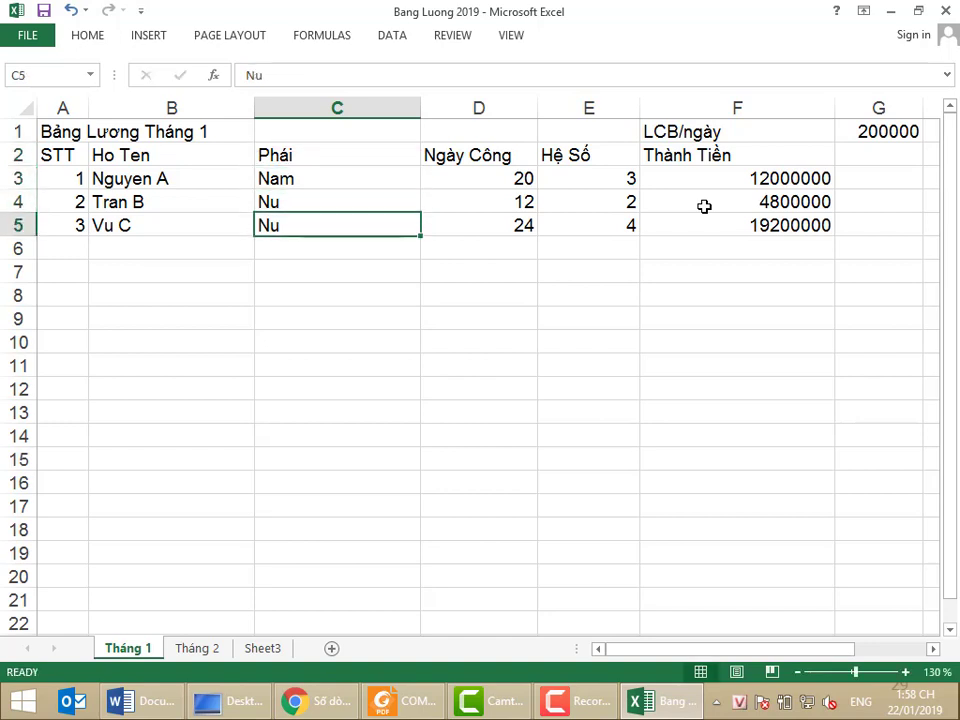
{"action": "left_click", "coordinate": [357, 106]}
{"action": "right_click", "coordinate": [359, 112]}
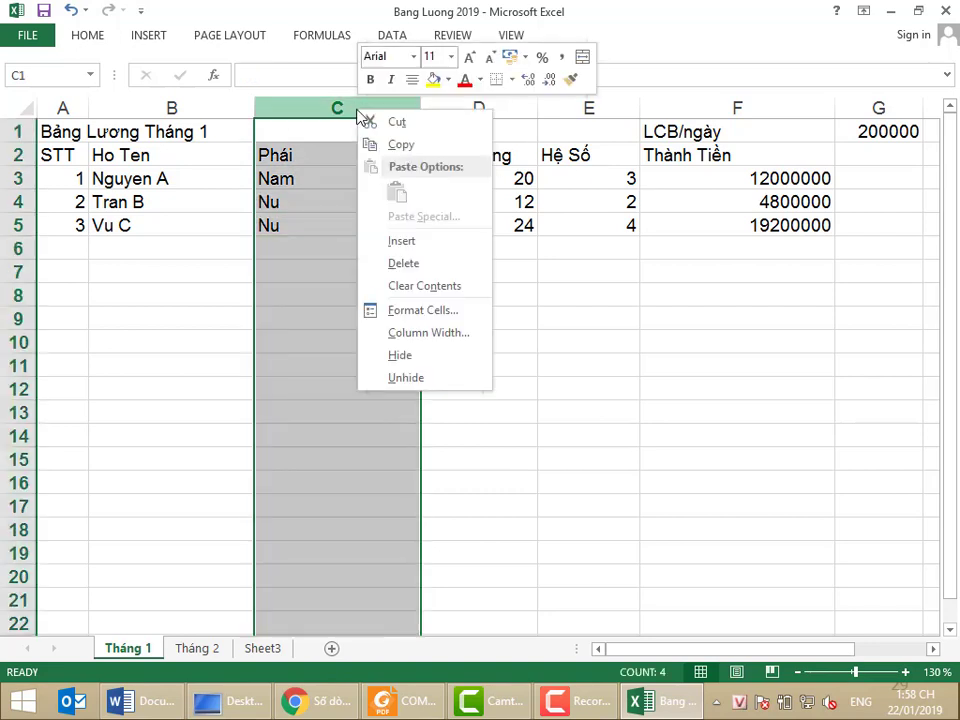
{"action": "left_click", "coordinate": [410, 358]}
{"action": "left_click", "coordinate": [179, 104]}
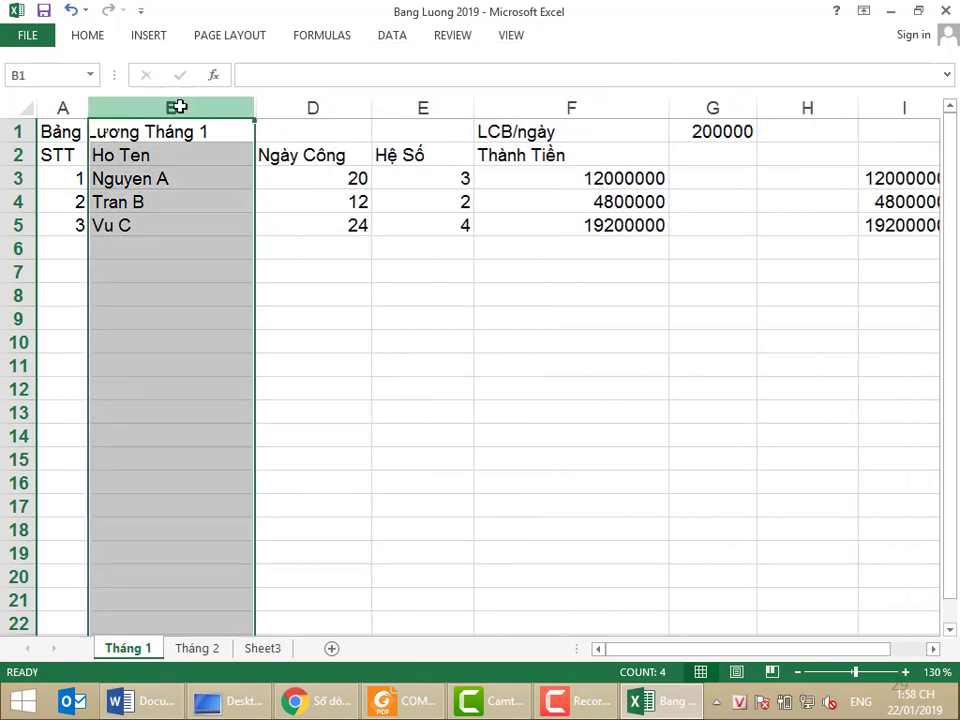
{"action": "left_click", "coordinate": [300, 107]}
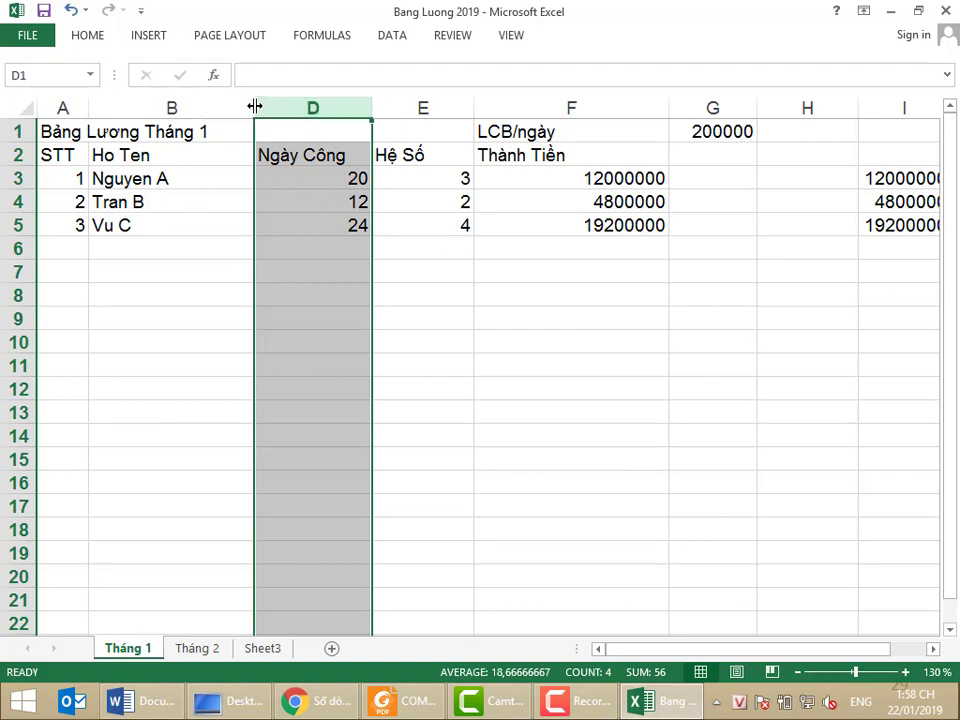
{"action": "left_click", "coordinate": [298, 150]}
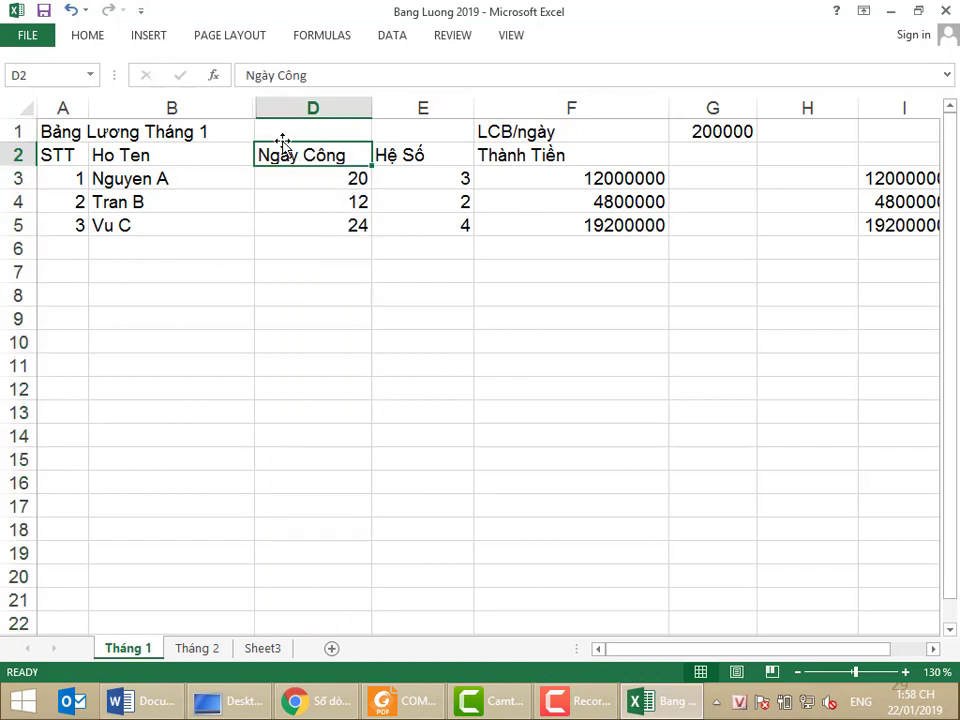
{"action": "left_click", "coordinate": [390, 138]}
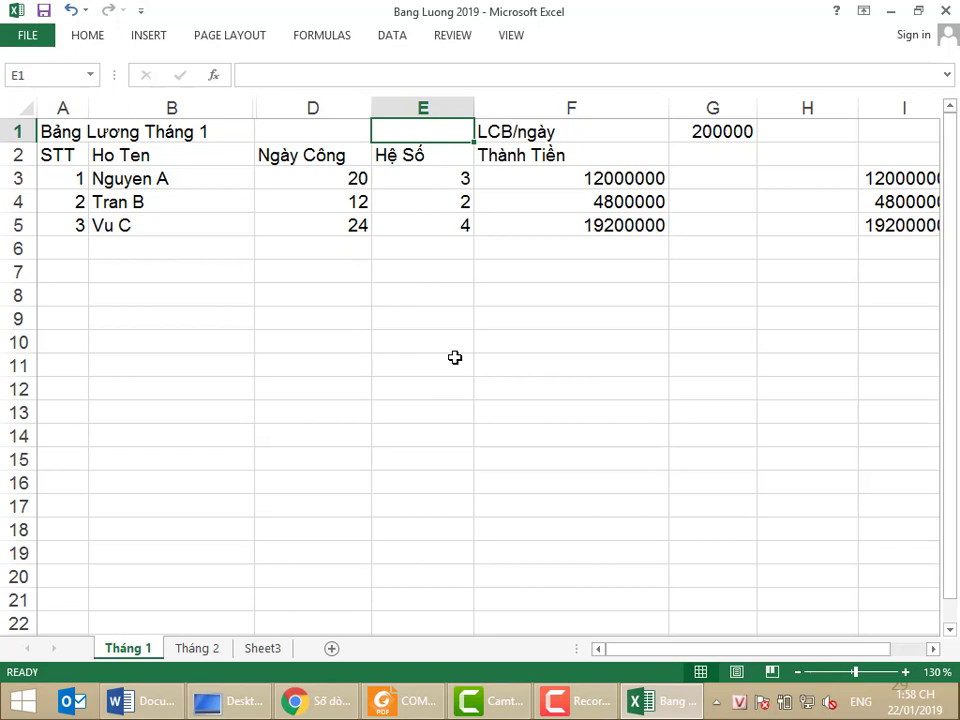
{"action": "double_click", "coordinate": [258, 107]}
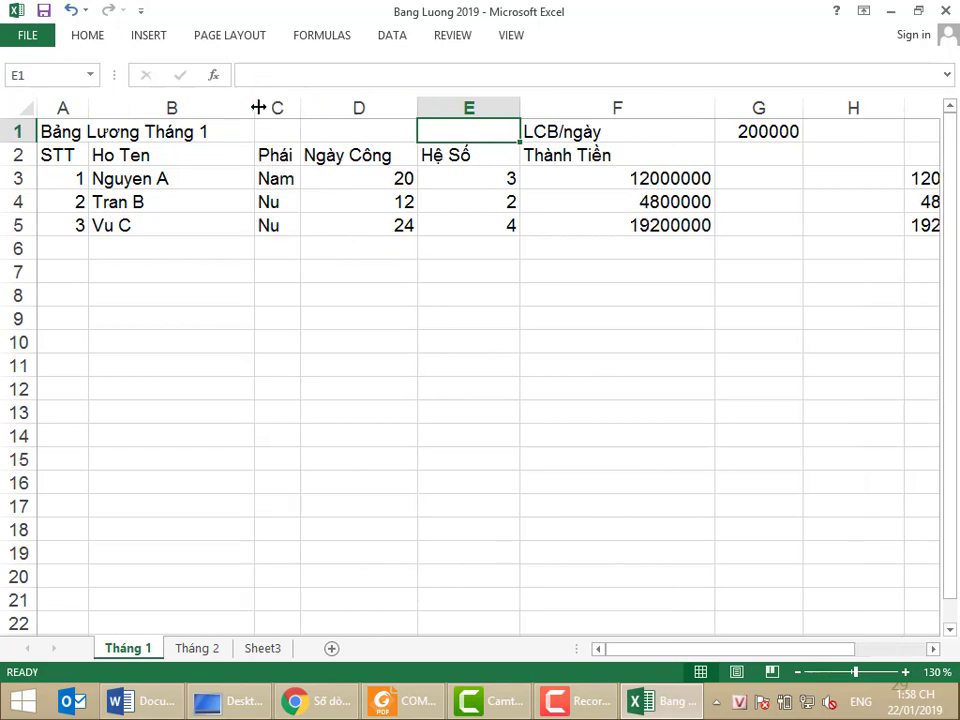
{"action": "key", "text": "ctrl+z"}
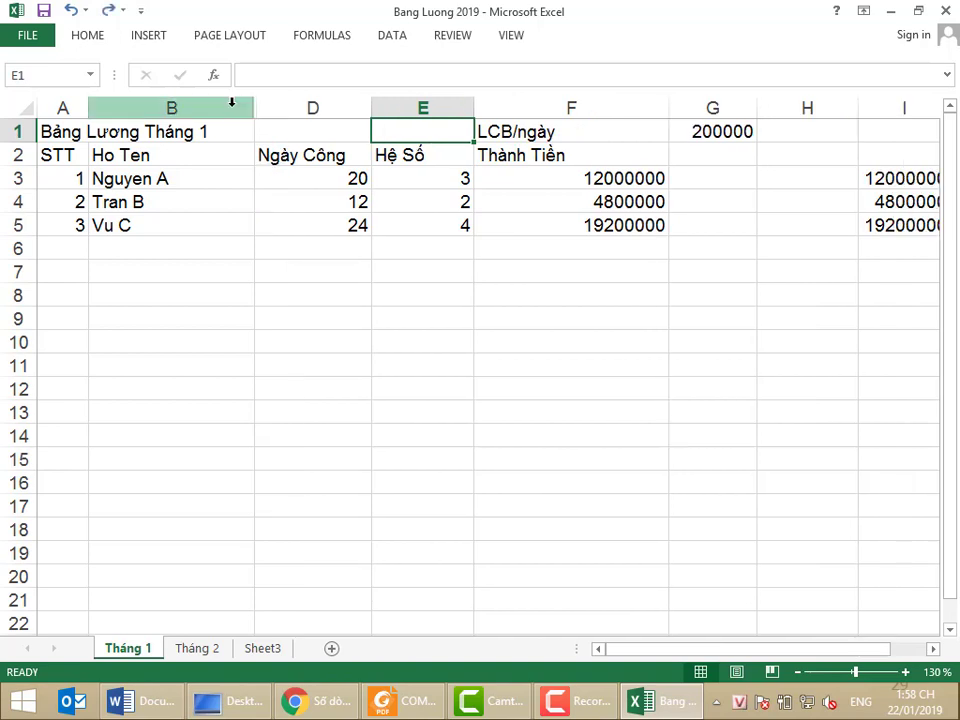
{"action": "left_click_drag", "start_coordinate": [231, 104], "coordinate": [265, 106]}
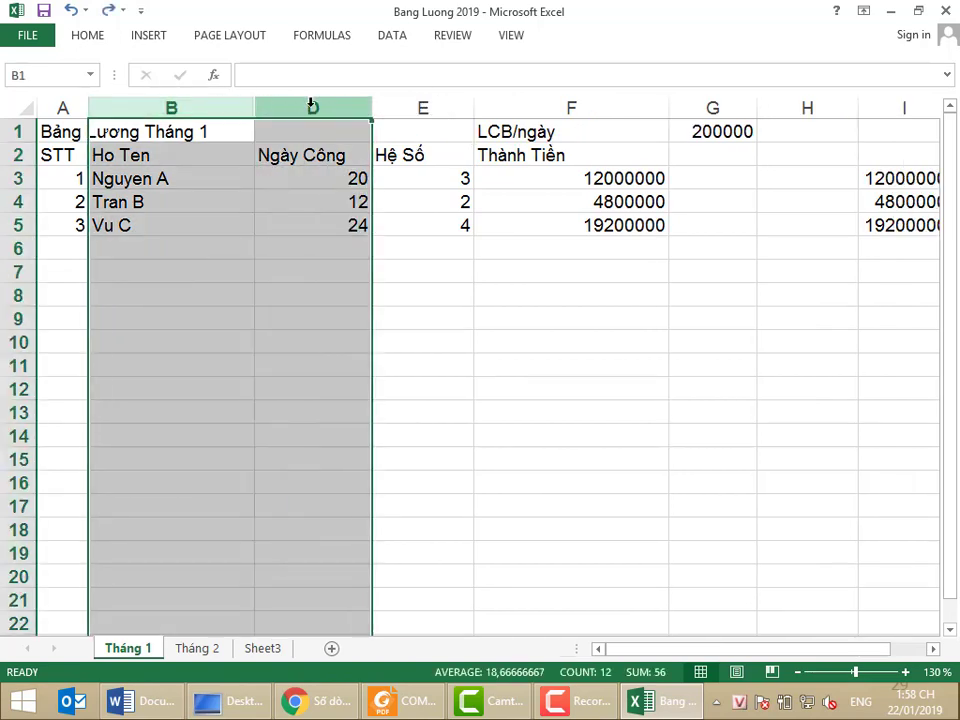
{"action": "right_click", "coordinate": [300, 107]}
{"action": "left_click", "coordinate": [345, 405]}
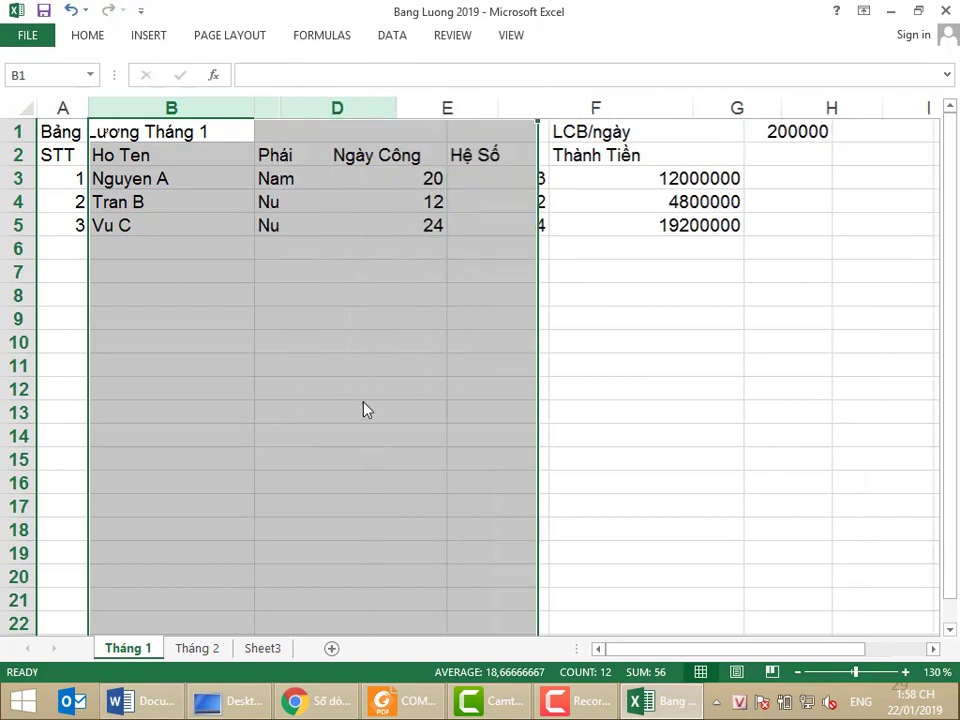
Step: Return from slide 30, 'Thêm/xóa hàng hoặc cột', to Excel and open row 7's actions
{"action": "left_click", "coordinate": [363, 402]}
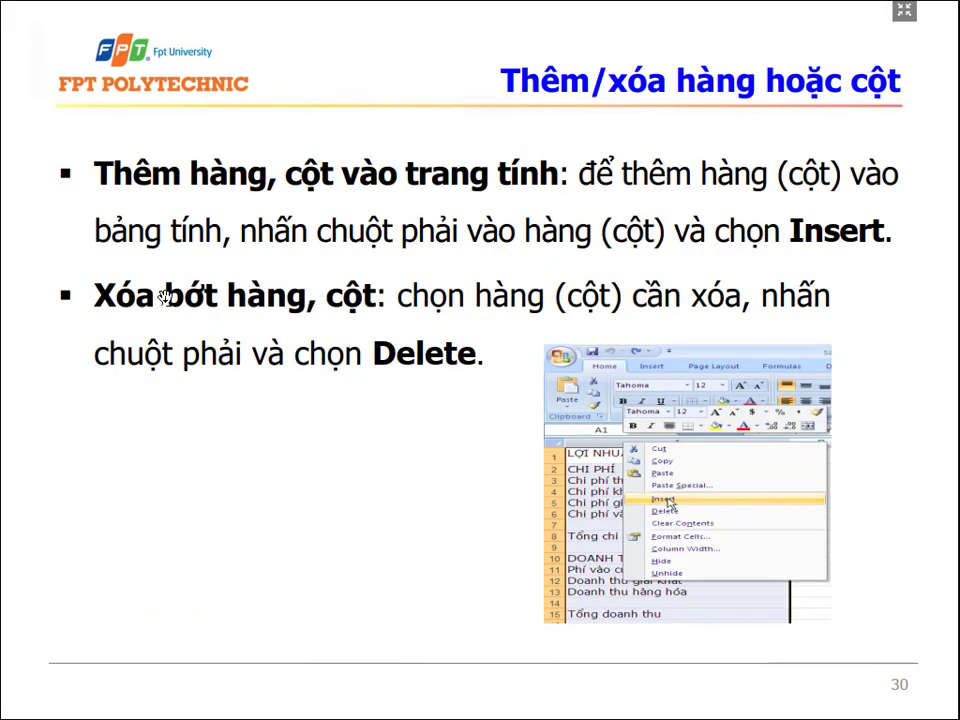
{"action": "key", "text": "alt+Tab"}
{"action": "right_click", "coordinate": [18, 272]}
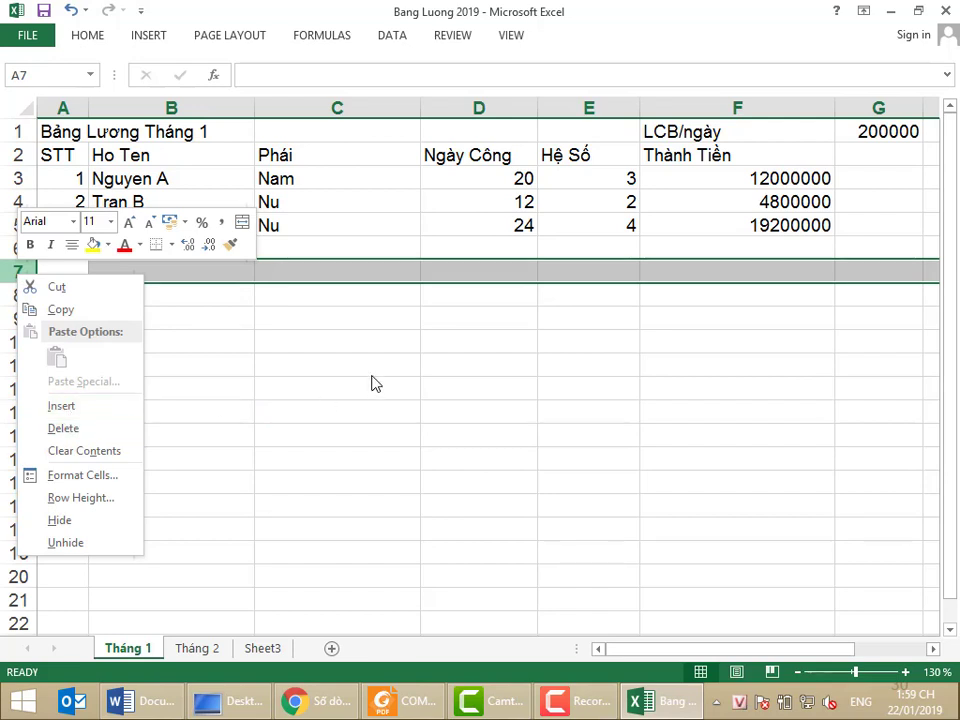
{"action": "key", "text": "Escape"}
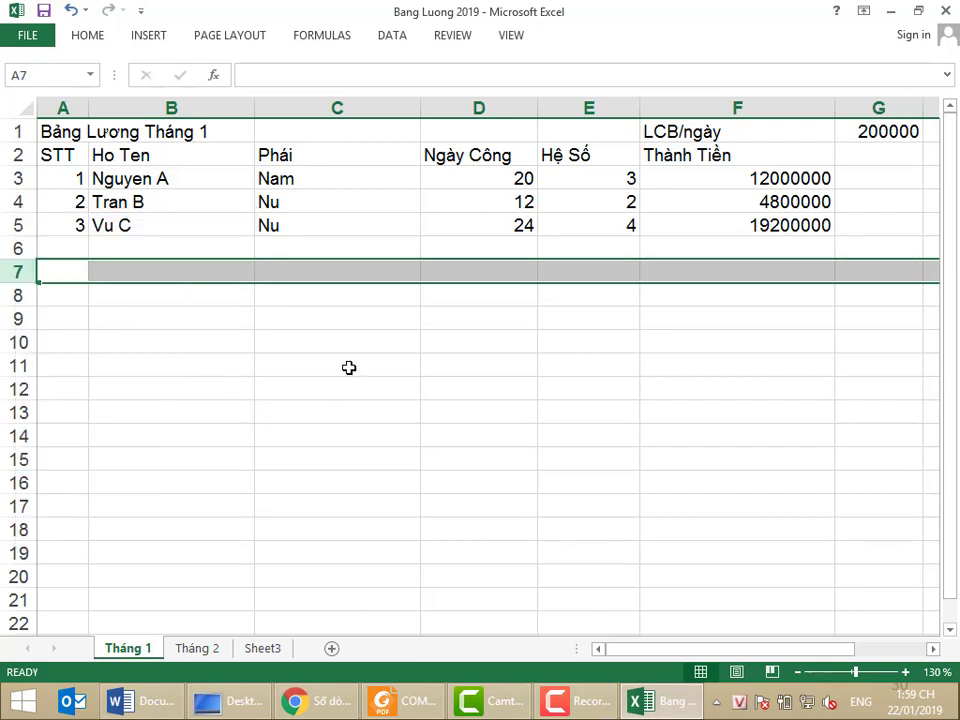
{"action": "left_click", "coordinate": [21, 181]}
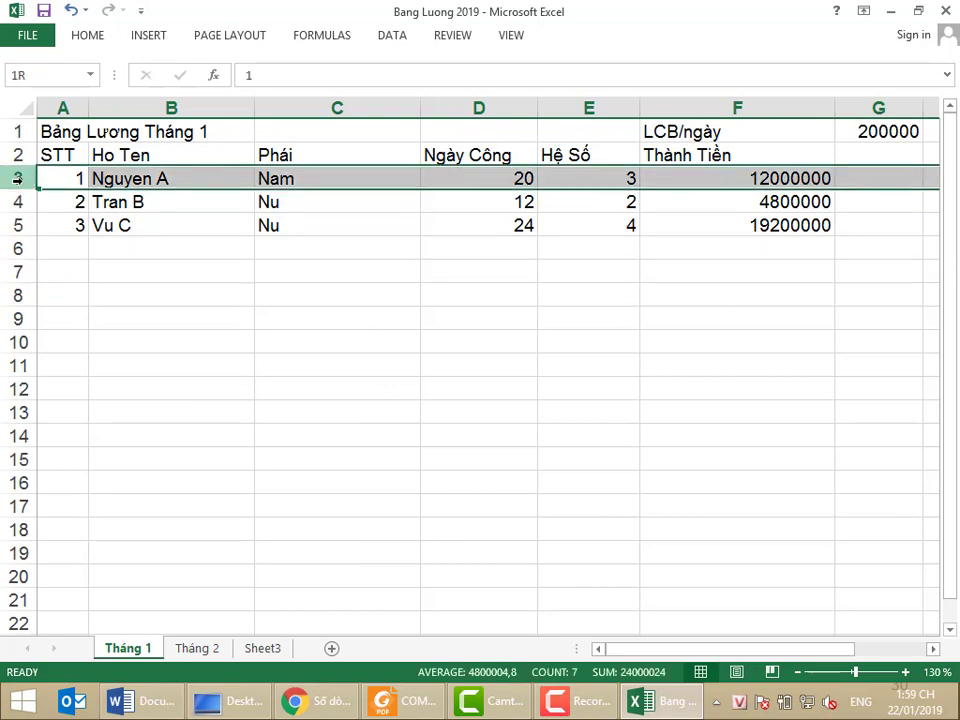
{"action": "right_click", "coordinate": [23, 183]}
{"action": "left_click", "coordinate": [70, 313]}
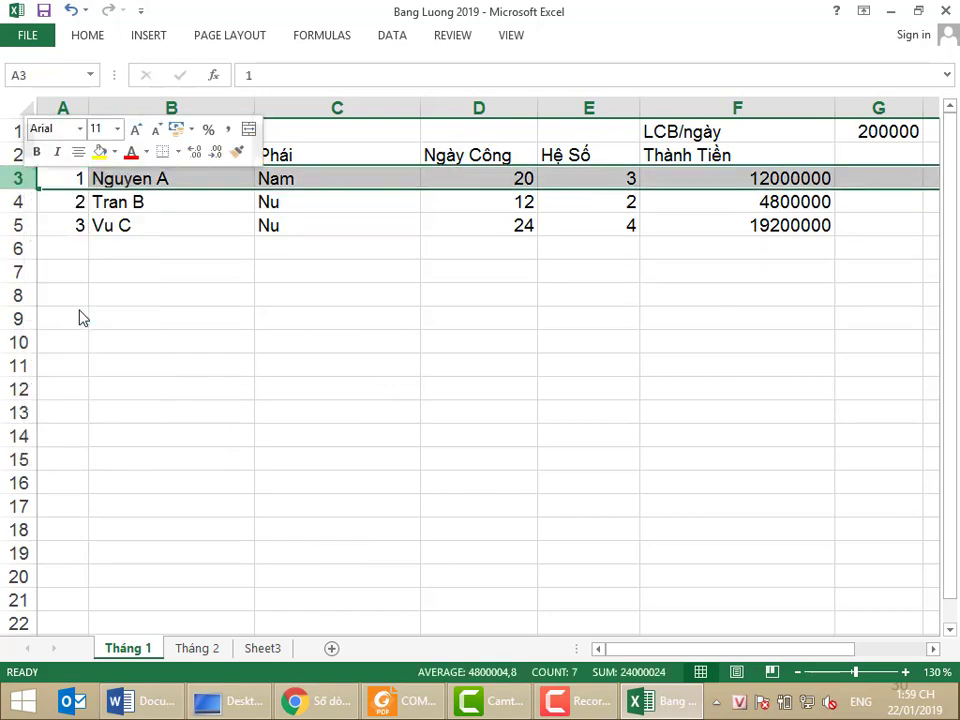
{"action": "key", "text": "ctrl+z"}
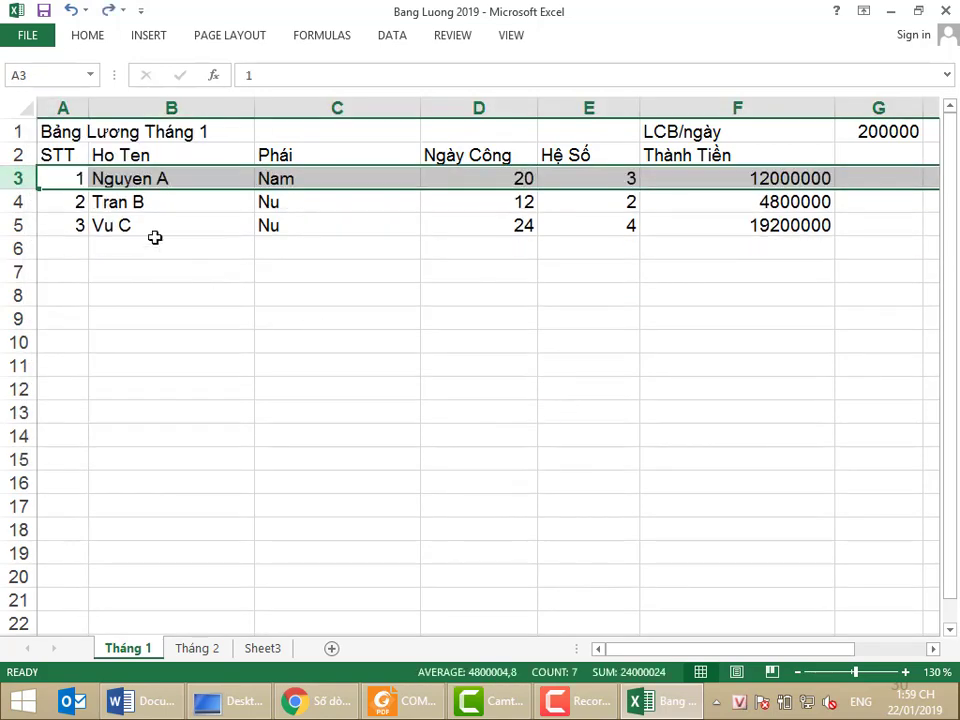
{"action": "left_click_drag", "start_coordinate": [18, 180], "coordinate": [51, 197]}
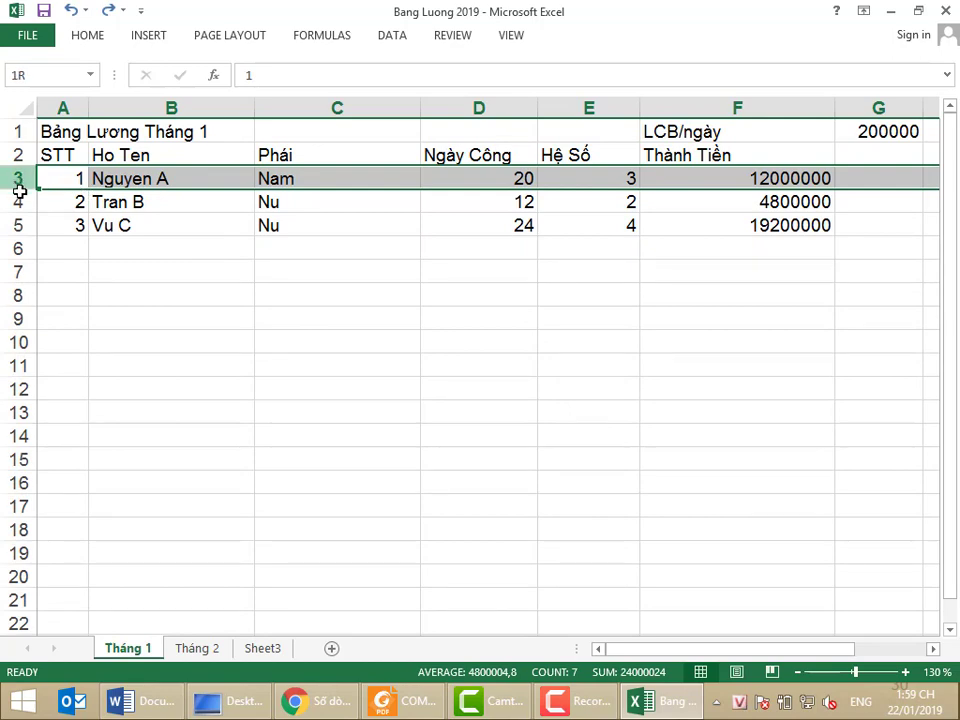
{"action": "right_click", "coordinate": [180, 180]}
{"action": "left_click", "coordinate": [222, 309]}
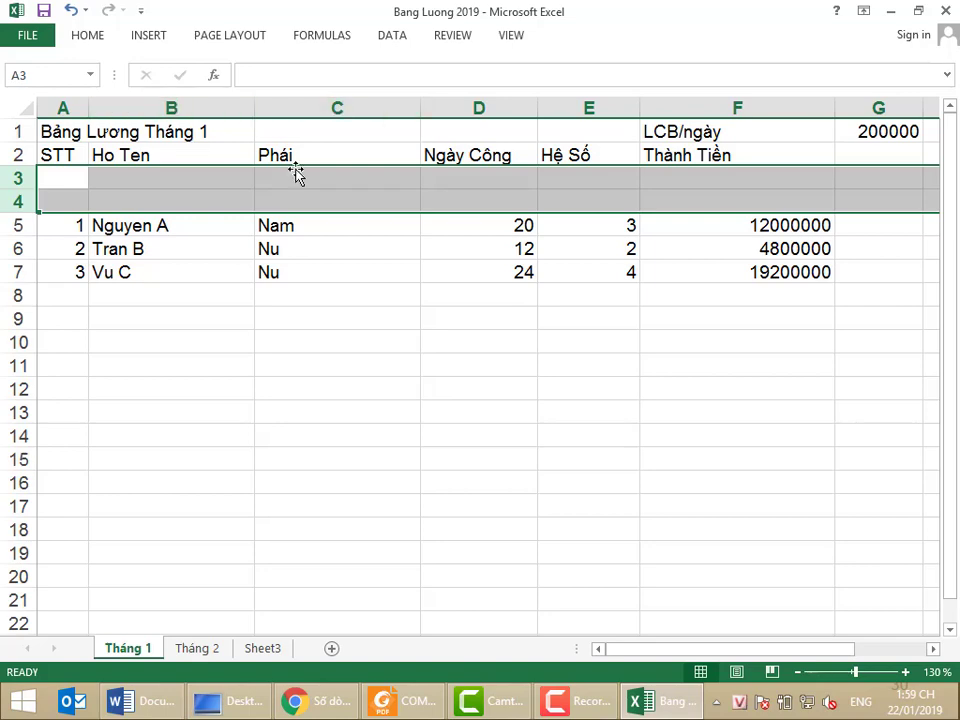
{"action": "key", "text": "ctrl+z"}
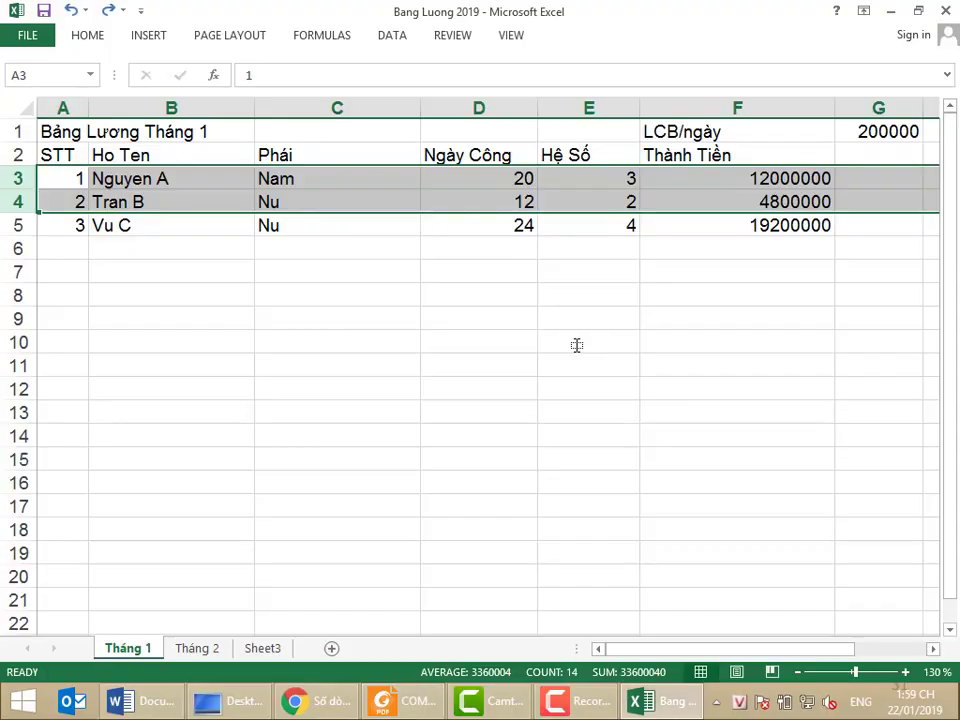
Step: Return from slide 31 on Merge & Center to the Bang Luong 2019 salary sheet
{"action": "left_click", "coordinate": [484, 345]}
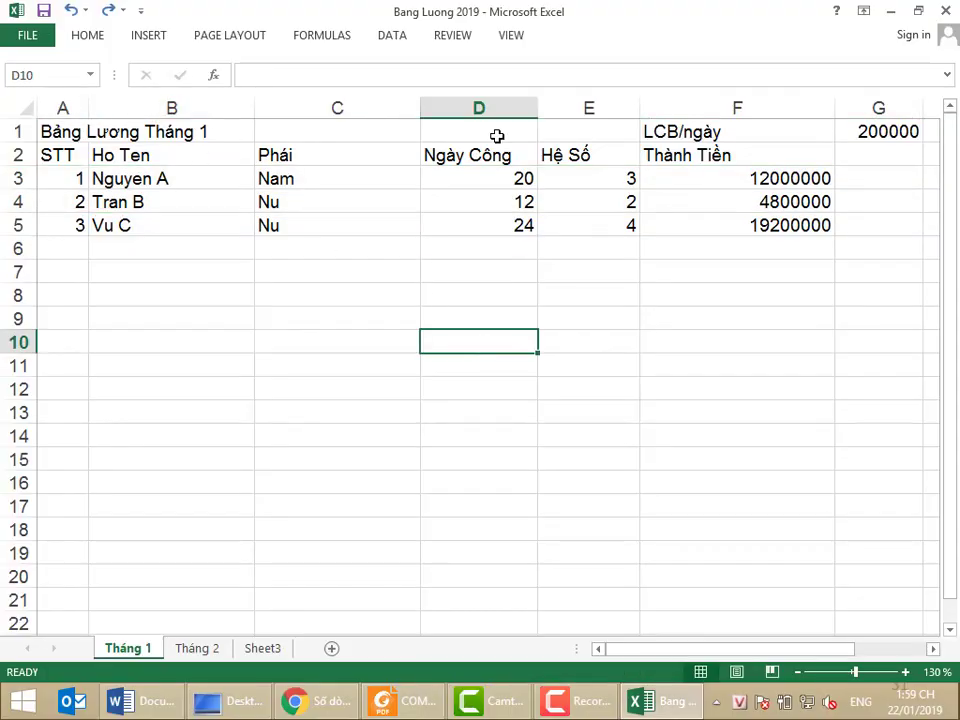
{"action": "left_click", "coordinate": [737, 133]}
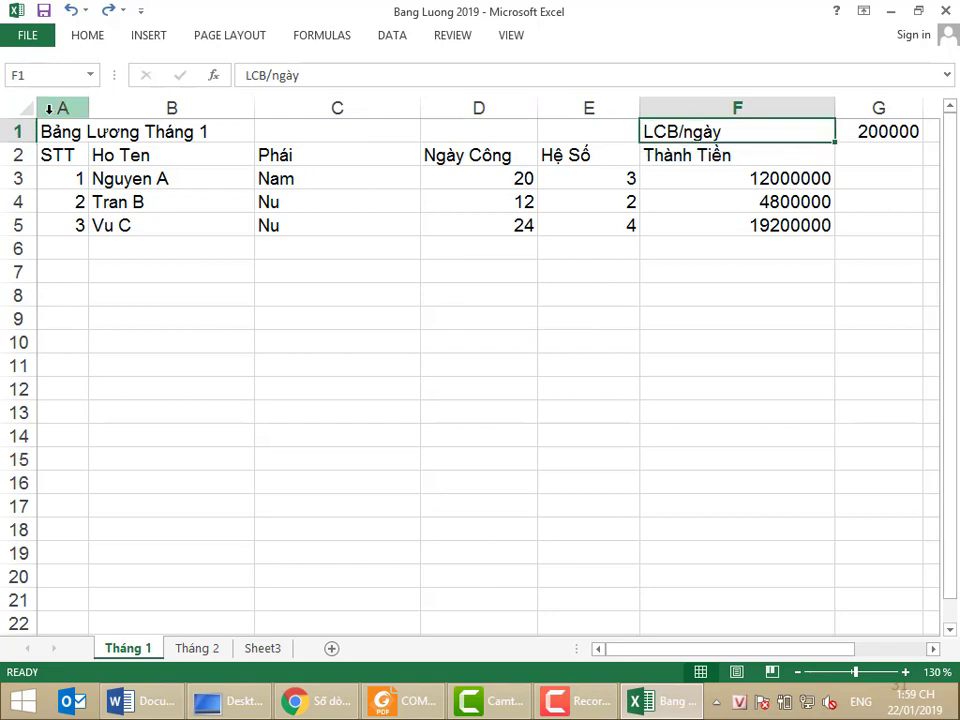
{"action": "left_click_drag", "start_coordinate": [55, 130], "coordinate": [544, 139]}
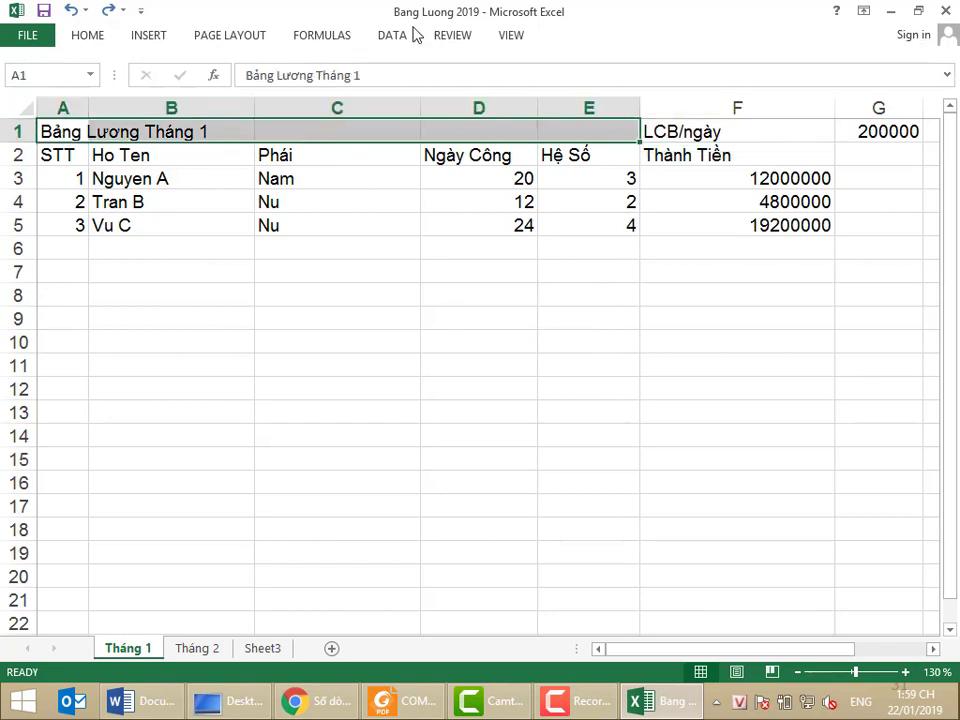
{"action": "left_click", "coordinate": [87, 36]}
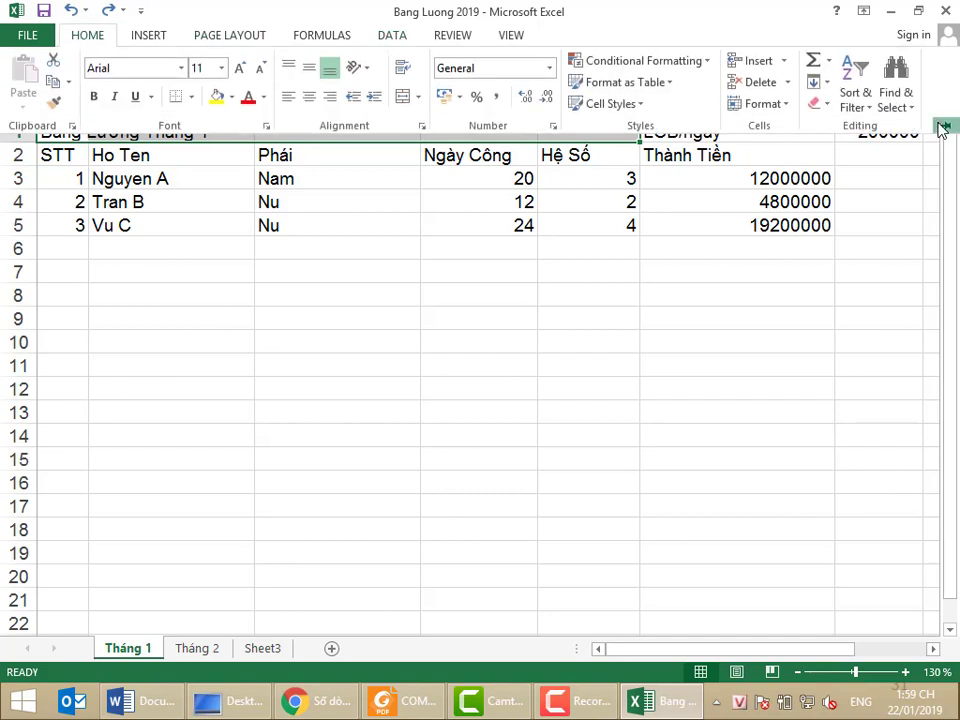
{"action": "left_click", "coordinate": [944, 124]}
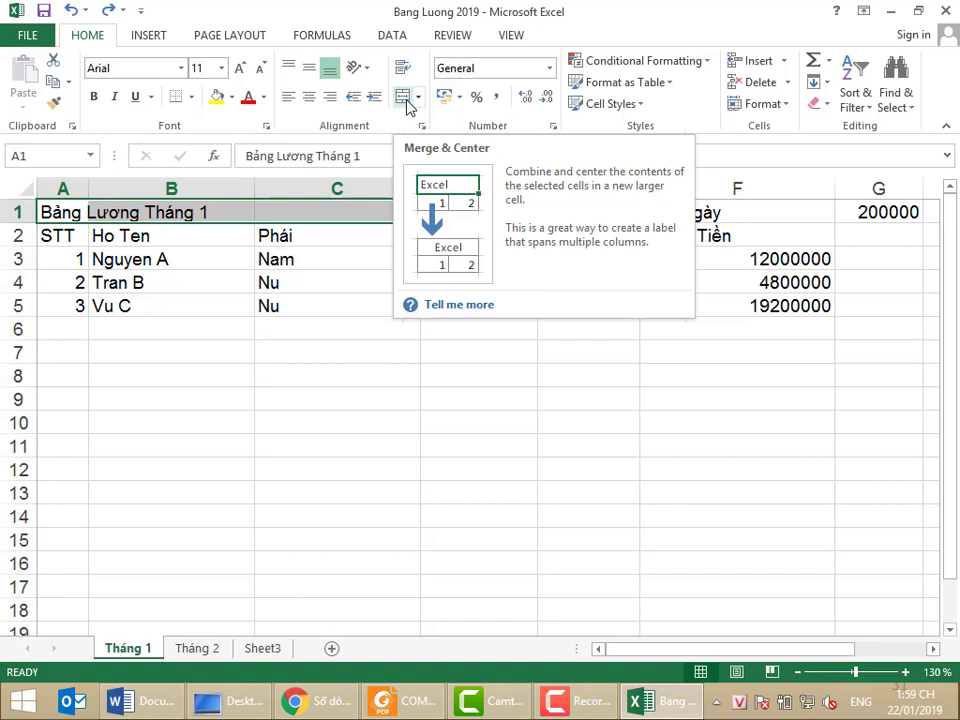
{"action": "left_click", "coordinate": [405, 100]}
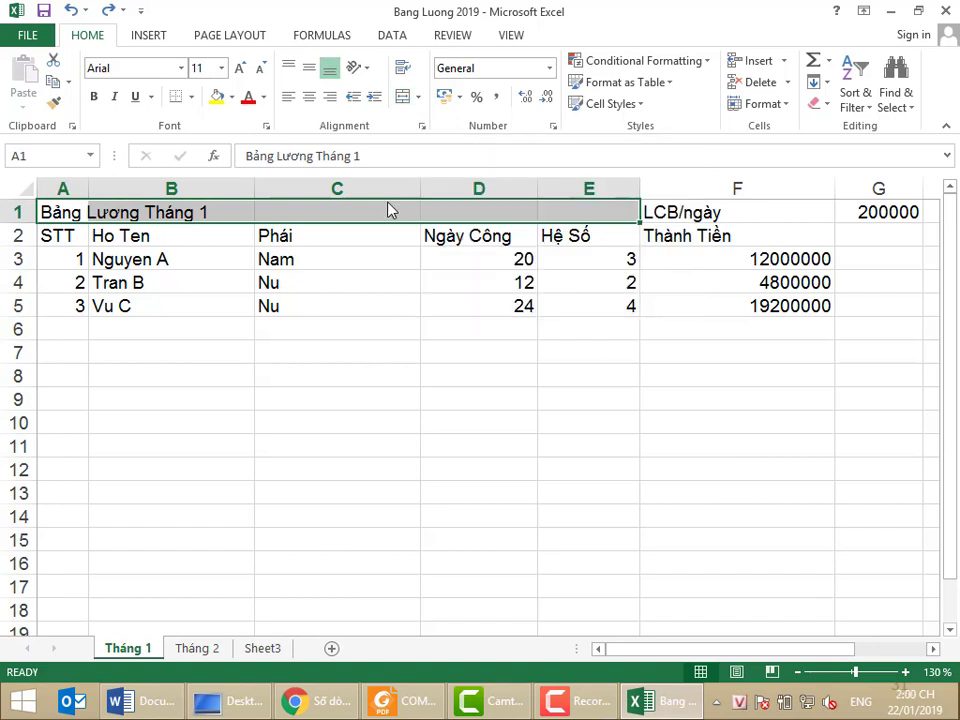
{"action": "right_click", "coordinate": [210, 213]}
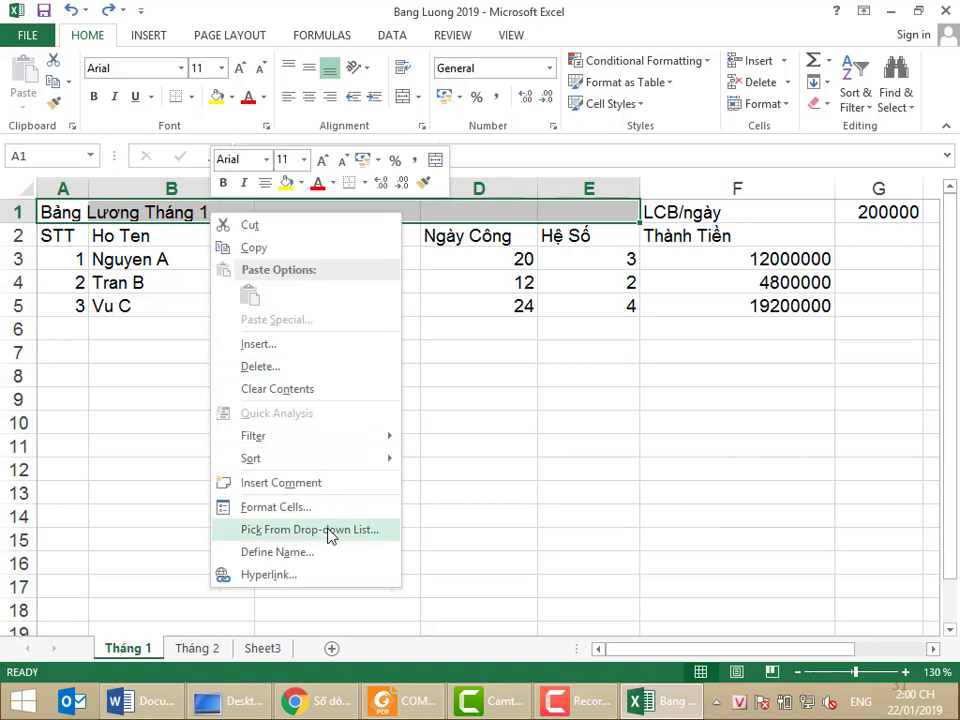
{"action": "left_click", "coordinate": [407, 99]}
{"action": "left_click", "coordinate": [410, 100]}
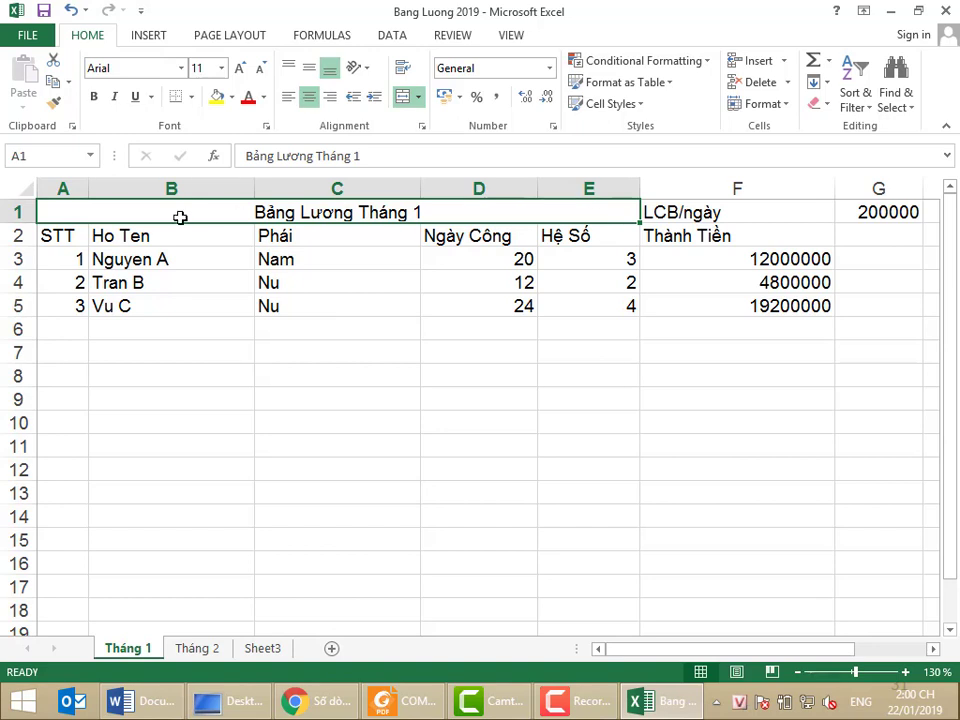
{"action": "left_click", "coordinate": [404, 98]}
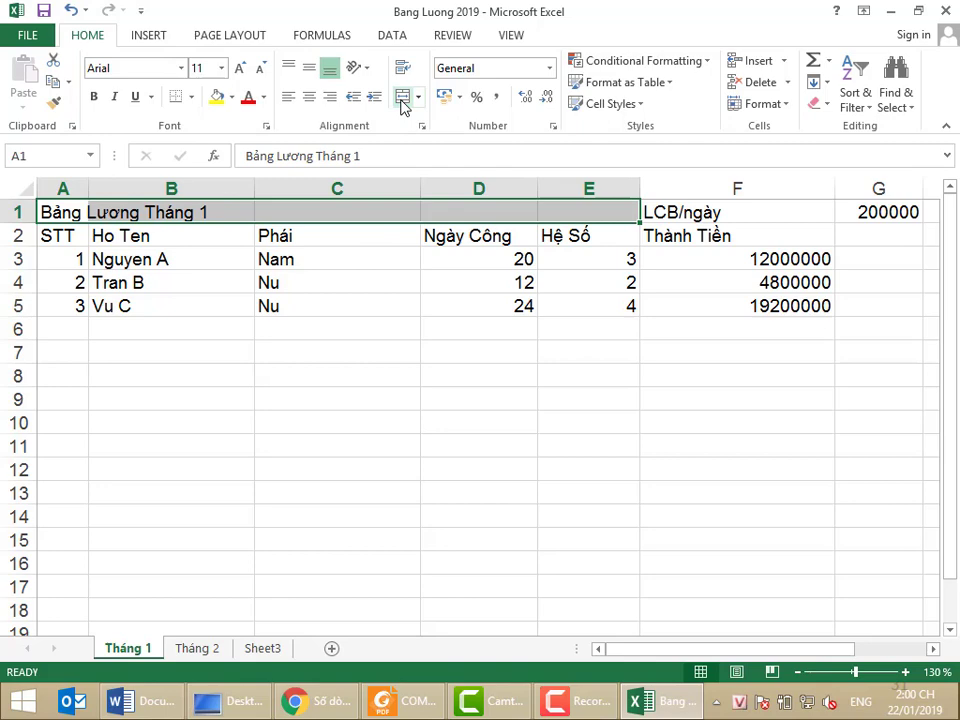
{"action": "left_click", "coordinate": [402, 98]}
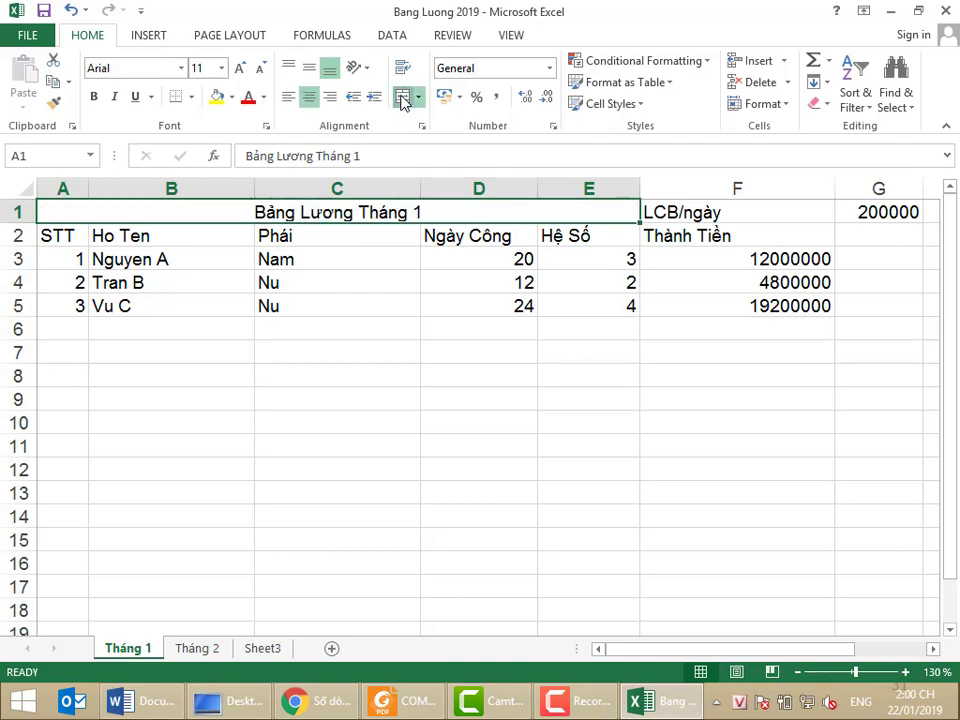
{"action": "left_click", "coordinate": [402, 98]}
{"action": "left_click", "coordinate": [363, 279]}
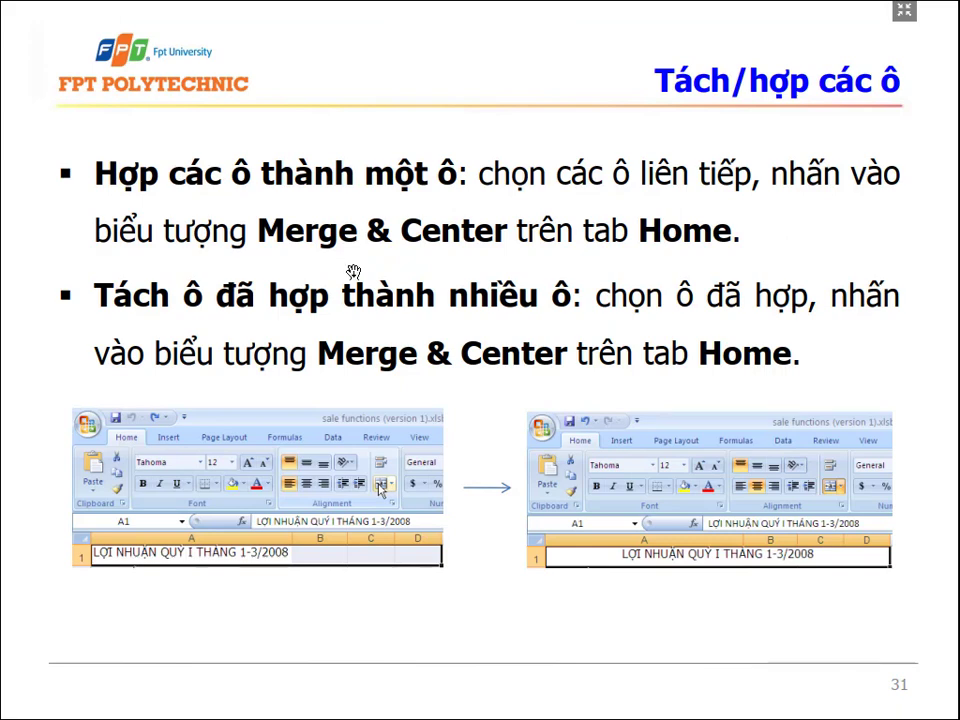
Step: Advance to slide 32, 'Tính năng Wrap text', then select the first employee's name cell
{"action": "left_click", "coordinate": [377, 272]}
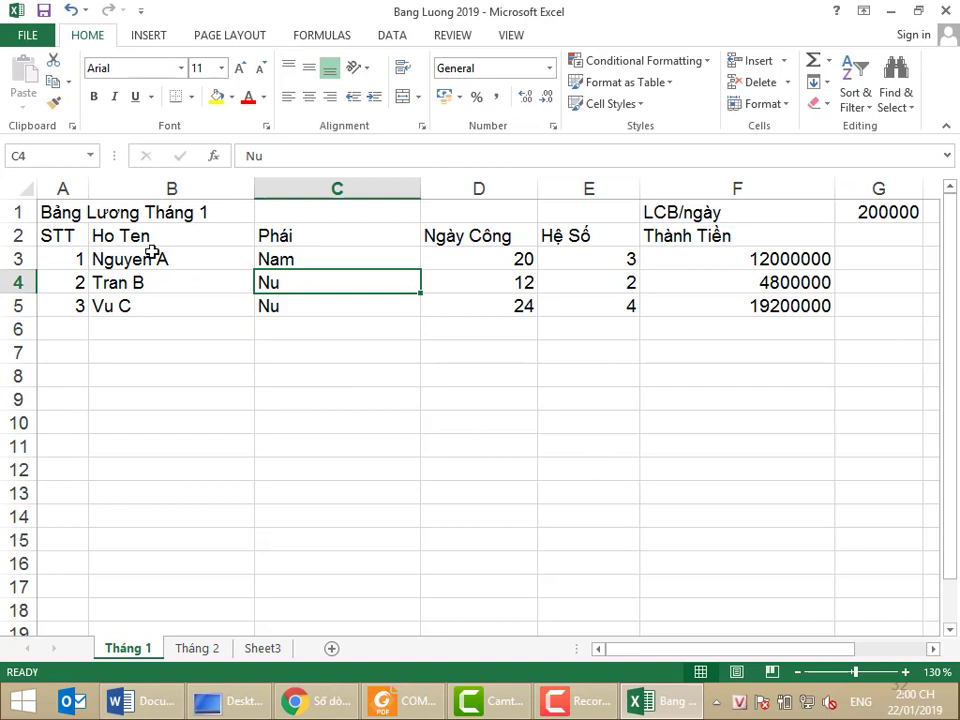
{"action": "left_click", "coordinate": [150, 258]}
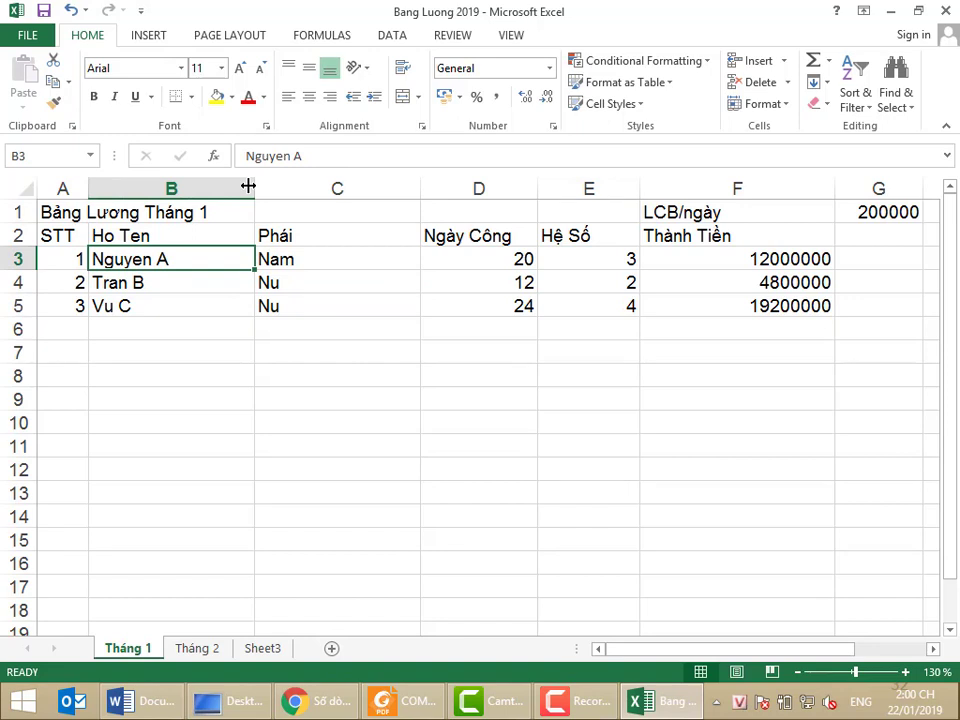
Step: Preview the printout twice, returning to the worksheet each time
{"action": "key", "text": "ctrl+p"}
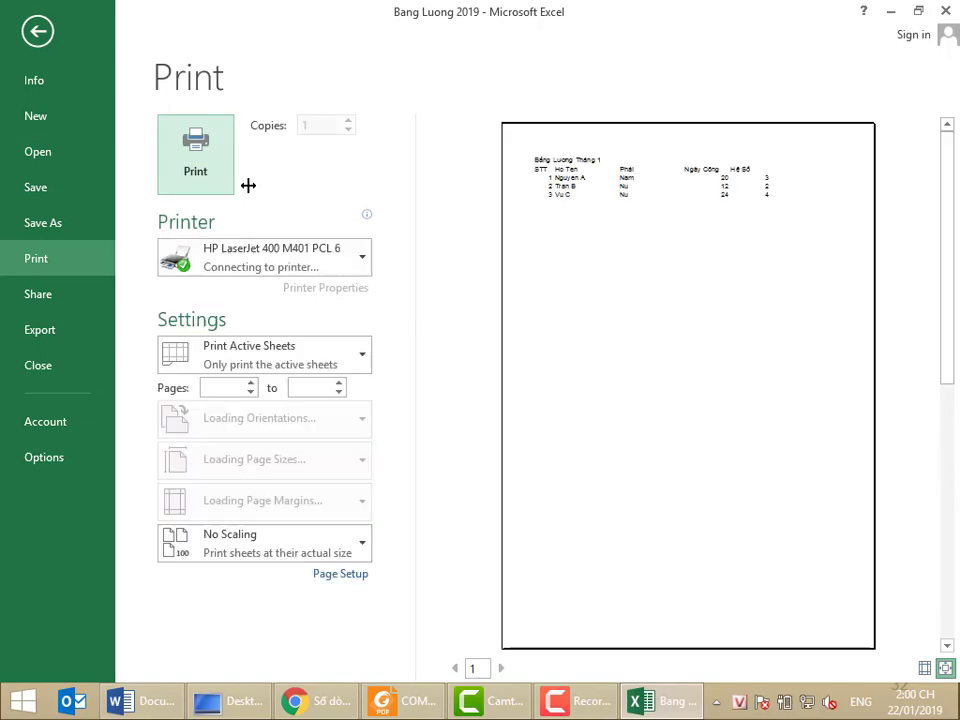
{"action": "left_click", "coordinate": [40, 32]}
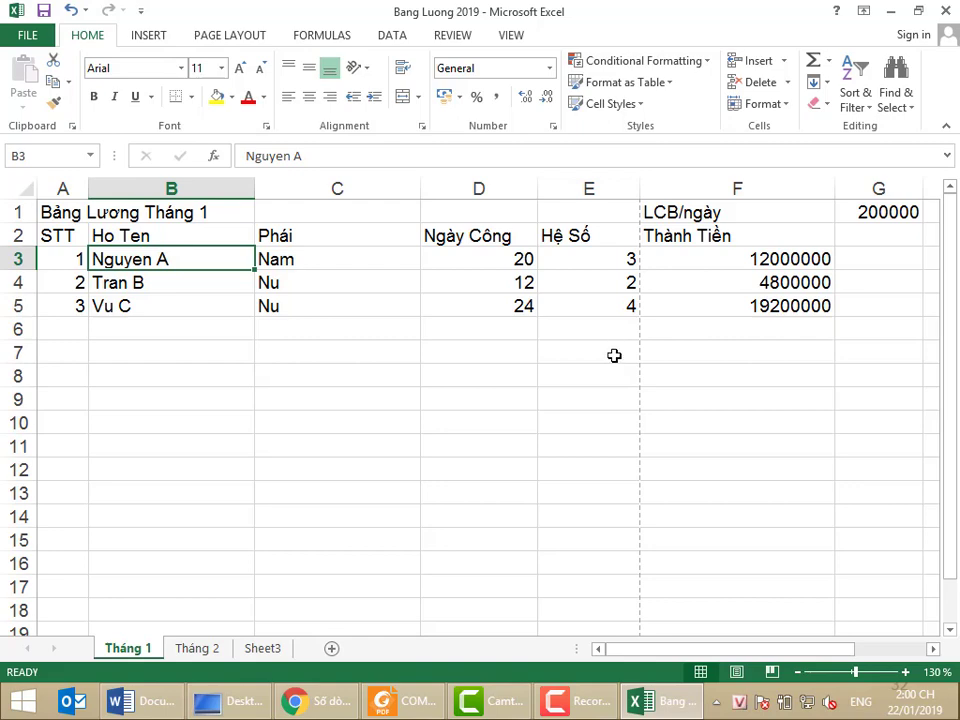
{"action": "key", "text": "ctrl+p"}
{"action": "key", "text": "Escape"}
Step: Switch the salary sheet to Page Break Preview
{"action": "left_click", "coordinate": [507, 36]}
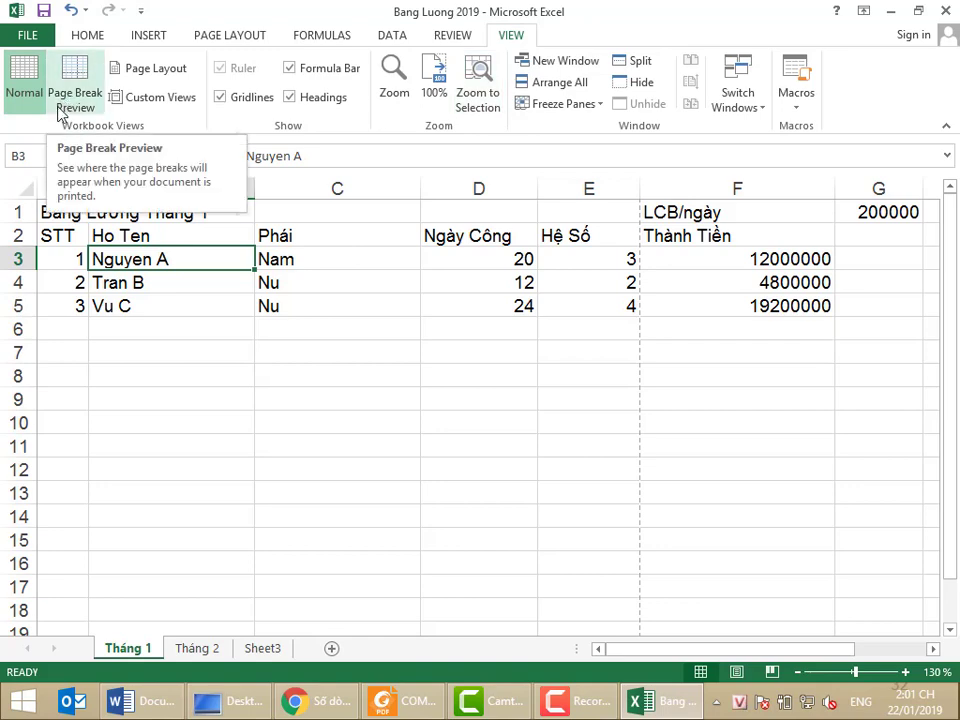
{"action": "left_click", "coordinate": [70, 108]}
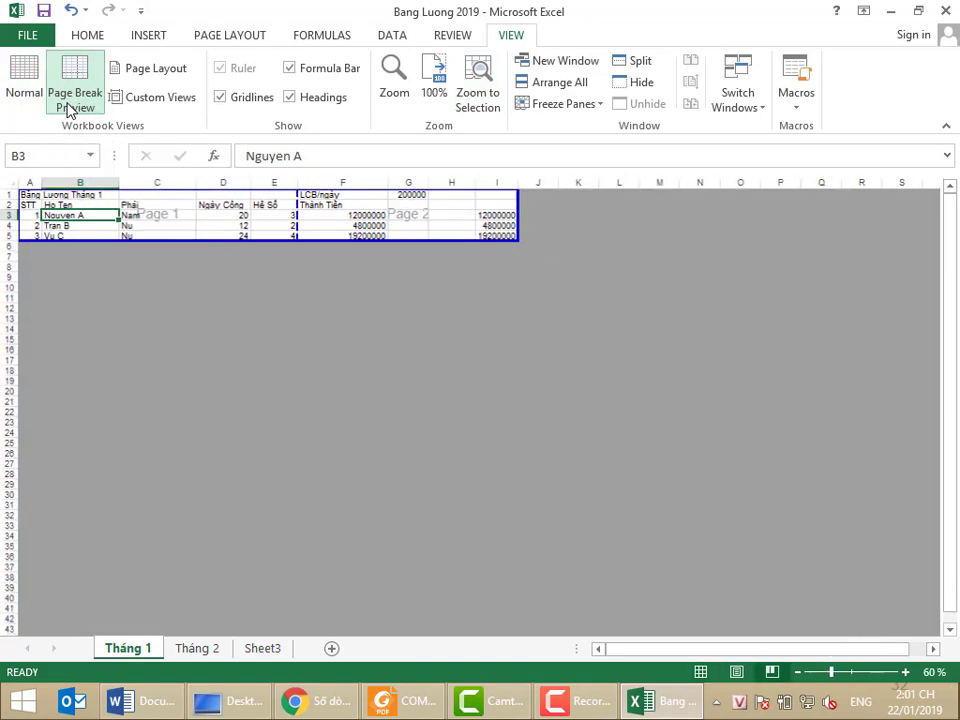
{"action": "scroll", "coordinate": [195, 215], "scroll_direction": "up", "scroll_amount": 5, "text": "ctrl"}
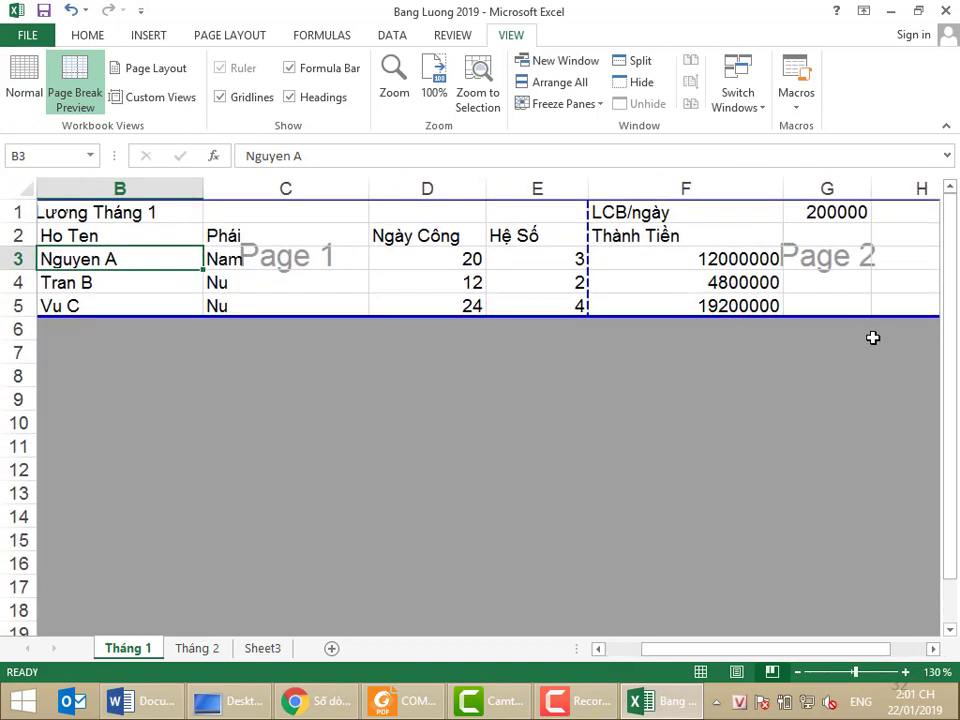
{"action": "scroll", "coordinate": [484, 340], "scroll_direction": "down", "scroll_amount": 1, "text": "ctrl"}
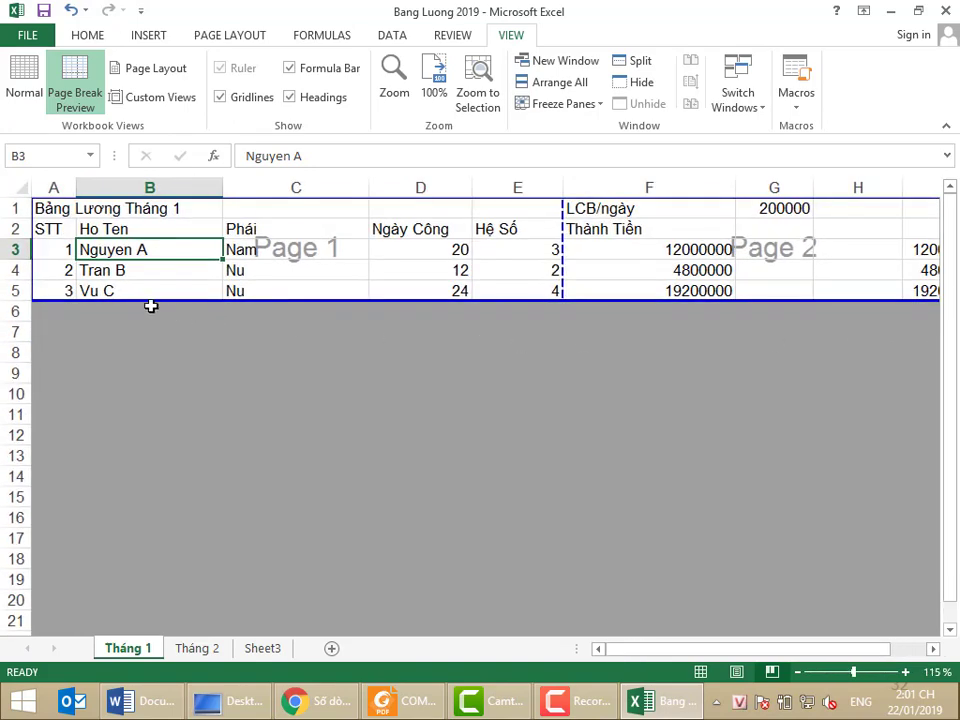
Step: Fill A6 downward with throwaway test text such as 'xbbcvb'
{"action": "left_click", "coordinate": [74, 314]}
{"action": "type", "text": "xbbcvb"}
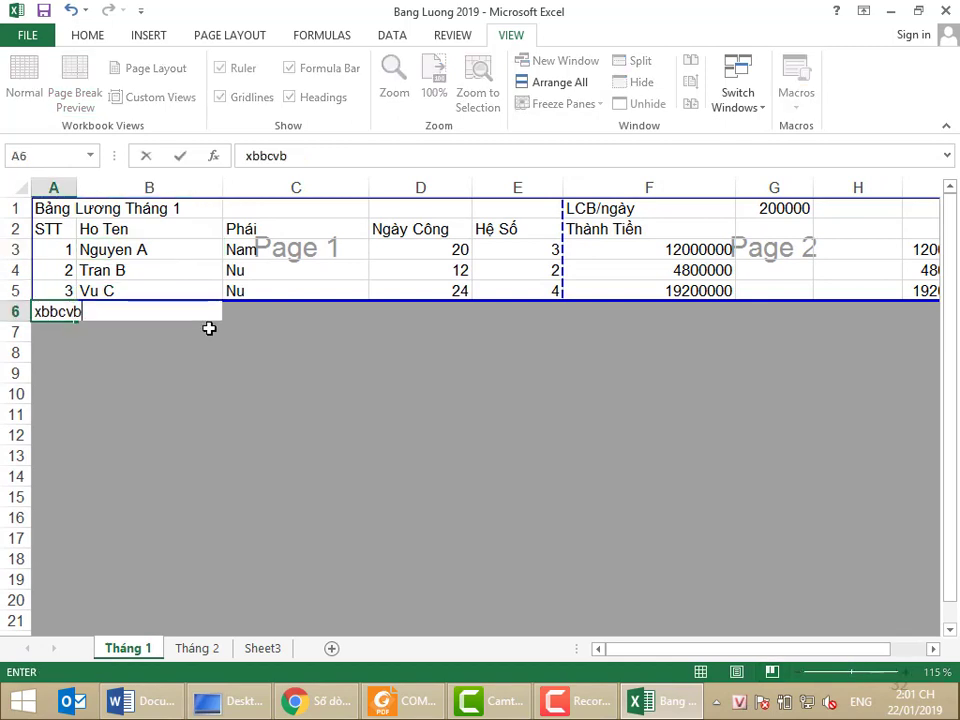
{"action": "key", "text": "Return"}
{"action": "type", "text": "xcv"}
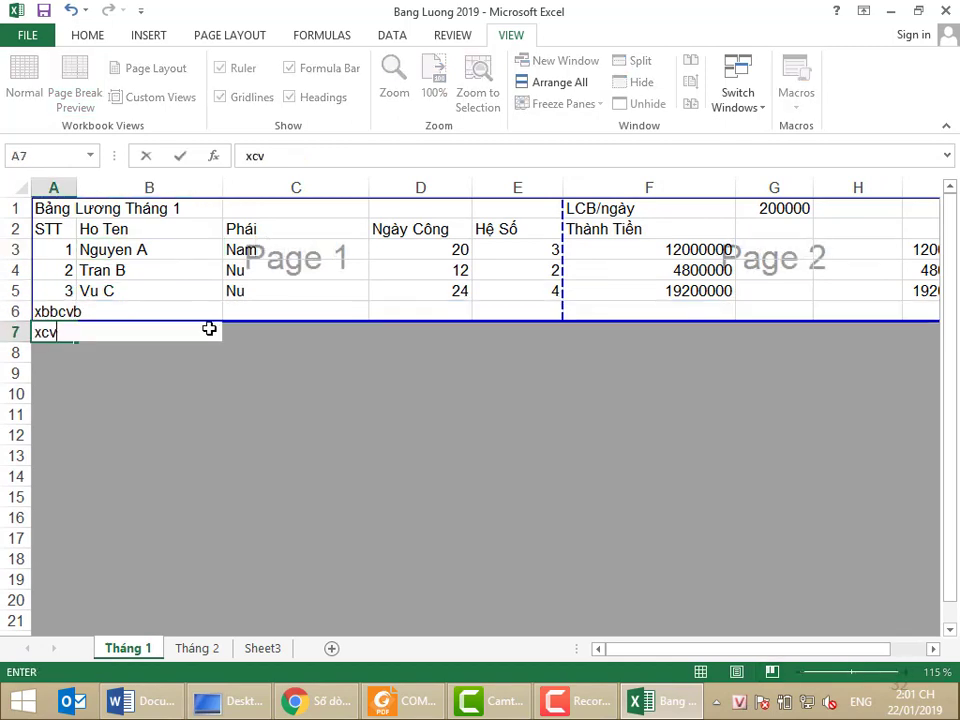
{"action": "type", "text": "b xv bxcv bxcv bcvx b"}
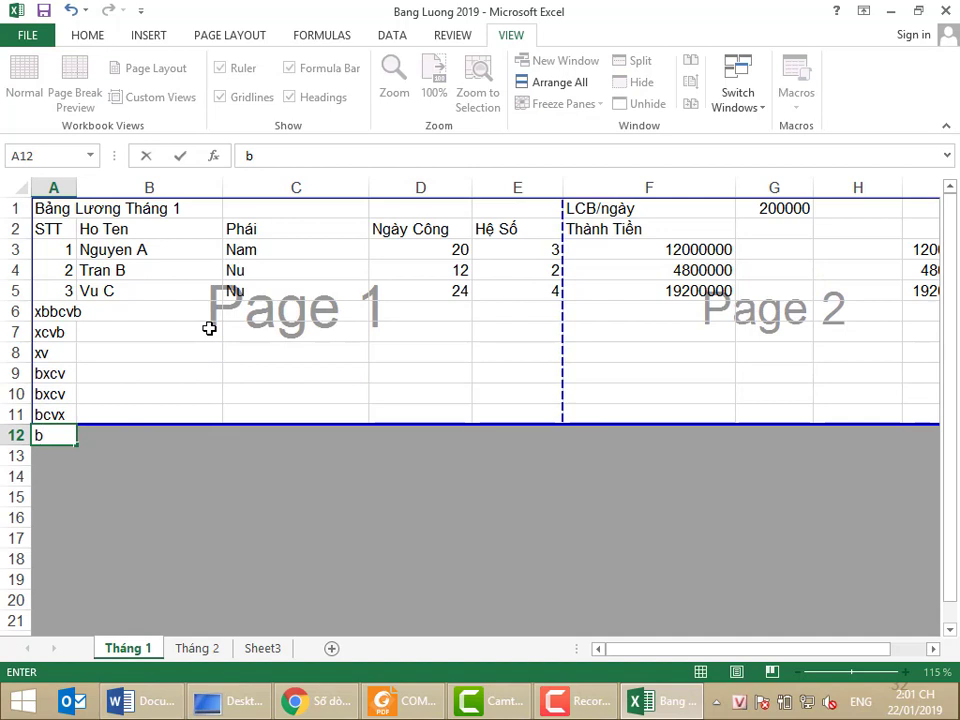
{"action": "key", "text": "ctrl+Return"}
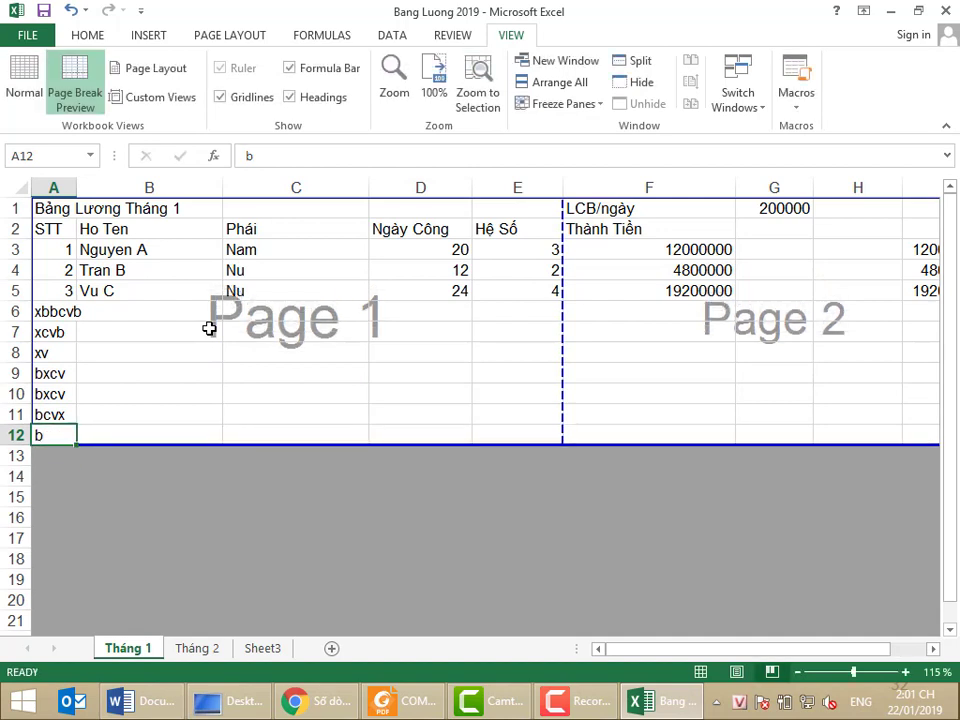
{"action": "key", "text": "Up"}
{"action": "key", "text": "Up"}
{"action": "key", "text": "Up"}
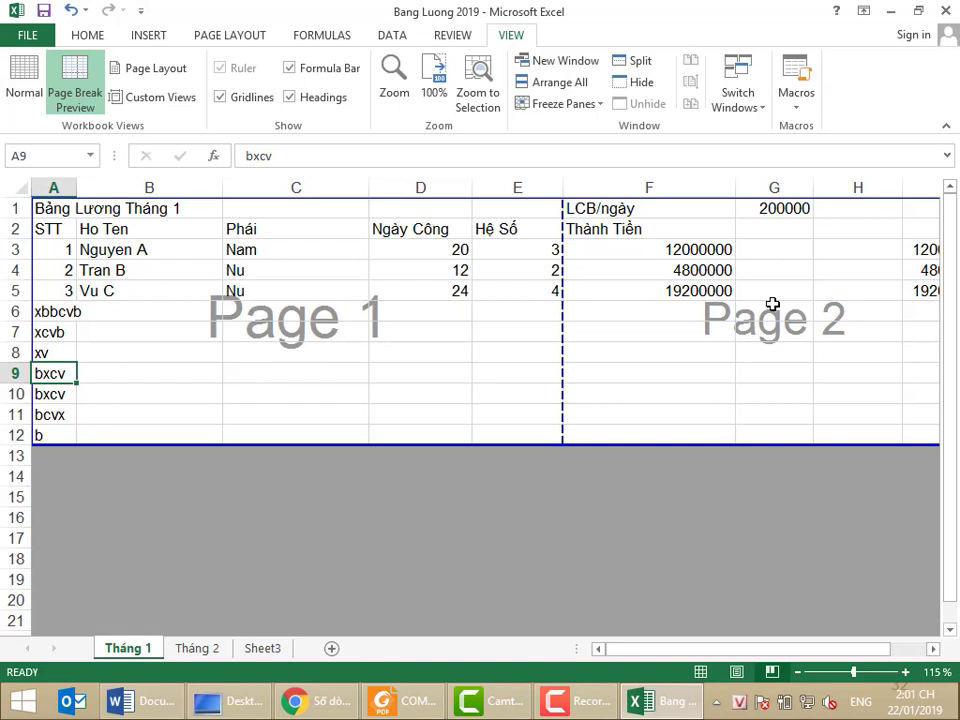
Step: Set the sheet's paper size to A4
{"action": "left_click", "coordinate": [252, 38]}
{"action": "left_click", "coordinate": [198, 85]}
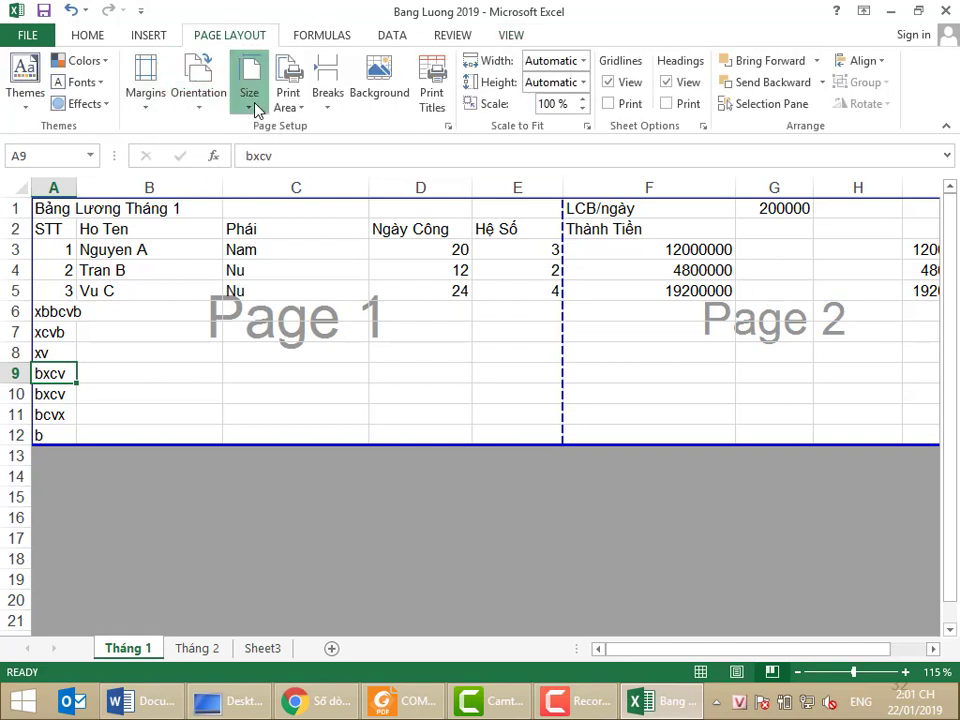
{"action": "left_click", "coordinate": [249, 90]}
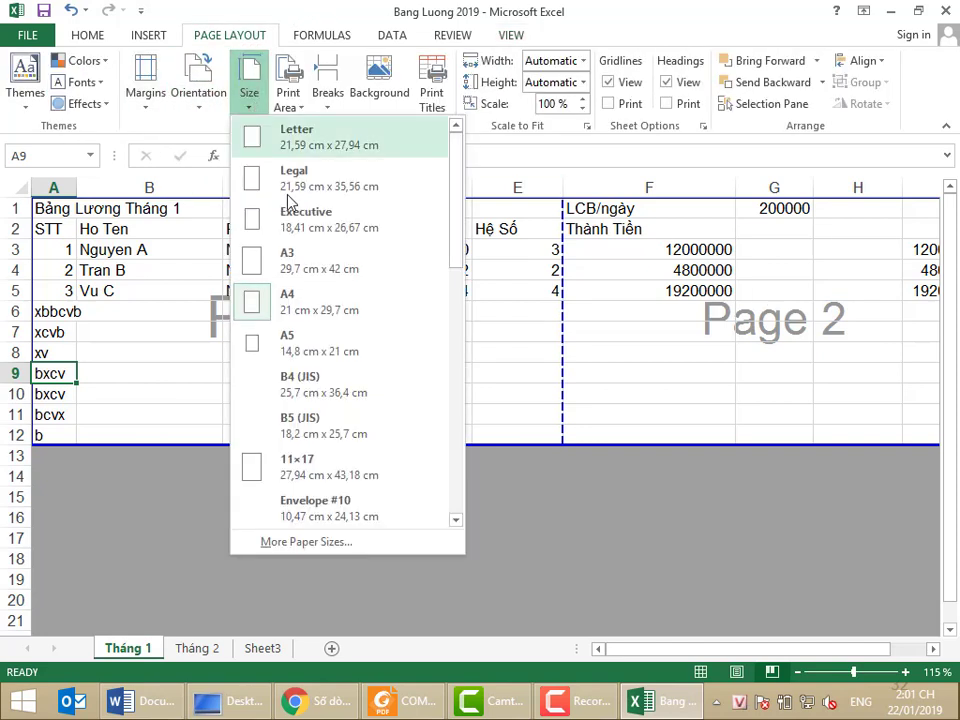
{"action": "left_click", "coordinate": [304, 318]}
Step: Widen column B slightly to 16.88, then select test rows 6 to 12
{"action": "mouse_move", "coordinate": [52, 210]}
{"action": "left_mouse_down"}
{"action": "mouse_move", "coordinate": [478, 426]}
{"action": "mouse_move", "coordinate": [495, 425]}
{"action": "left_mouse_up"}
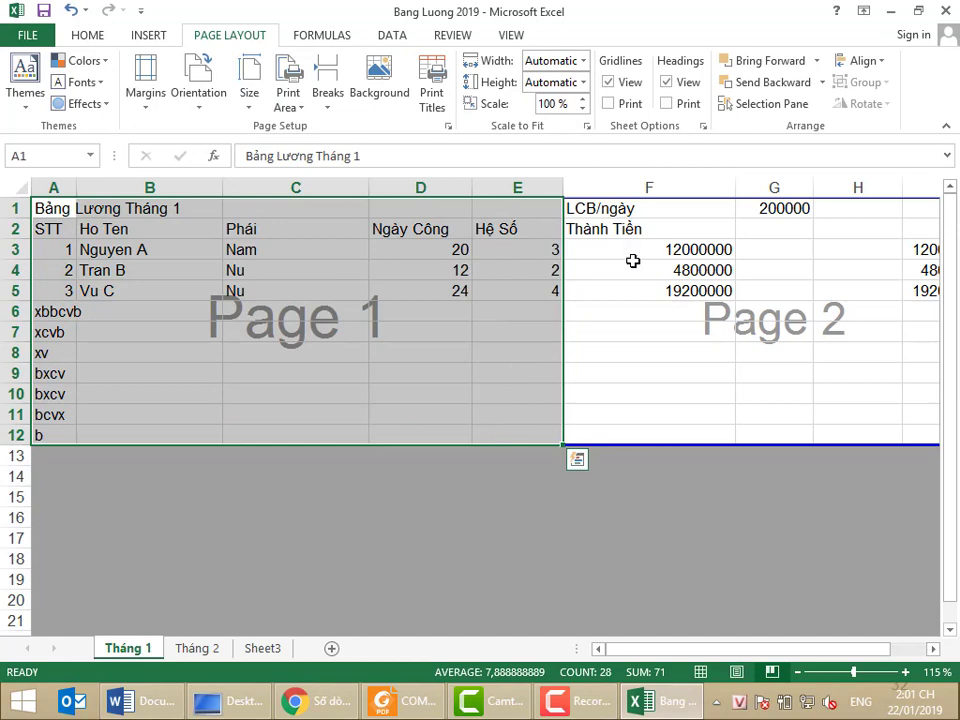
{"action": "mouse_move", "coordinate": [615, 210]}
{"action": "left_mouse_down"}
{"action": "mouse_move", "coordinate": [757, 373]}
{"action": "mouse_move", "coordinate": [737, 396]}
{"action": "mouse_move", "coordinate": [735, 438]}
{"action": "left_mouse_up"}
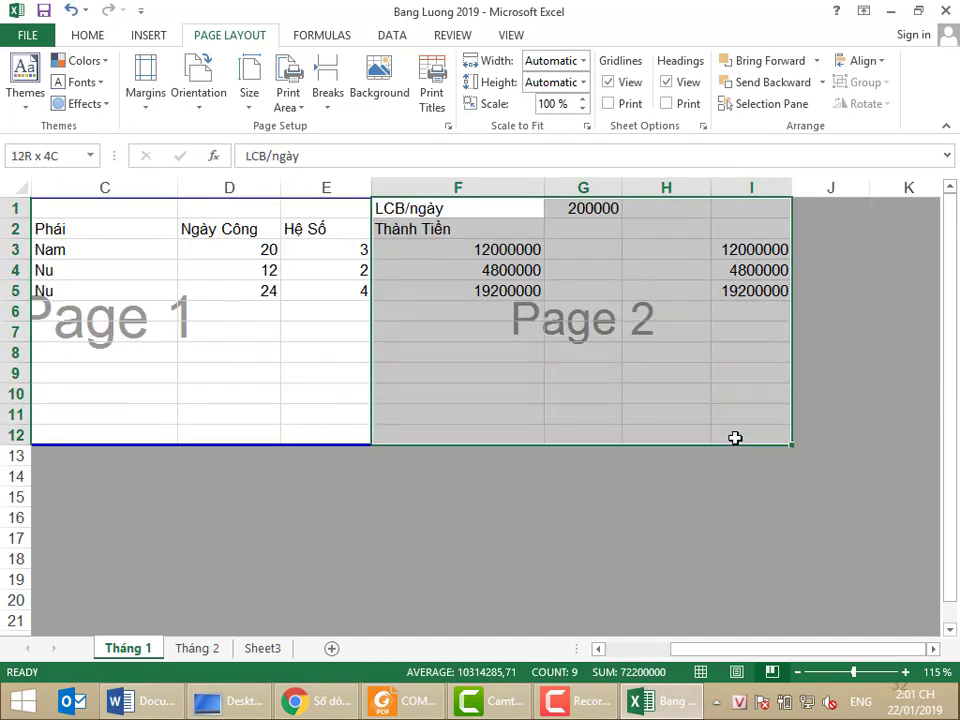
{"action": "left_click", "coordinate": [260, 393]}
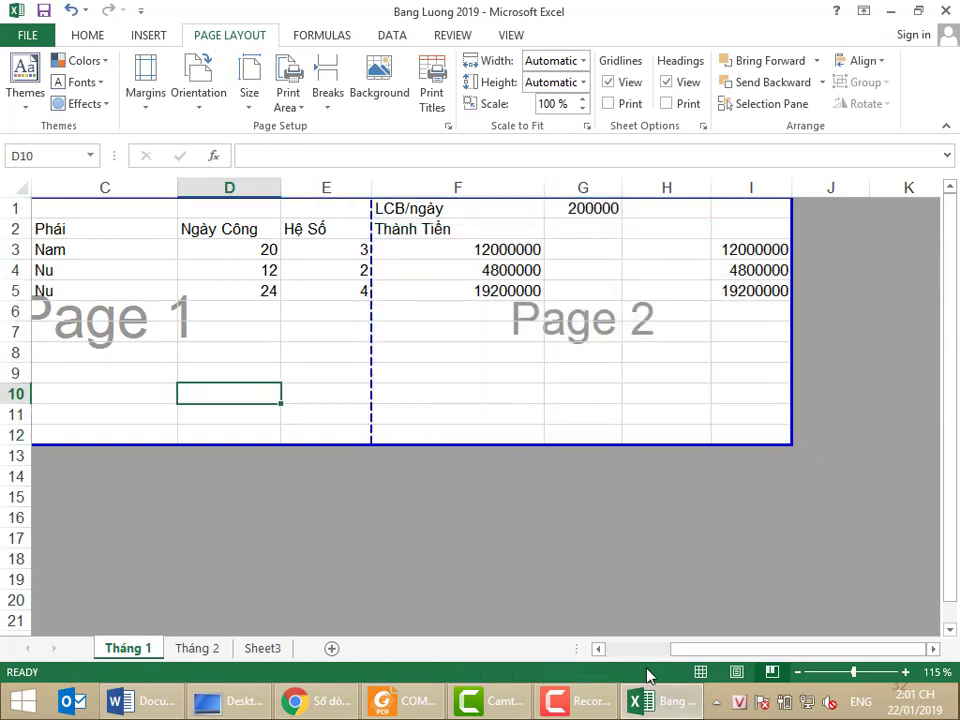
{"action": "left_click_drag", "start_coordinate": [645, 650], "coordinate": [625, 655]}
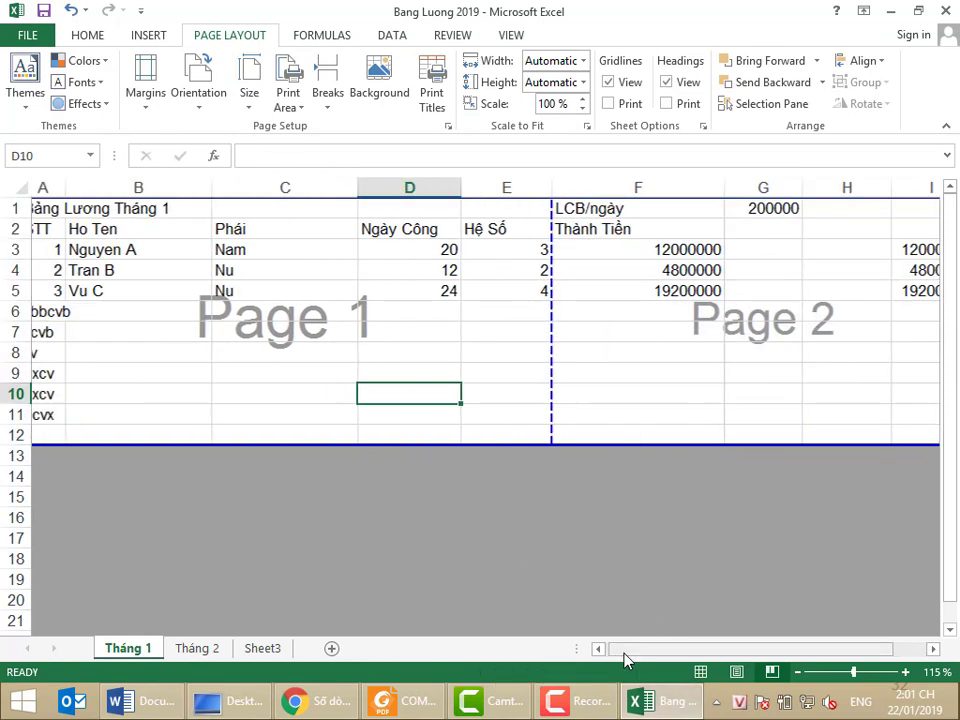
{"action": "left_click", "coordinate": [135, 250]}
{"action": "left_click_drag", "start_coordinate": [222, 187], "coordinate": [229, 187]}
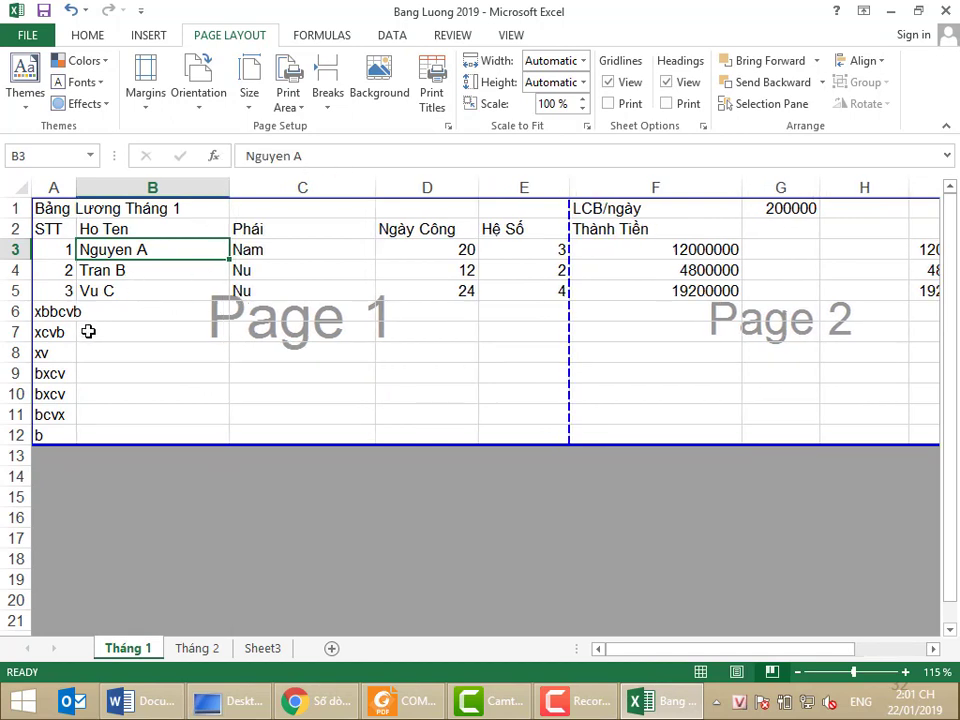
{"action": "left_click_drag", "start_coordinate": [15, 311], "coordinate": [20, 435]}
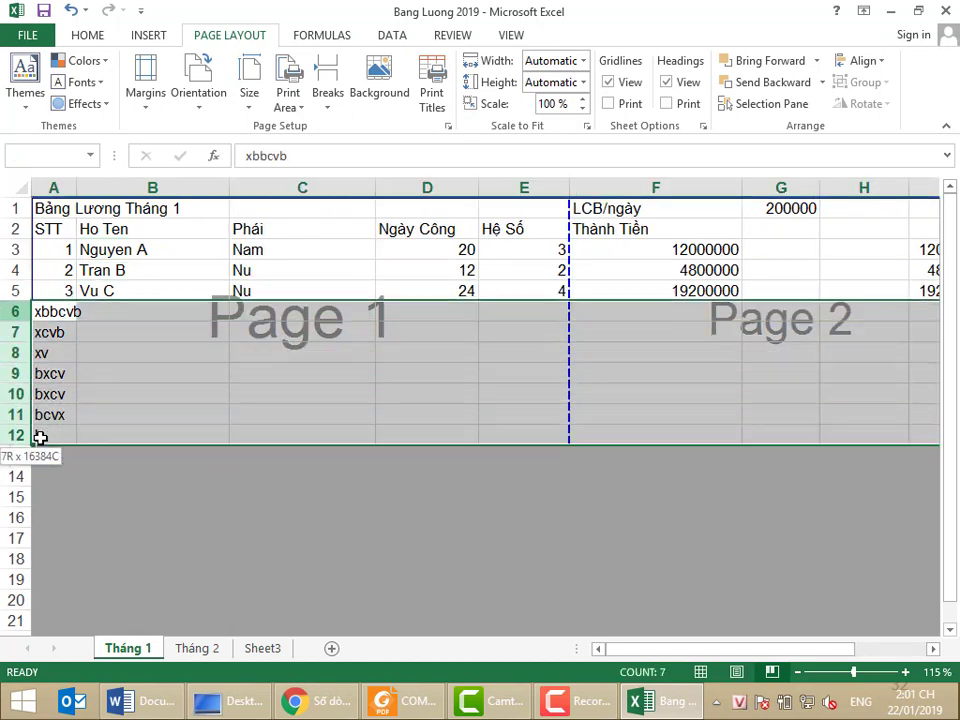
{"action": "right_click", "coordinate": [140, 378]}
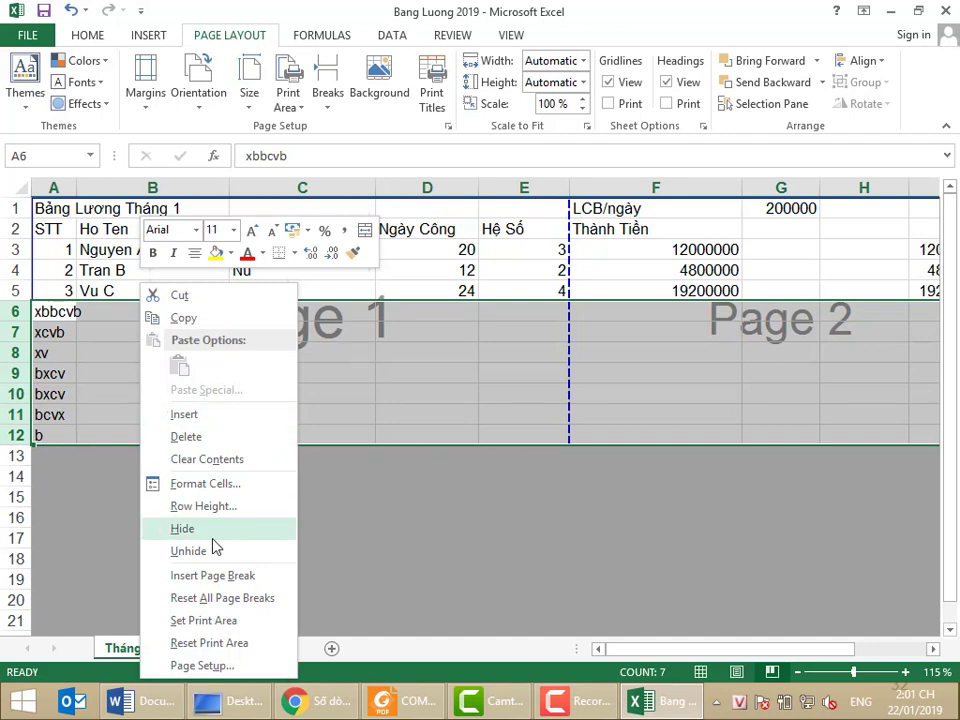
{"action": "left_click", "coordinate": [212, 440]}
{"action": "left_click", "coordinate": [204, 350]}
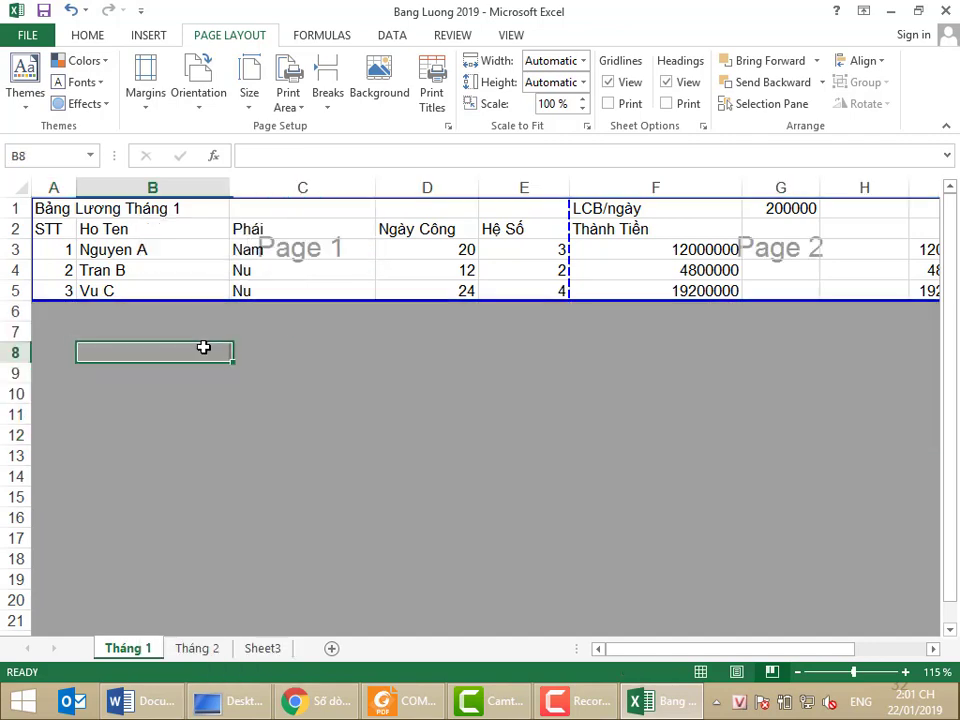
{"action": "left_click", "coordinate": [160, 290]}
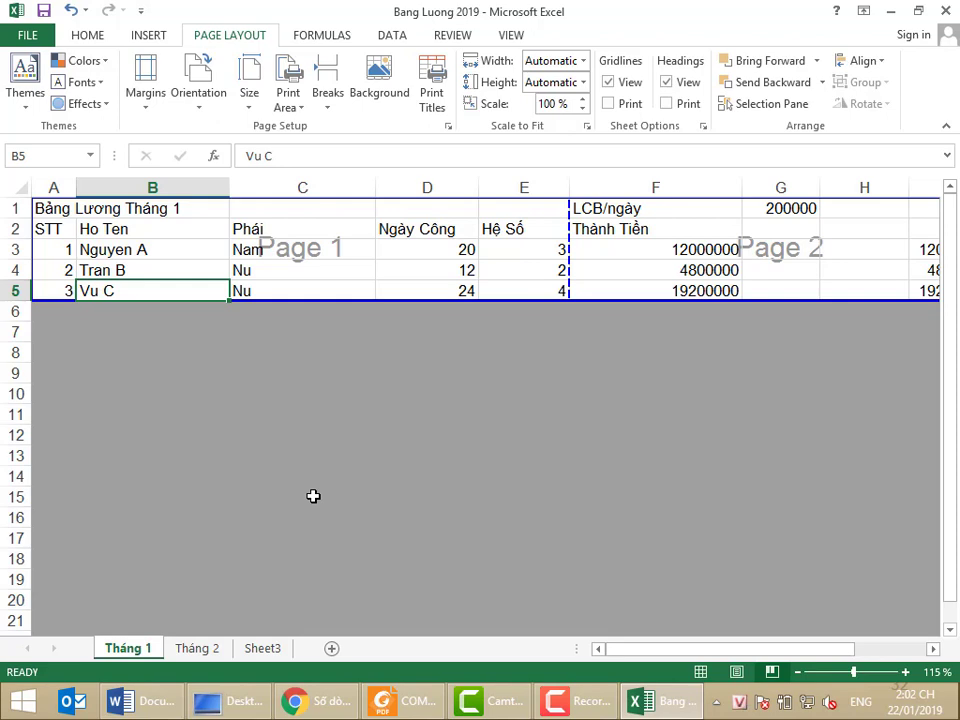
Step: Enter a short name in B5 and a very long Vietnamese full name in B6
{"action": "type", "text": "Le A"}
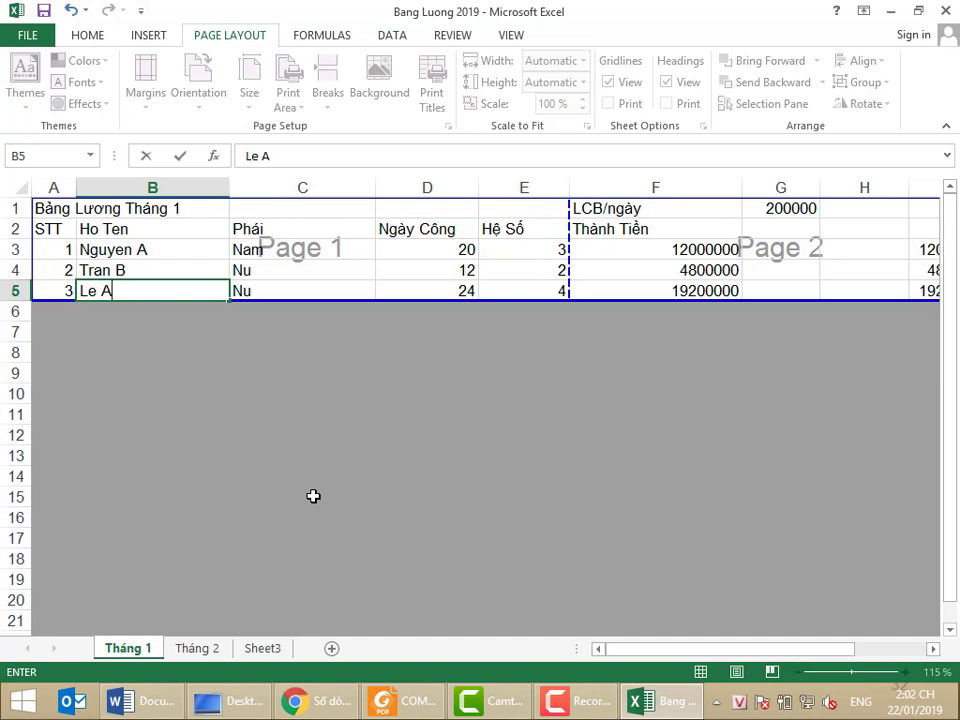
{"action": "key", "text": "Return"}
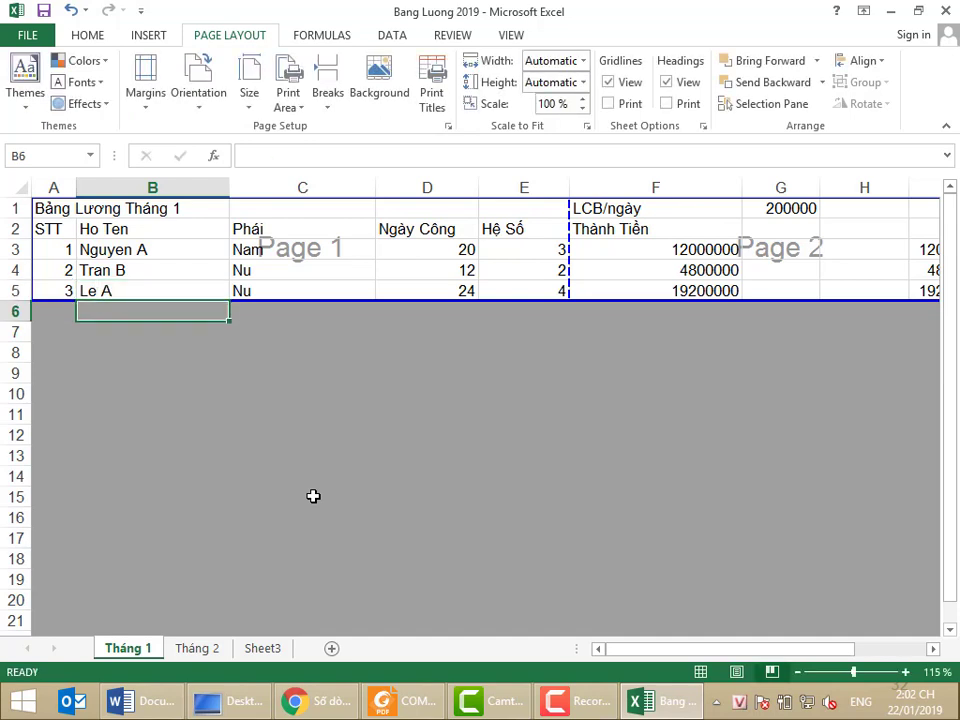
{"action": "key", "text": "Up"}
{"action": "key", "text": "Up"}
{"action": "key", "text": "Up"}
{"action": "key", "text": "Down"}
{"action": "key", "text": "Down"}
{"action": "key", "text": "Down"}
{"action": "type", "text": "Công T"}
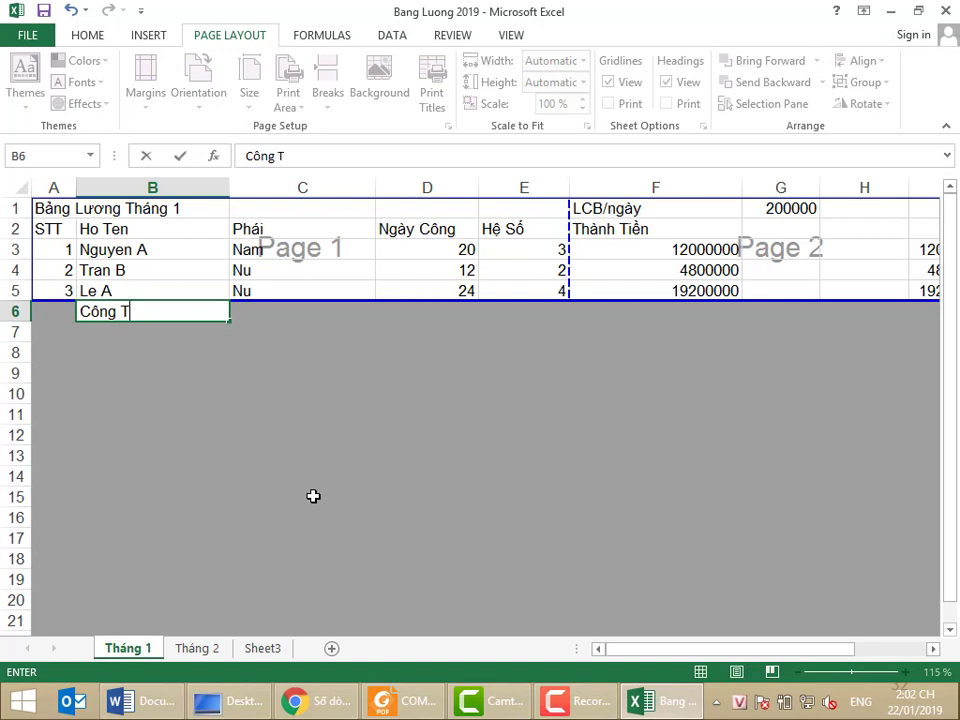
{"action": "type", "text": "ăng"}
{"action": "type", "text": " Tôn "}
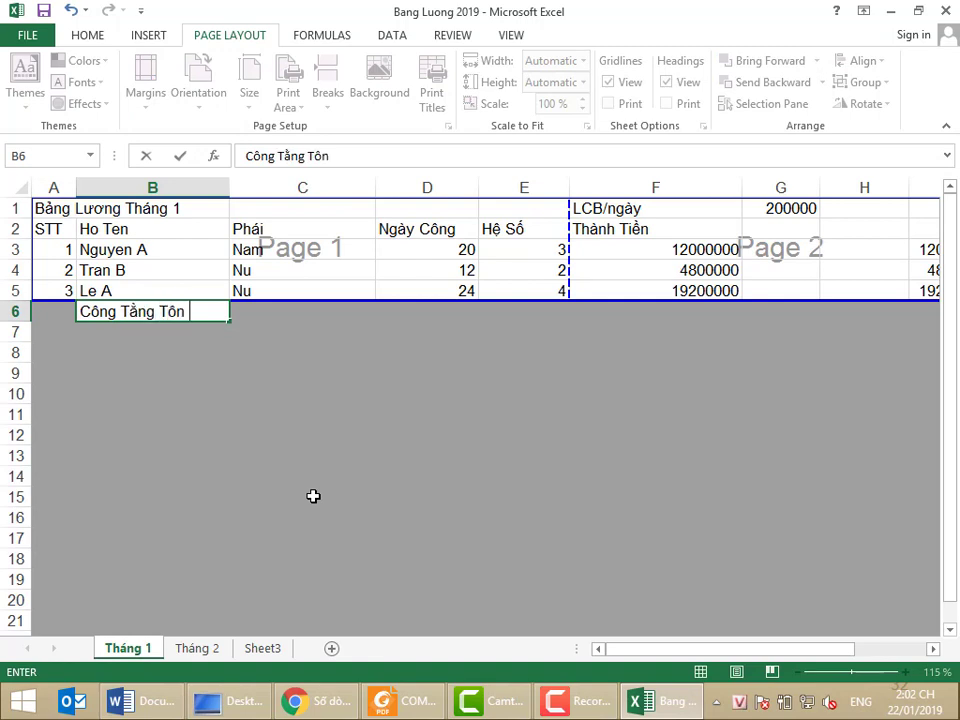
{"action": "type", "text": "Nuữ Nguye"}
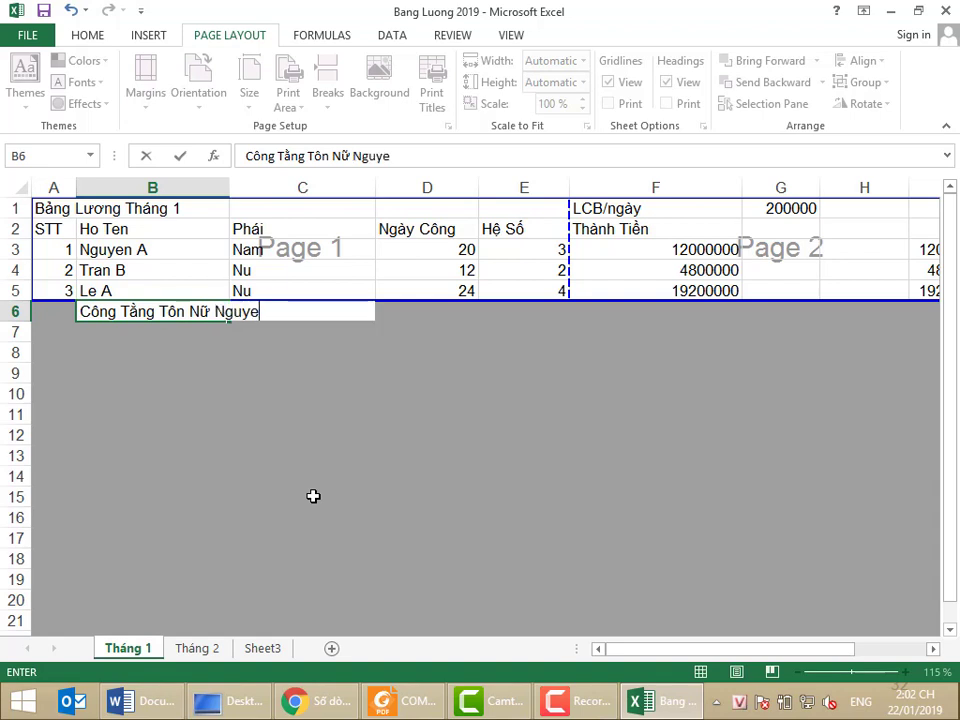
{"action": "type", "text": "nễ Thị"}
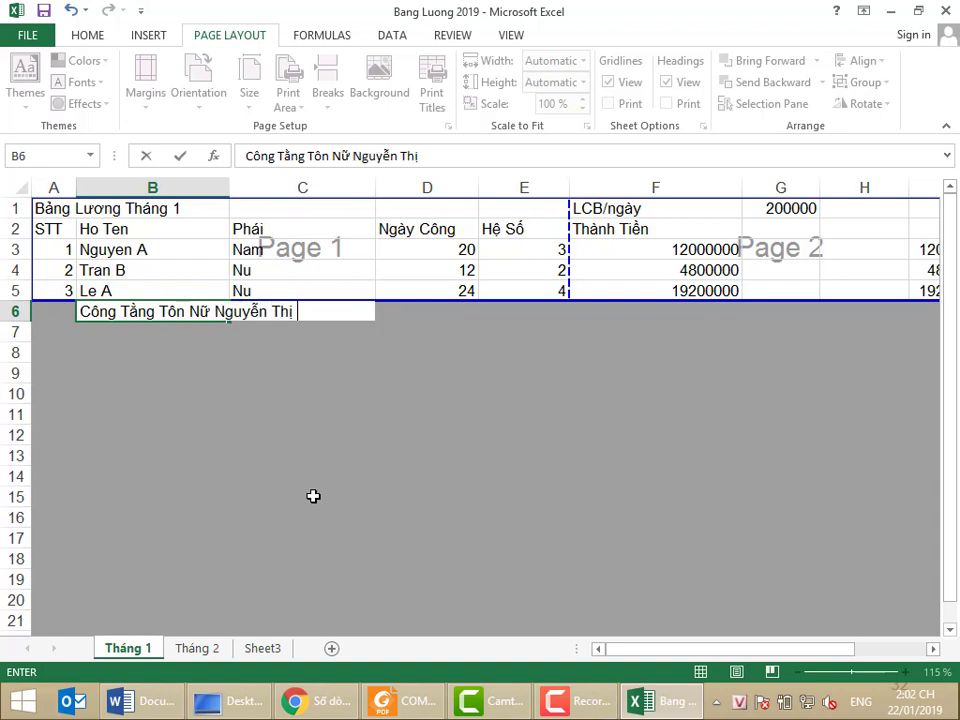
{"action": "type", "text": " Mông Thuy"}
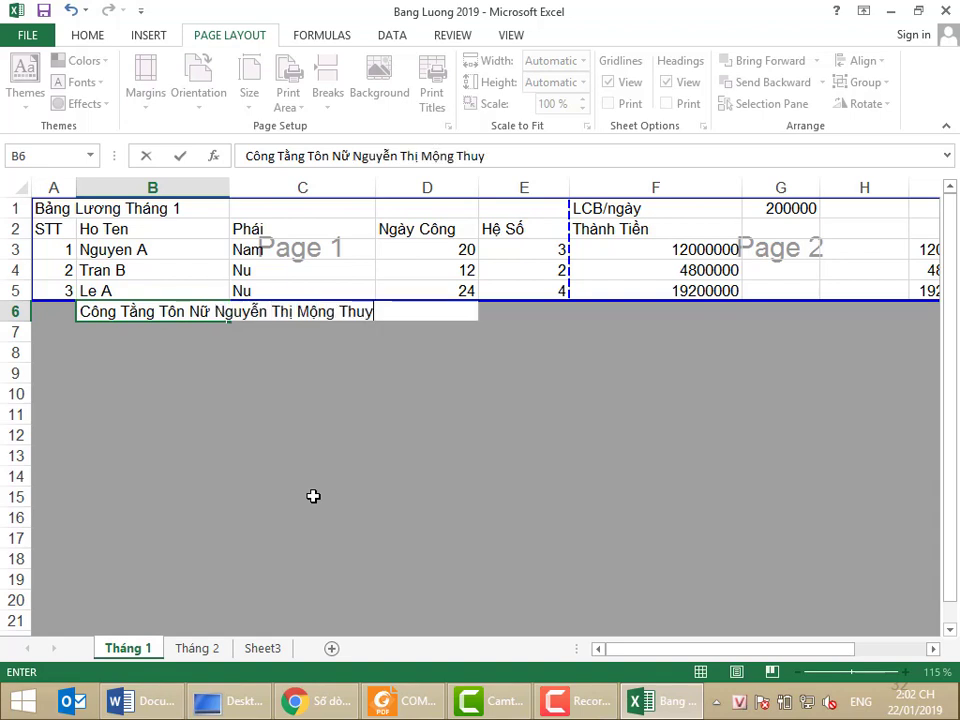
{"action": "type", "text": "ú"}
{"action": "type", "text": " Mui"}
{"action": "type", "text": "ùi"}
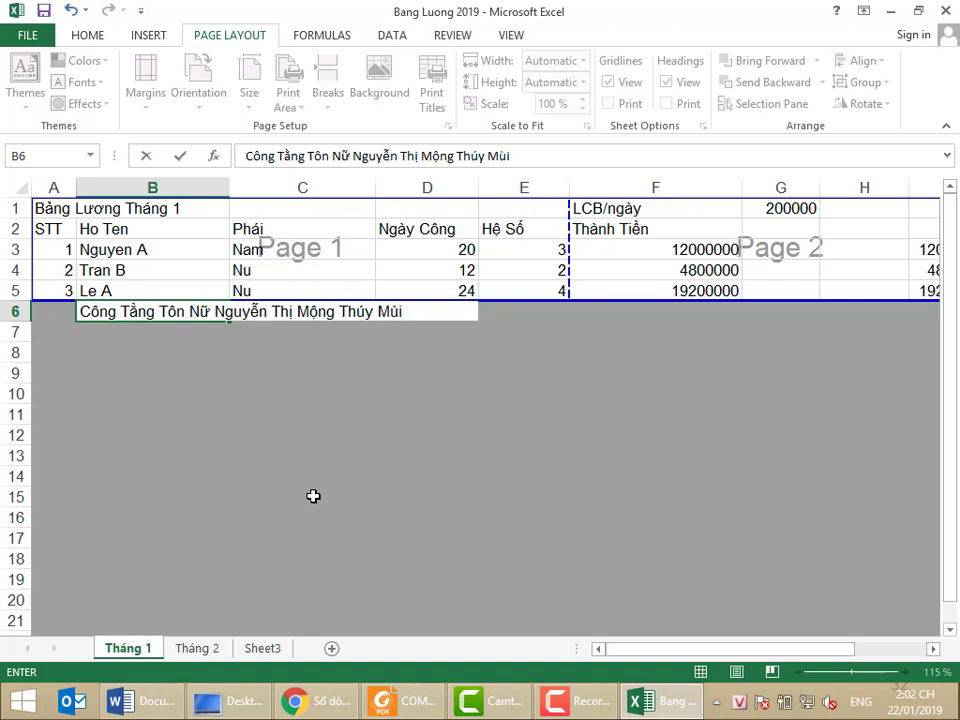
{"action": "key", "text": "Return"}
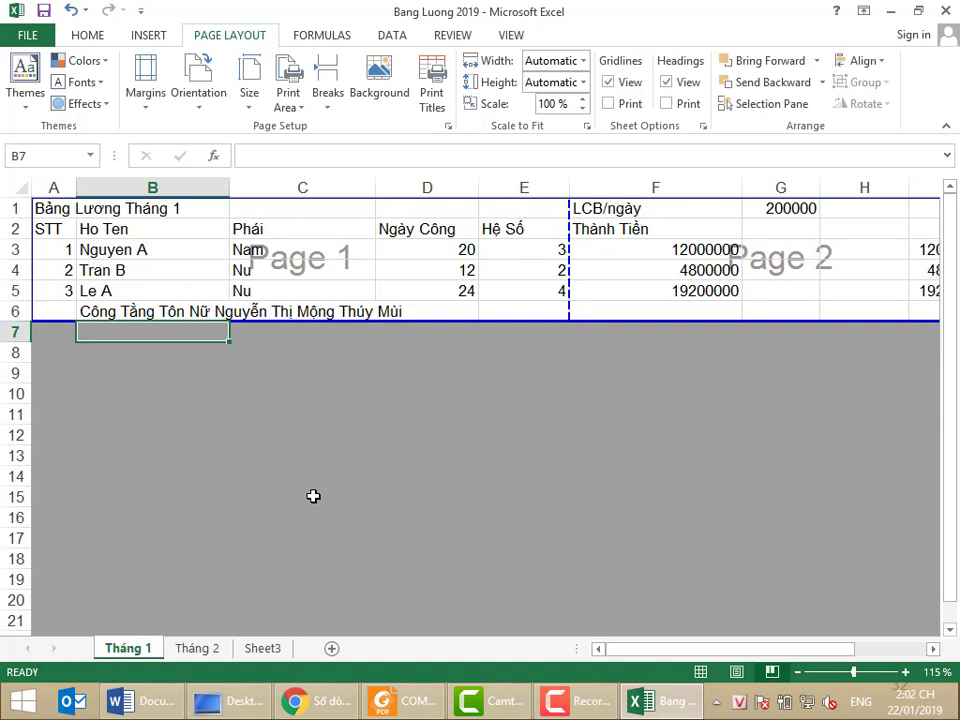
{"action": "key", "text": "Up"}
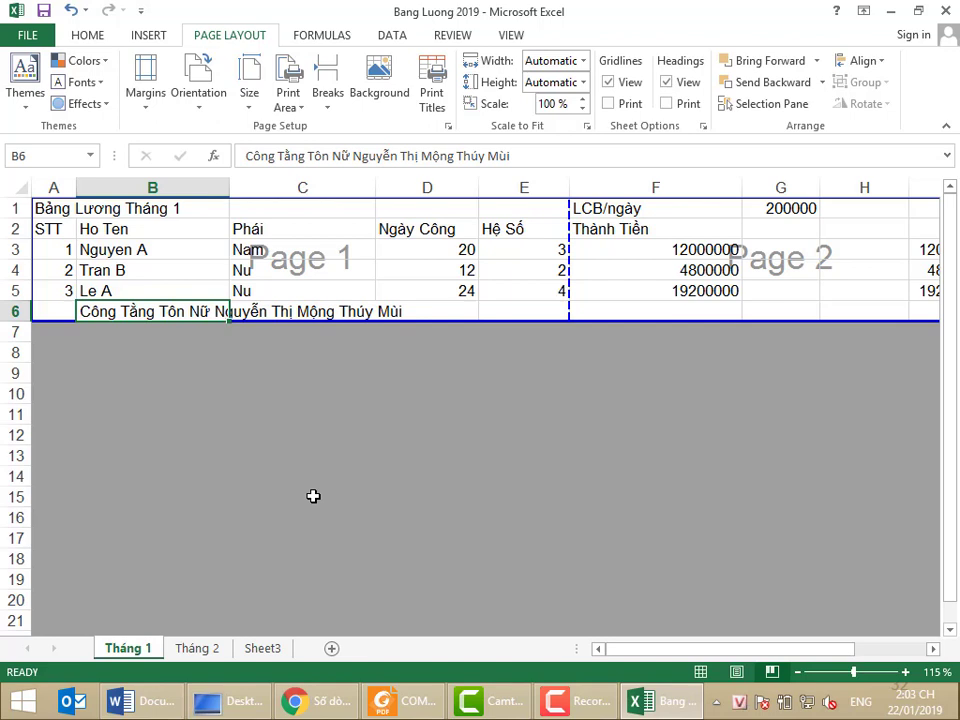
Step: Wrap the long name in B6 onto three lines
{"action": "left_click", "coordinate": [80, 38]}
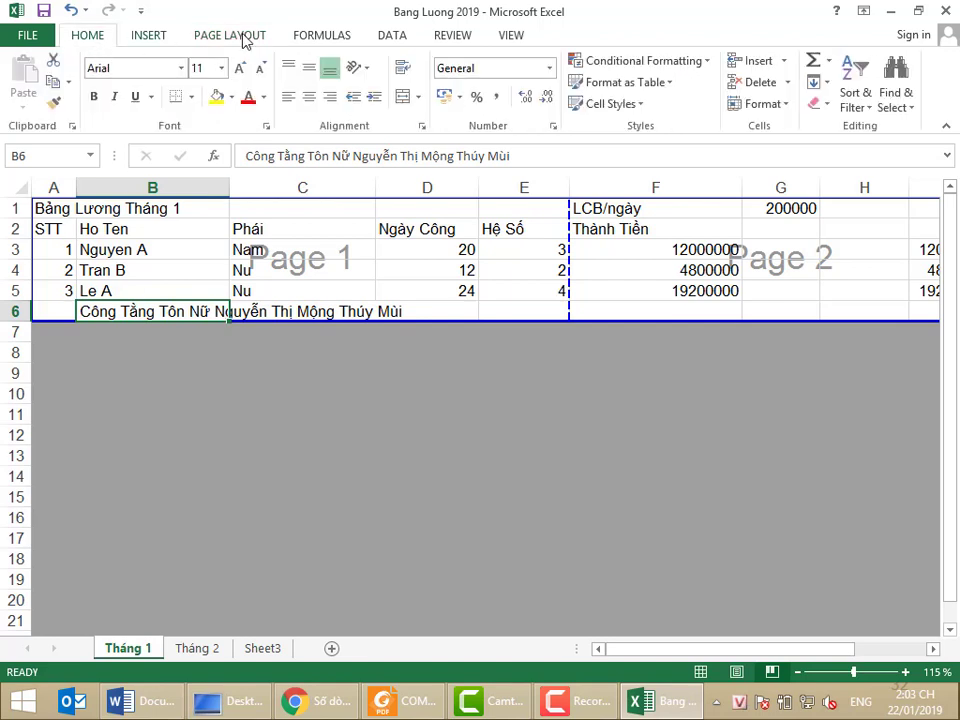
{"action": "left_click", "coordinate": [406, 76]}
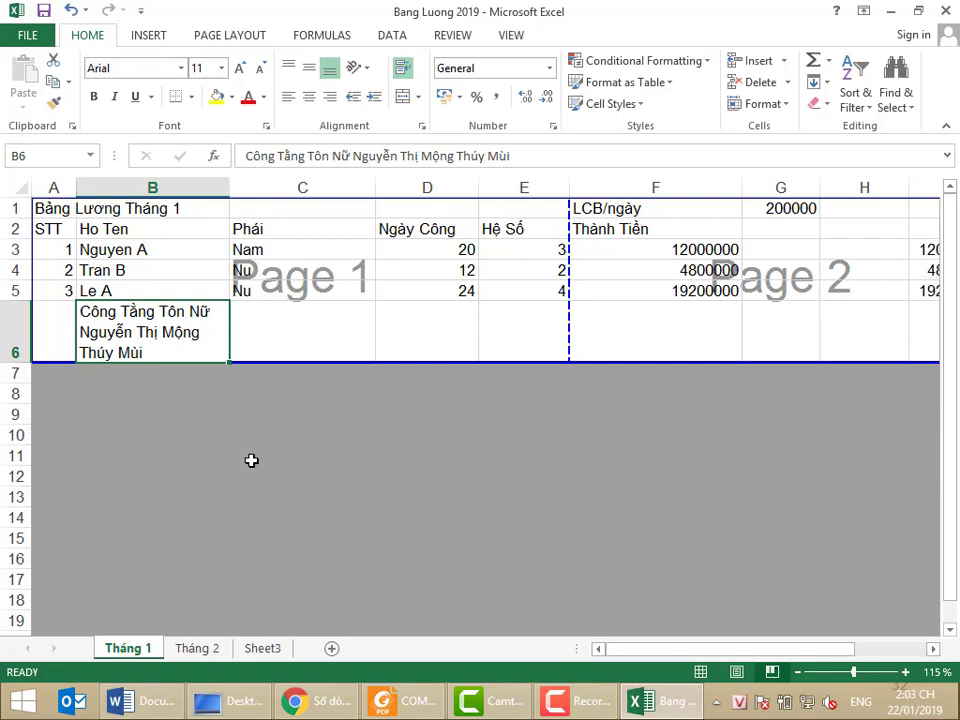
{"action": "left_click", "coordinate": [119, 389]}
Step: Type another long full name into B7
{"action": "key", "text": "Up"}
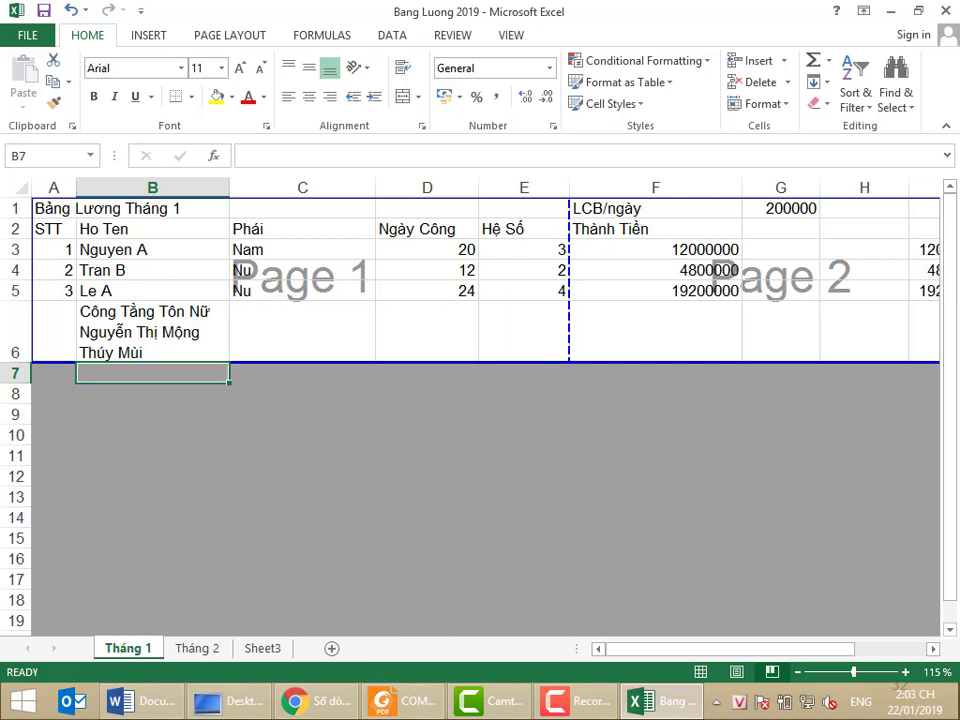
{"action": "type", "text": "Nguyen A"}
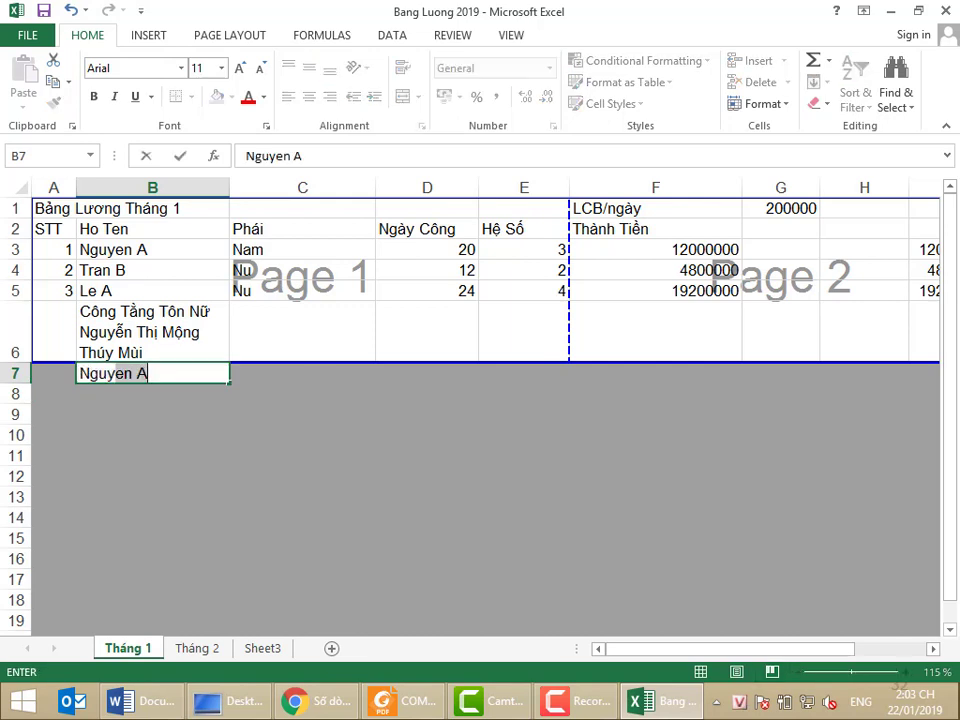
{"action": "key", "text": "BackSpace"}
{"action": "type", "text": "Nhat "}
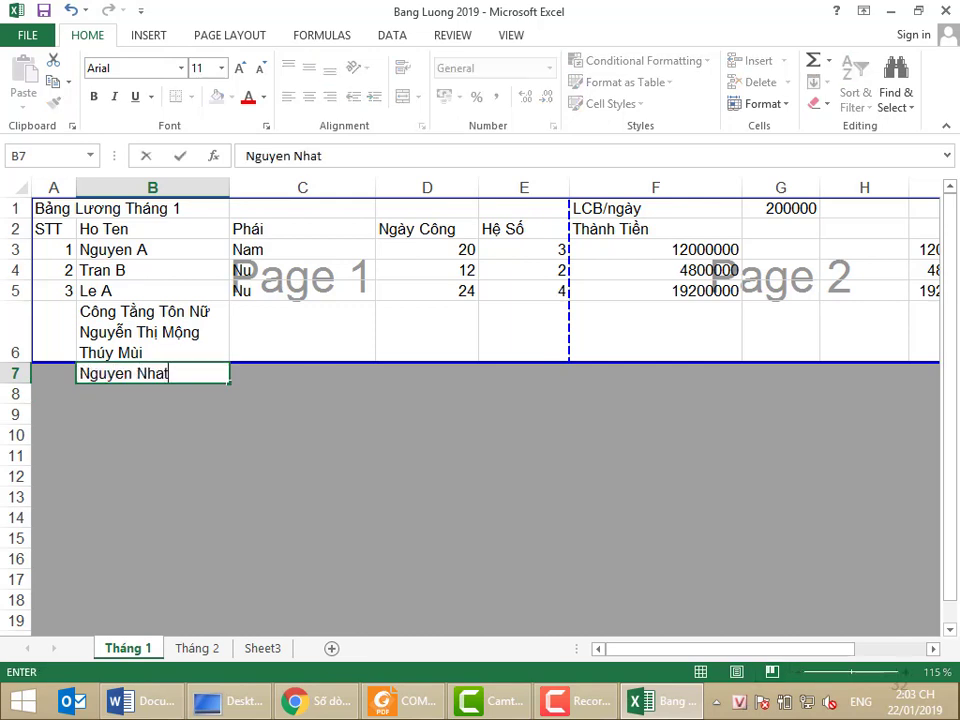
{"action": "type", "text": "Truong A"}
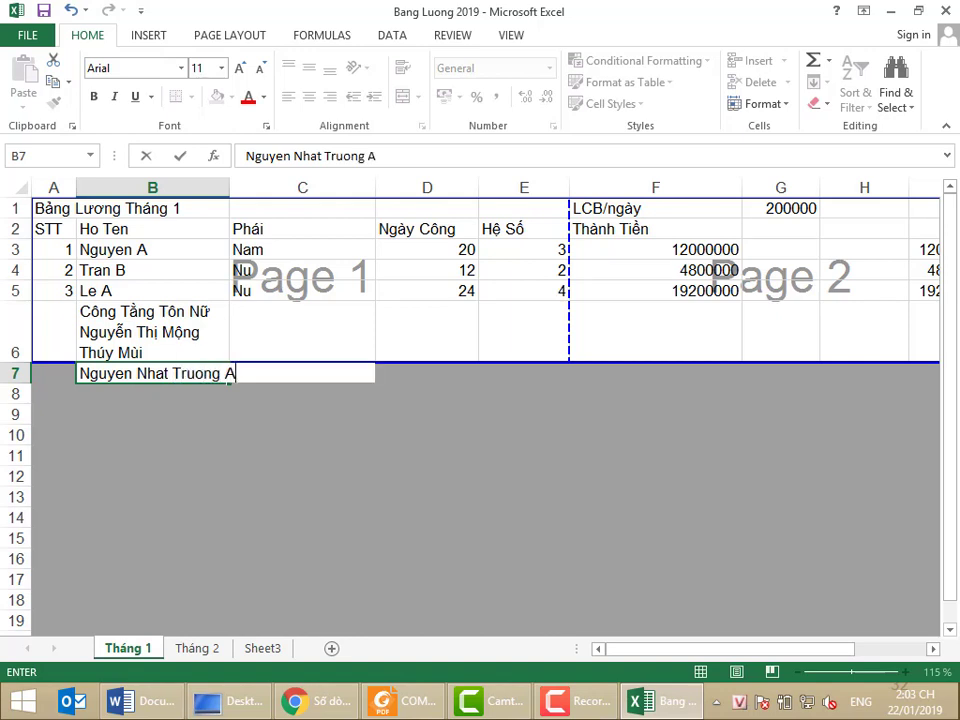
{"action": "type", "text": "n"}
{"action": "key", "text": "Return"}
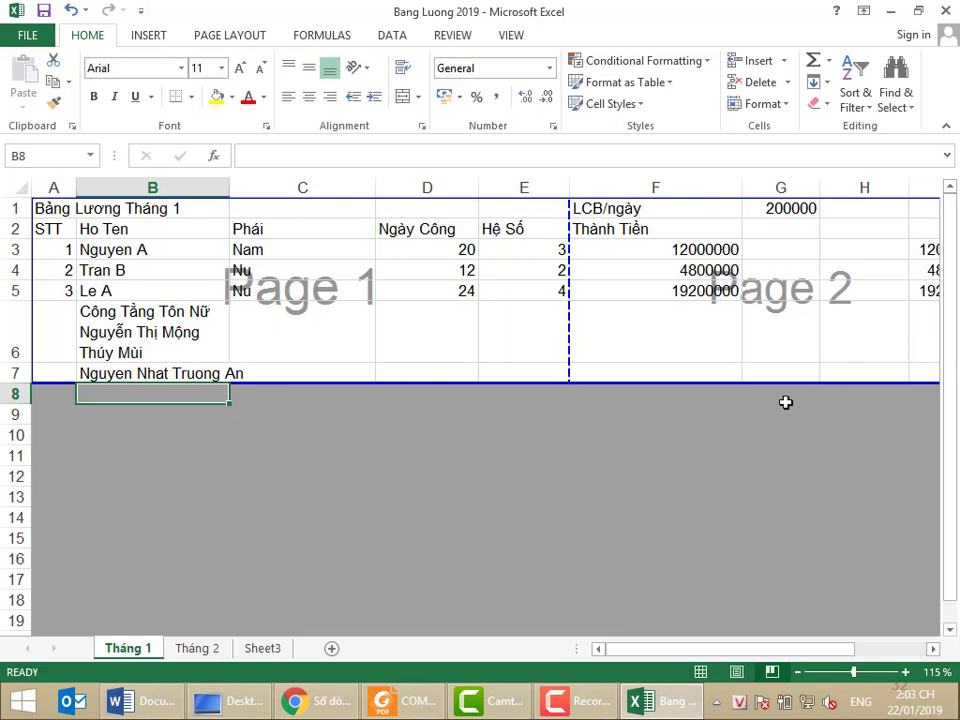
Step: Turn on Shrink to fit for B7 in the Format Cells Alignment settings
{"action": "left_click", "coordinate": [90, 368]}
{"action": "right_click", "coordinate": [90, 368]}
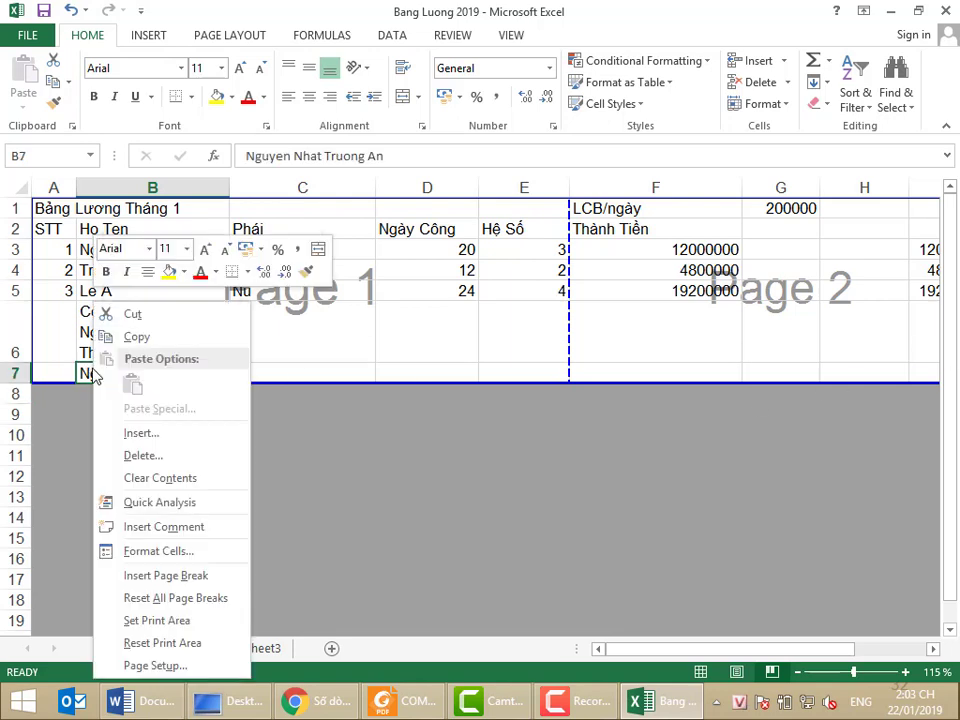
{"action": "left_click", "coordinate": [185, 556]}
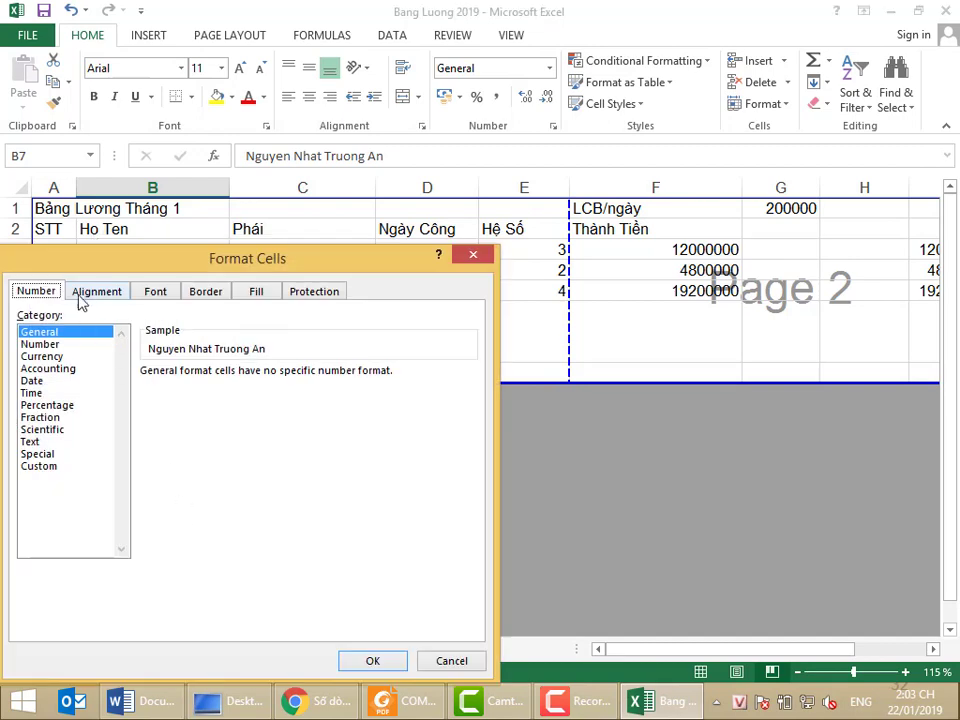
{"action": "left_click", "coordinate": [92, 294]}
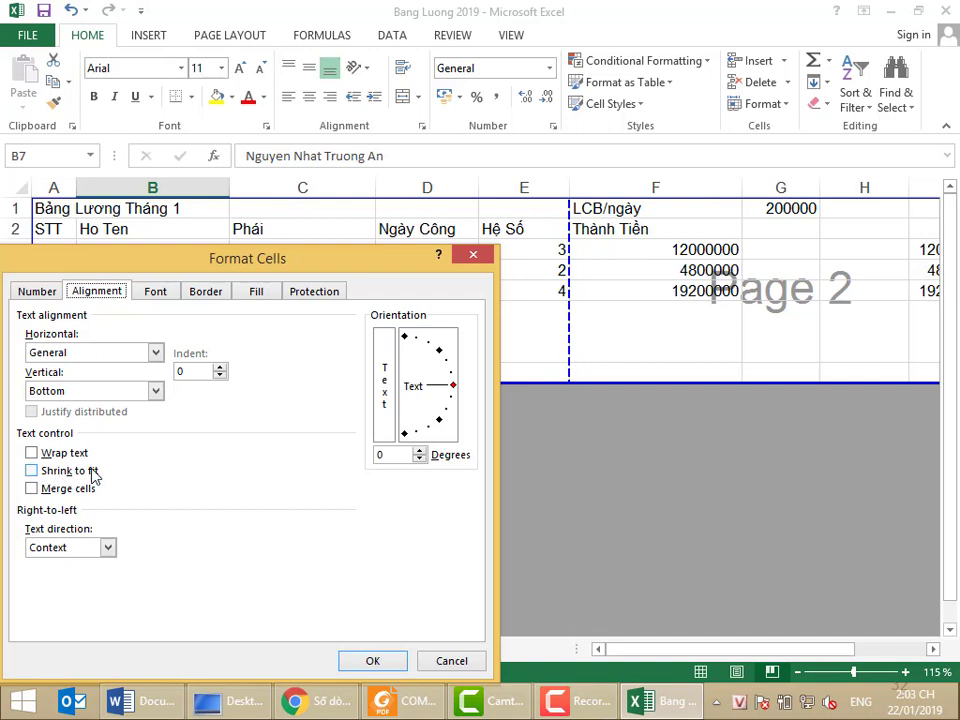
{"action": "left_click", "coordinate": [91, 472]}
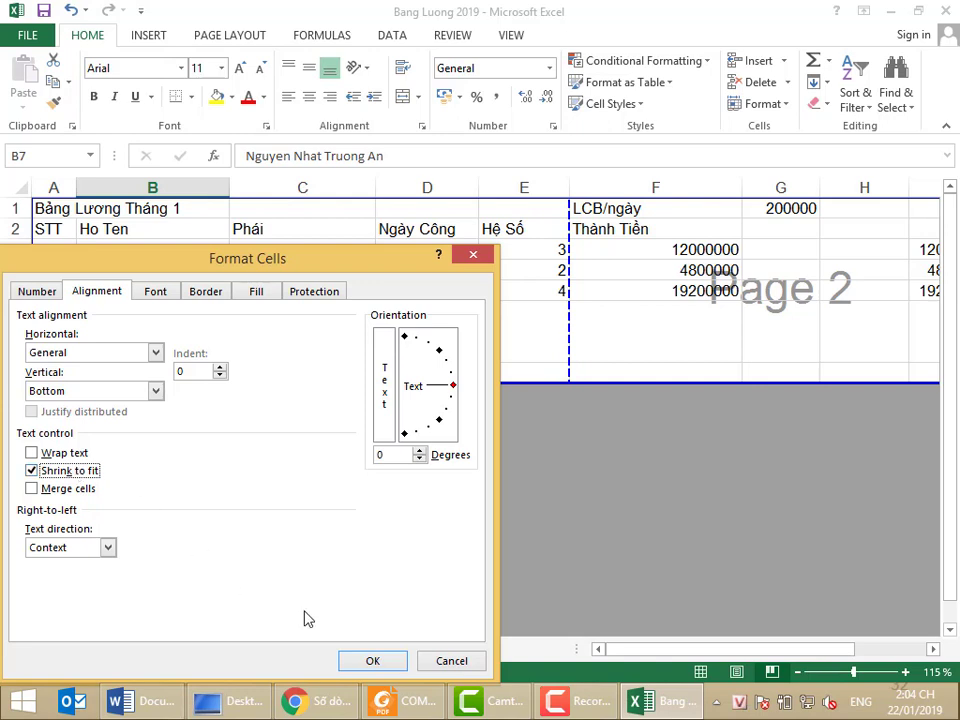
{"action": "left_click", "coordinate": [380, 668]}
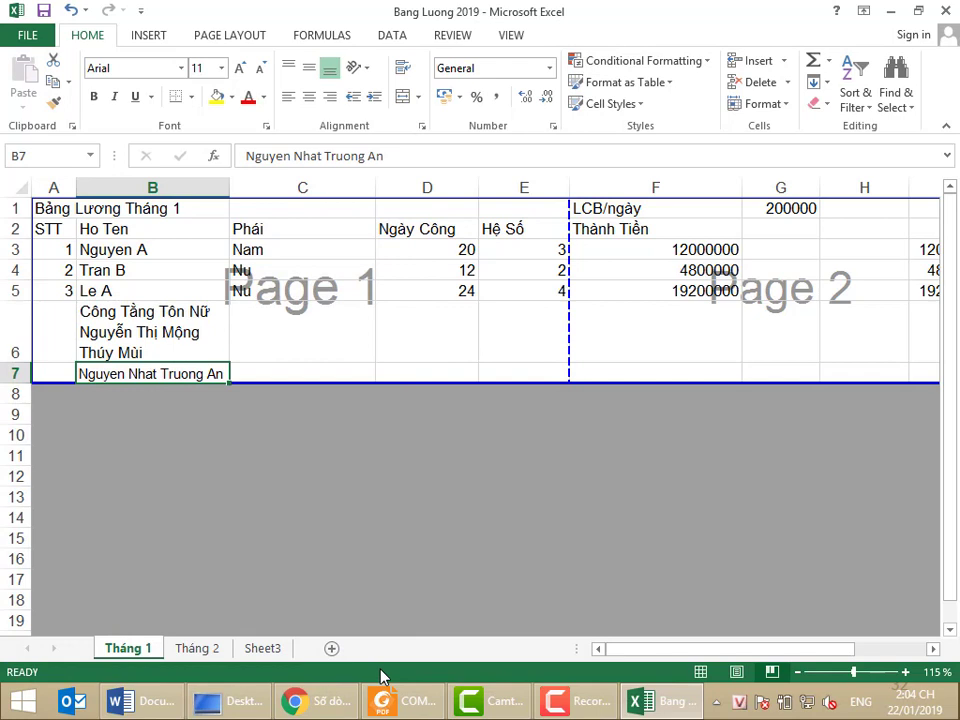
{"action": "left_click", "coordinate": [157, 313]}
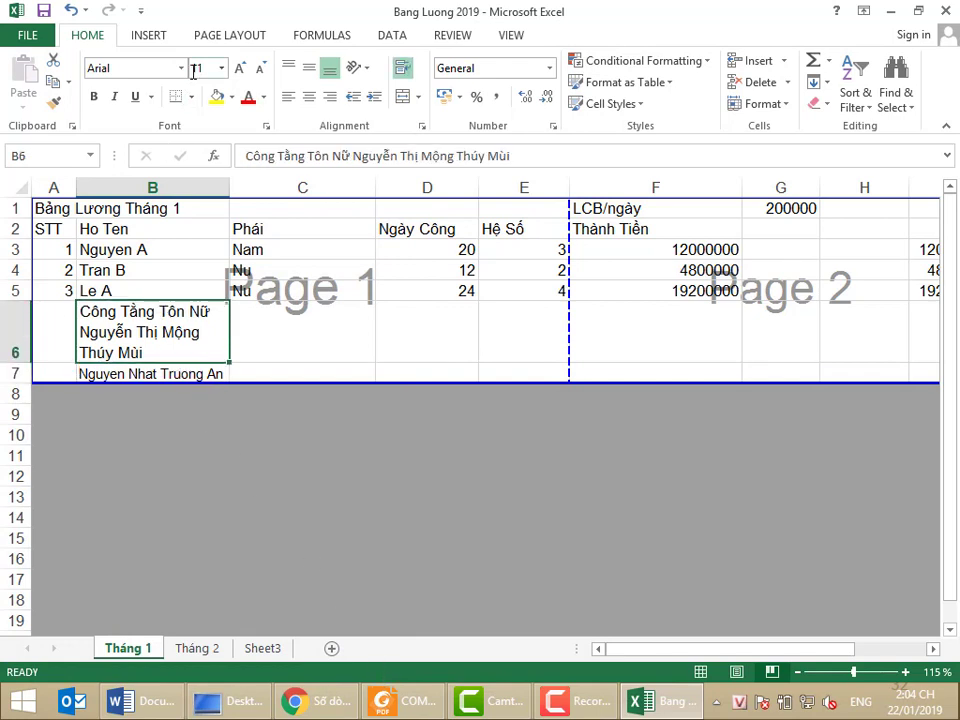
Step: Copy B7's shrink-to-fit formatting onto B6 with Format Painter
{"action": "left_click", "coordinate": [135, 369]}
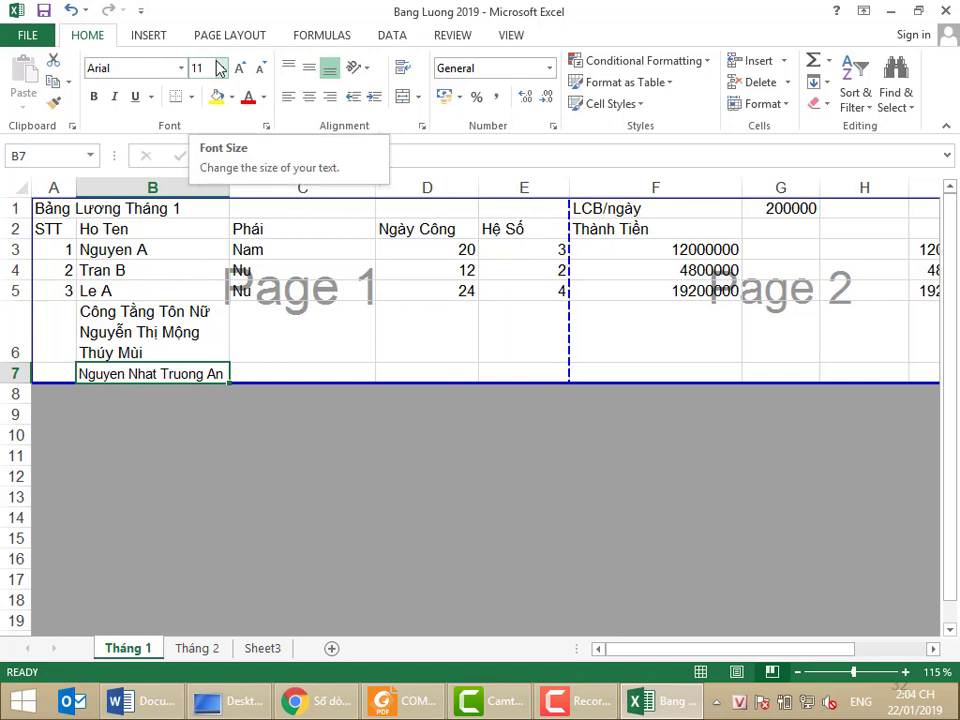
{"action": "left_click", "coordinate": [54, 103]}
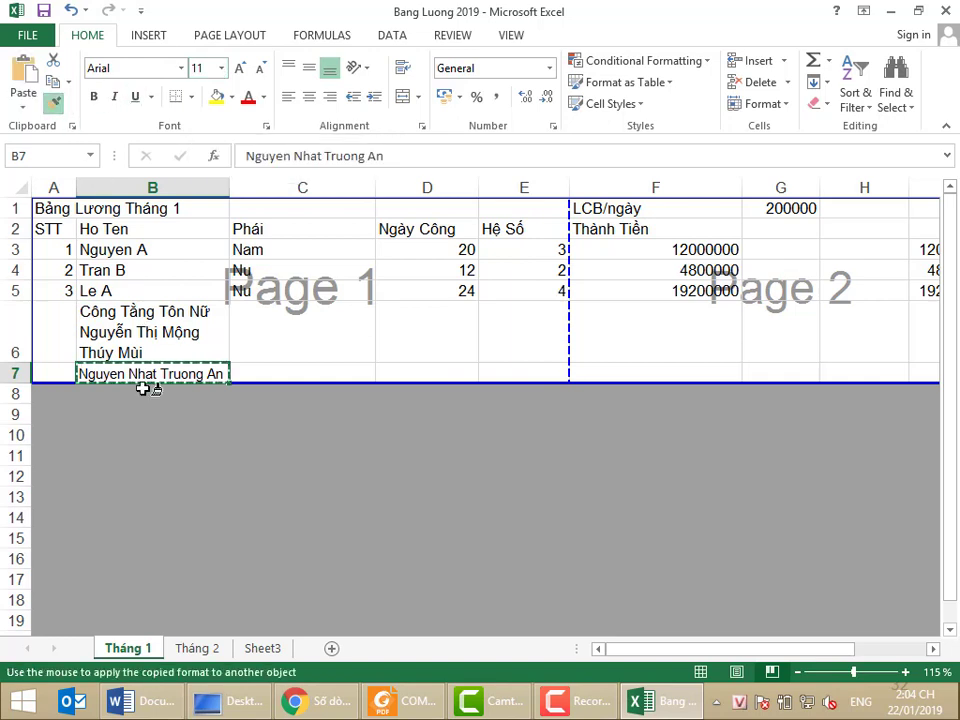
{"action": "left_click", "coordinate": [147, 325]}
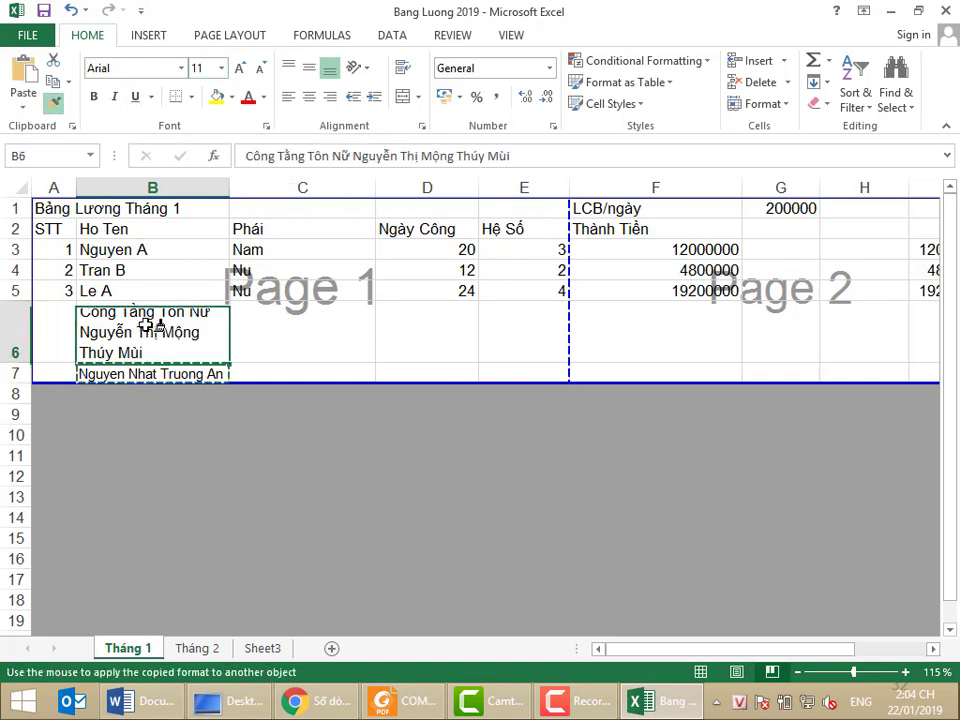
{"action": "left_click", "coordinate": [184, 470]}
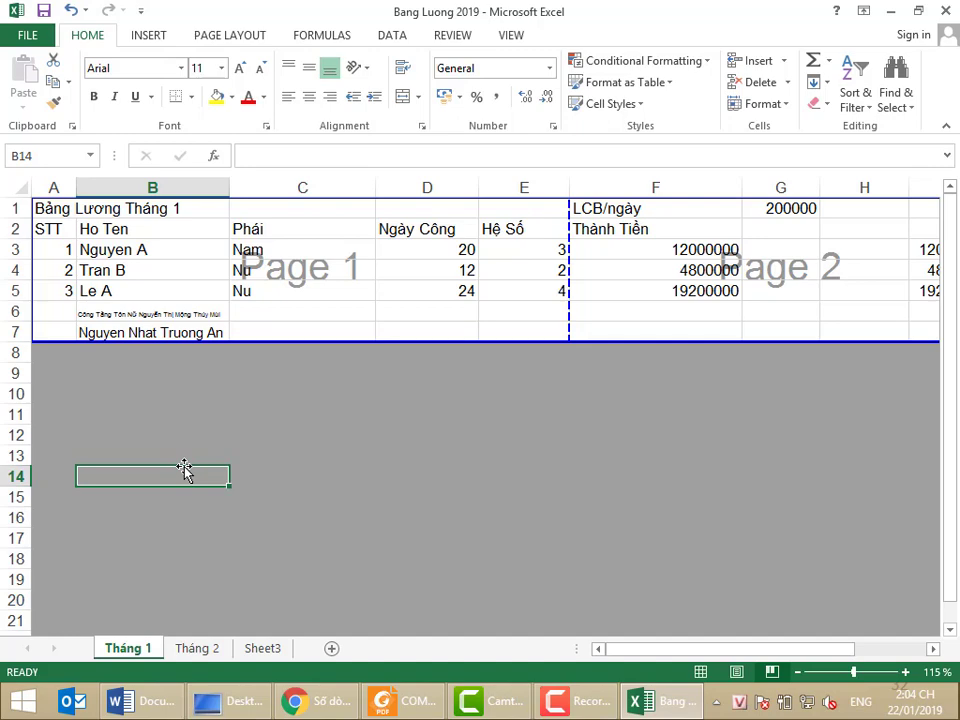
Step: Zoom in to check B6, then return to slide 33 'Bài tập 7.1' in PowerPoint
{"action": "scroll", "coordinate": [156, 272], "scroll_direction": "up", "scroll_amount": 7, "text": "ctrl"}
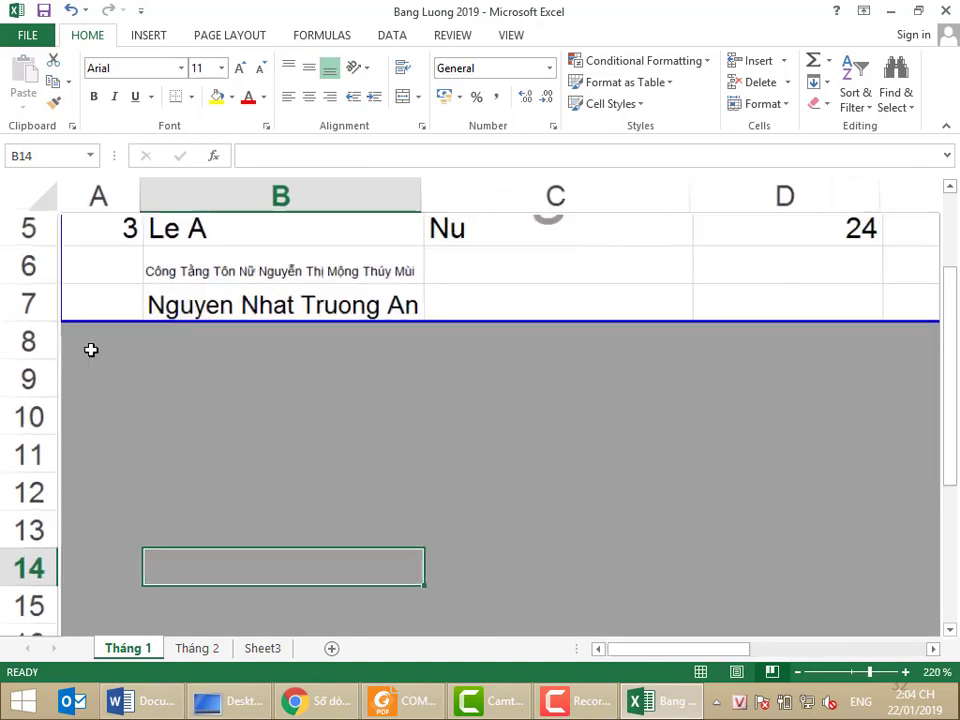
{"action": "scroll", "coordinate": [91, 349], "scroll_direction": "up", "scroll_amount": 2, "text": "ctrl"}
{"action": "scroll", "coordinate": [189, 201], "scroll_direction": "up", "scroll_amount": 2}
{"action": "left_click", "coordinate": [208, 458]}
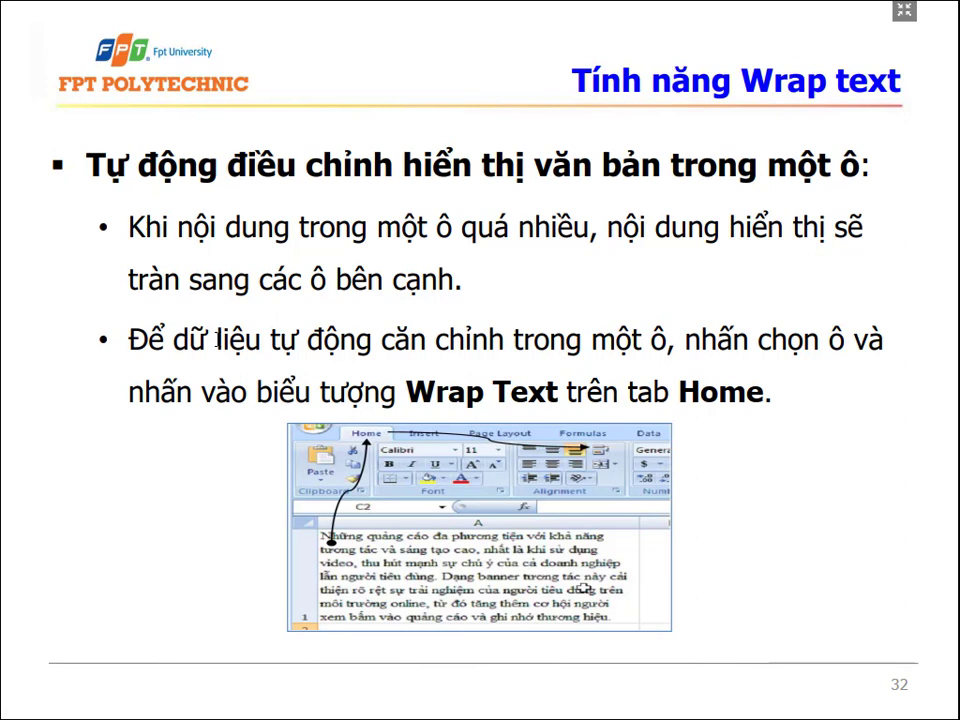
{"action": "left_click", "coordinate": [217, 339]}
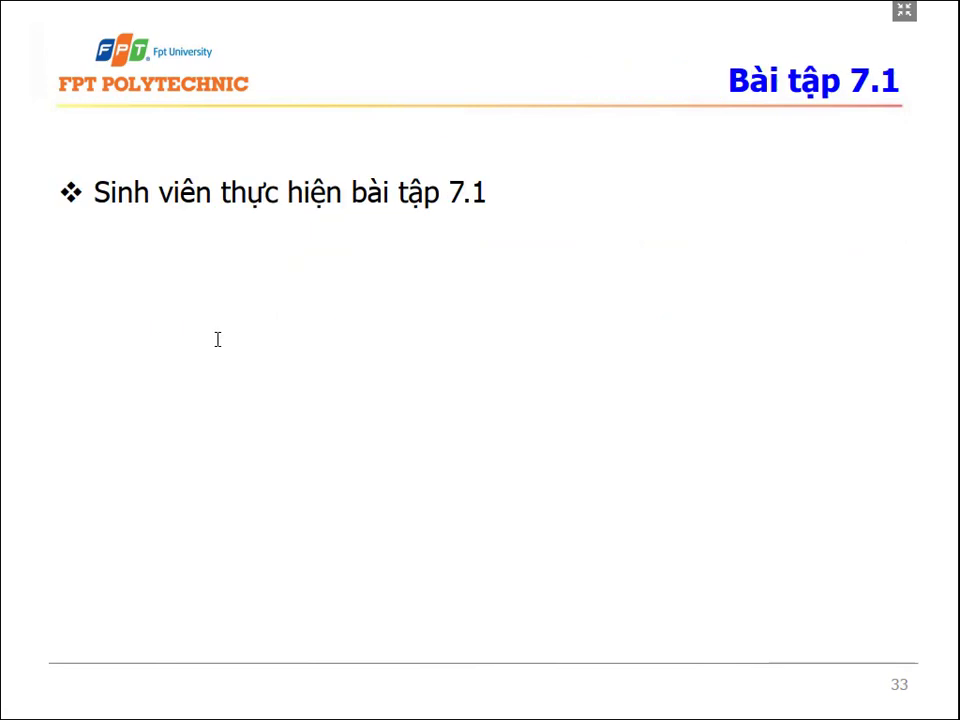